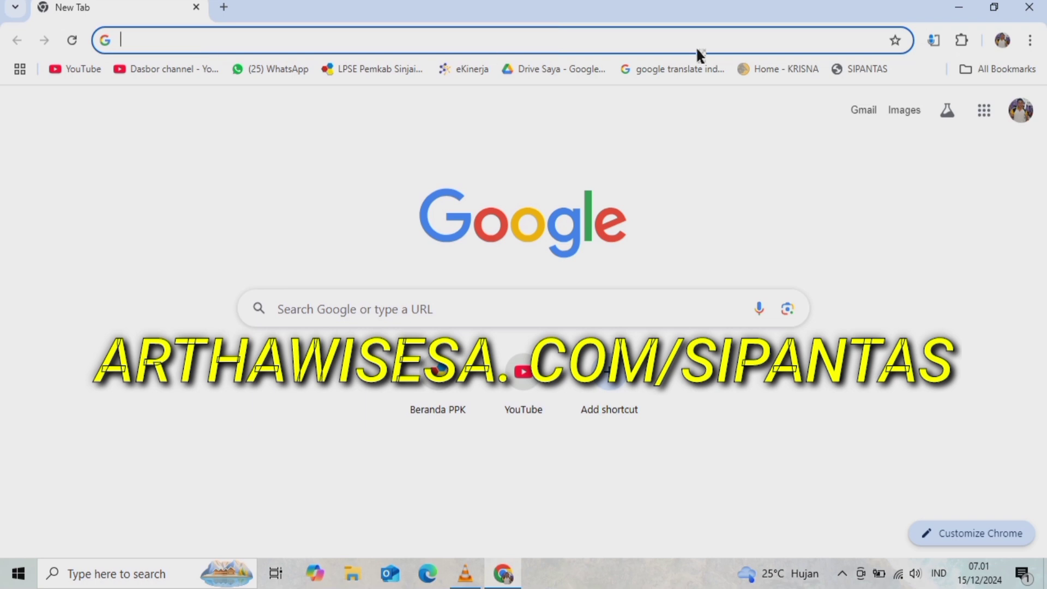
- Open SIPANTAS from the bookmark and log in with the saved administrator credentials
left_click(868, 70)
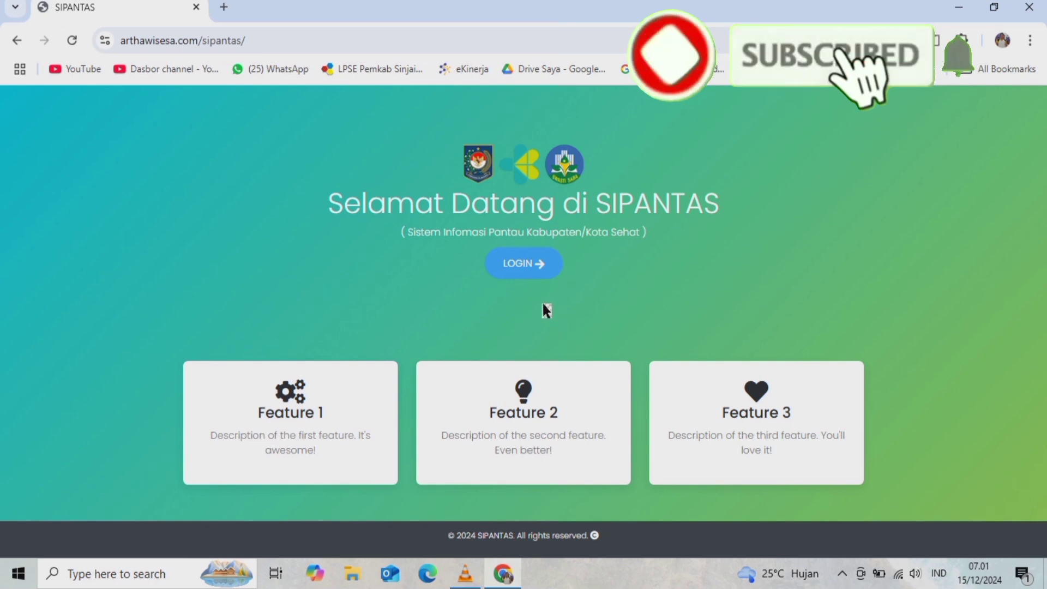
left_click(528, 263)
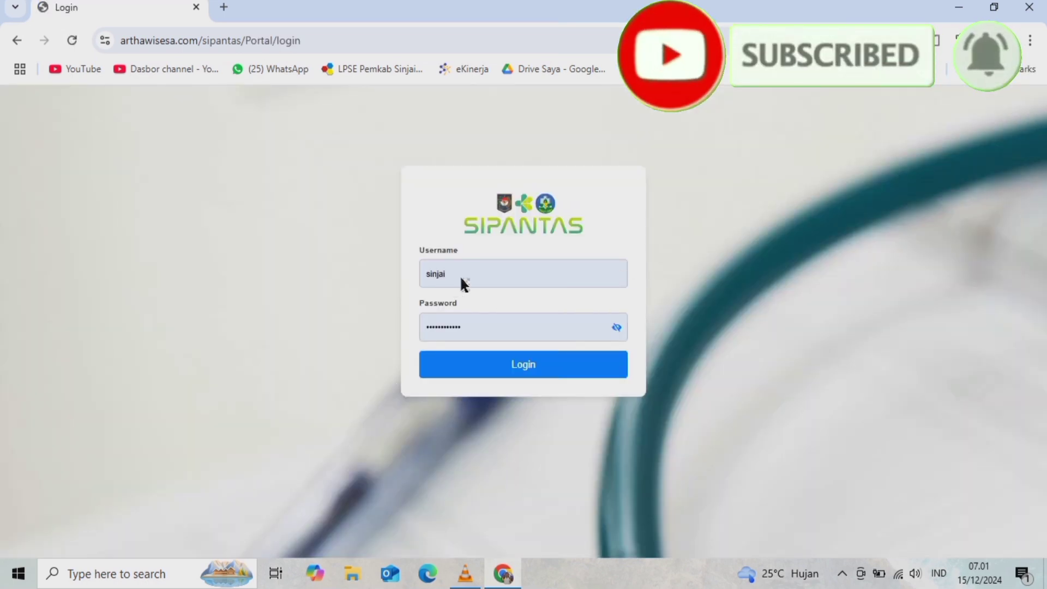
left_click(529, 369)
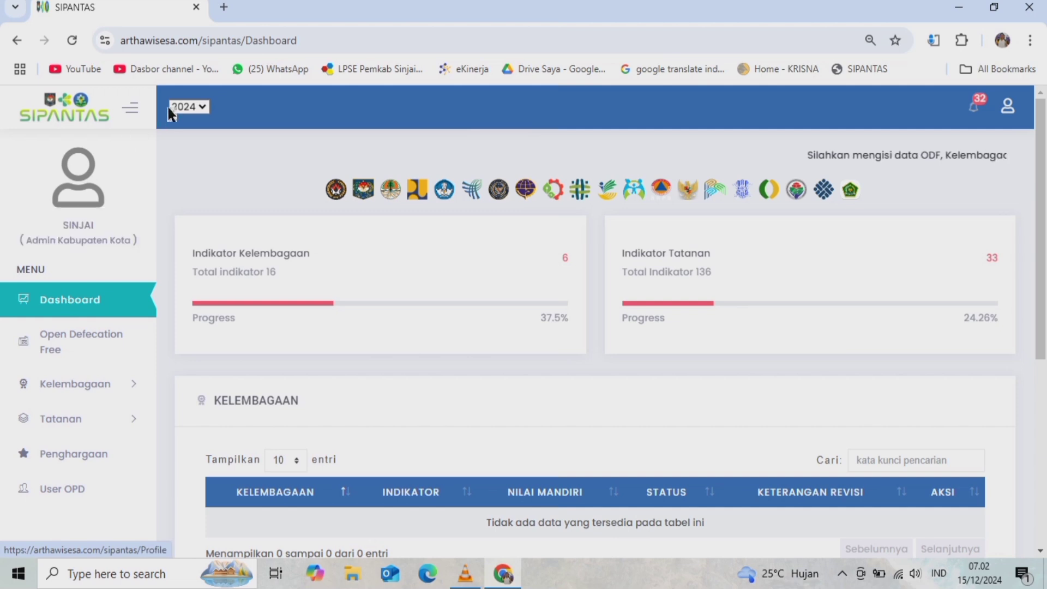
- Keep 2024 as the reporting year, then collapse and re-expand the sidebar menu
left_click(199, 108)
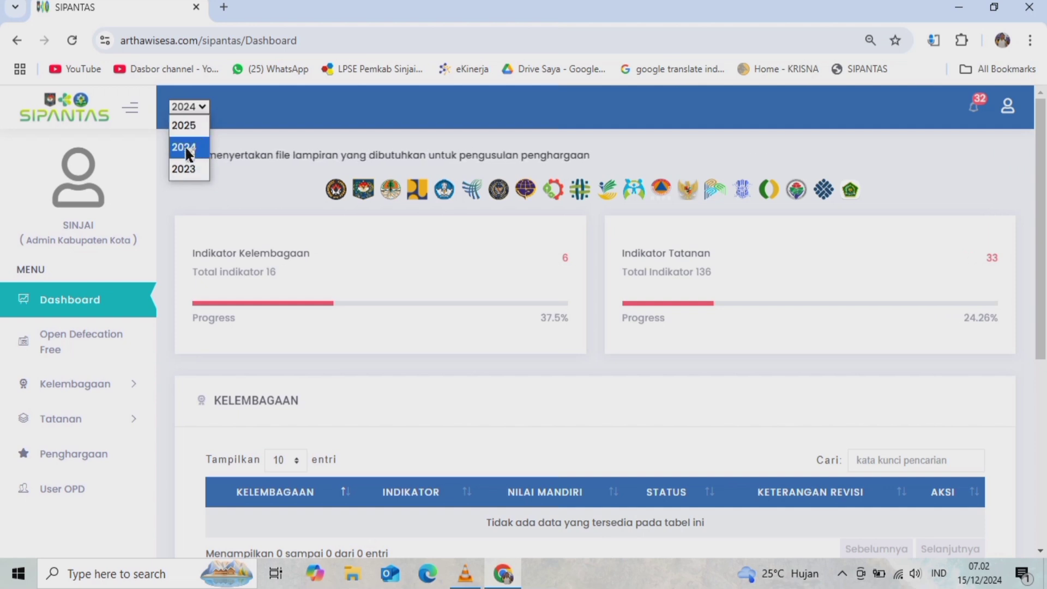
left_click(186, 150)
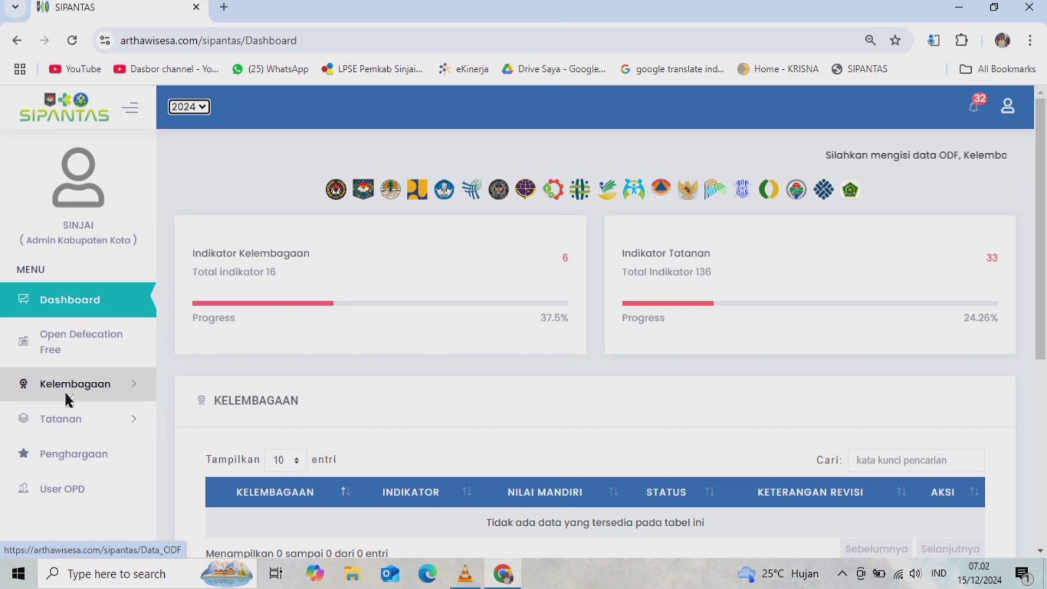
left_click(130, 109)
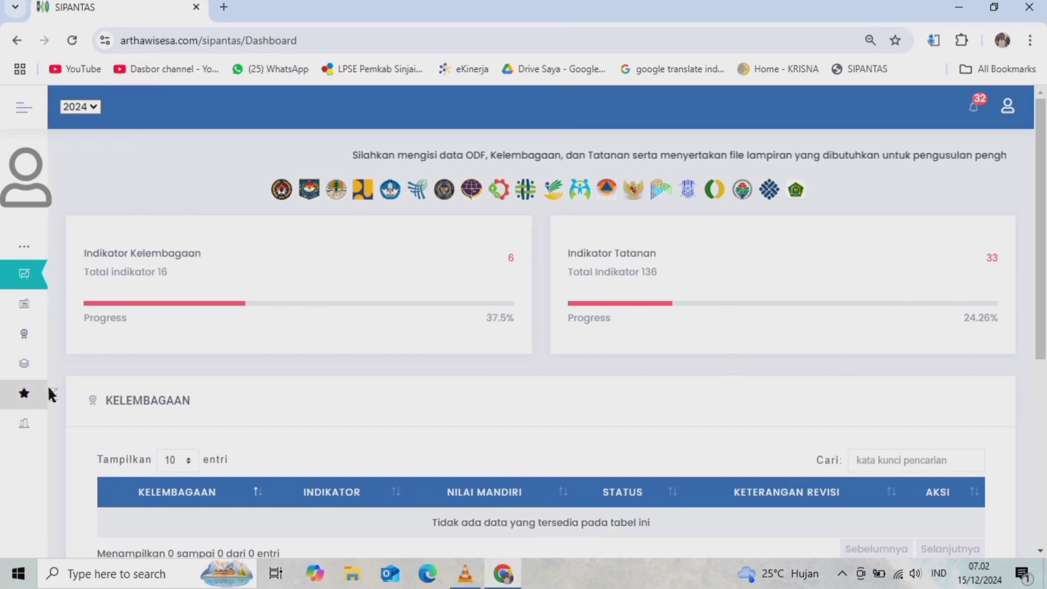
left_click(24, 112)
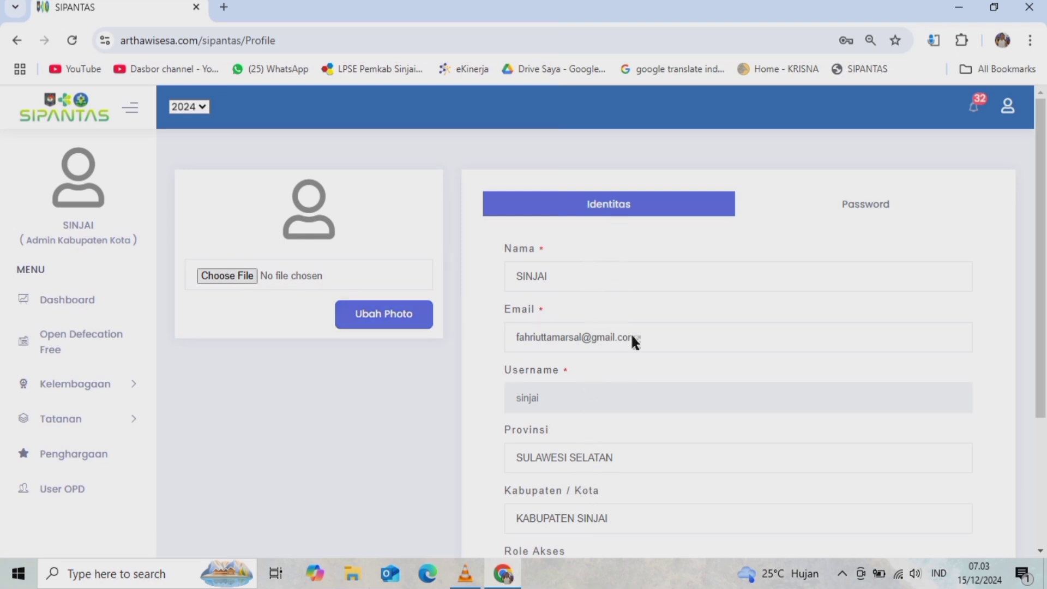
- Switch the profile to its Password form and select the new and confirmation password fields
scroll(636, 404, "down", 3)
scroll(635, 435, "up", 3)
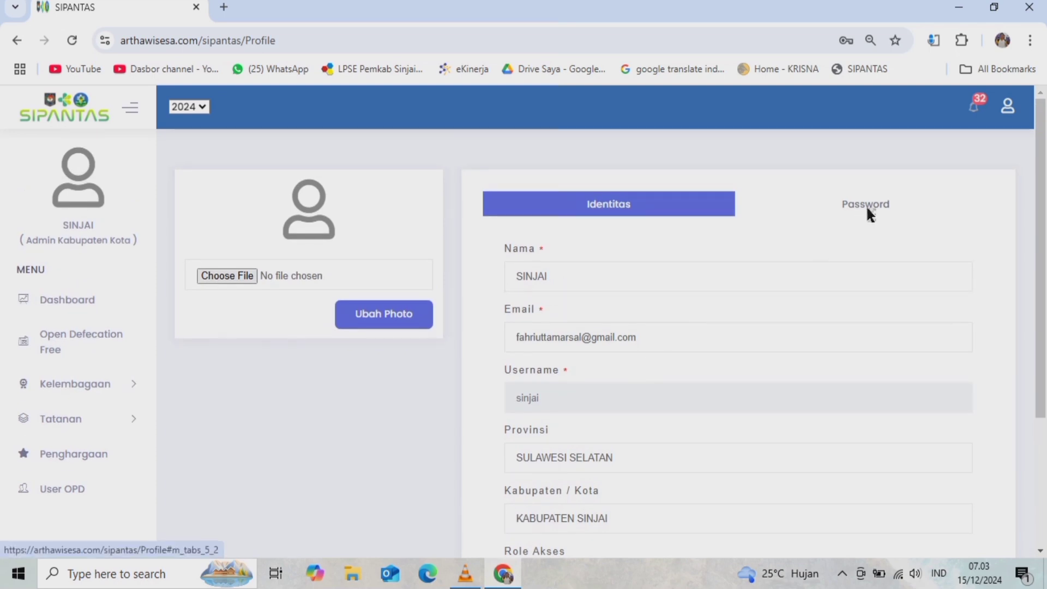
left_click(866, 205)
left_click(535, 270)
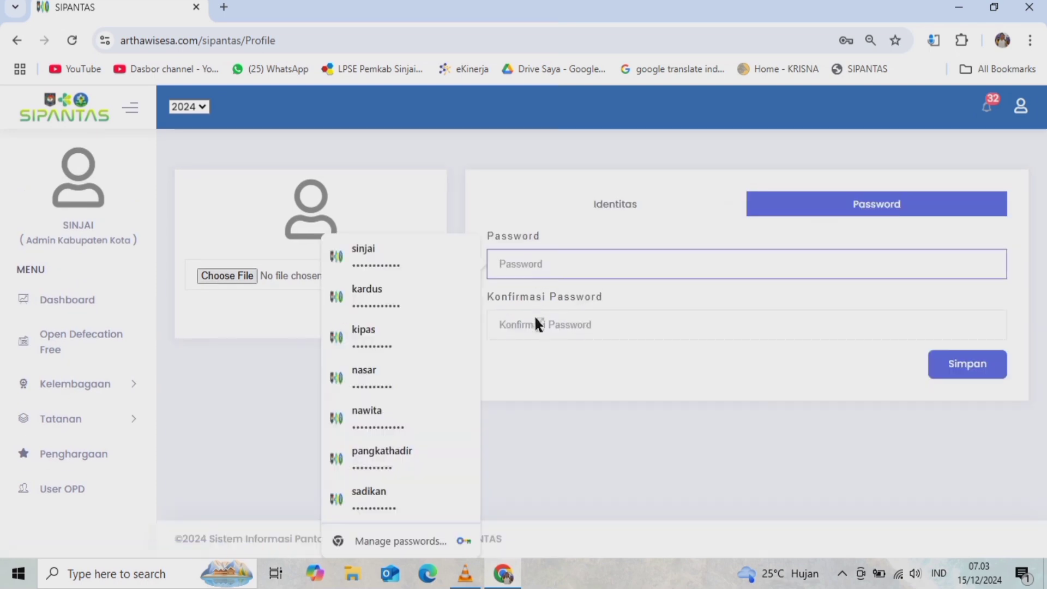
left_click(539, 324)
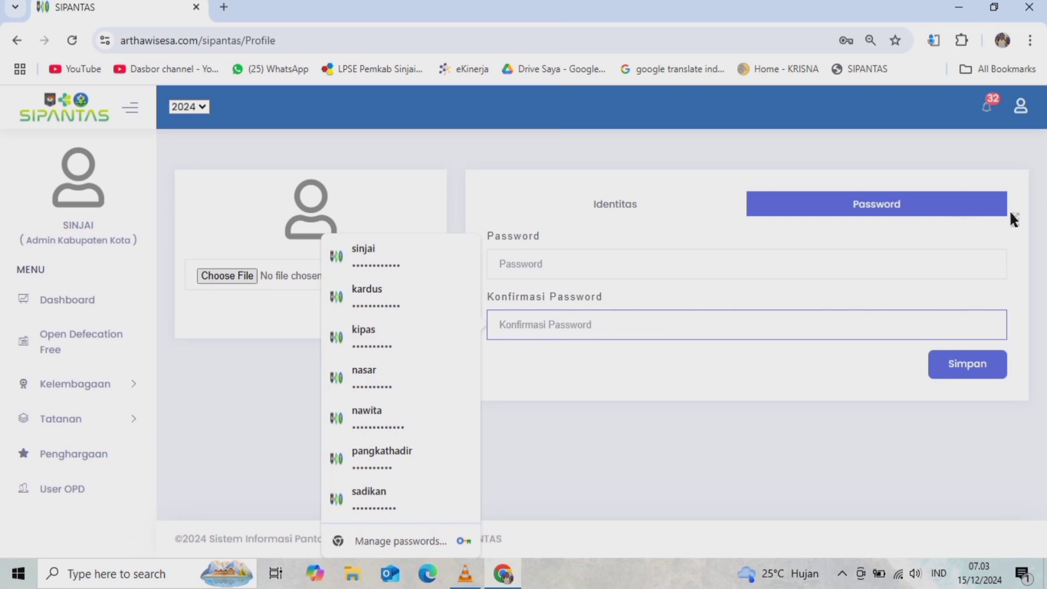
- Check the latest and Tatanan notifications, then open and close the account menu
left_click(990, 116)
scroll(873, 245, "down", 1)
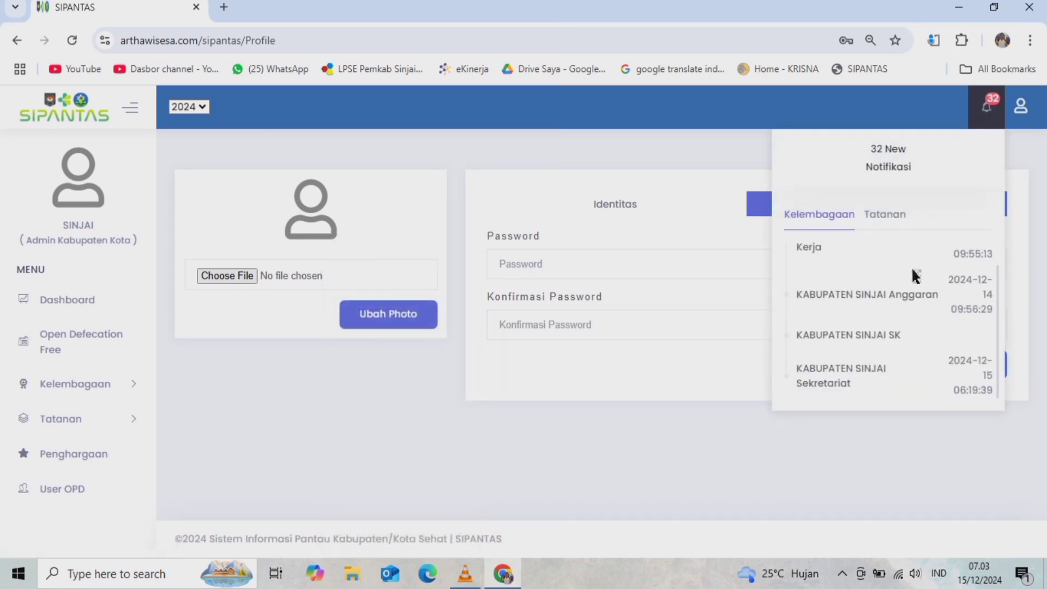
scroll(912, 273, "up", 1)
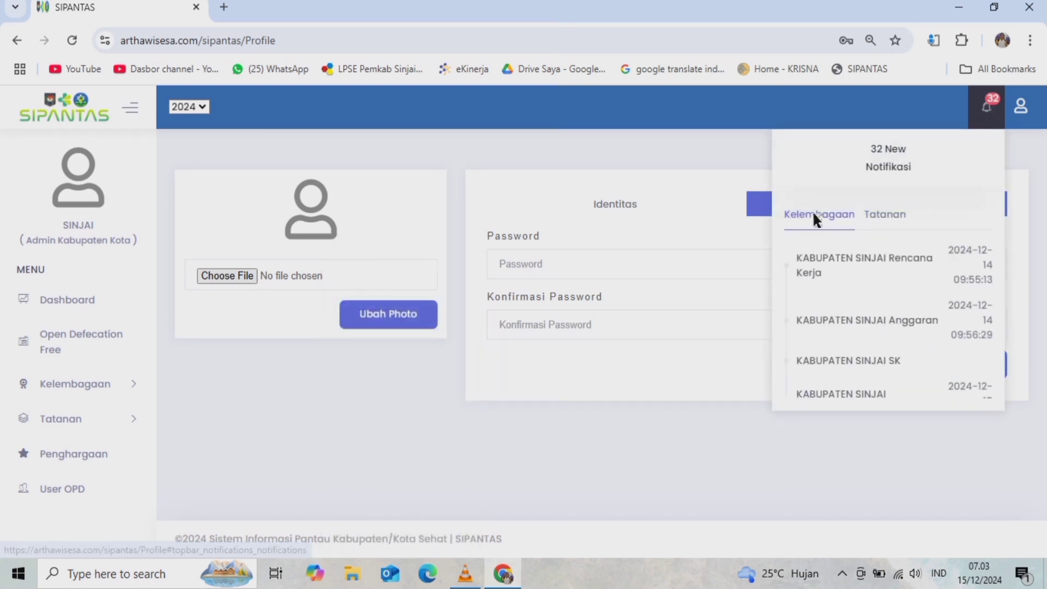
left_click(879, 214)
scroll(885, 257, "down", 2)
scroll(887, 284, "up", 3)
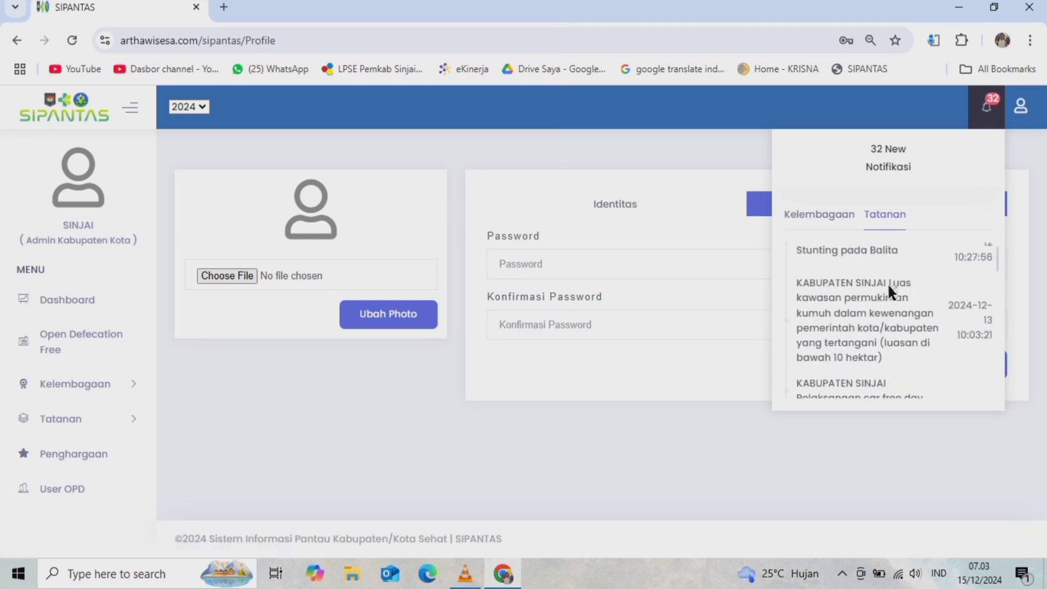
left_click(988, 108)
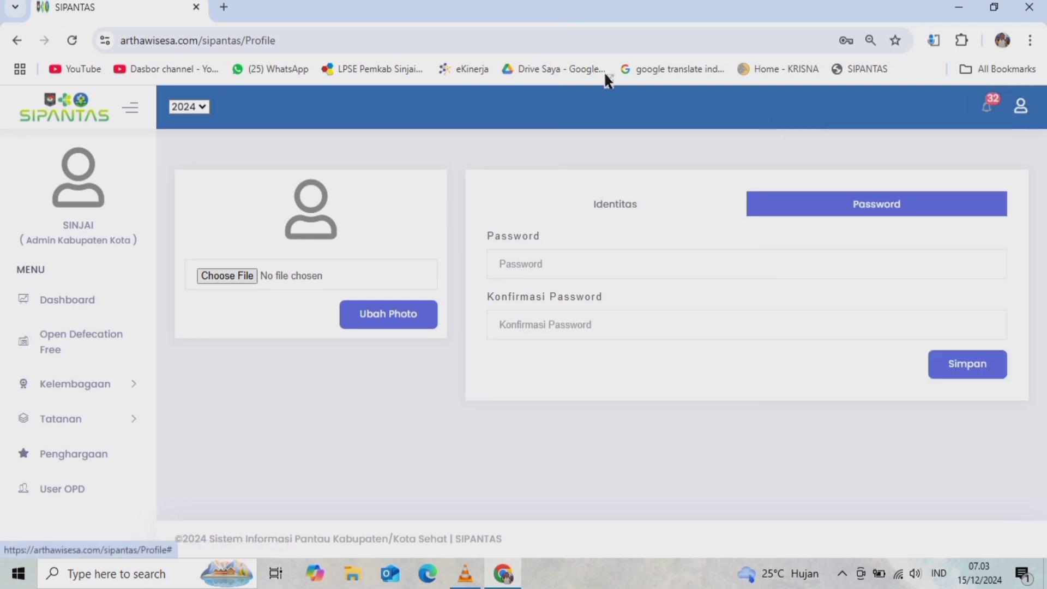
left_click(1023, 115)
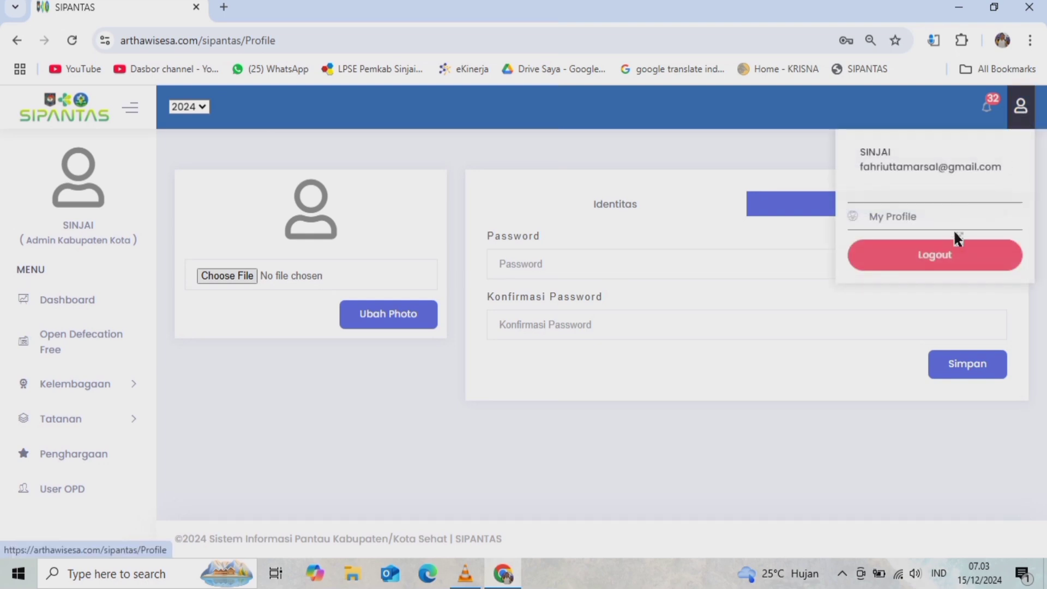
left_click(727, 151)
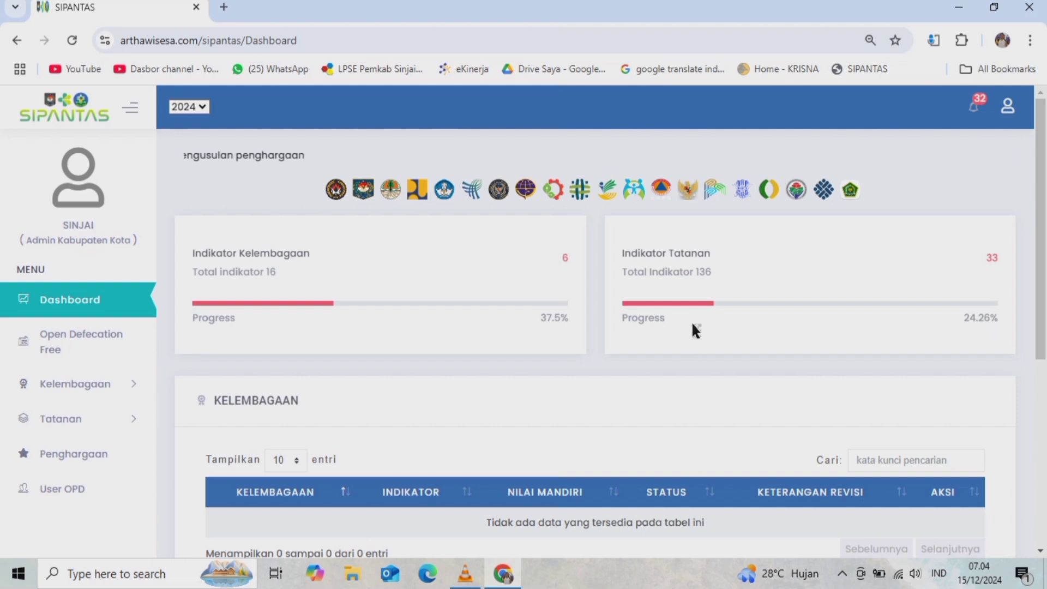
- Review the dashboard's Kelembagaan and Tatanan indicator tables, then go to the Open Defecation Free data
scroll(691, 327, "down", 4)
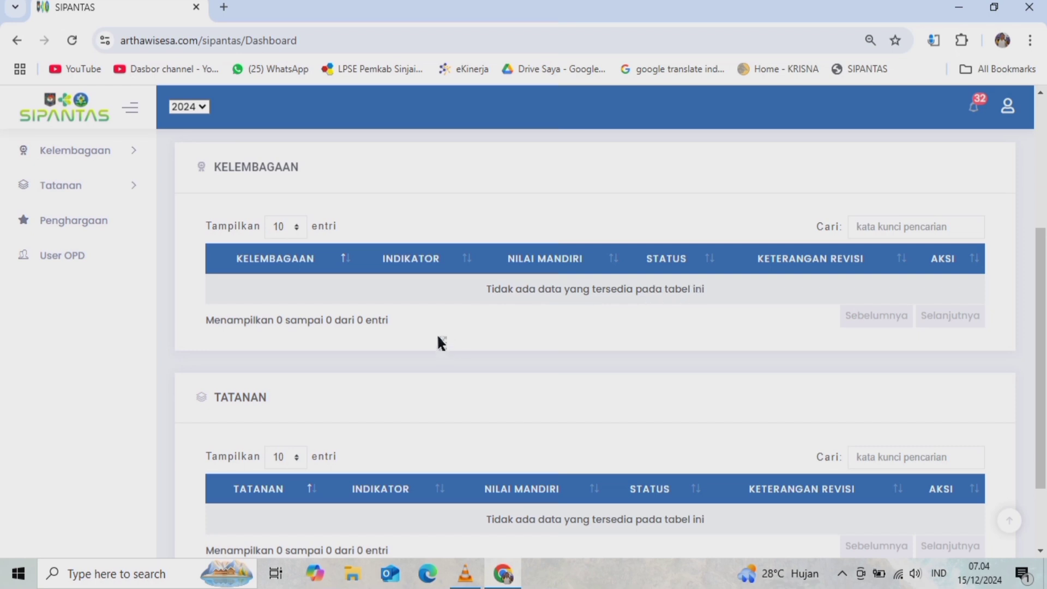
scroll(438, 337, "up", 3)
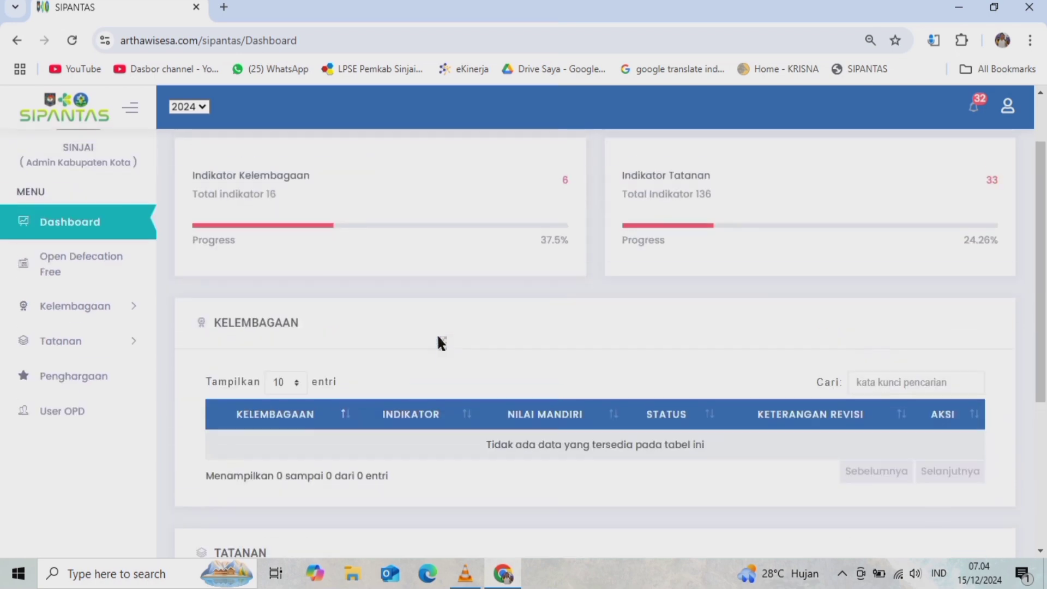
scroll(442, 343, "down", 1)
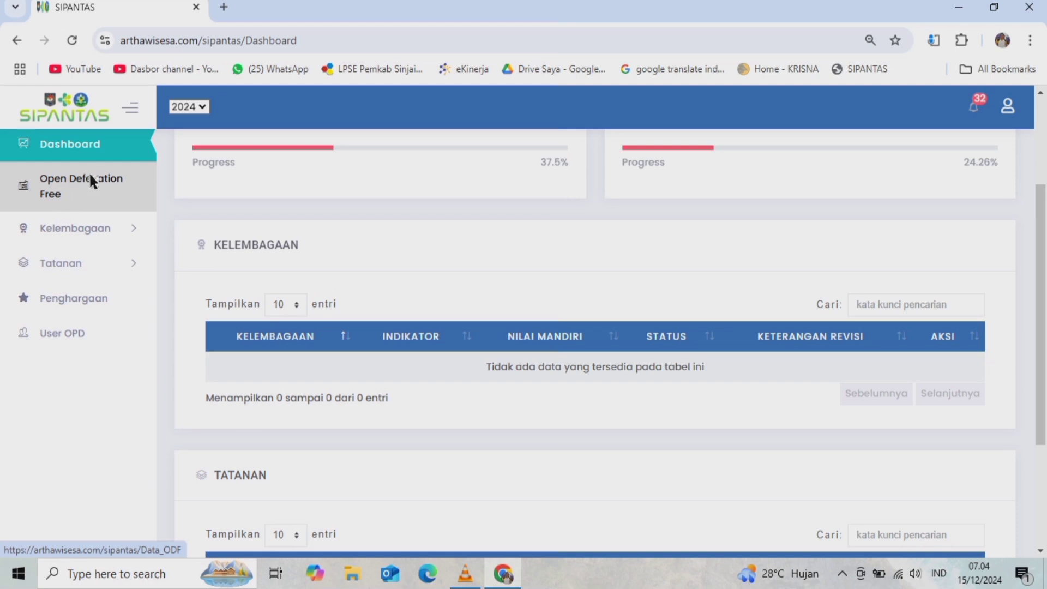
left_click(73, 183)
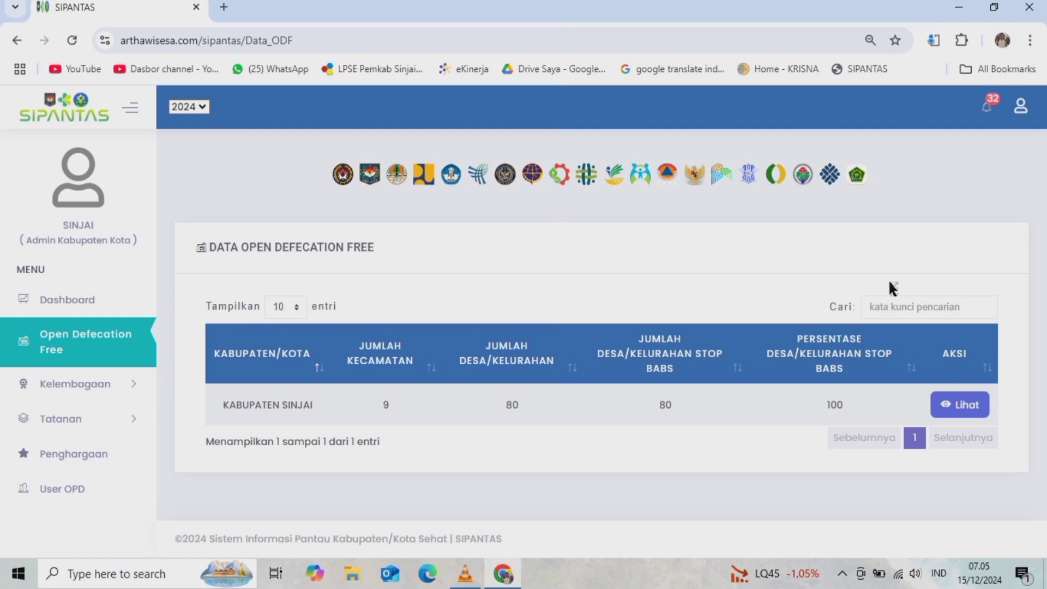
- Inspect Kabupaten Sinjai's ODF details (80 desa, 100% stop BABS) unchanged, then expand Kelembagaan
left_click(963, 409)
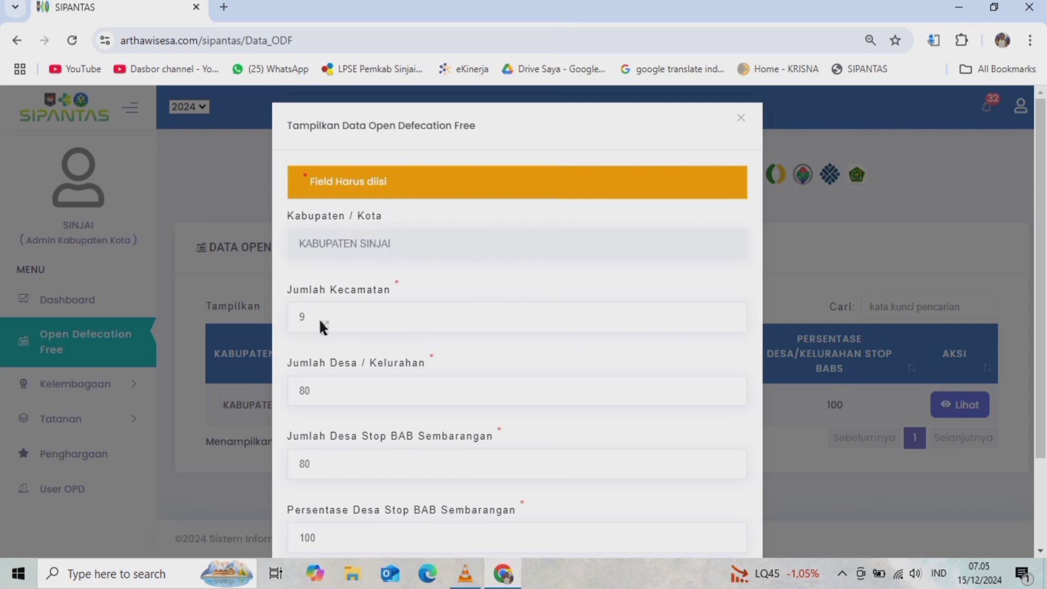
left_click(341, 317)
scroll(475, 303, "down", 1)
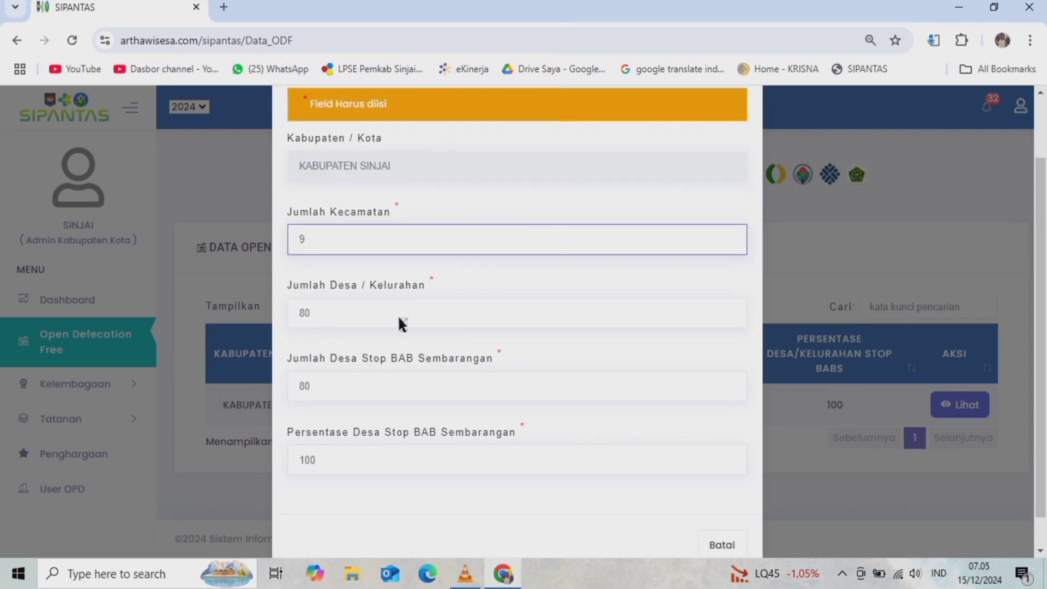
left_click(362, 311)
scroll(528, 300, "down", 1)
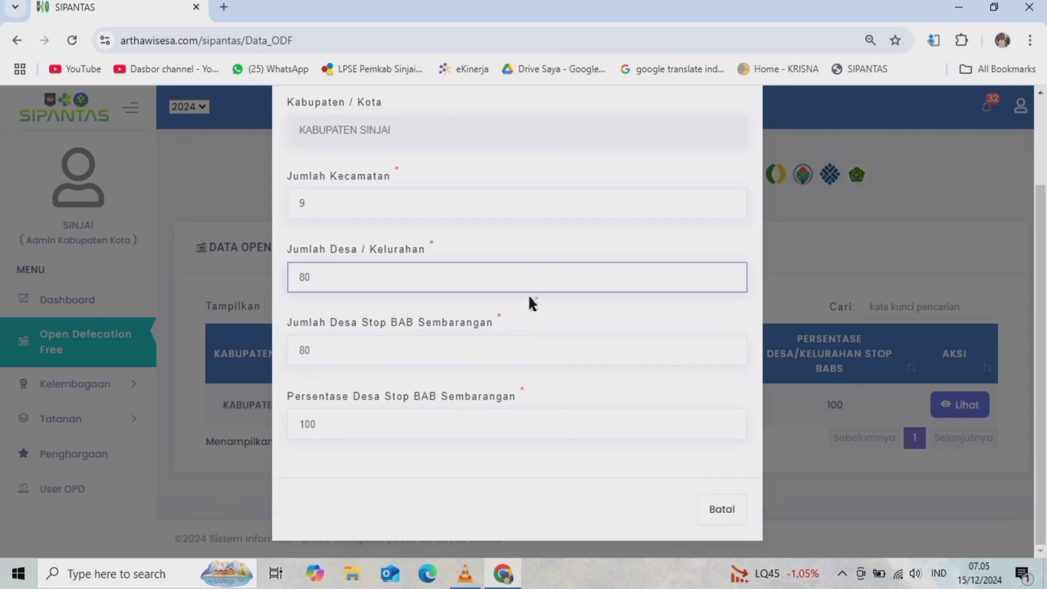
left_click(355, 355)
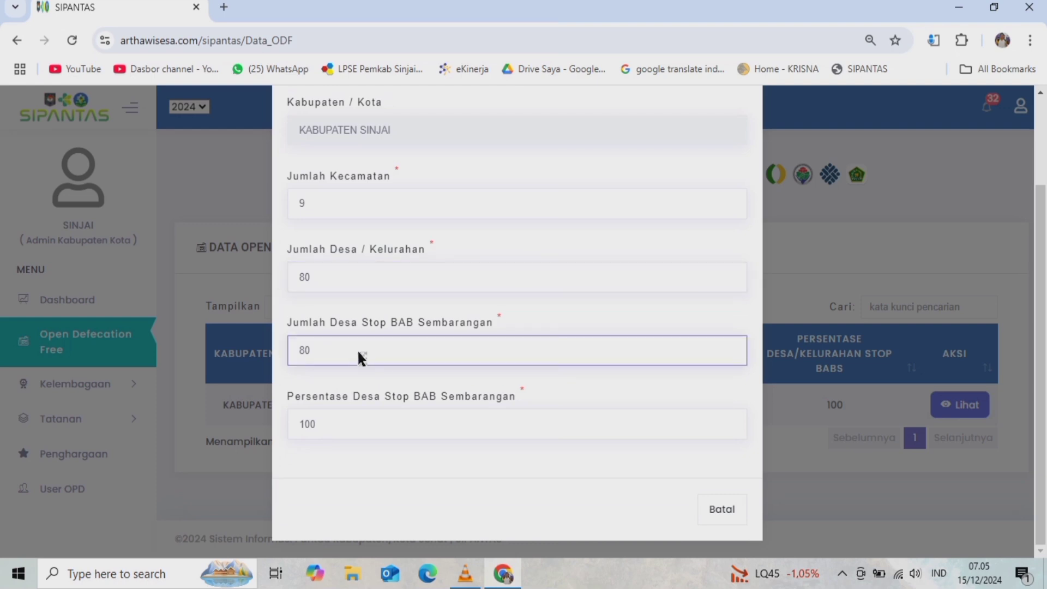
left_click(366, 423)
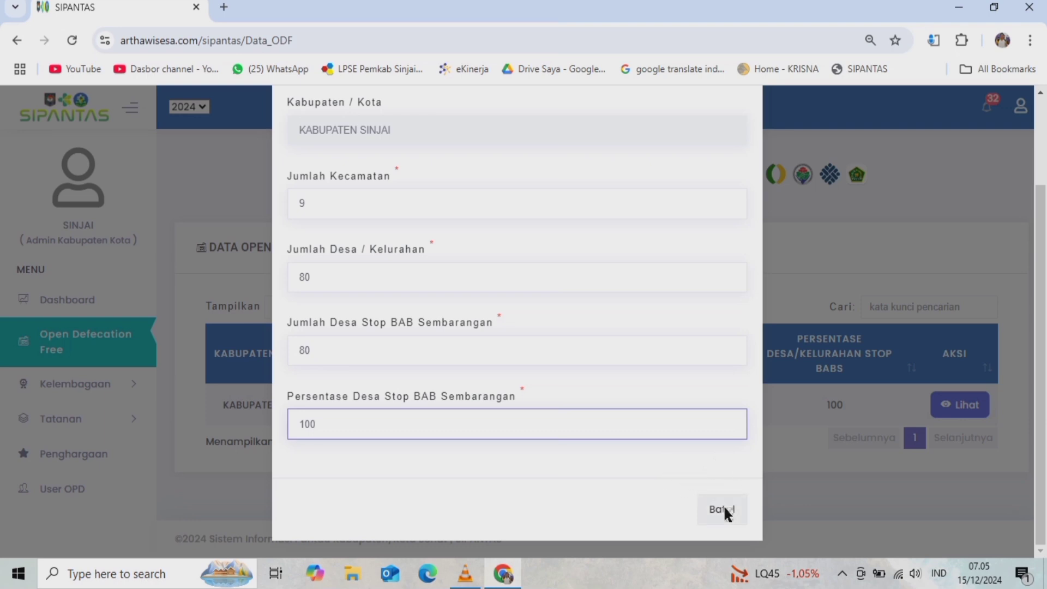
left_click(731, 509)
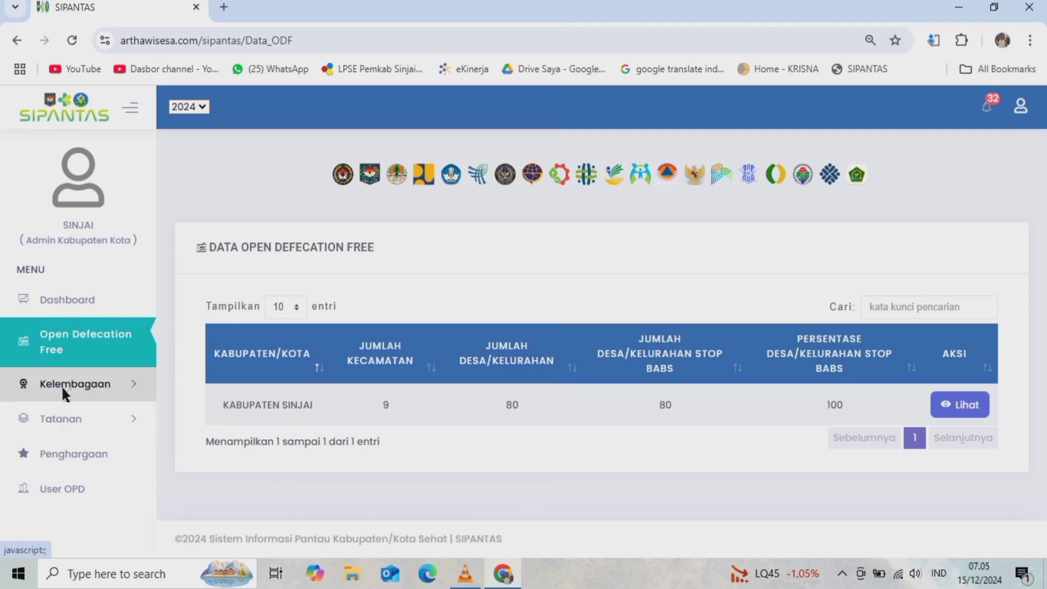
left_click(85, 383)
scroll(86, 354, "down", 2)
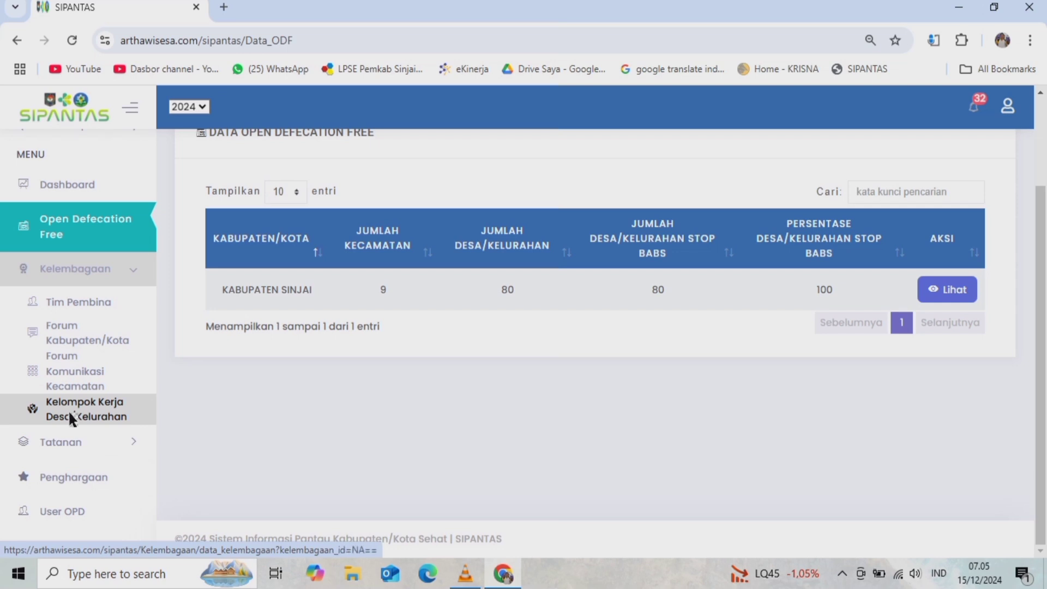
- Open Tim Pembina and scroll to its SK, Rencana Kerja, Anggaran and Sekretariat indicators
left_click(81, 302)
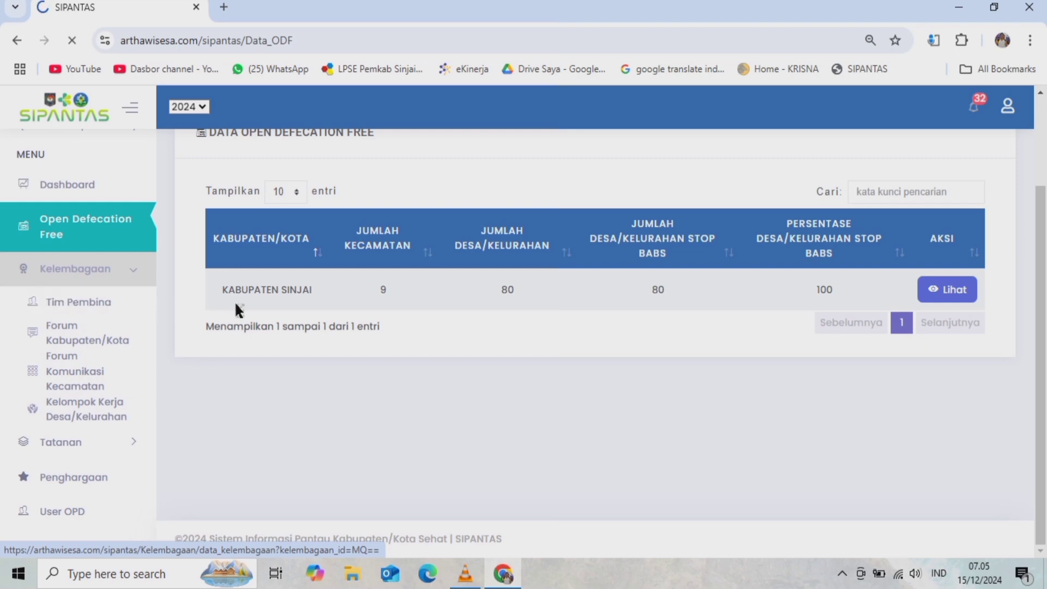
scroll(625, 305, "down", 3)
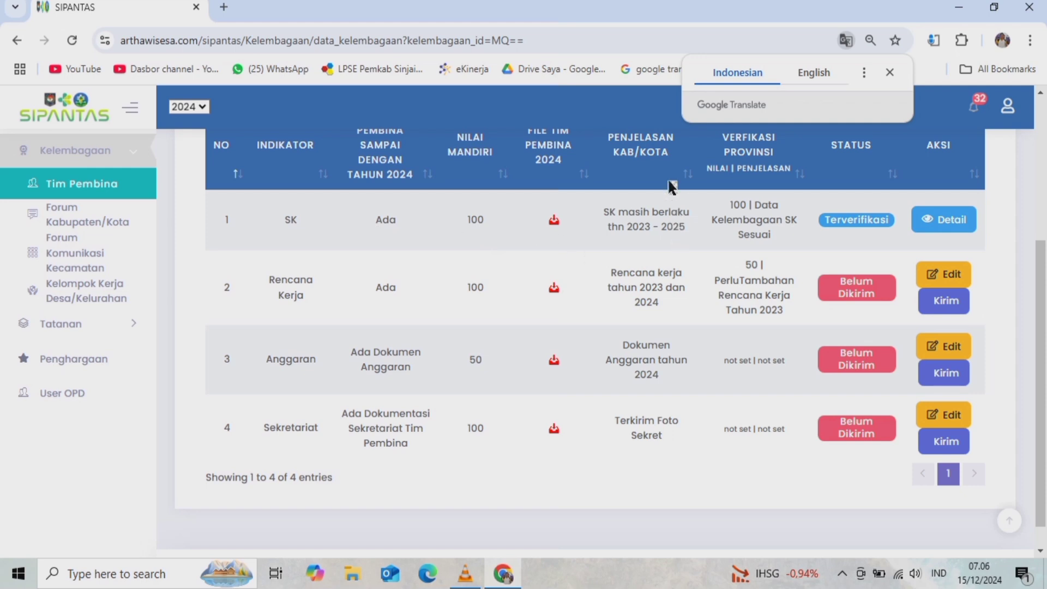
- View the verified SK details and scroll through all four Tim Pembina indicator entries
left_click(944, 226)
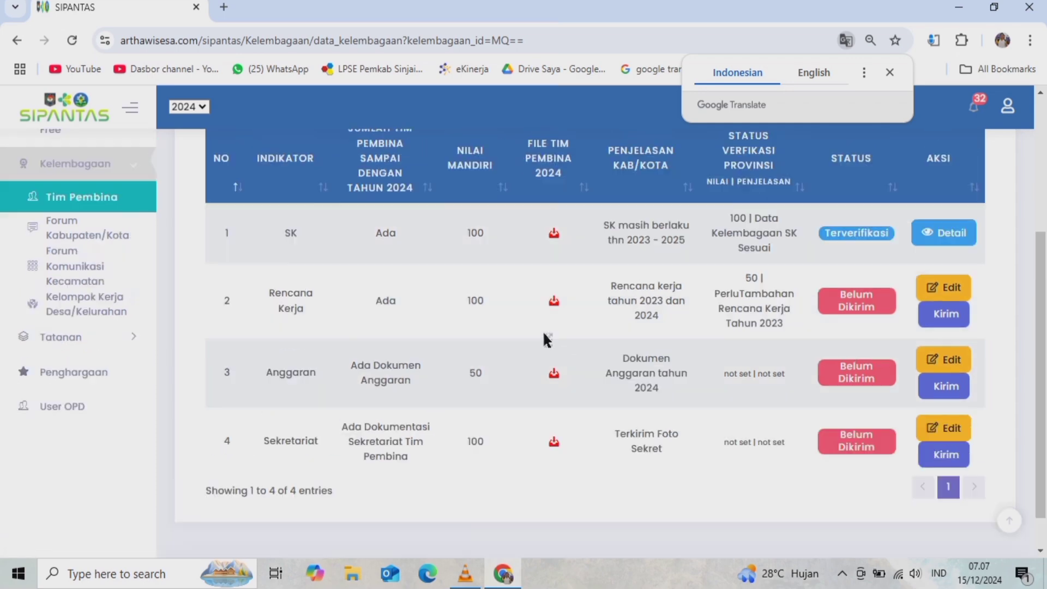
scroll(561, 339, "up", 4)
scroll(629, 283, "down", 4)
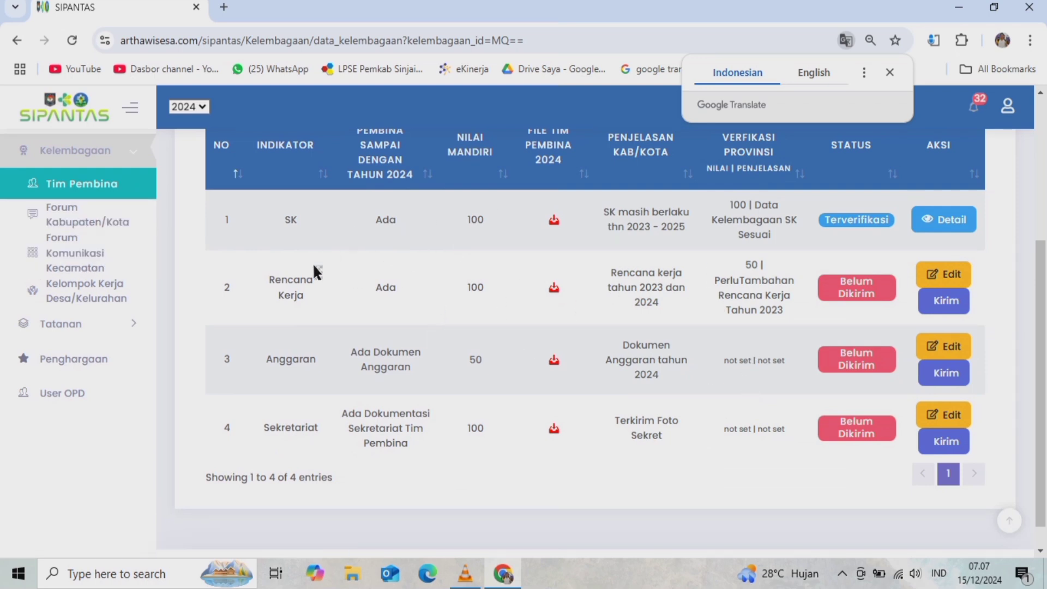
scroll(758, 311, "up", 2)
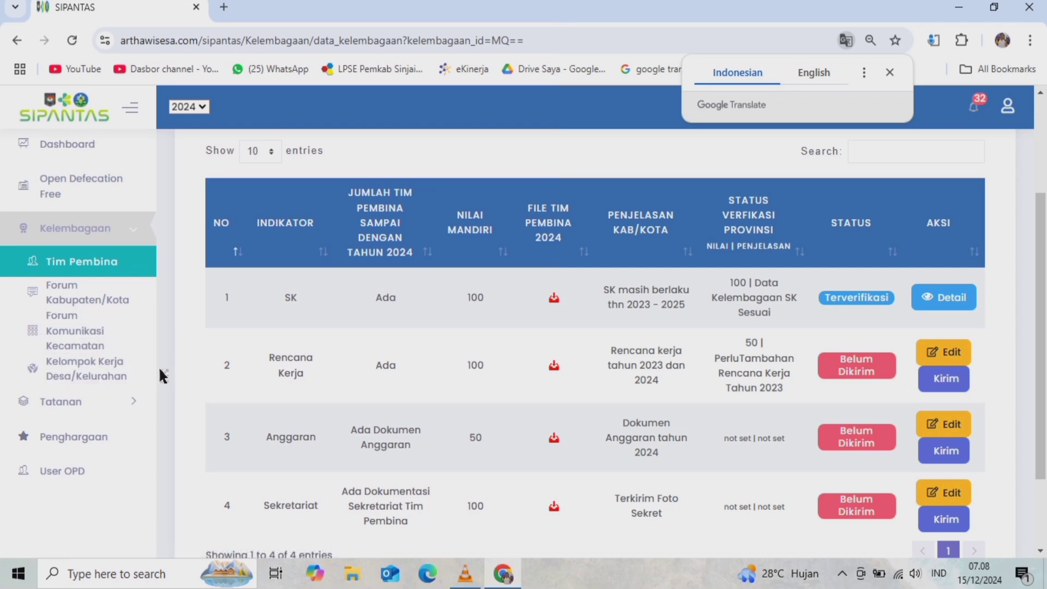
scroll(496, 362, "up", 3)
scroll(479, 362, "down", 5)
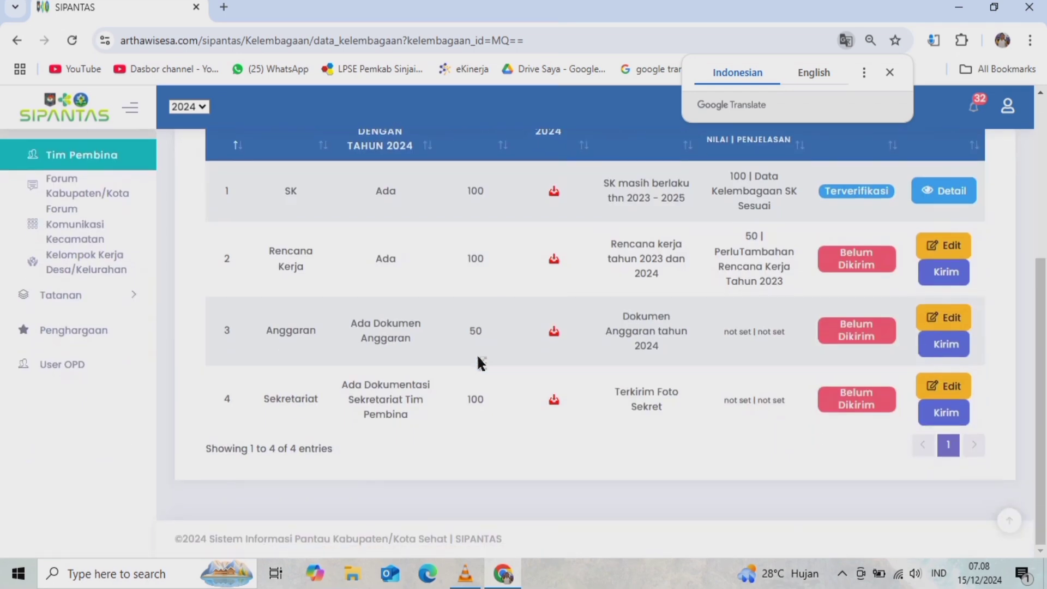
- Open the Forum Kabupaten/Kota indicator page and bring up the SK indicator's entry form
left_click(81, 188)
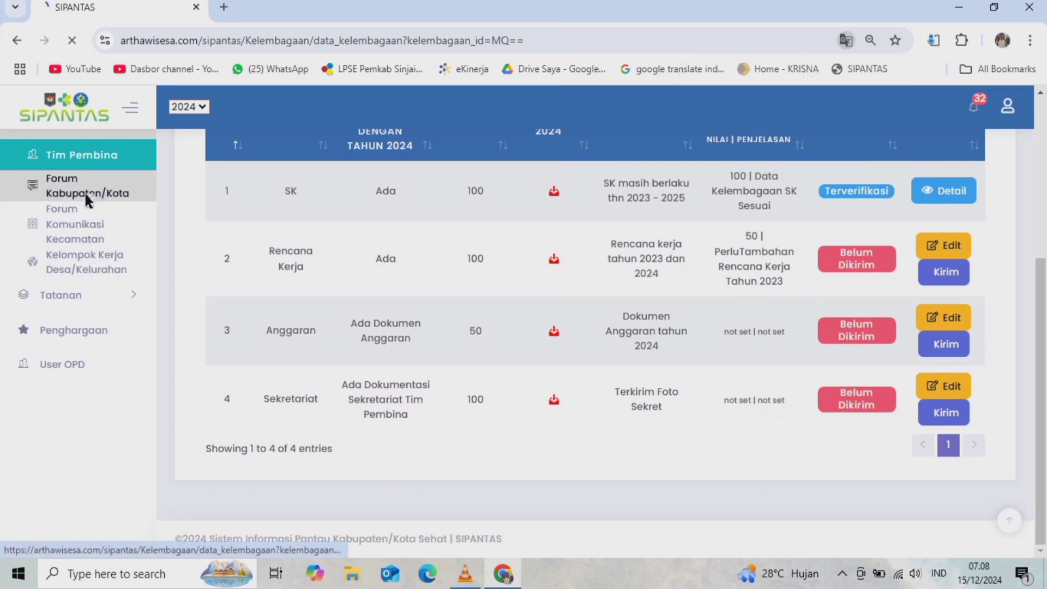
scroll(567, 357, "down", 5)
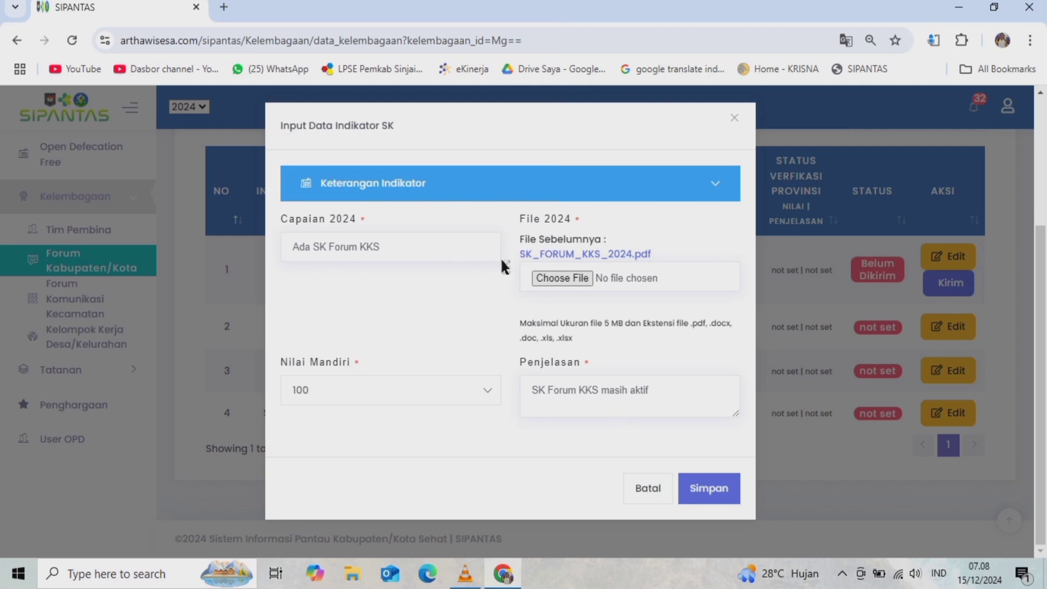
left_click(357, 182)
- Scroll through the SK indicator's definition, evidence and scoring criteria down to the form fields
scroll(474, 231, "down", 1)
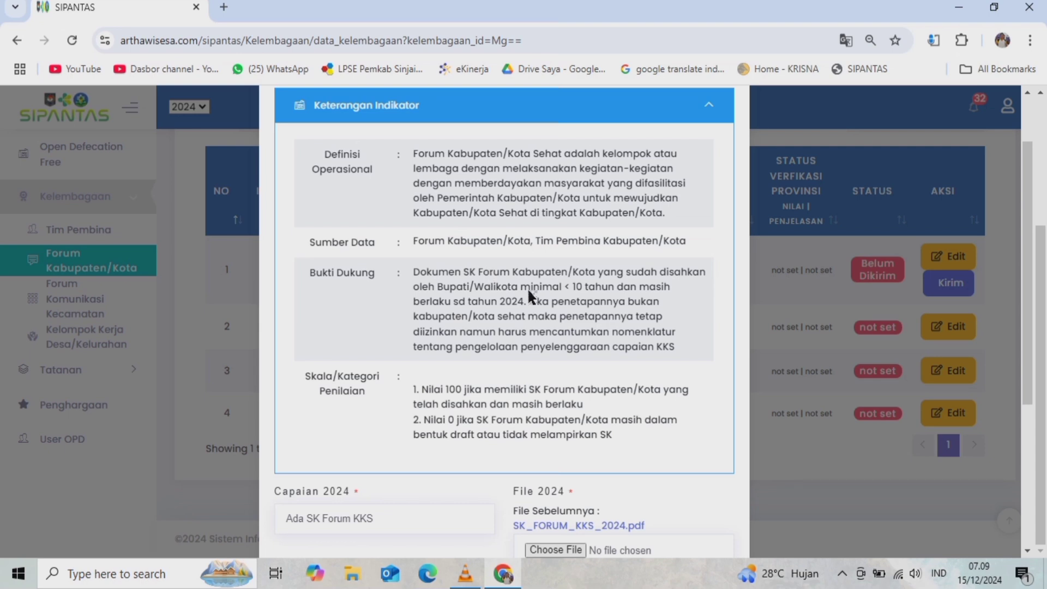
scroll(451, 330, "down", 2)
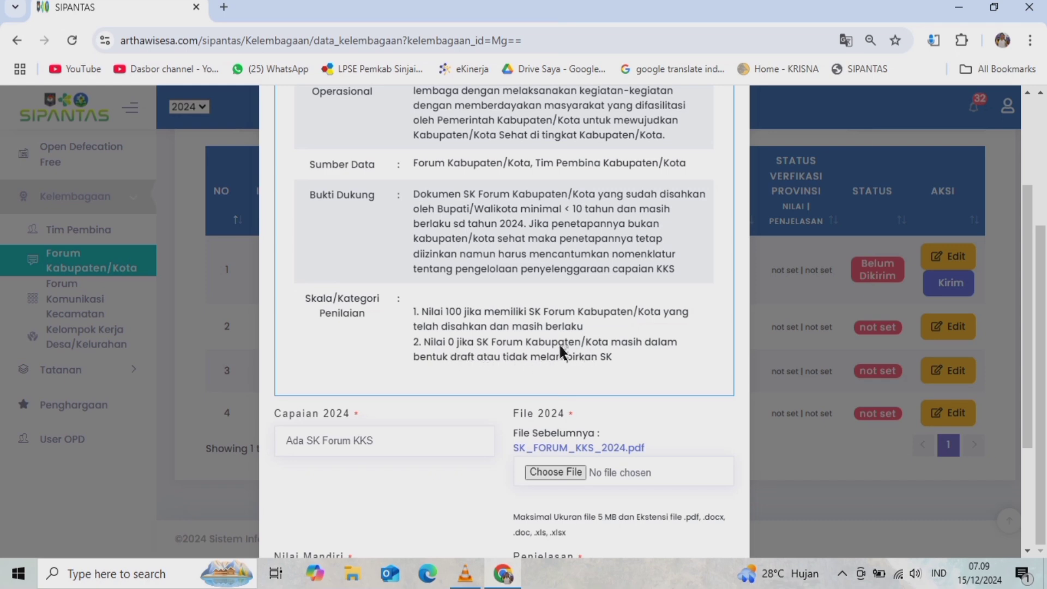
scroll(561, 347, "down", 3)
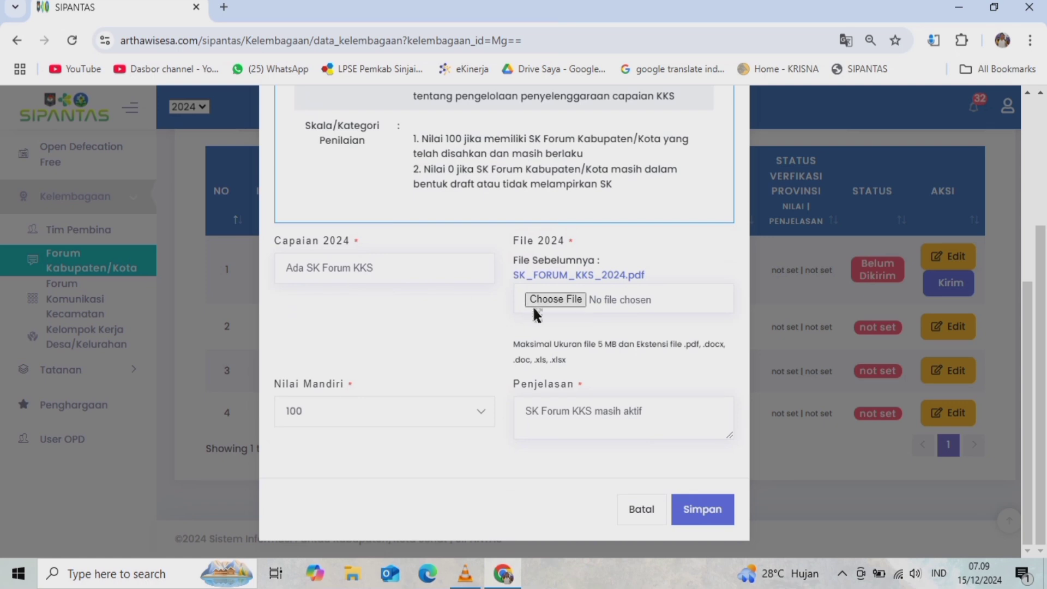
left_click(546, 298)
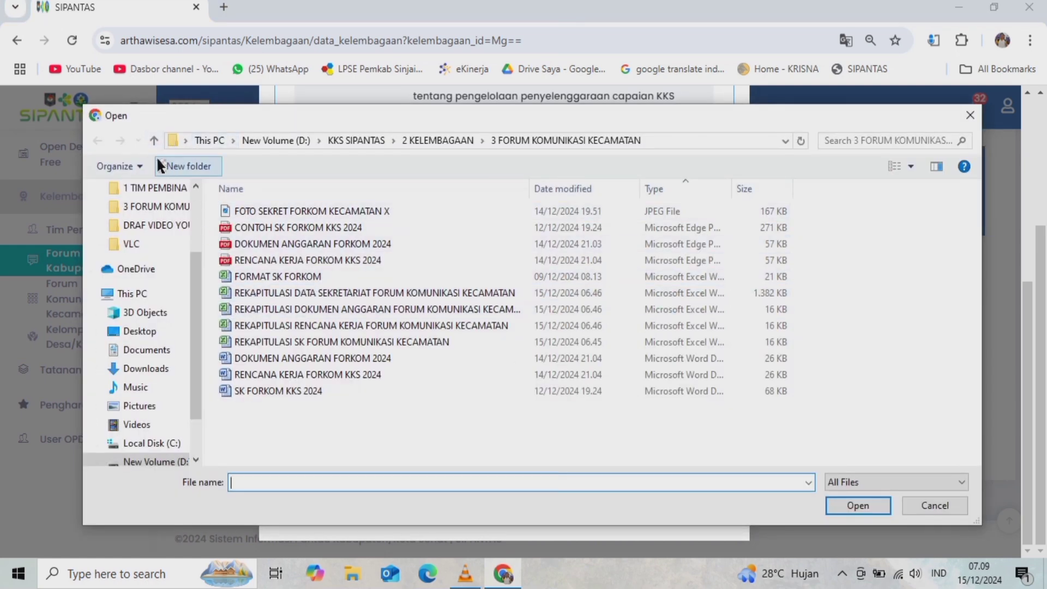
left_click(153, 141)
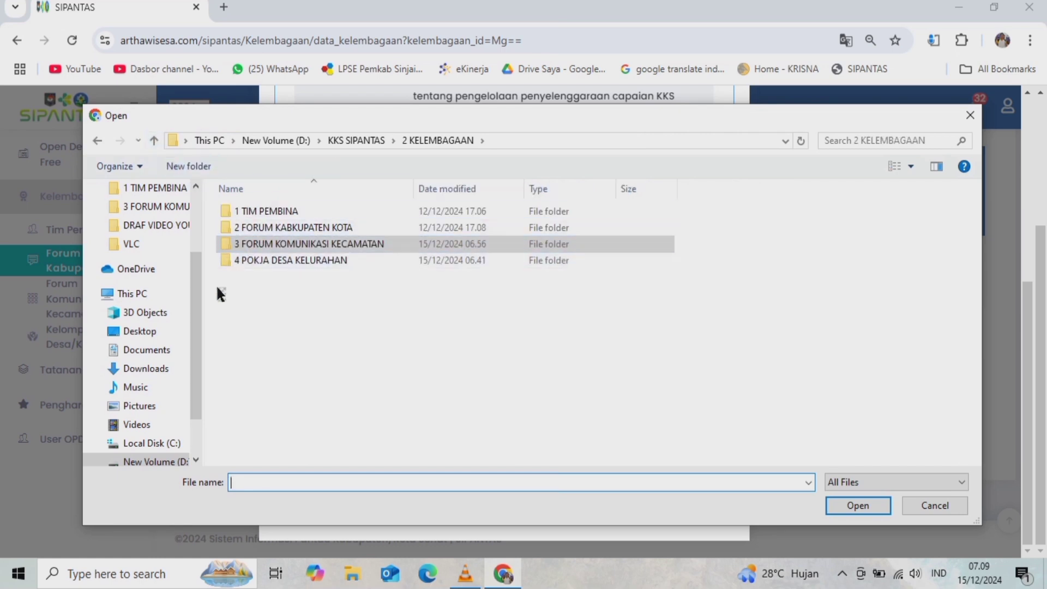
double_click(267, 212)
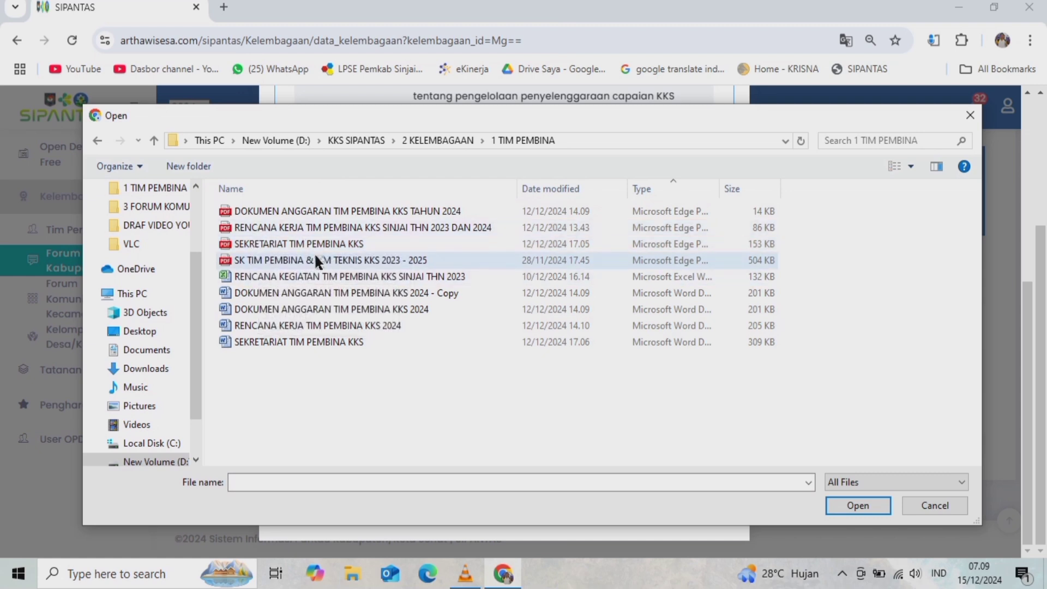
left_click(262, 256)
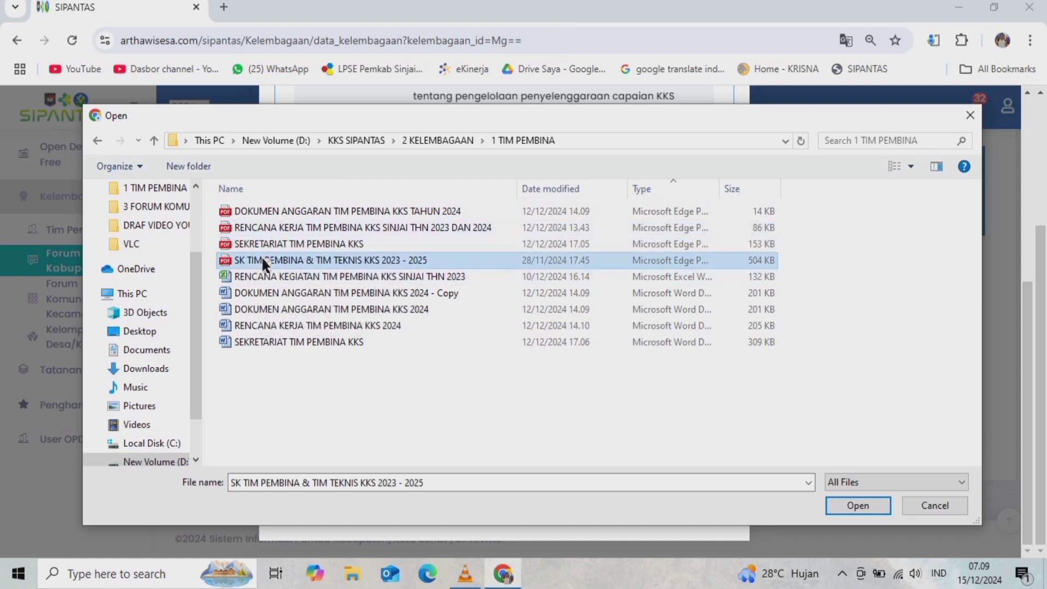
left_click(153, 140)
double_click(316, 227)
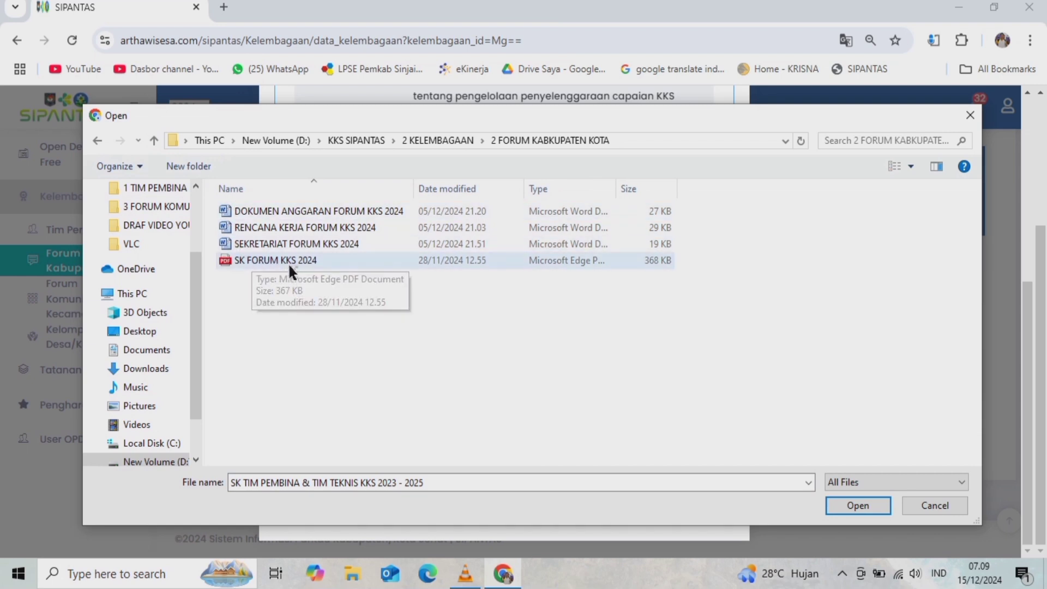
left_click(247, 258)
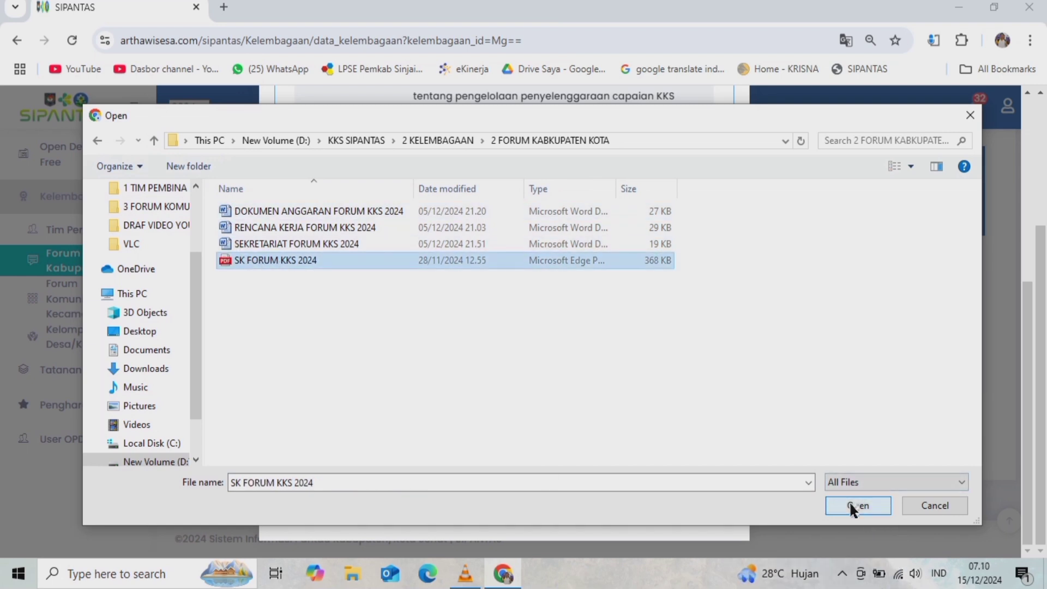
left_click(934, 505)
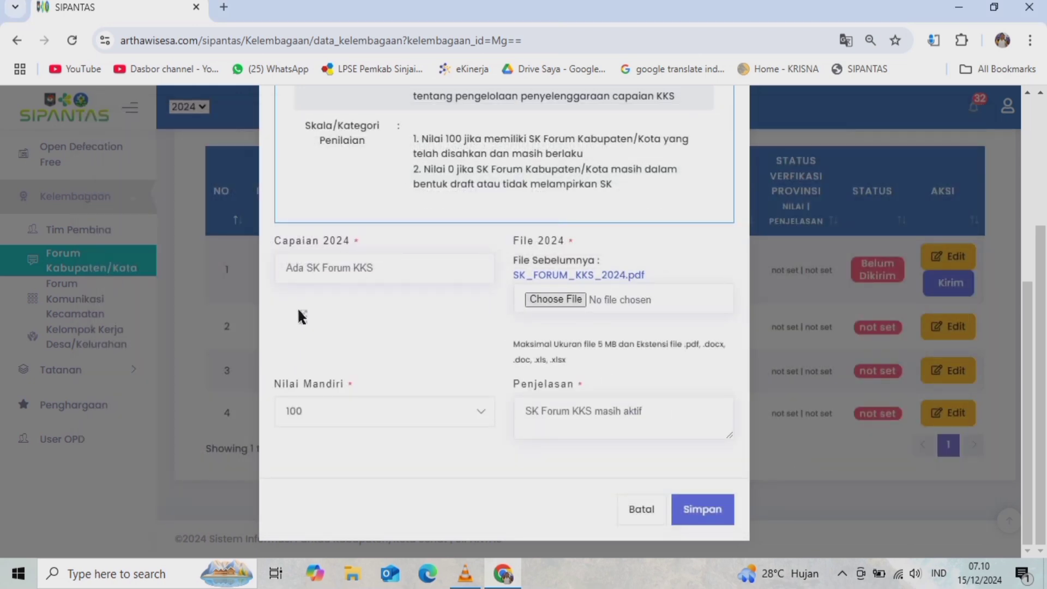
- Keep the Forum Kabupaten/Kota SK Nilai Mandiri score at 100 and save the entry
left_click(361, 262)
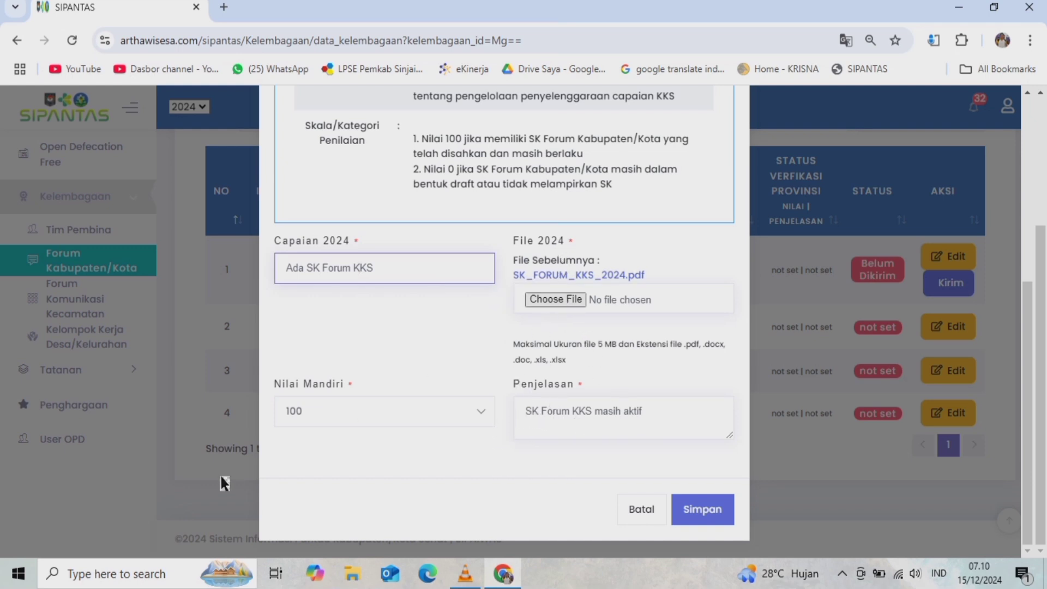
left_click(435, 415)
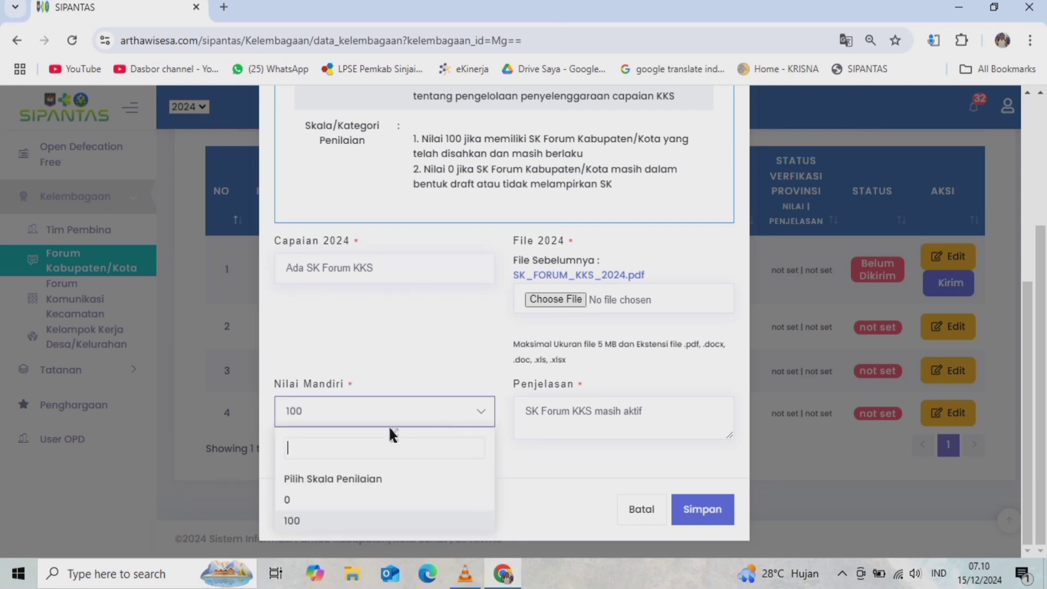
left_click(402, 340)
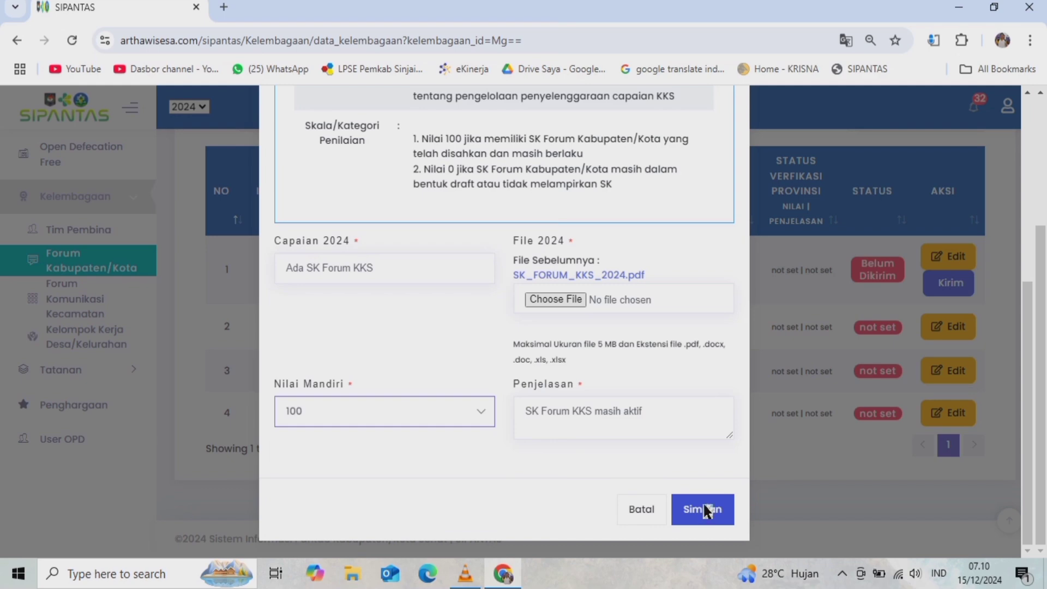
left_click(645, 506)
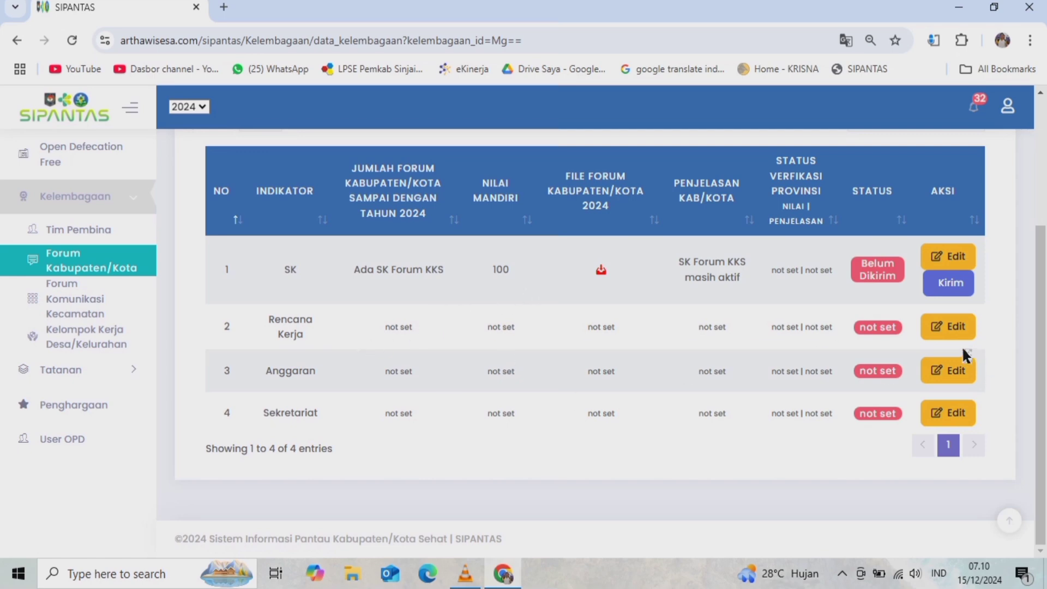
- Open the Rencana Kerja indicator form and expand its definition, evidence and 100/50/0 scoring criteria
left_click(949, 330)
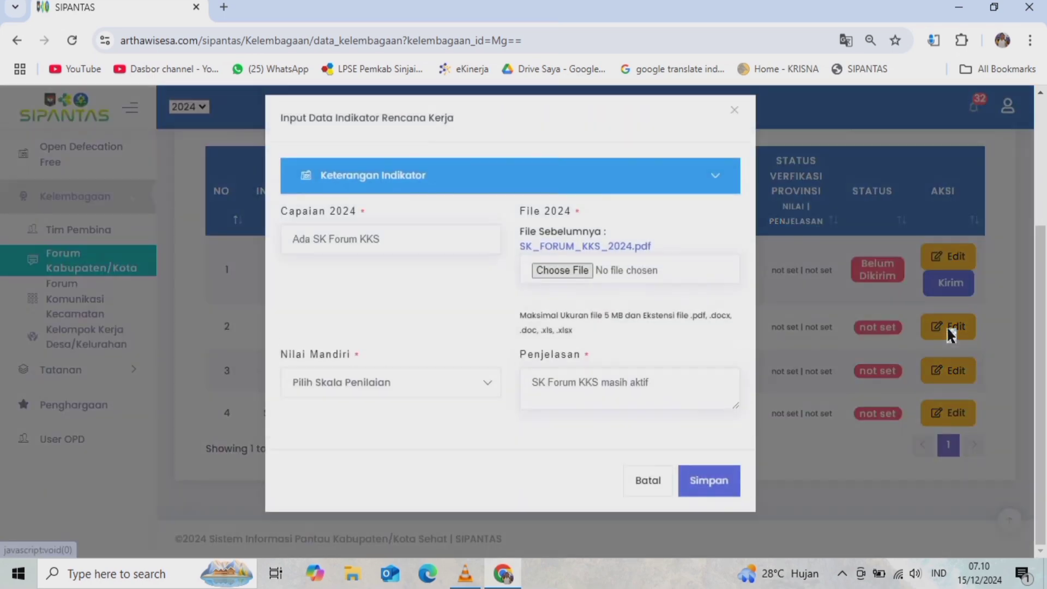
left_click(374, 185)
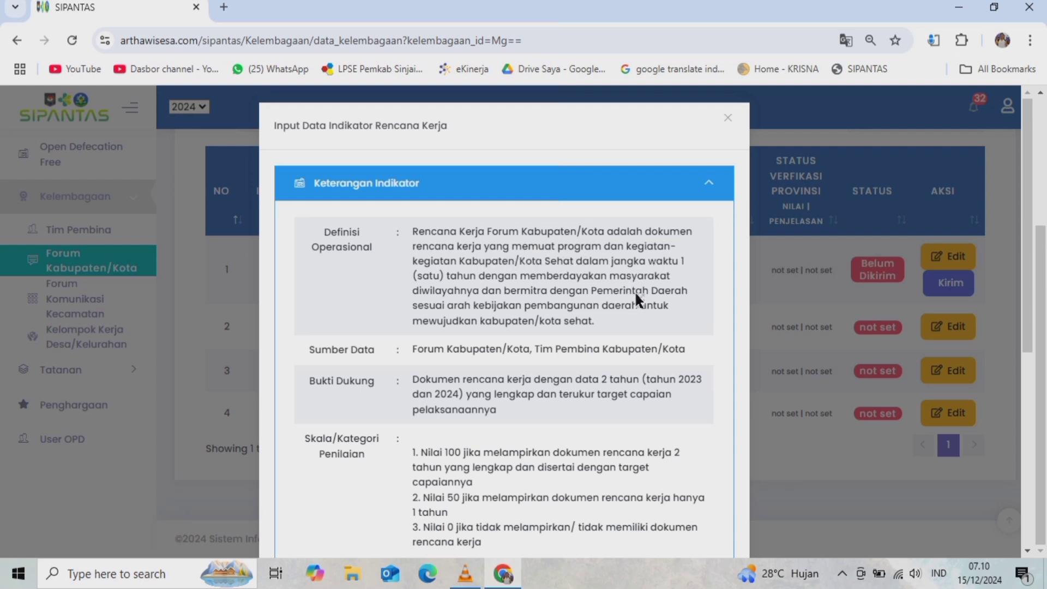
scroll(554, 327, "down", 3)
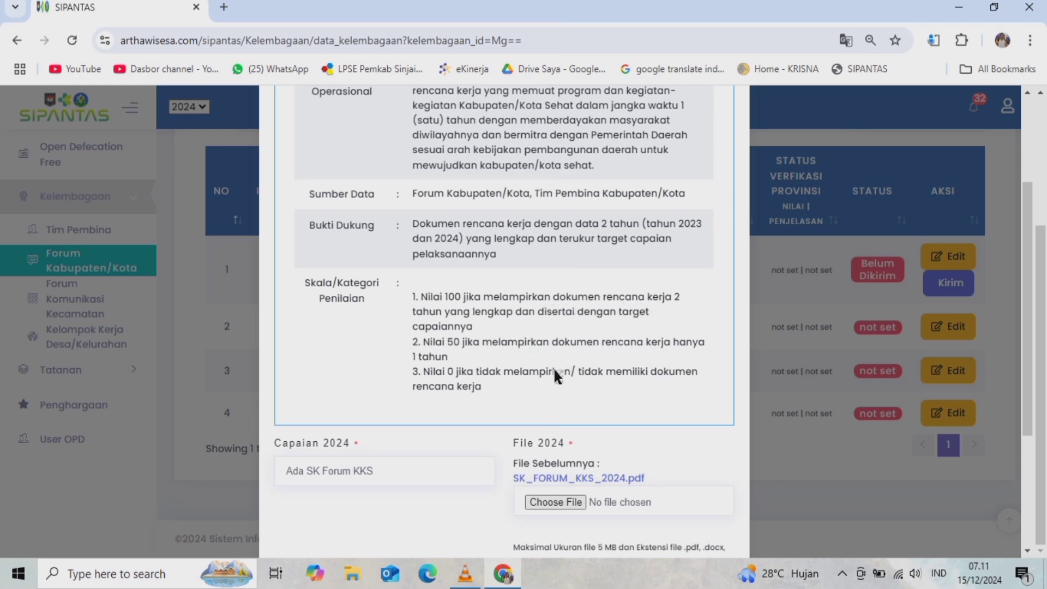
scroll(556, 375, "down", 4)
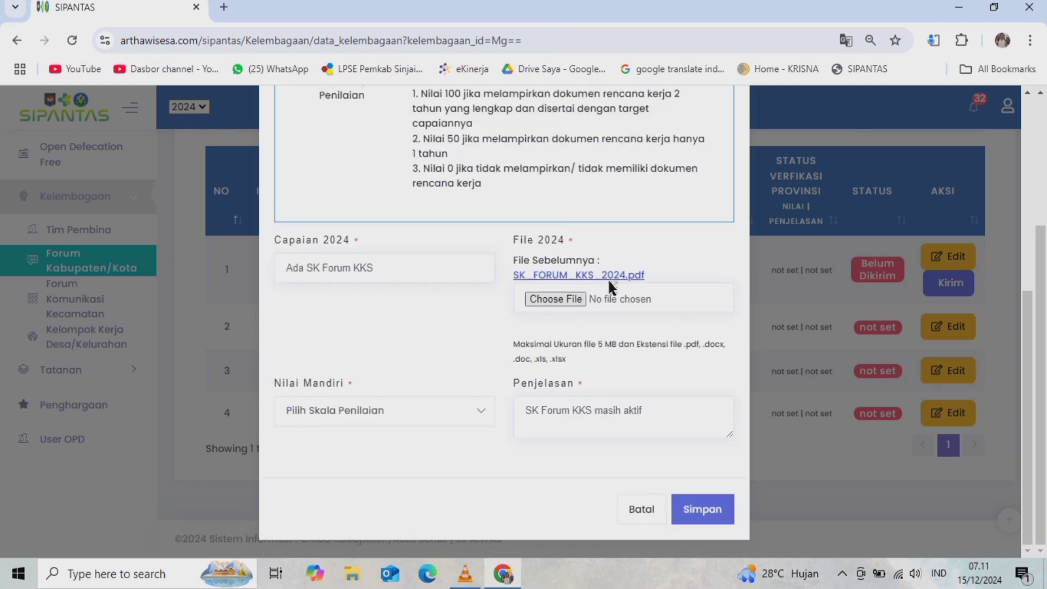
left_click(555, 299)
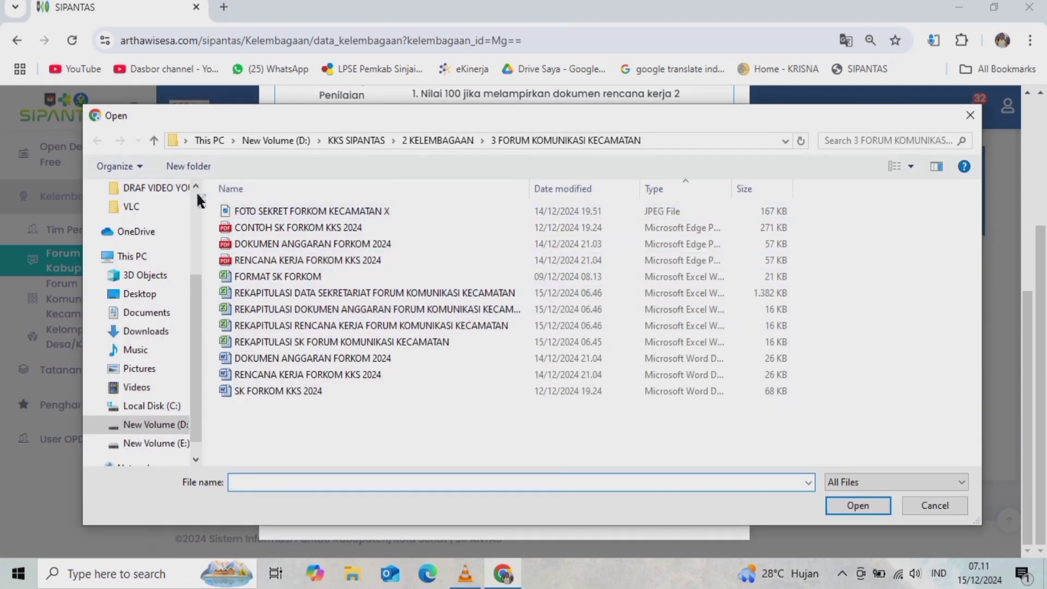
left_click(147, 140)
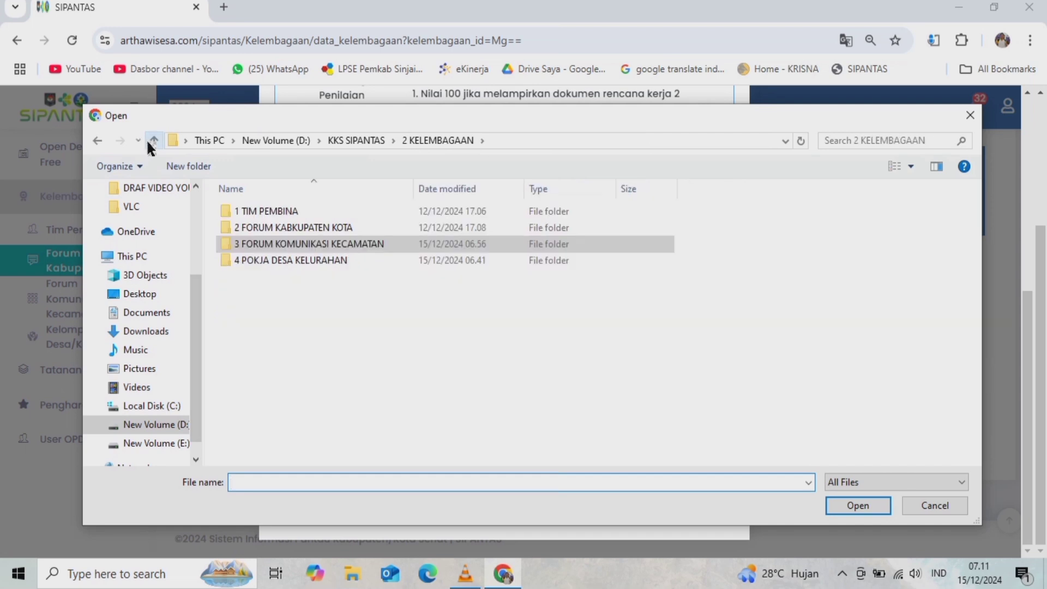
double_click(303, 228)
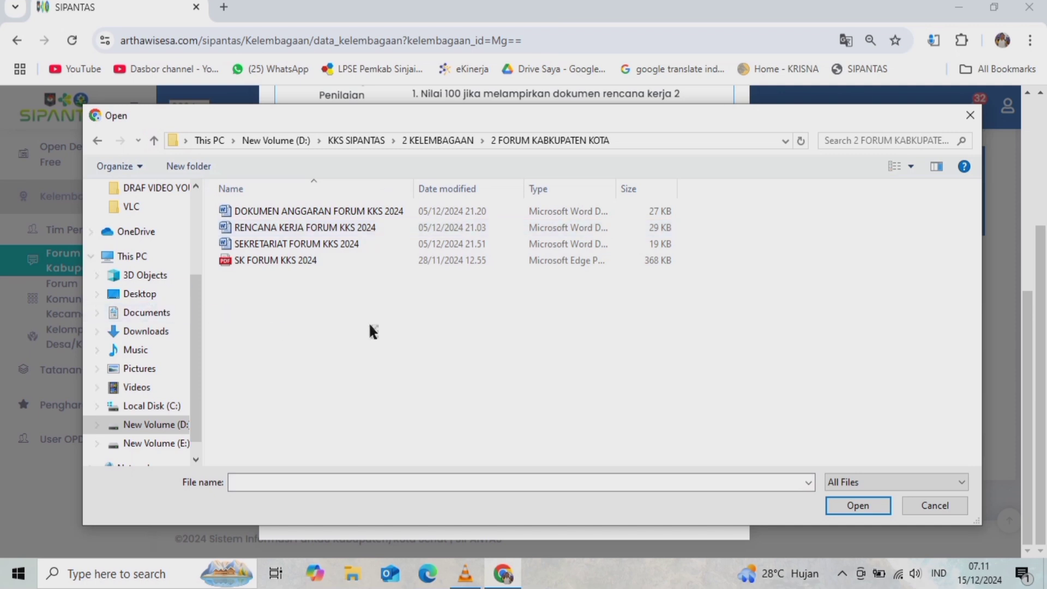
left_click(308, 227)
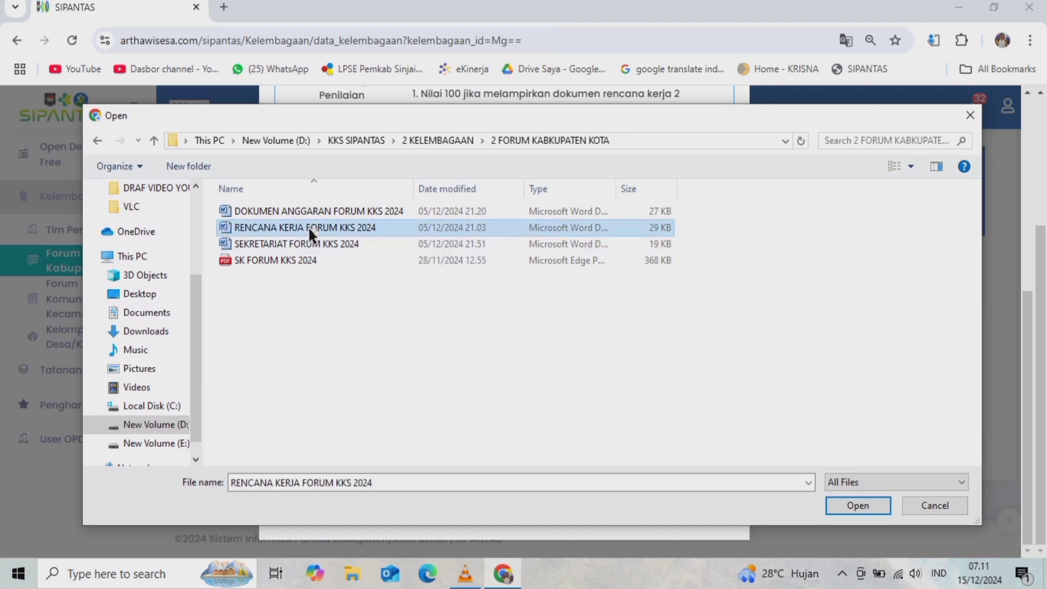
left_click(929, 505)
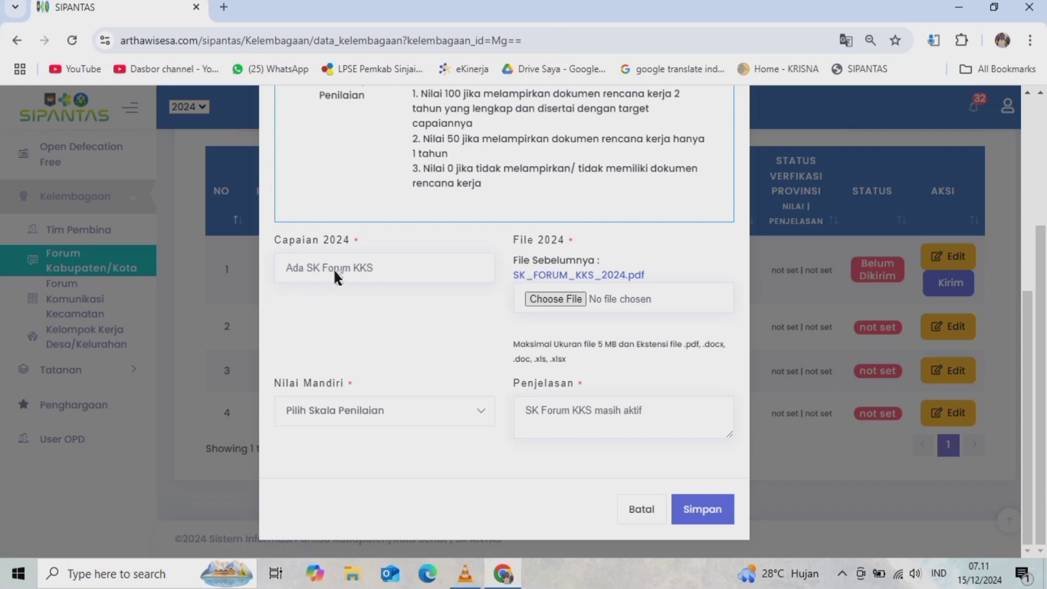
- Try Nilai Mandiri 50 with Capaian 2024 and Penjelasan edits, then cancel the Rencana Kerja form unsaved
left_click(398, 271)
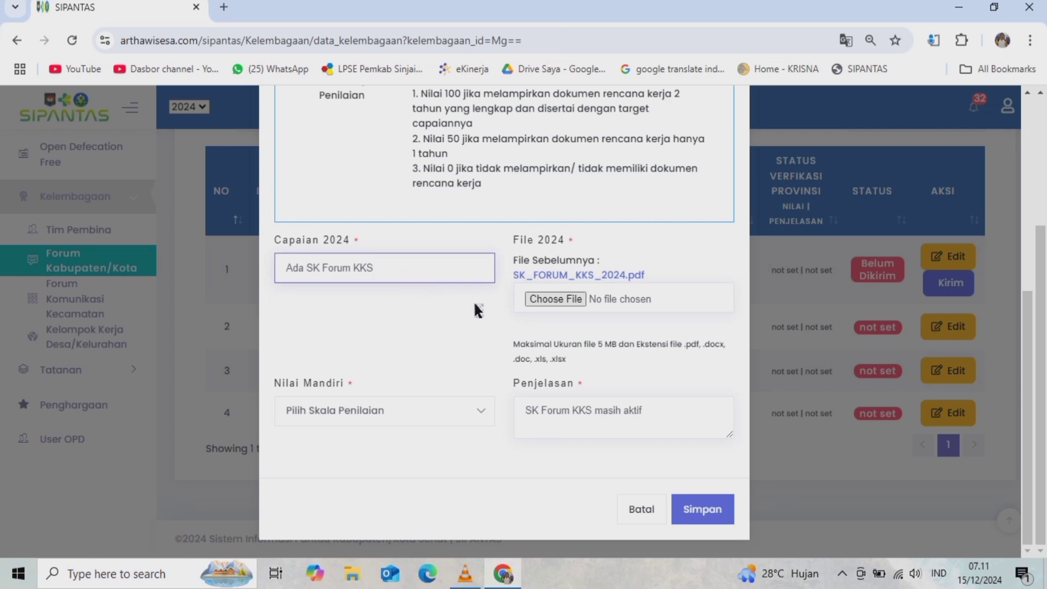
left_click(380, 409)
left_click(298, 519)
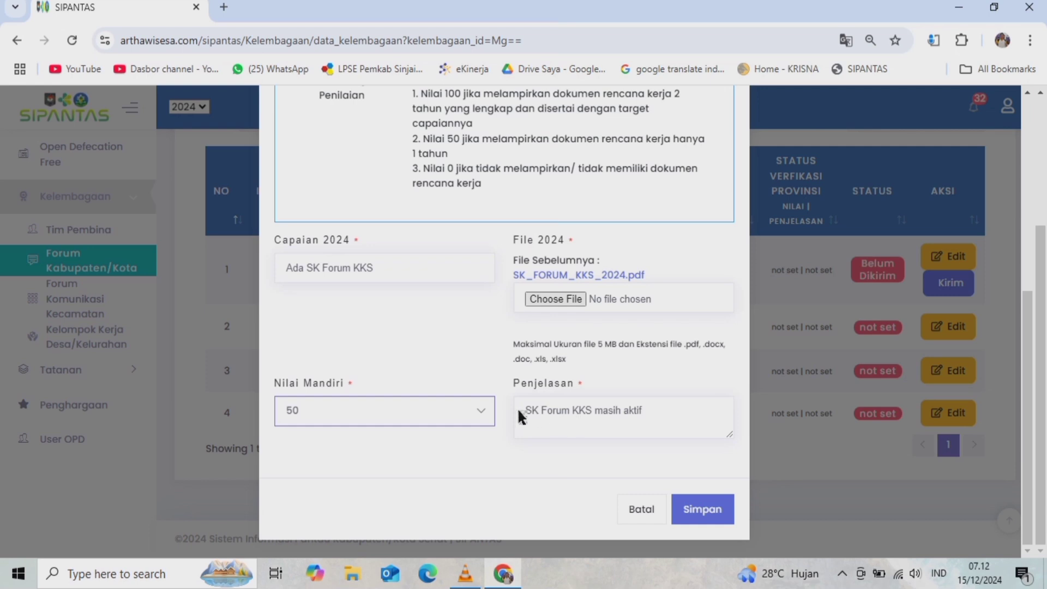
left_click_drag(518, 413, 674, 427)
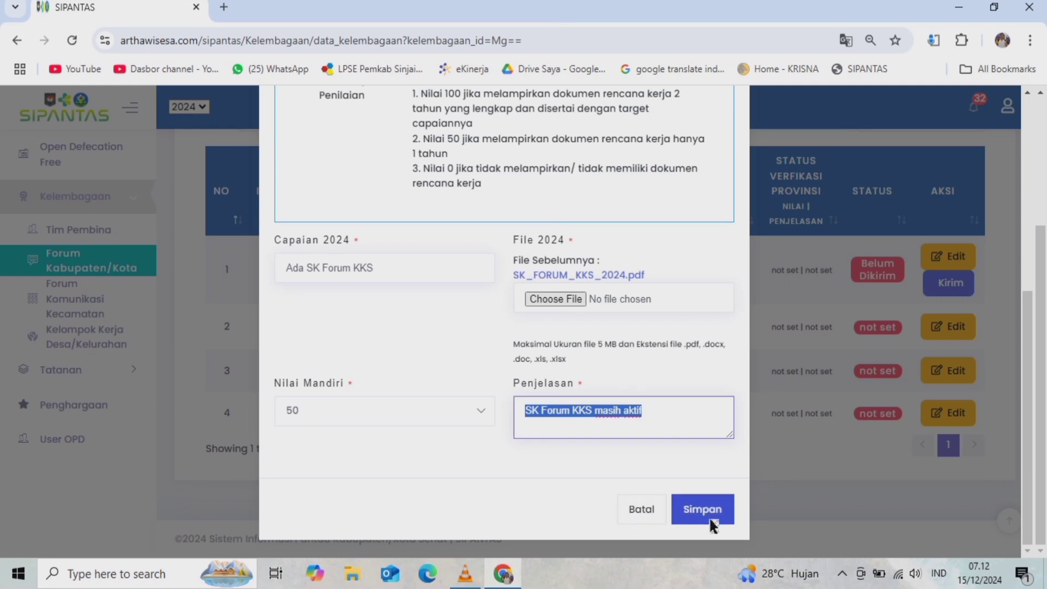
left_click(630, 515)
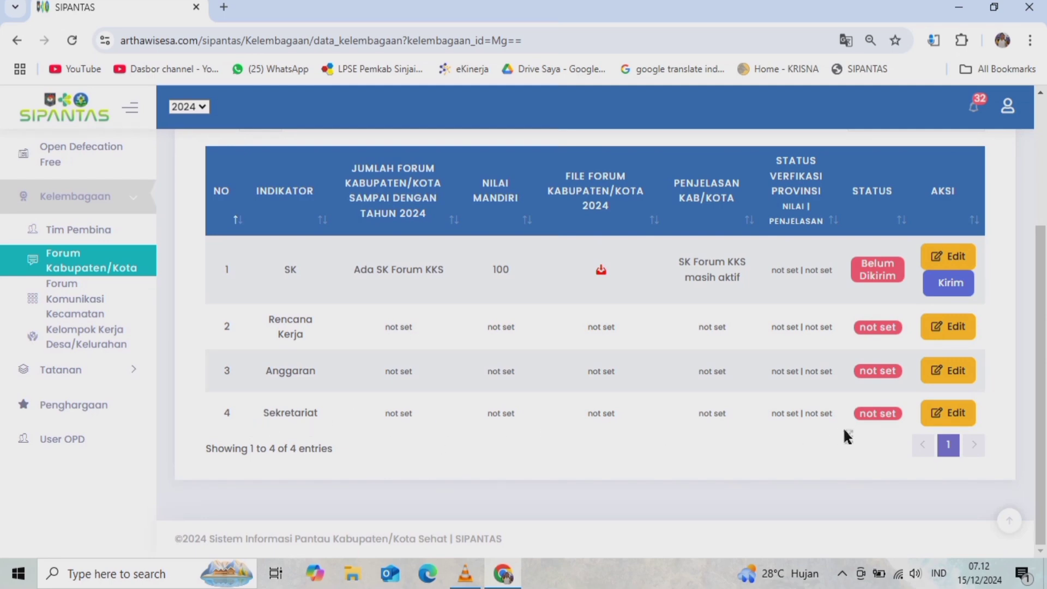
left_click(946, 411)
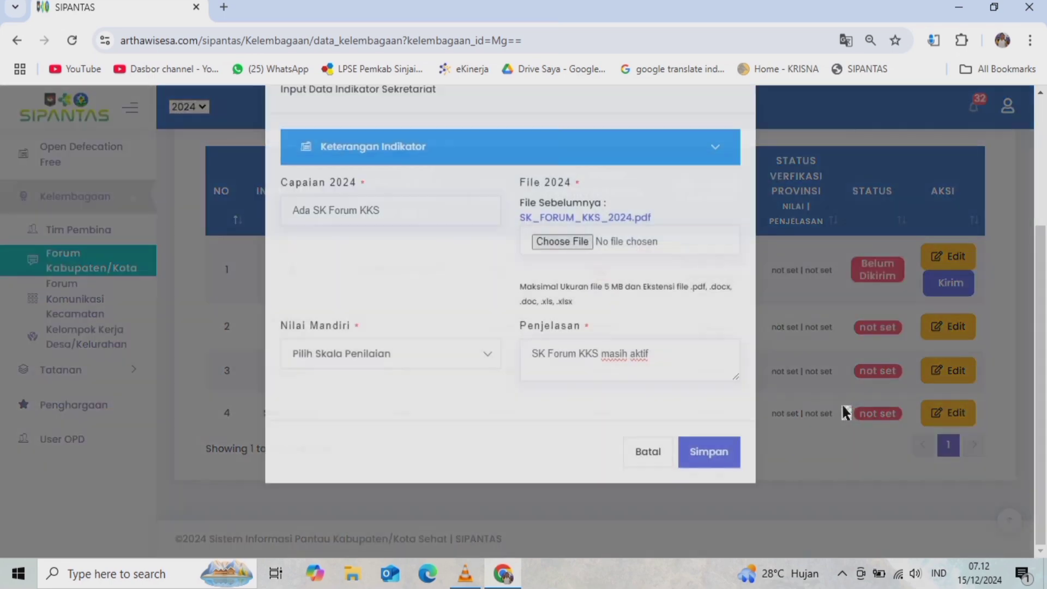
left_click(374, 187)
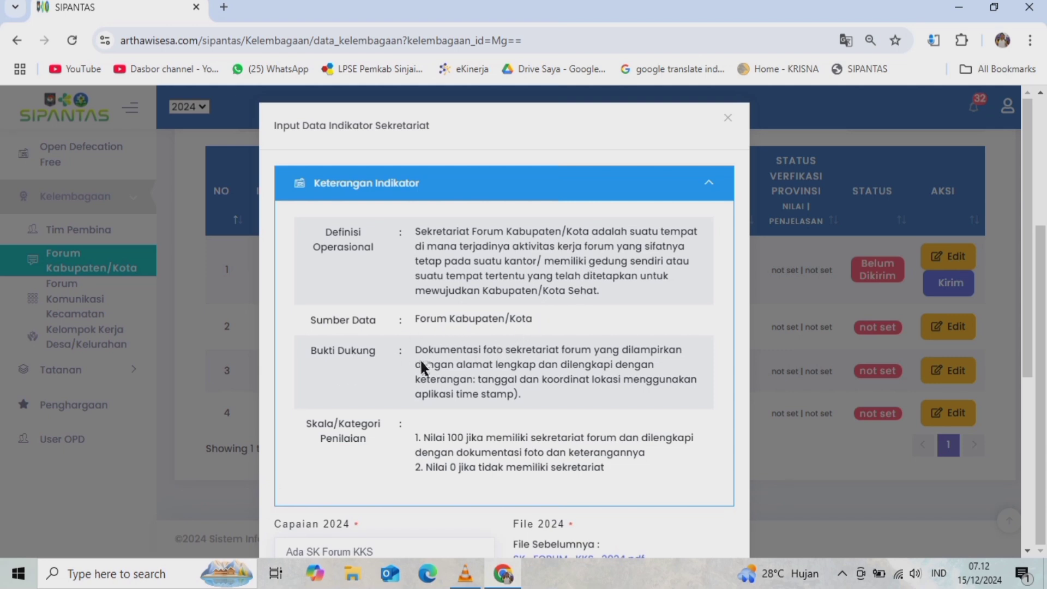
scroll(549, 397, "down", 5)
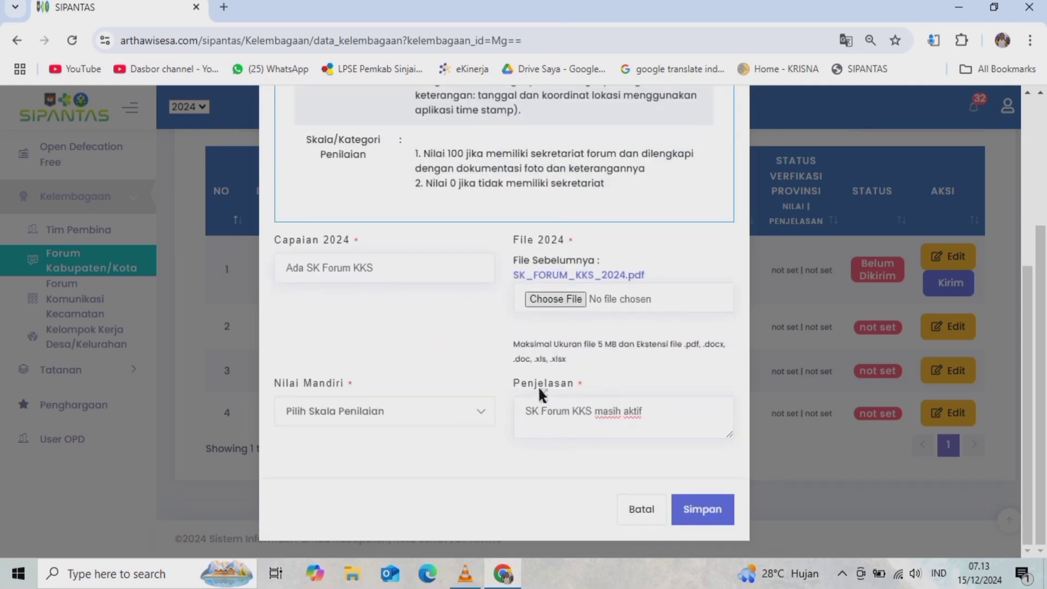
- Browse to 2 KELEMBAGAAN\2 FORUM KABUPATEN KOTA and open SEKRETARIAT FORUM KKS 2024 in Word
left_click(352, 573)
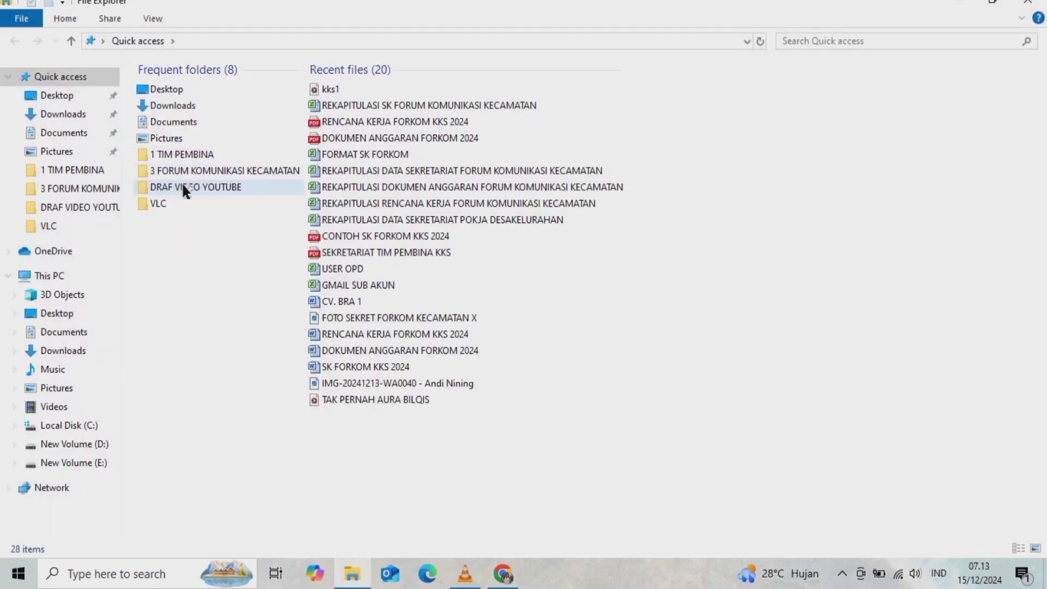
double_click(165, 154)
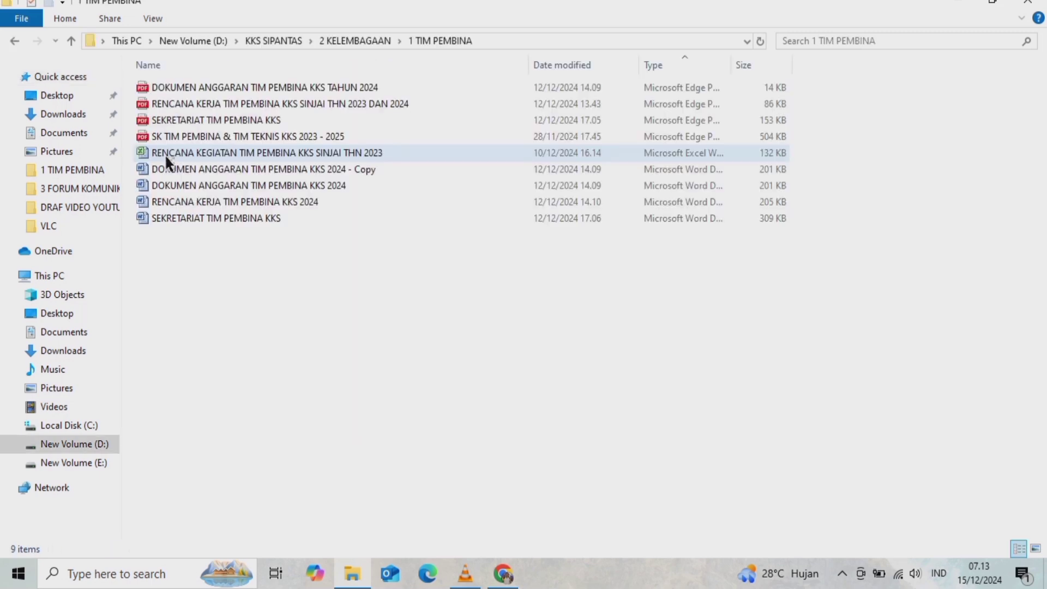
left_click(71, 40)
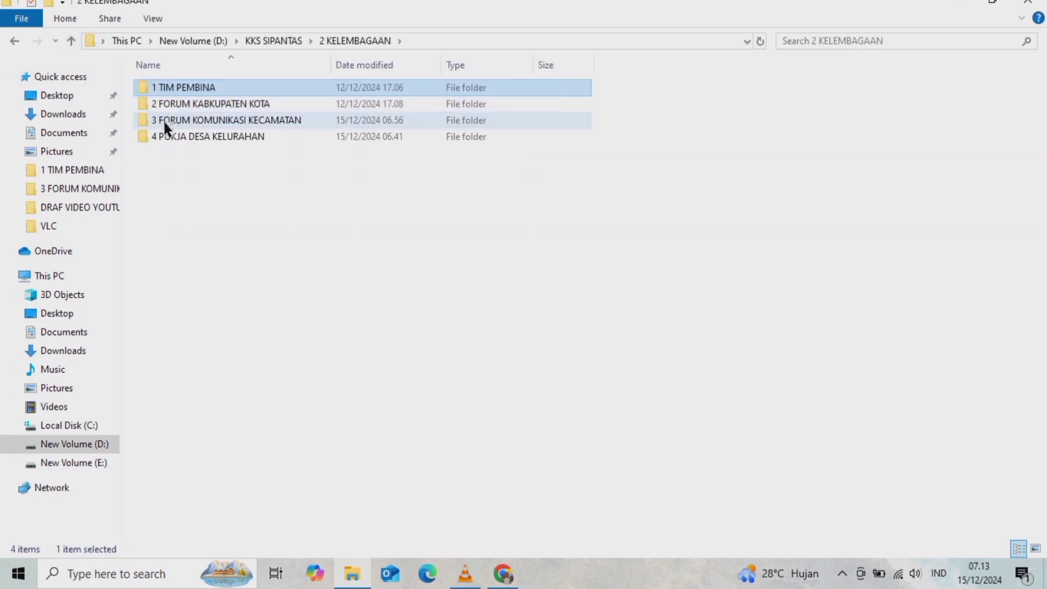
double_click(222, 103)
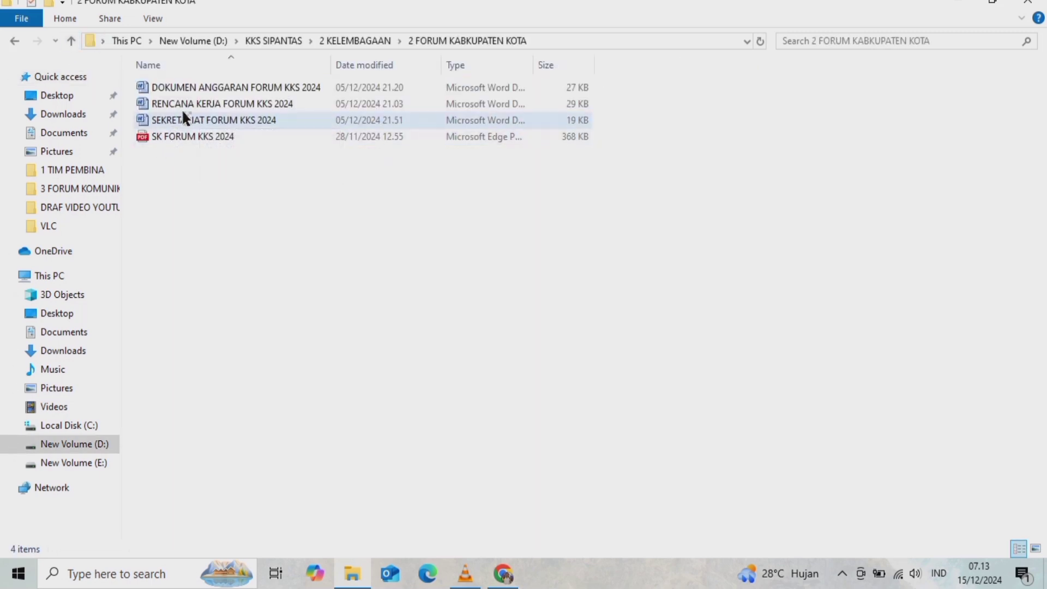
double_click(220, 121)
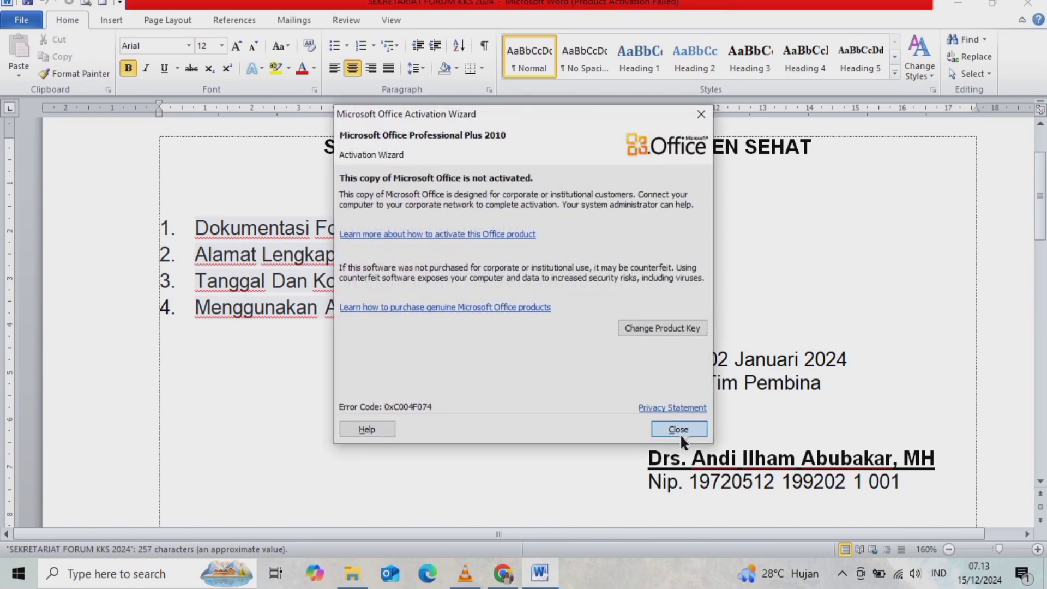
- Dismiss the Office activation notice and review the four Sekretariat Forum evidence items
left_click(678, 430)
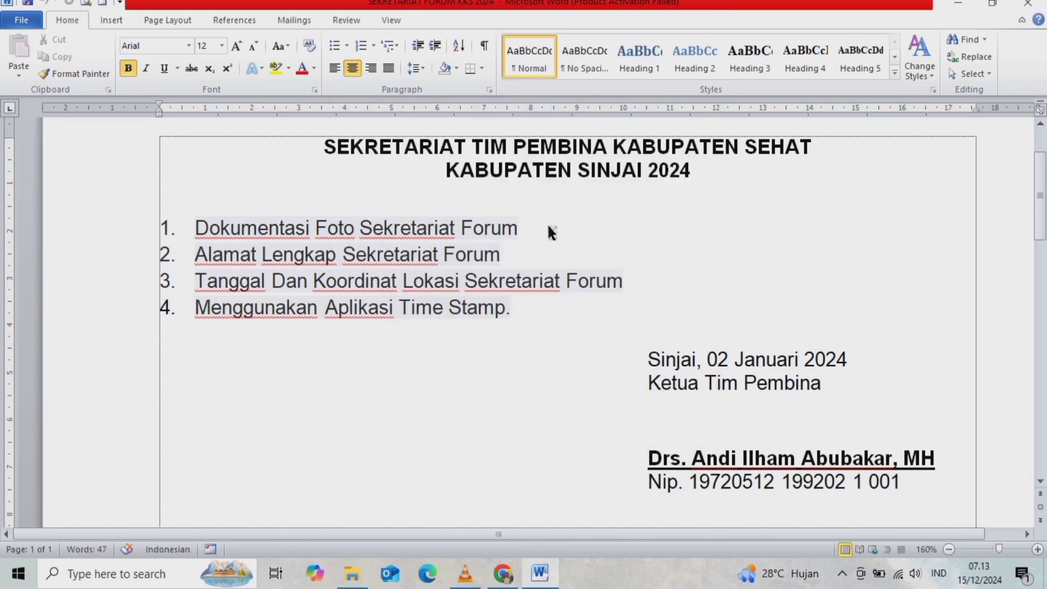
left_click(207, 256)
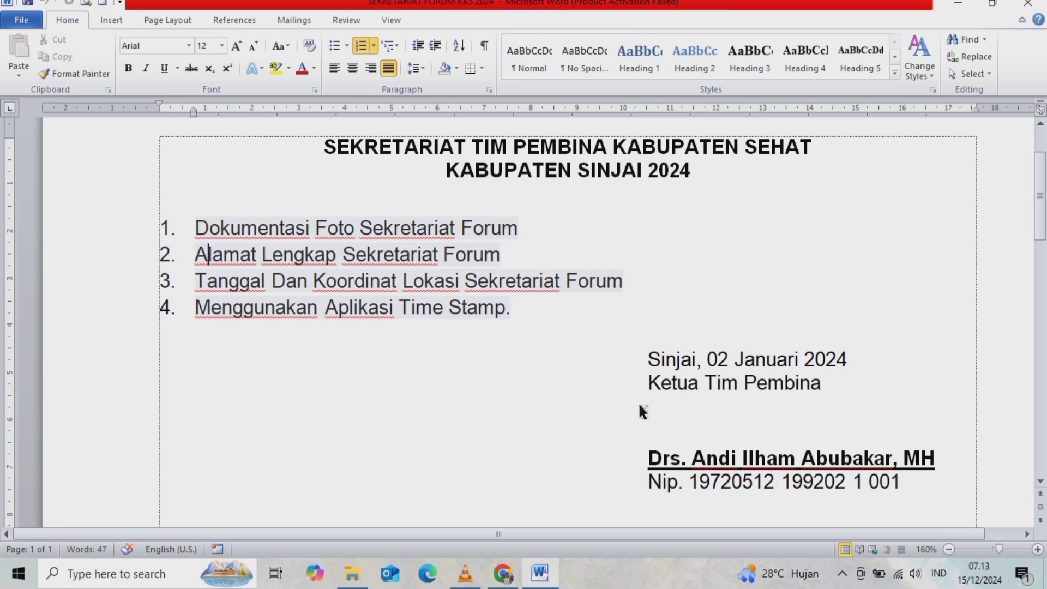
scroll(627, 393, "up", 3)
- Close Word, return to the Sekretariat form, and cancel the 2024 file picker without attaching anything
left_click(1028, 5)
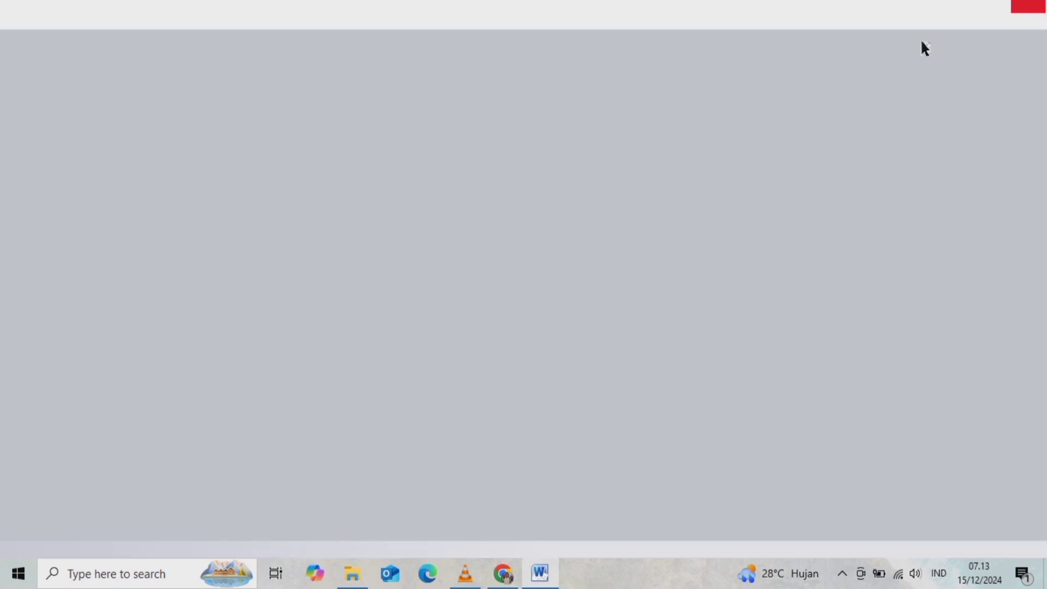
left_click(507, 574)
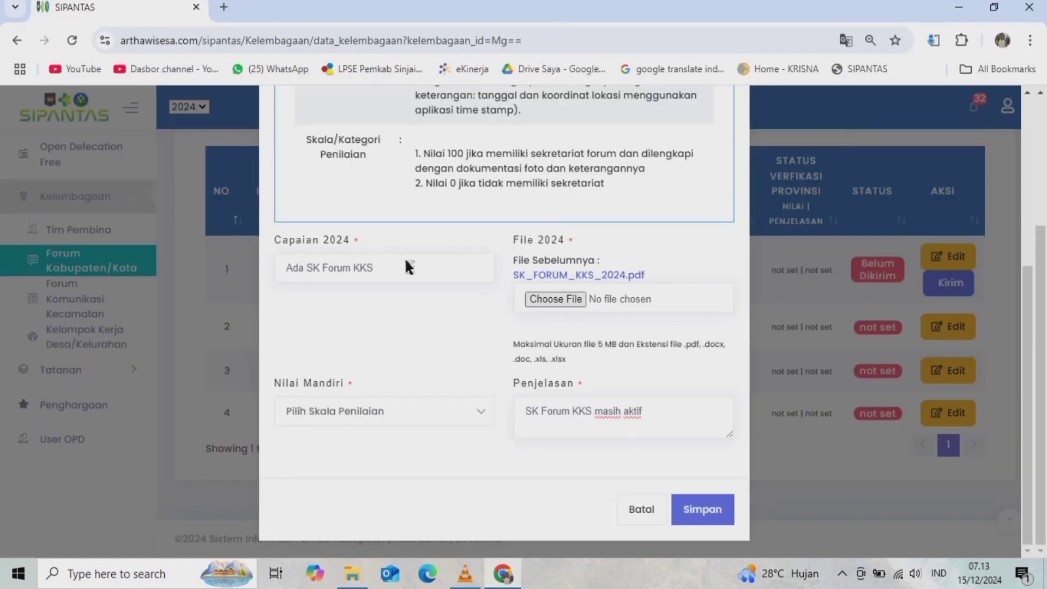
left_click(552, 298)
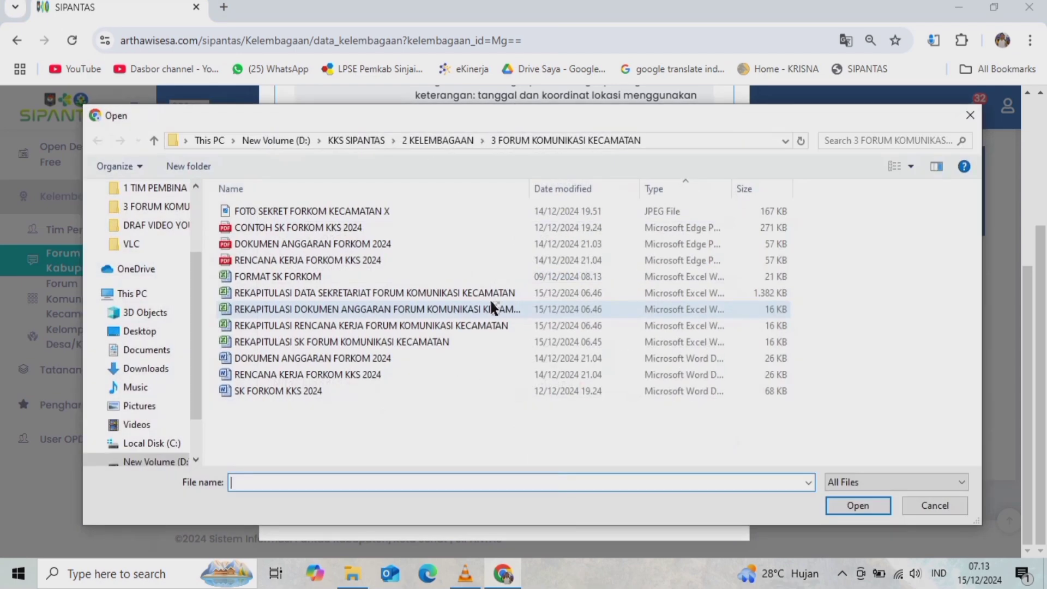
left_click(153, 140)
double_click(323, 229)
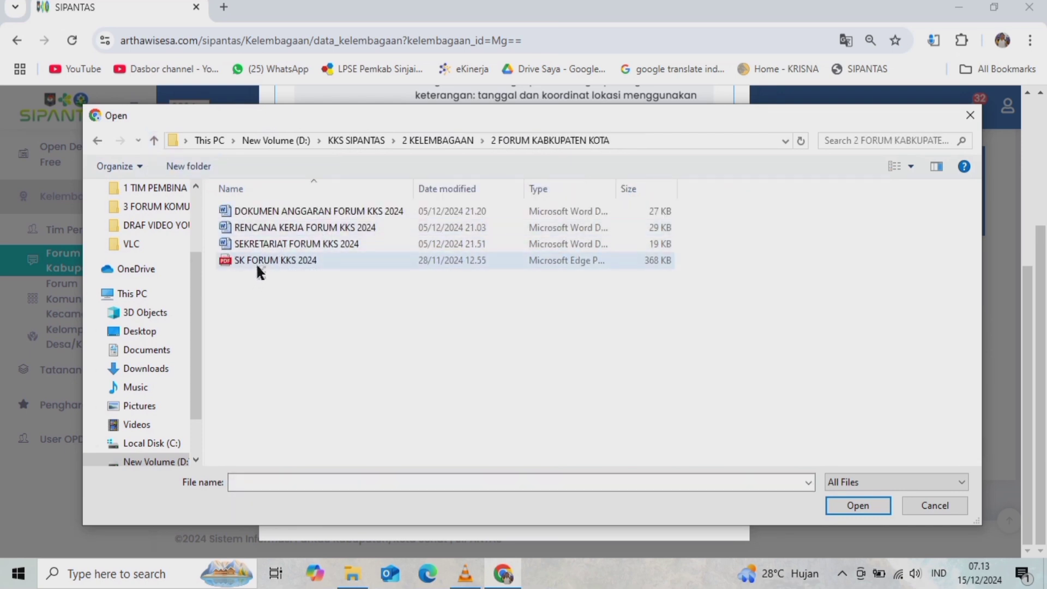
left_click(288, 260)
left_click(270, 242)
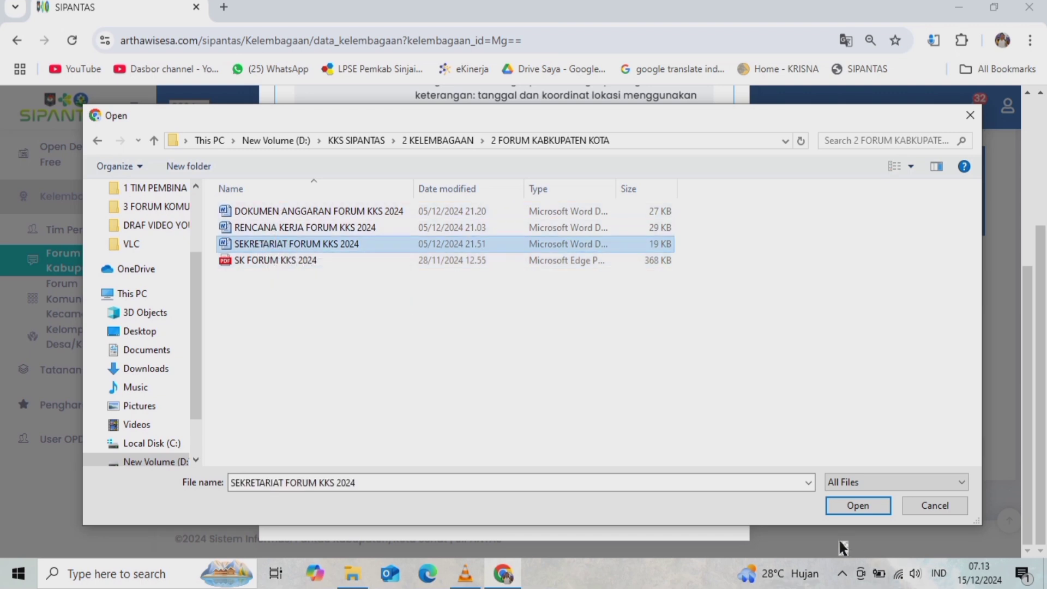
left_click(924, 505)
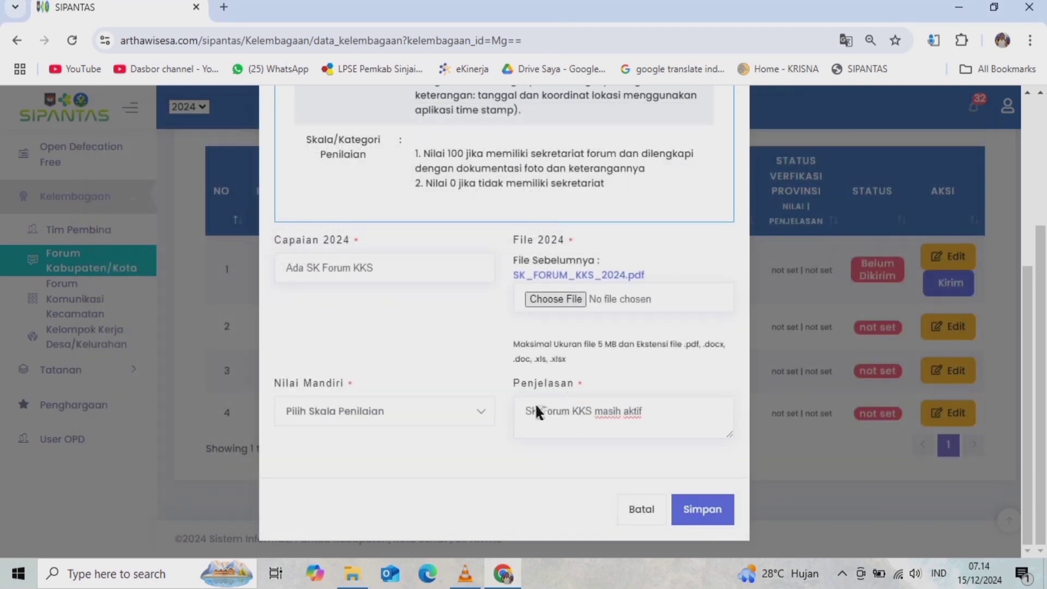
- Close the Sekretariat form without saving, leaving its score and Penjelasan unchanged
left_click(374, 412)
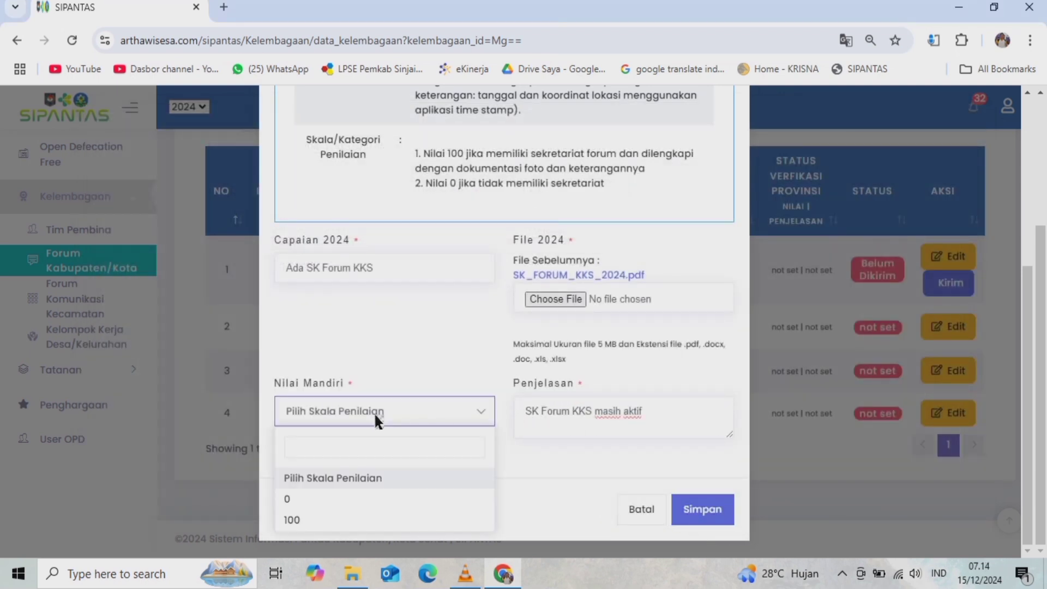
left_click(536, 443)
left_click_drag(523, 418, 682, 435)
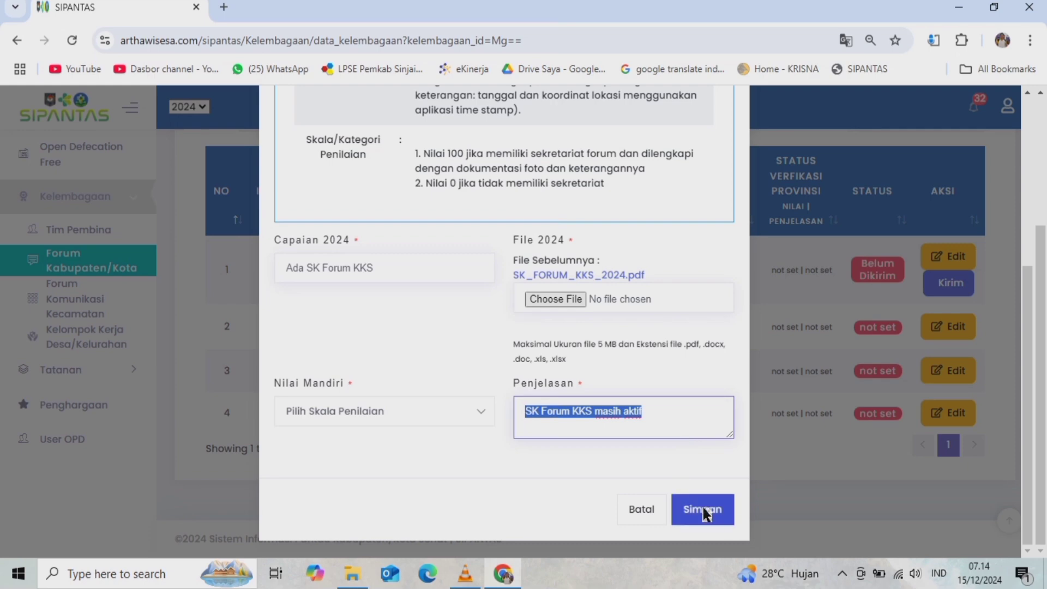
left_click(648, 508)
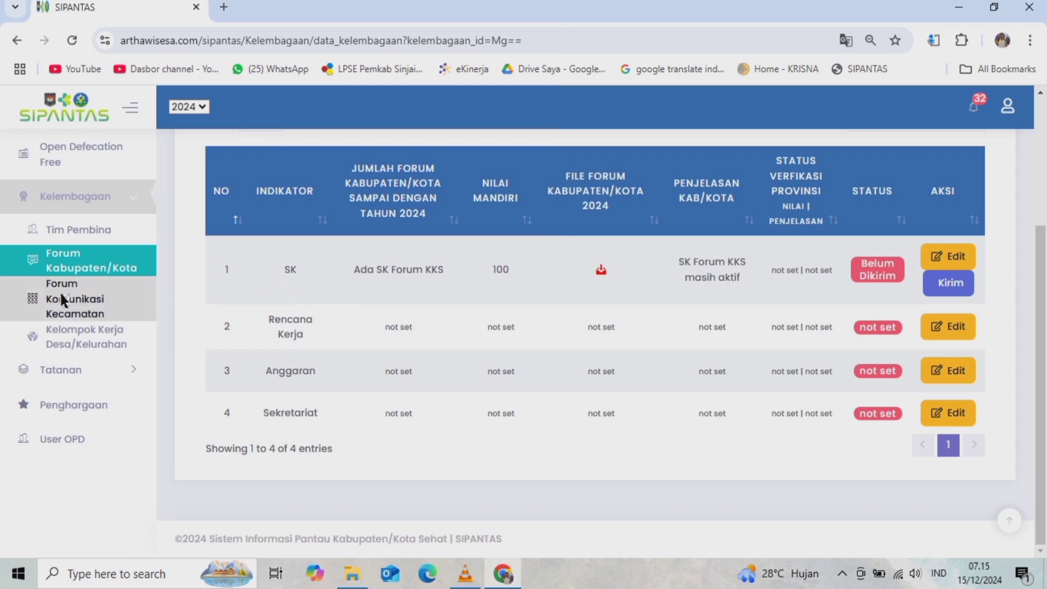
- Go to the Forum Komunikasi Kecamatan indicators and open the SK indicator's entry form
left_click(77, 301)
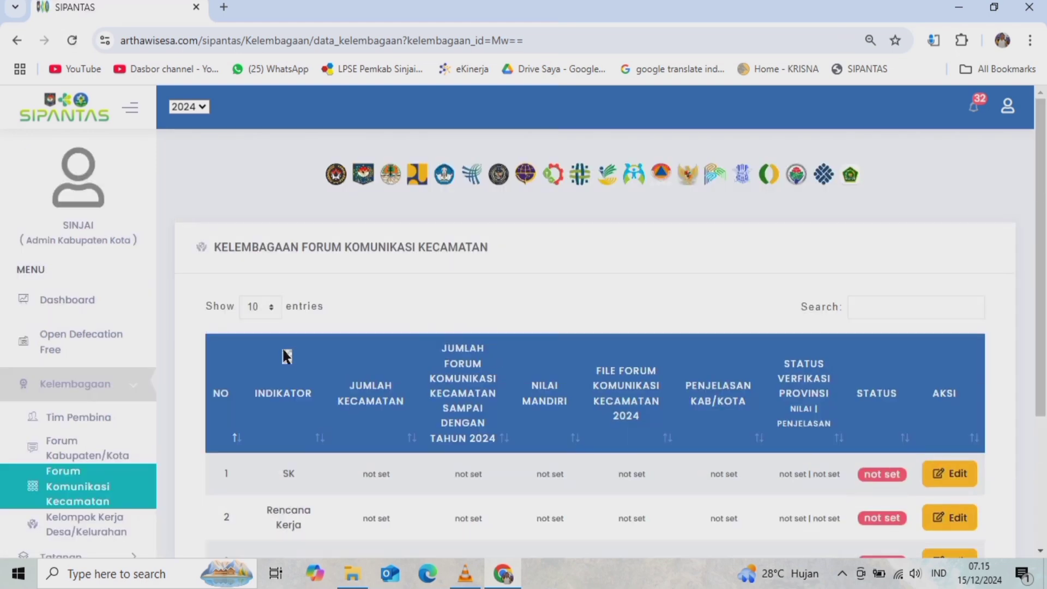
scroll(265, 293, "down", 3)
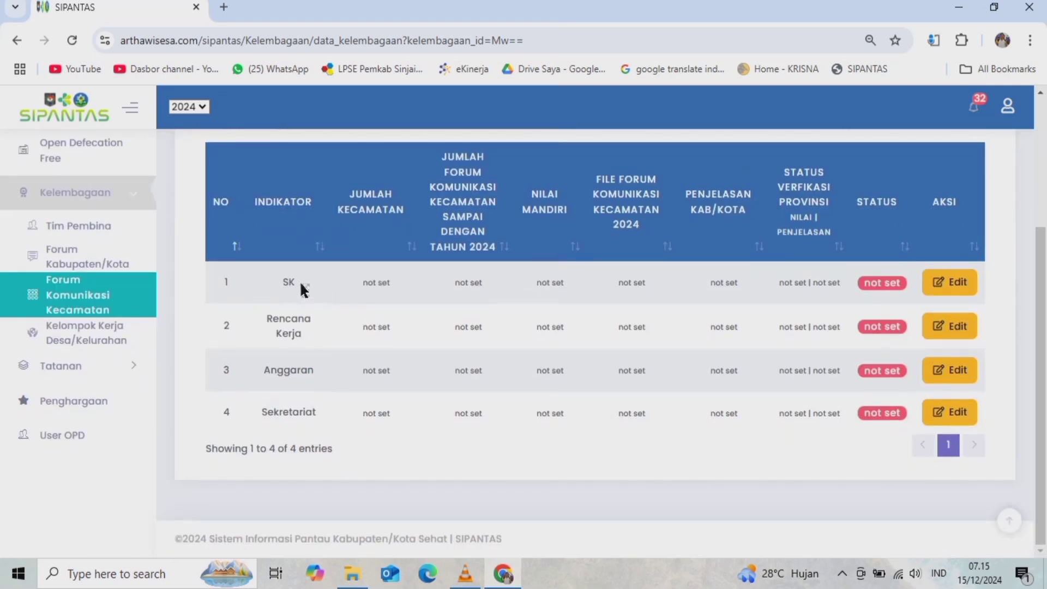
left_click(952, 285)
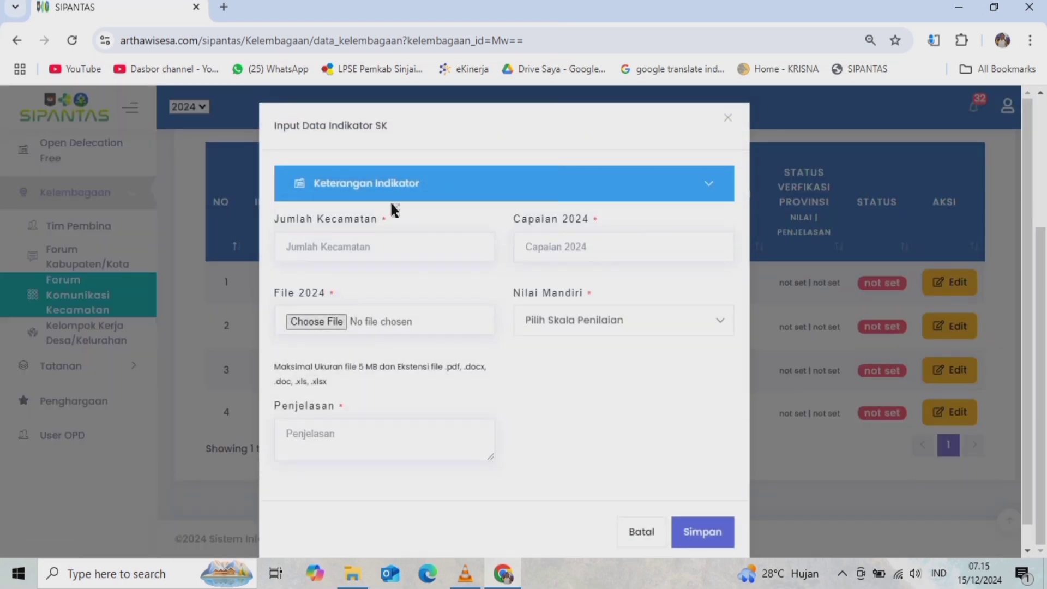
- Expand the SK indicator's definition, required evidence and 100/0 scoring criteria, down to the empty fields
left_click(337, 175)
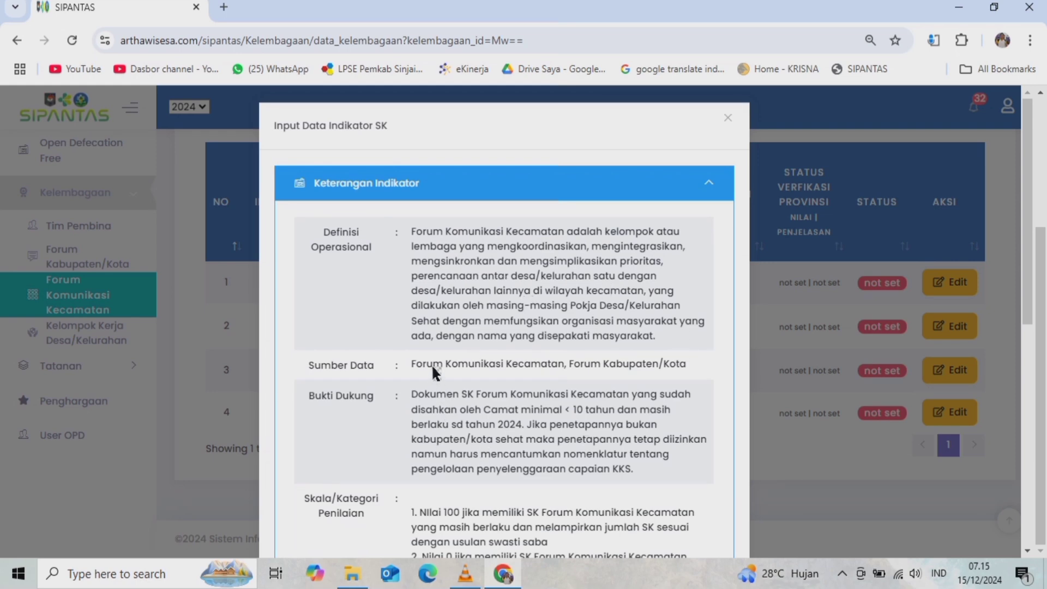
scroll(499, 391, "down", 4)
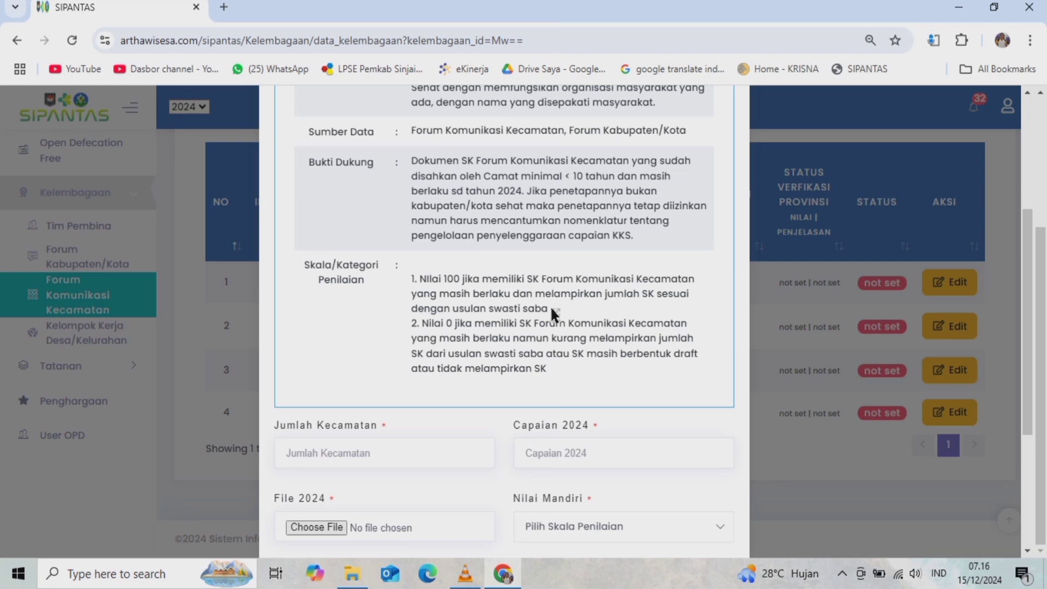
scroll(417, 484, "down", 4)
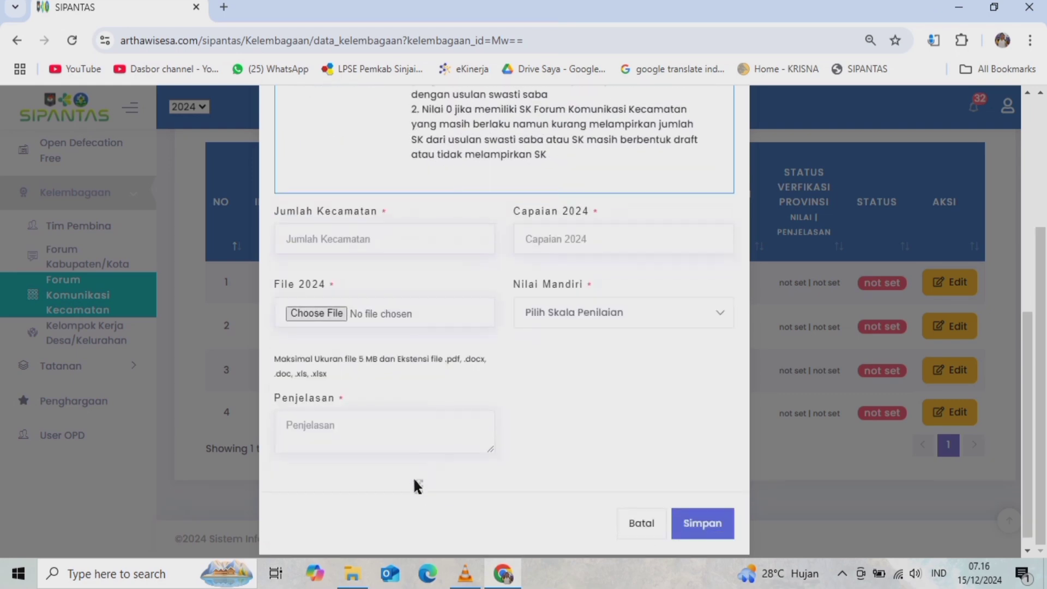
- Enter 9 for Jumlah Kecamatan and choose Nilai Mandiri 100 on the SK form
left_click(299, 224)
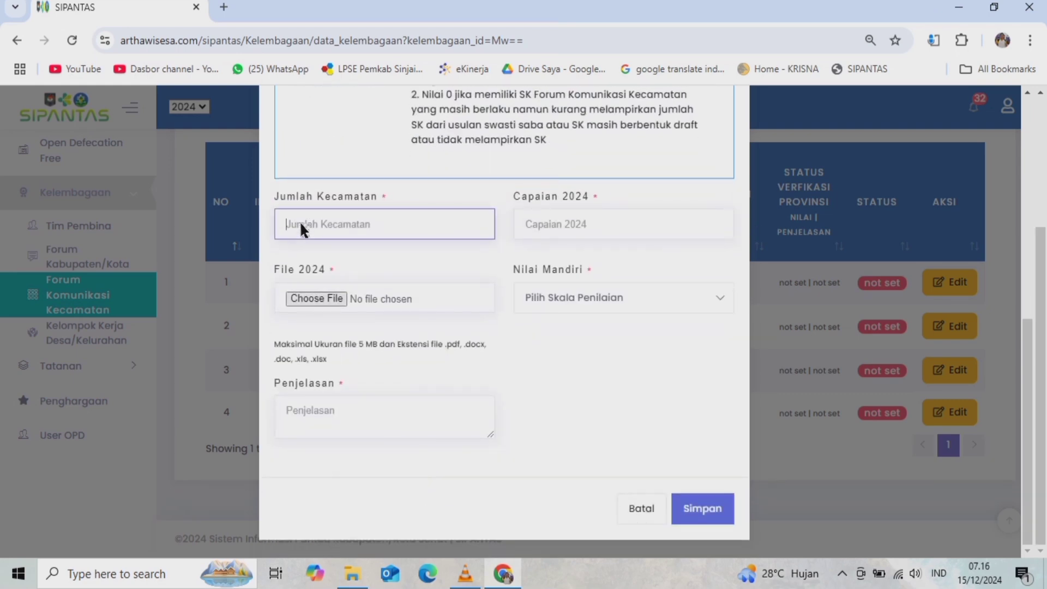
type("9")
left_click(537, 229)
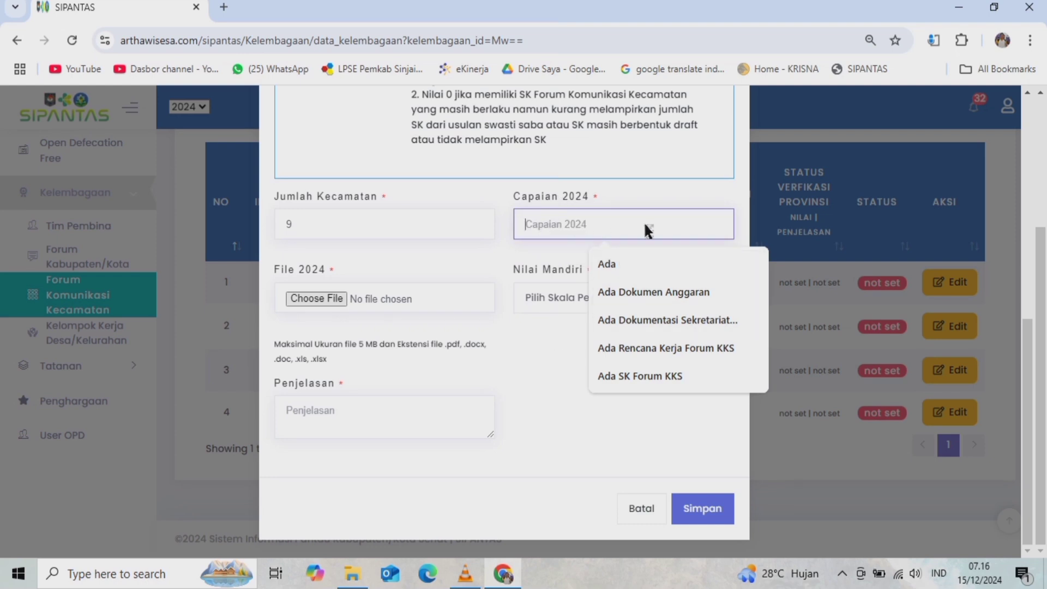
left_click(443, 460)
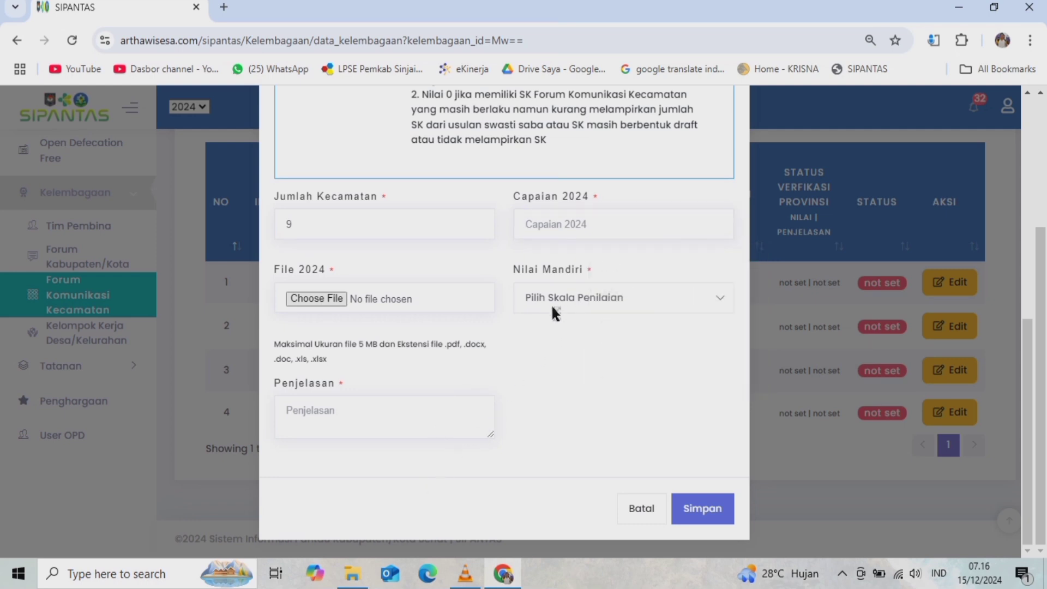
left_click(719, 304)
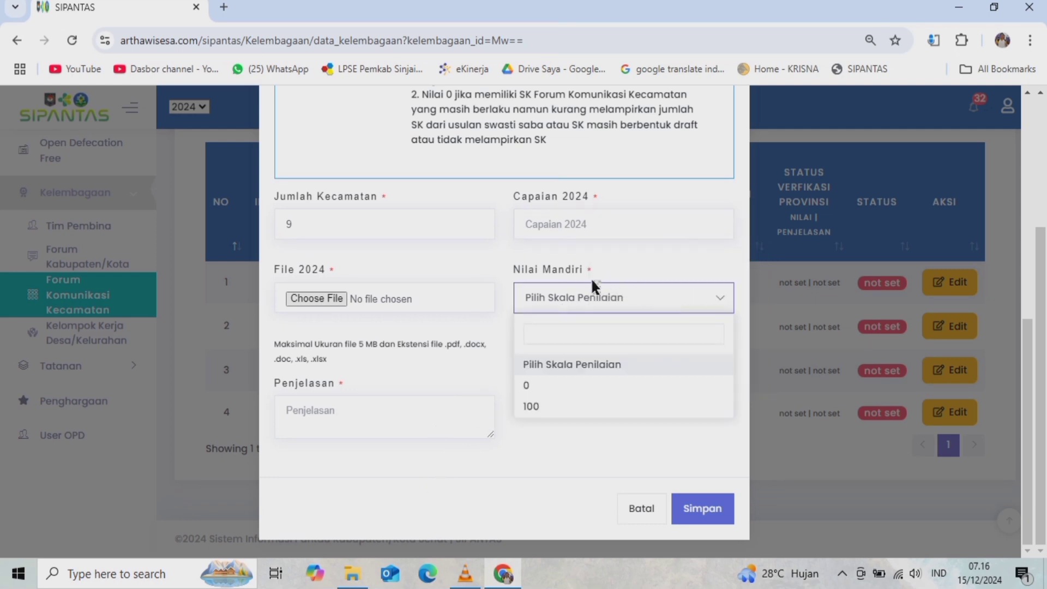
left_click(532, 408)
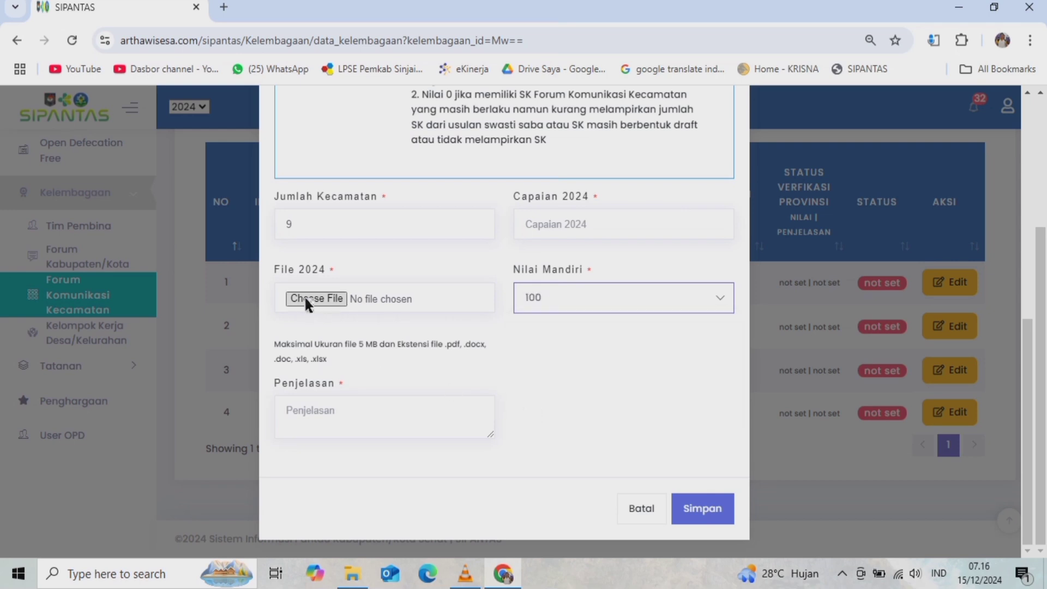
left_click(319, 421)
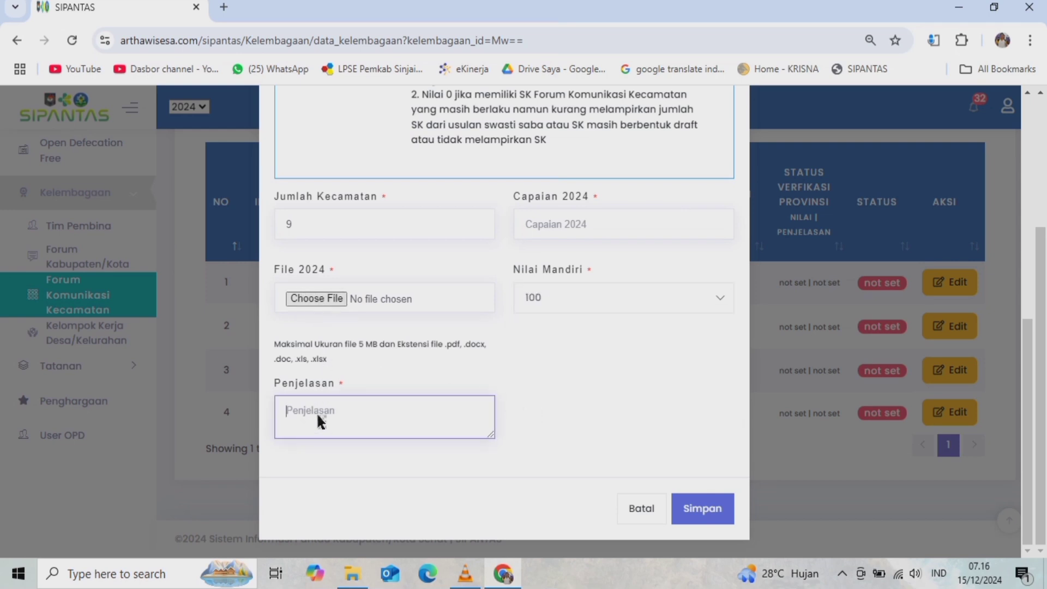
scroll(317, 413, "up", 10)
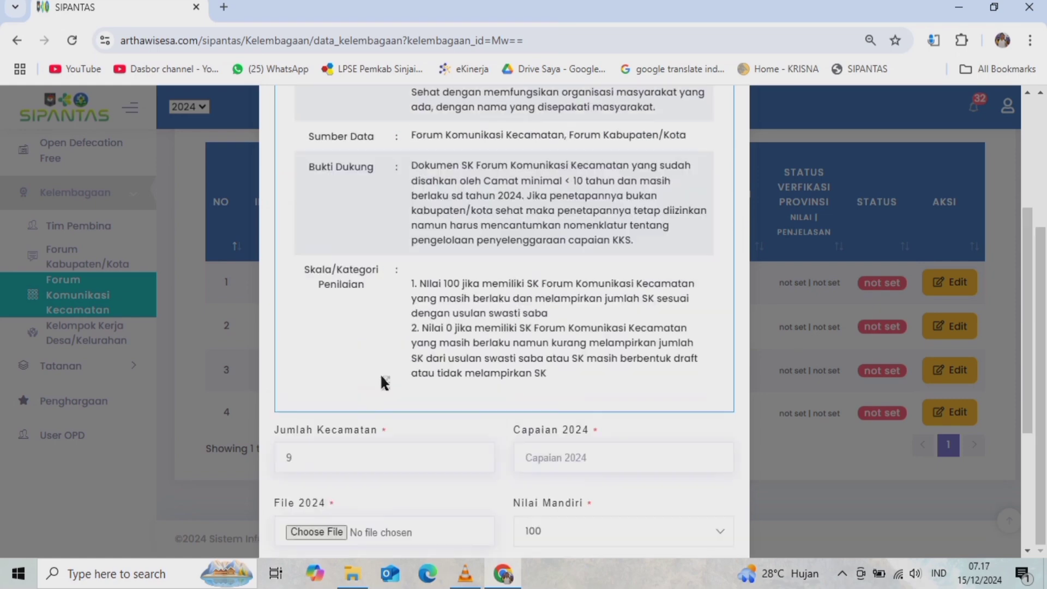
scroll(389, 375, "down", 10)
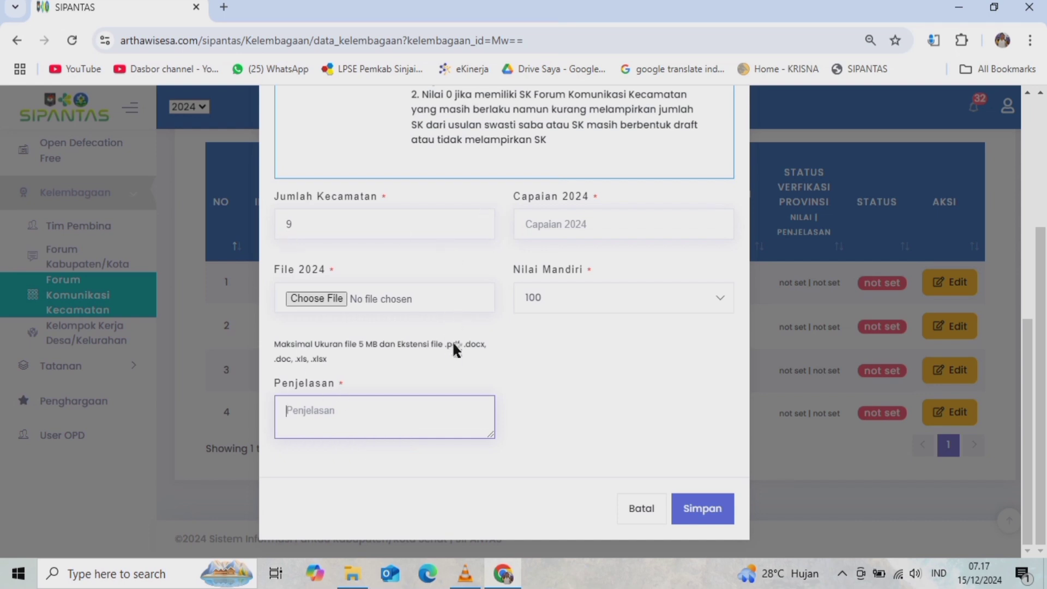
- Go up to 2 KELEMBAGAAN, open 3 FORUM KOMUNIKASI KECAMATAN and select the REKAPITULASI SK workbook
left_click(353, 572)
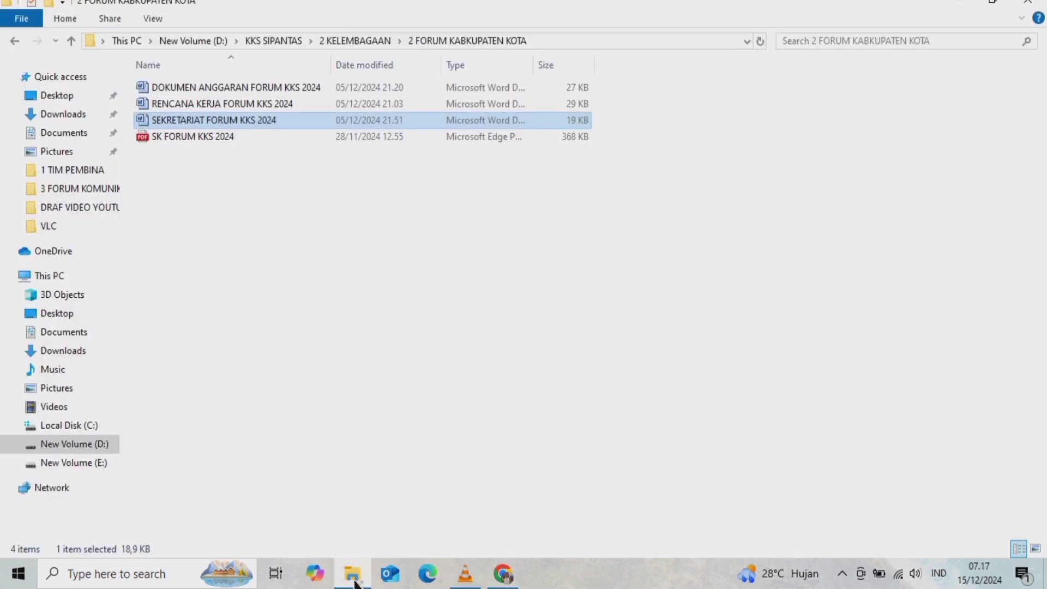
left_click(69, 41)
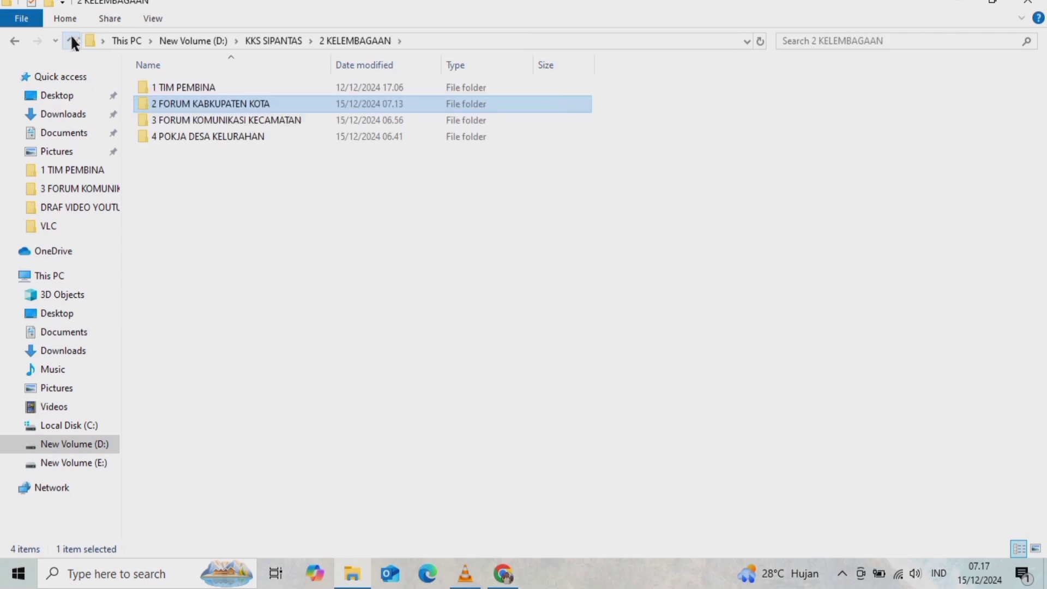
double_click(243, 120)
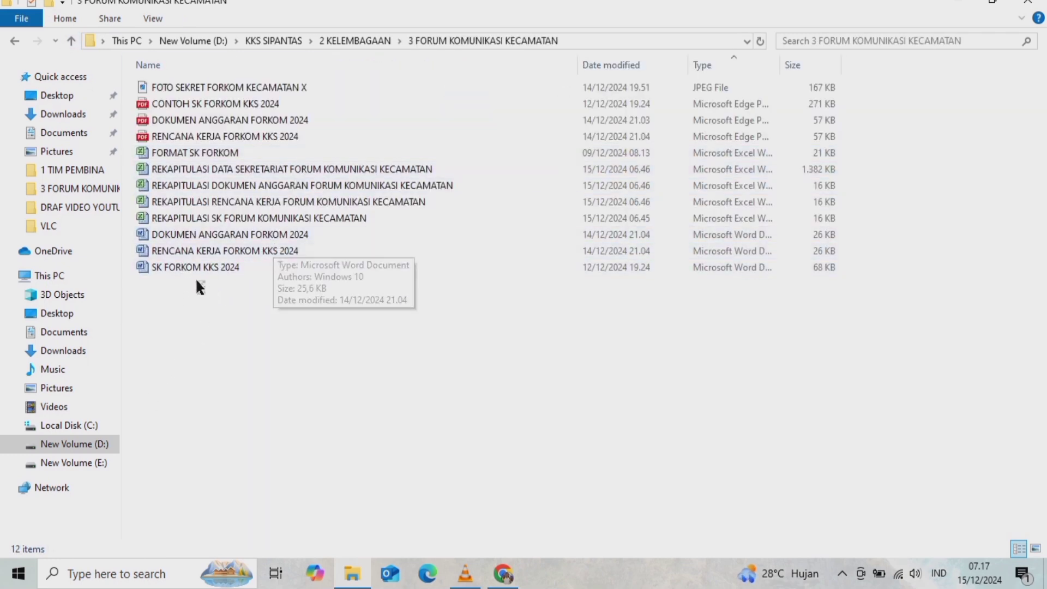
left_click(260, 218)
- Open the REKAPITULASI SK workbook and select the nine district names in column B
double_click(260, 218)
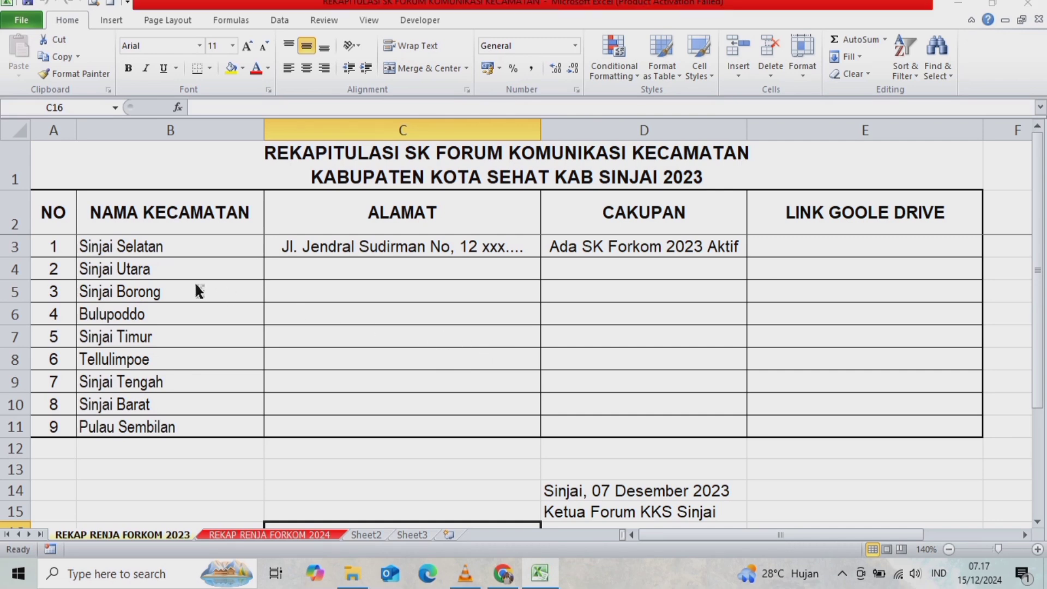
left_click(680, 430)
left_click_drag(135, 245, 145, 426)
left_click(52, 433)
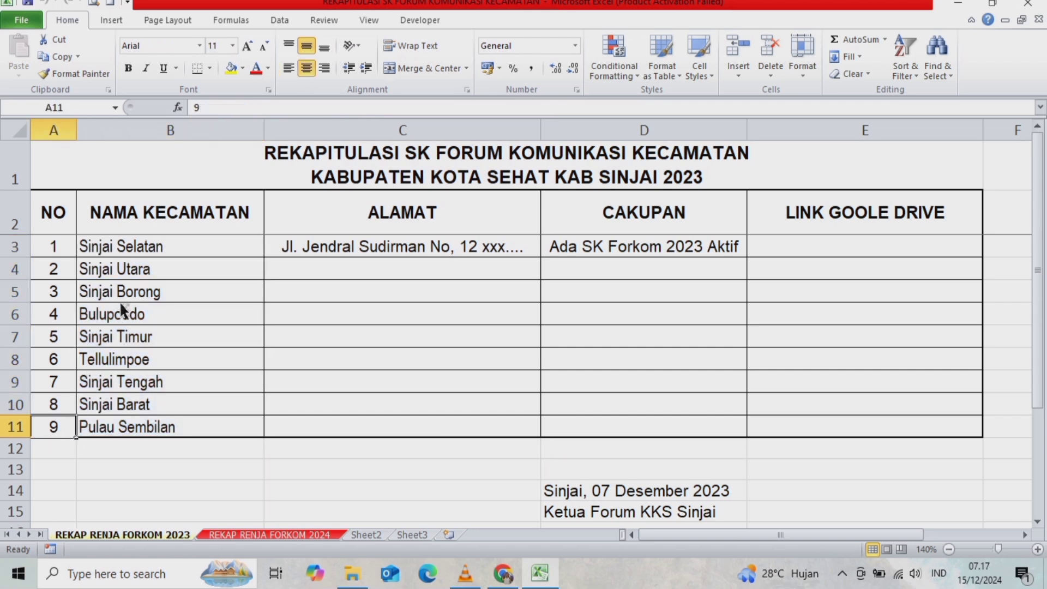
left_click_drag(123, 241, 140, 430)
- Review the ALAMAT column and Sinjai Selatan's CAKUPAN entry 'Ada SK Forkom 2023 Aktif'
left_click_drag(305, 244, 315, 429)
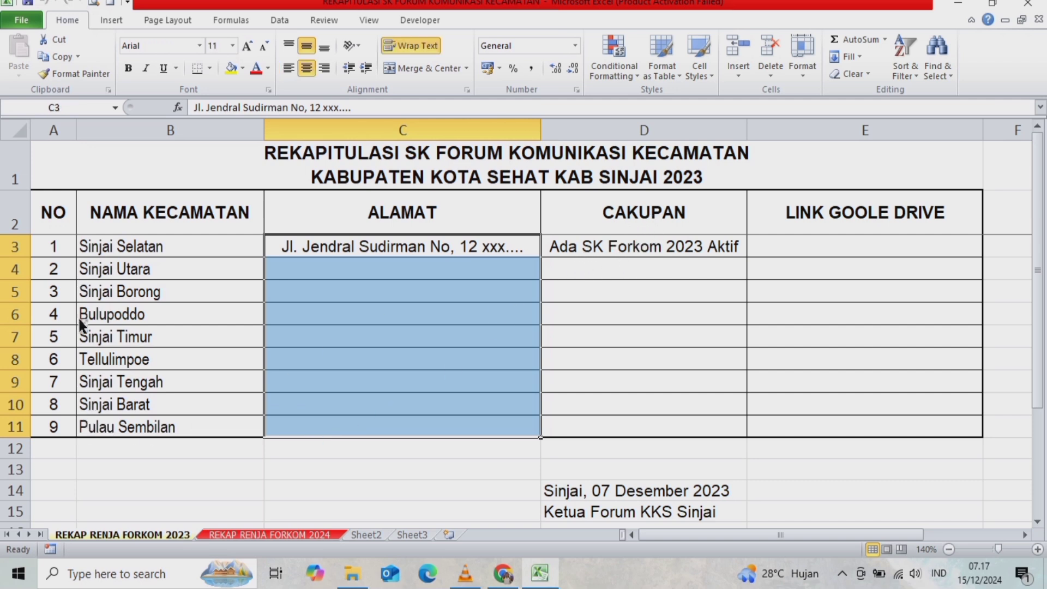
left_click(621, 241)
left_click(615, 290)
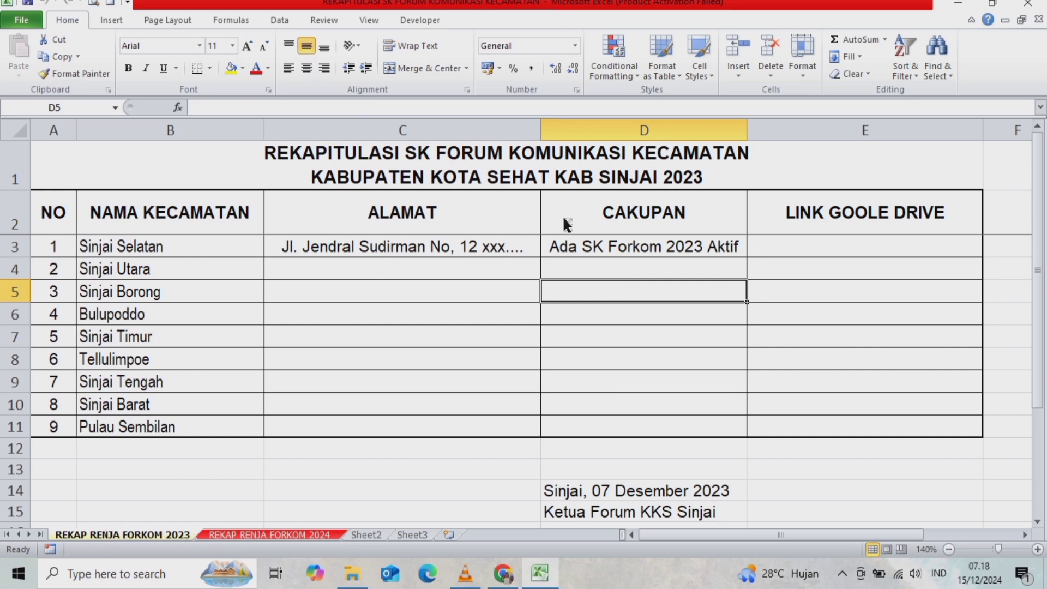
left_click(591, 225)
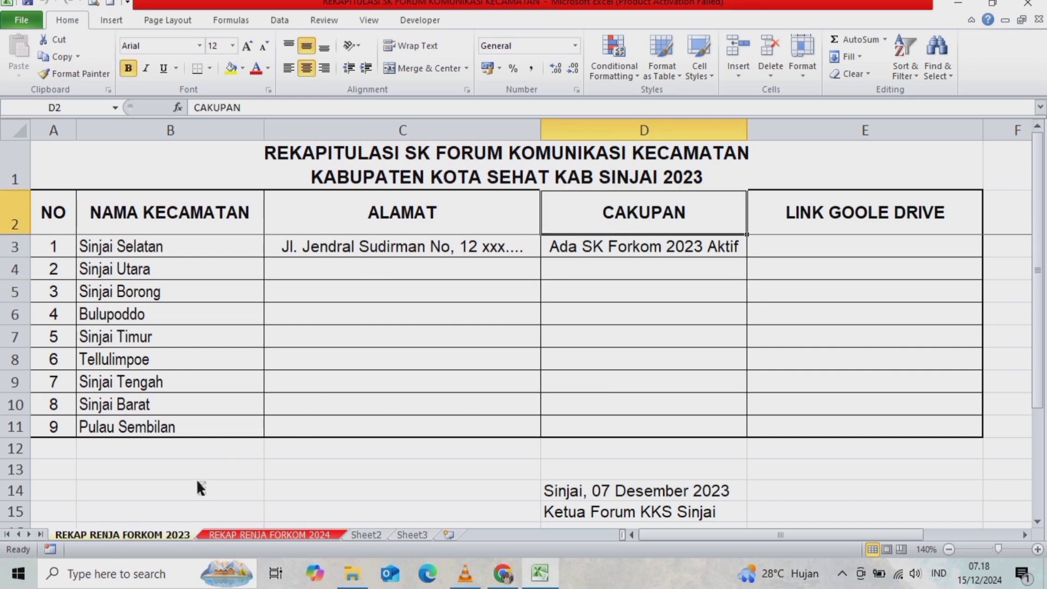
- Rename the REKAP RENJA FORKOM 2023 sheet to REKAPsk FORKOM 2023
double_click(98, 533)
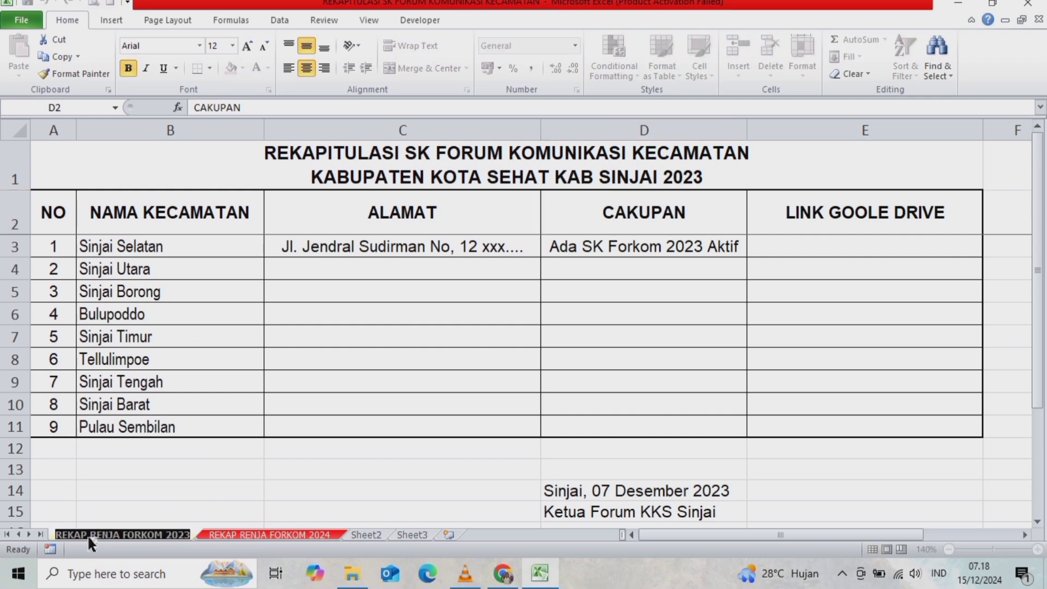
left_click_drag(87, 535, 102, 536)
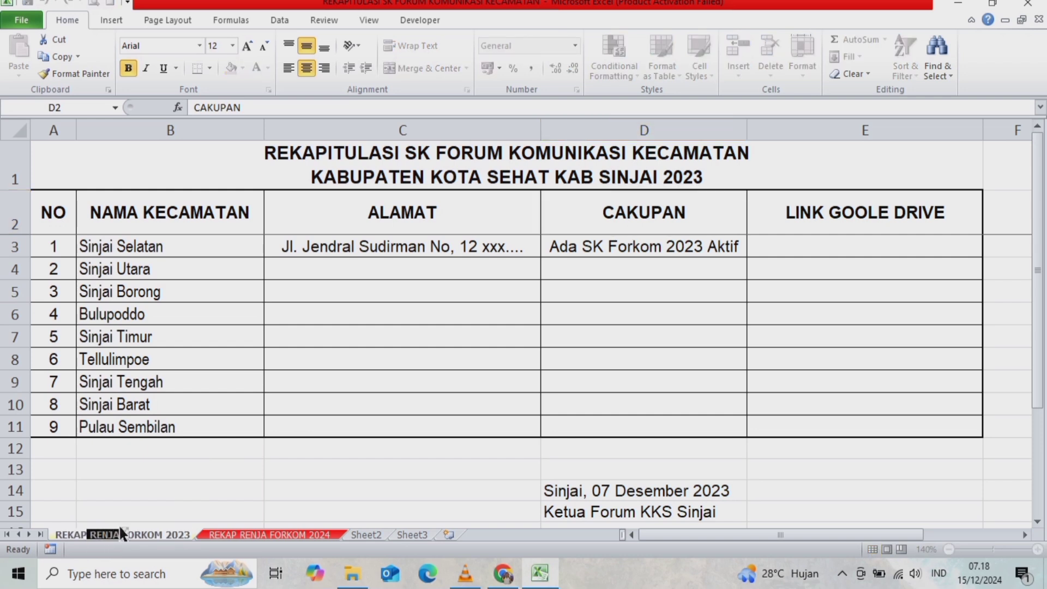
type("sk")
left_click(289, 485)
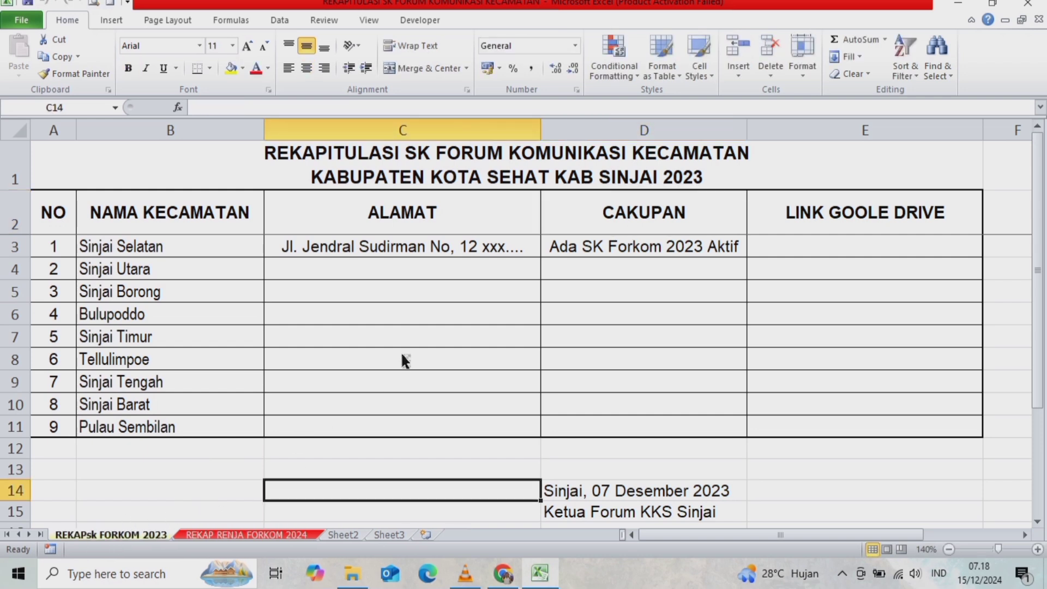
- Change 2023 to 2024 in Sinjai Selatan's CAKUPAN cell D3 and in the sheet title
double_click(646, 244)
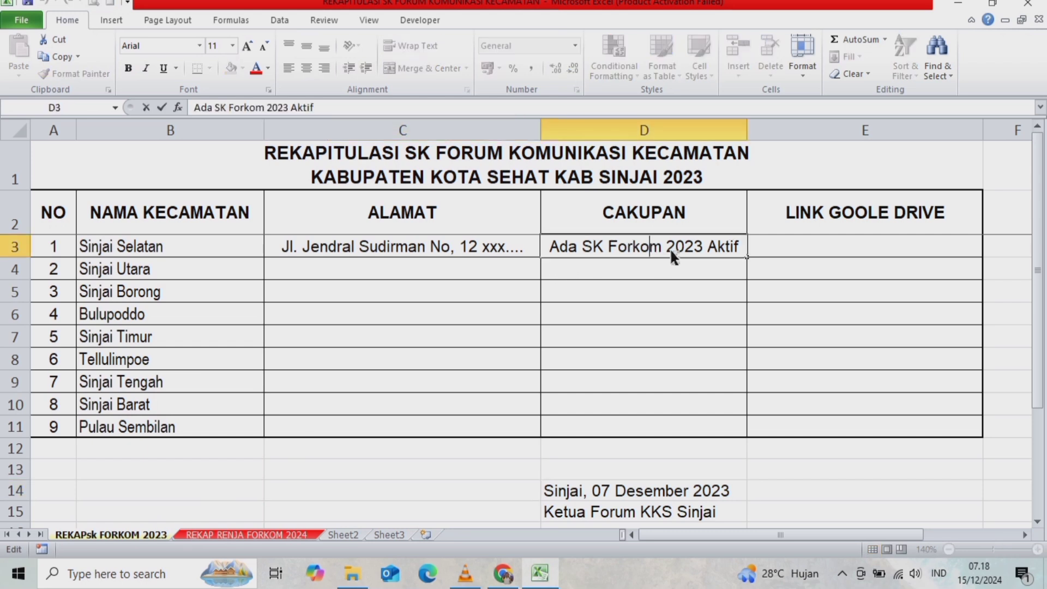
key("Delete")
type("4")
key("Return")
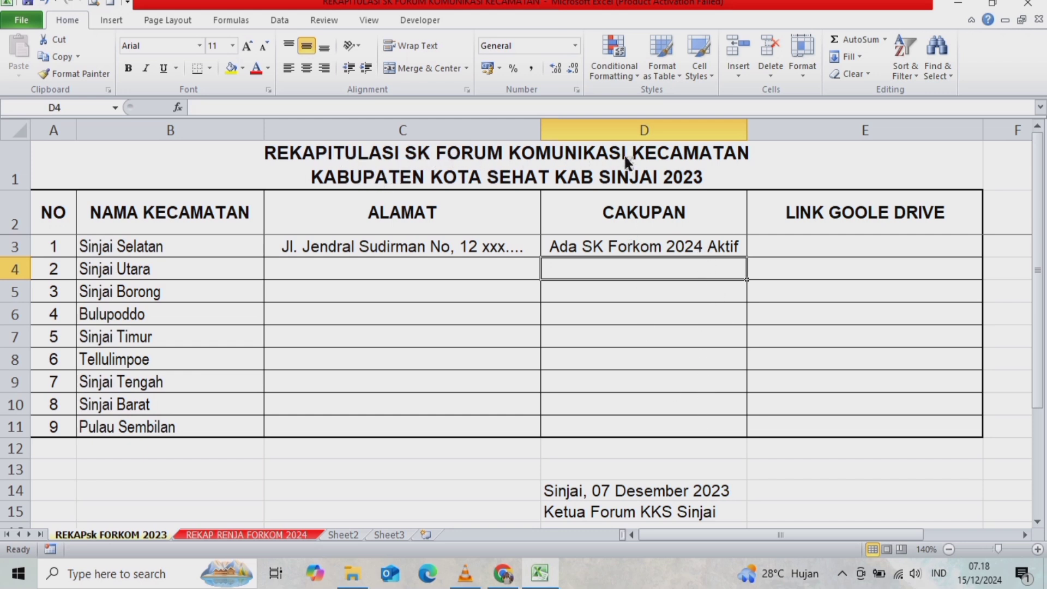
double_click(703, 182)
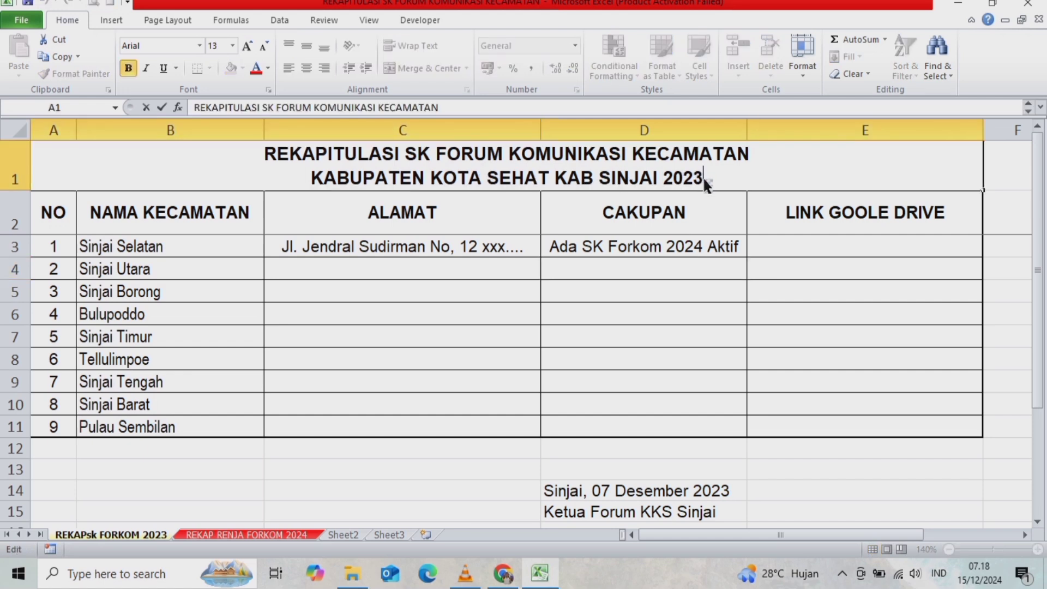
key("BackSpace")
type("4")
key("Return")
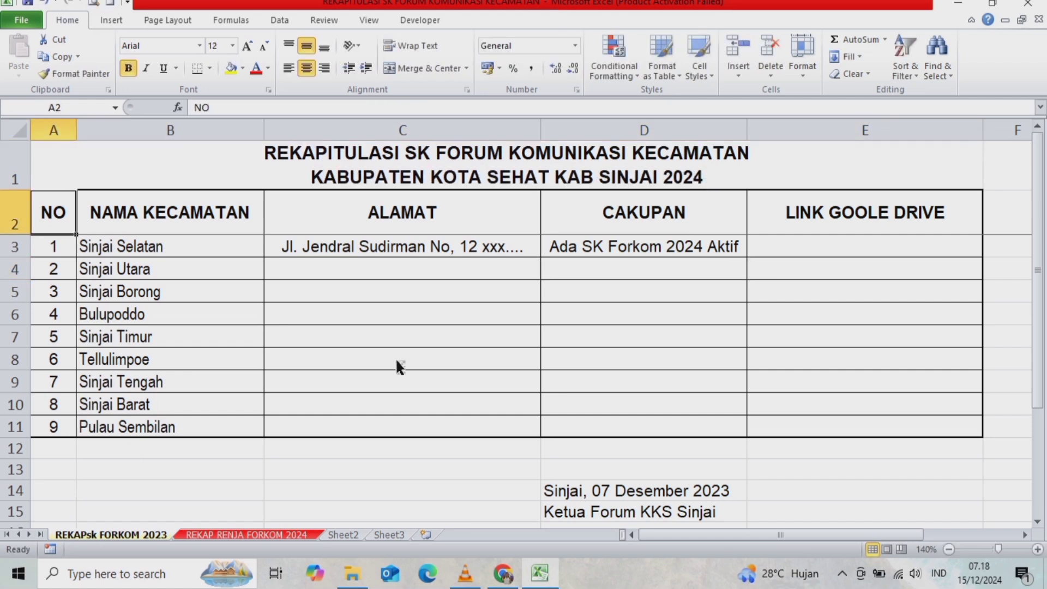
left_click(802, 260)
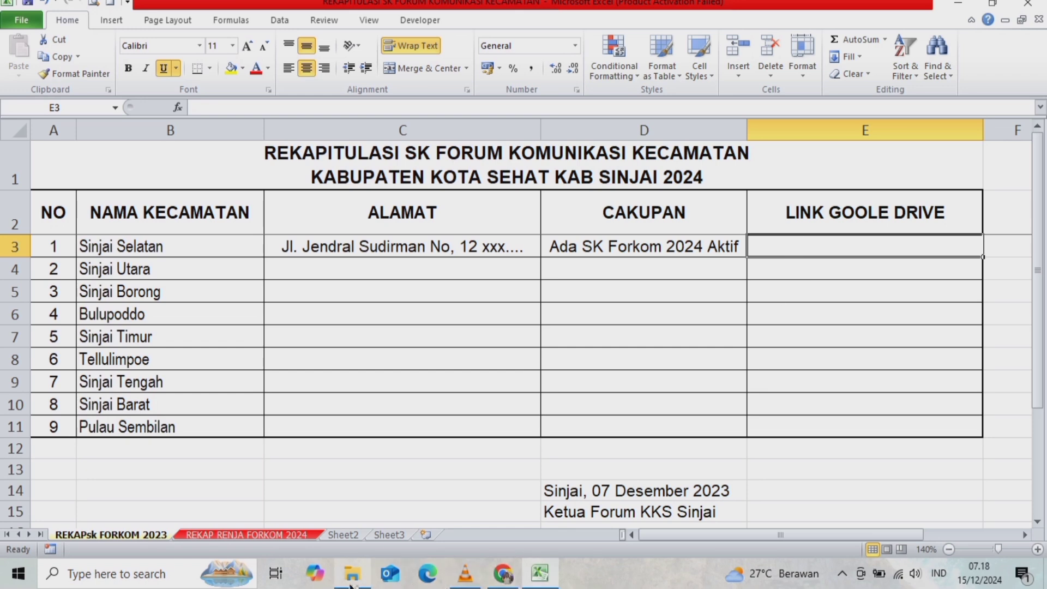
left_click(353, 574)
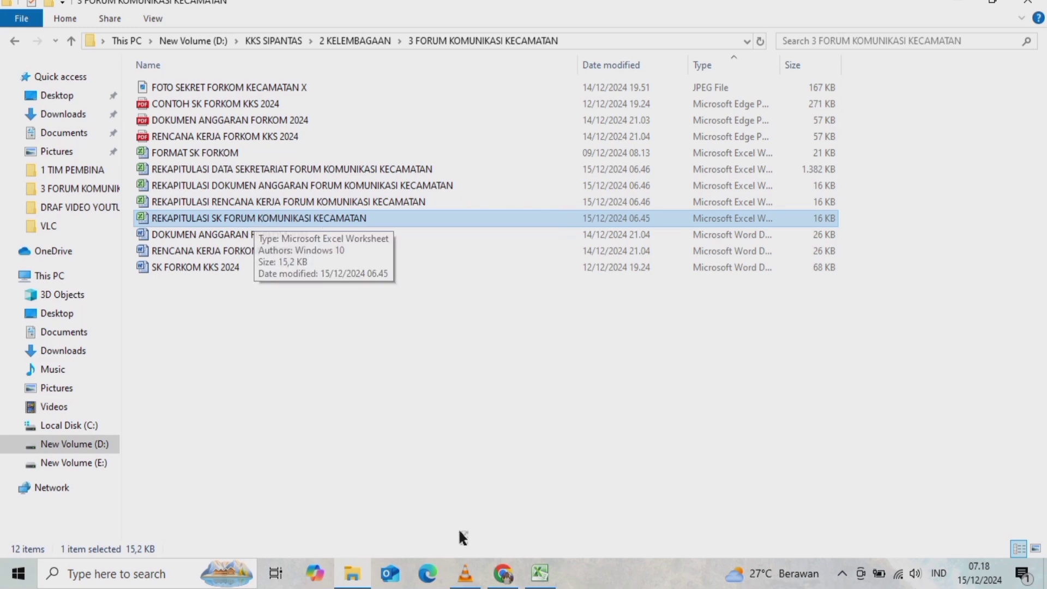
- Open My Drive in a new Chrome tab and go into the SEKRETARIAT folder
left_click(504, 574)
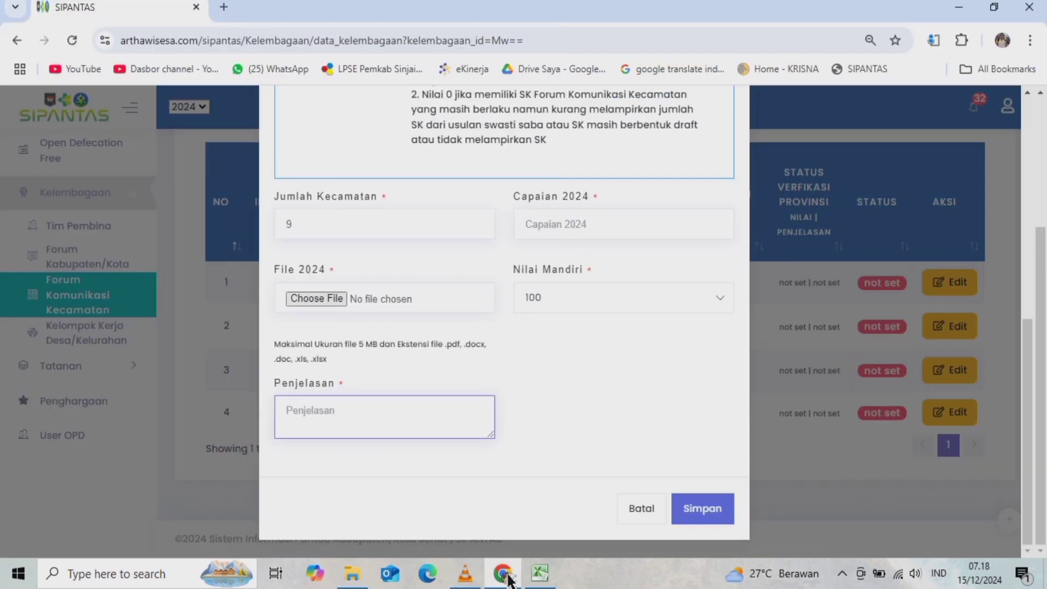
left_click(224, 8)
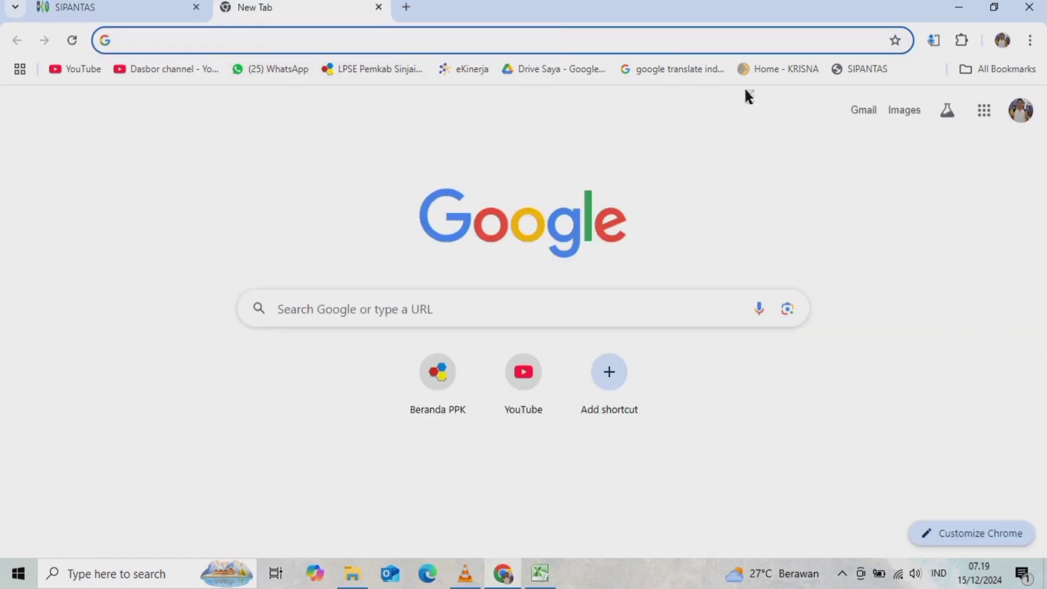
left_click(531, 67)
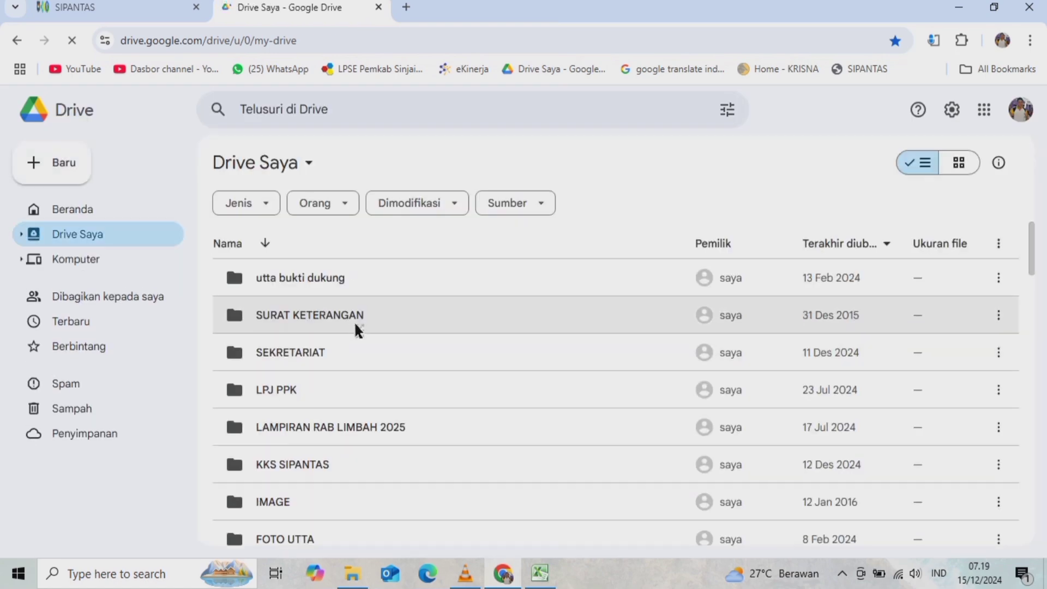
scroll(357, 330, "down", 1)
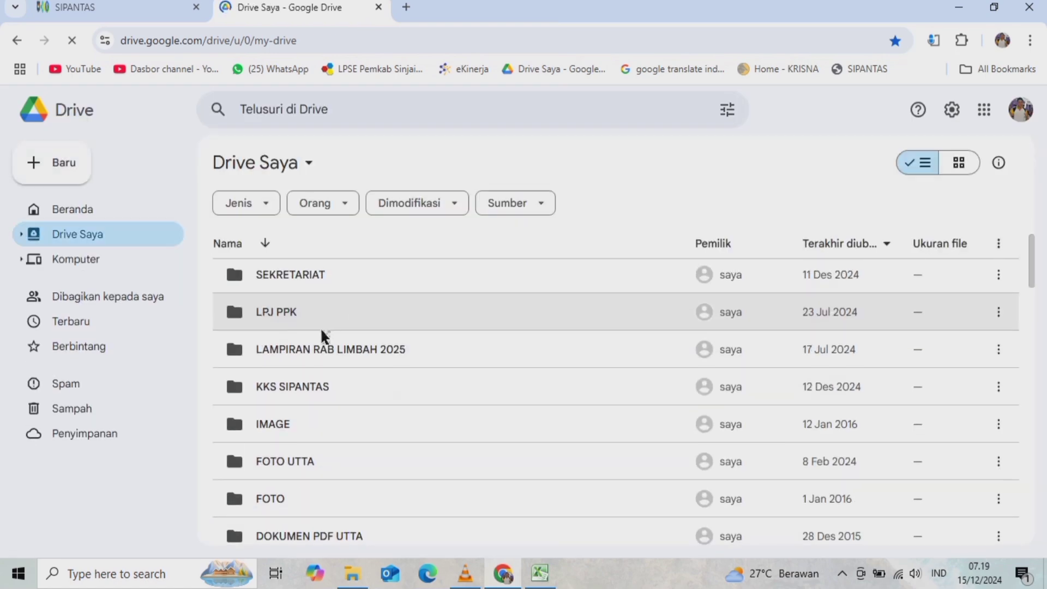
double_click(278, 283)
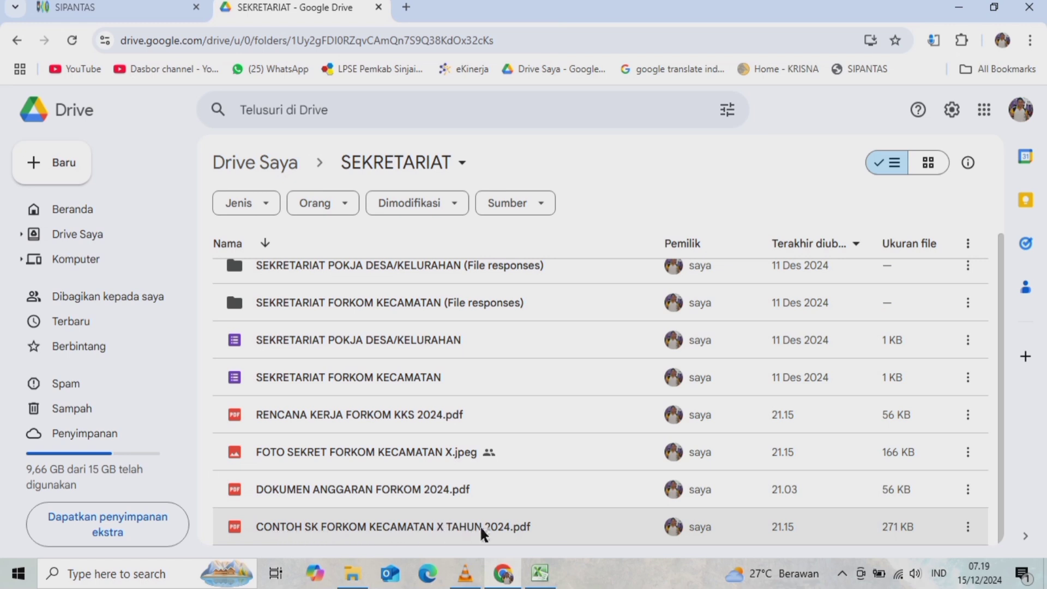
- Share CONTOH SK FORKOM KECAMATAN X TAHUN 2024.pdf as Editor for anyone with the link, and copy the link
left_click(968, 530)
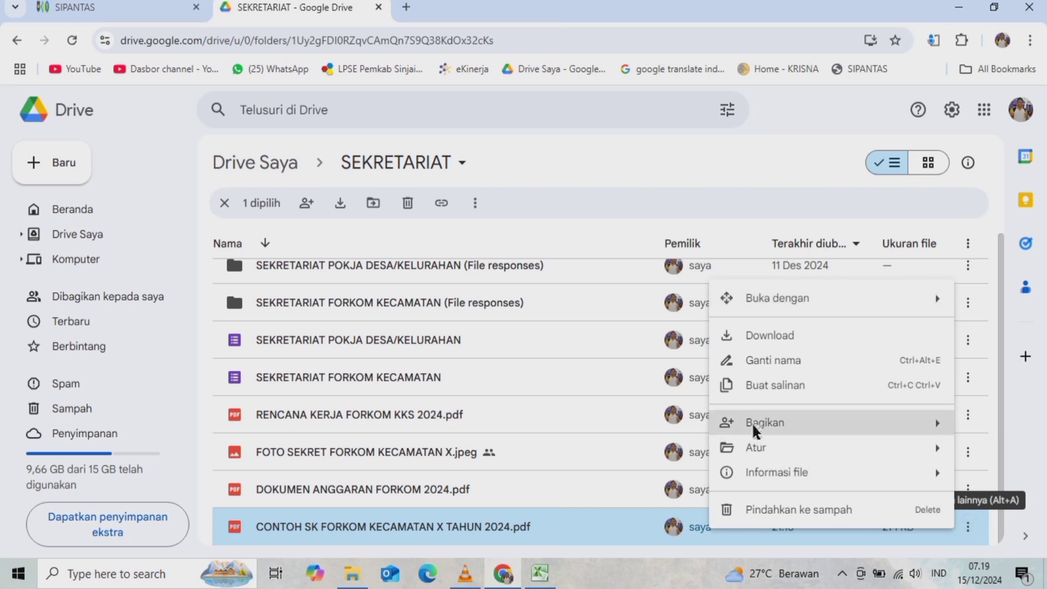
mouse_move(755, 431)
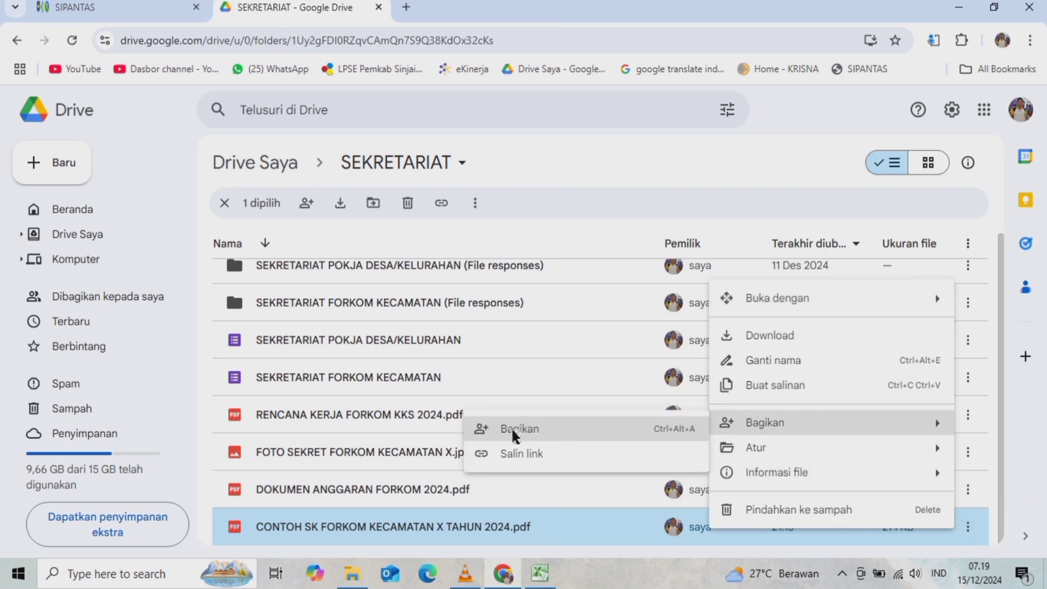
left_click(527, 431)
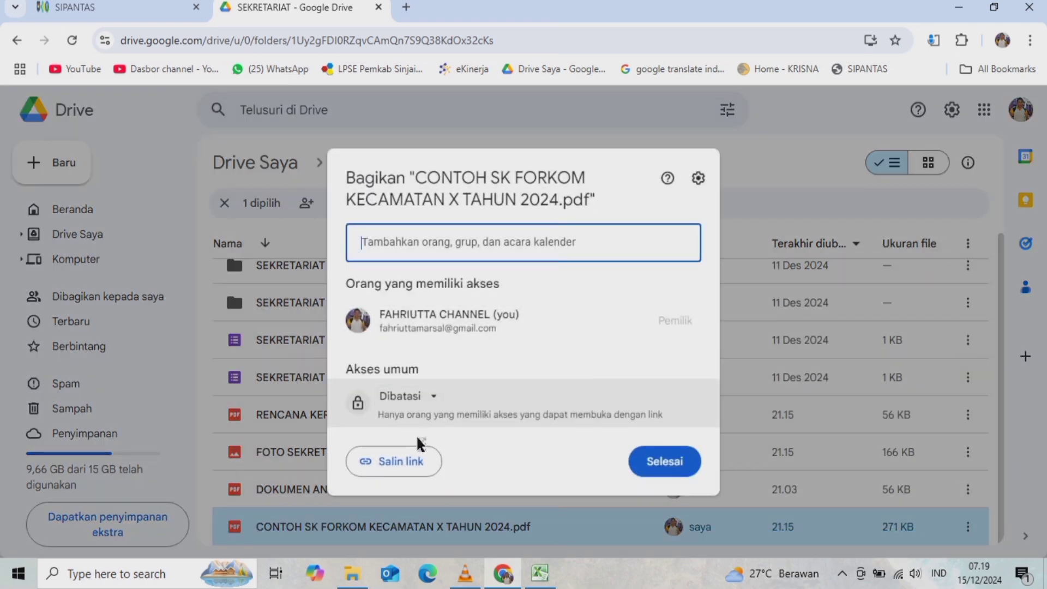
left_click(434, 400)
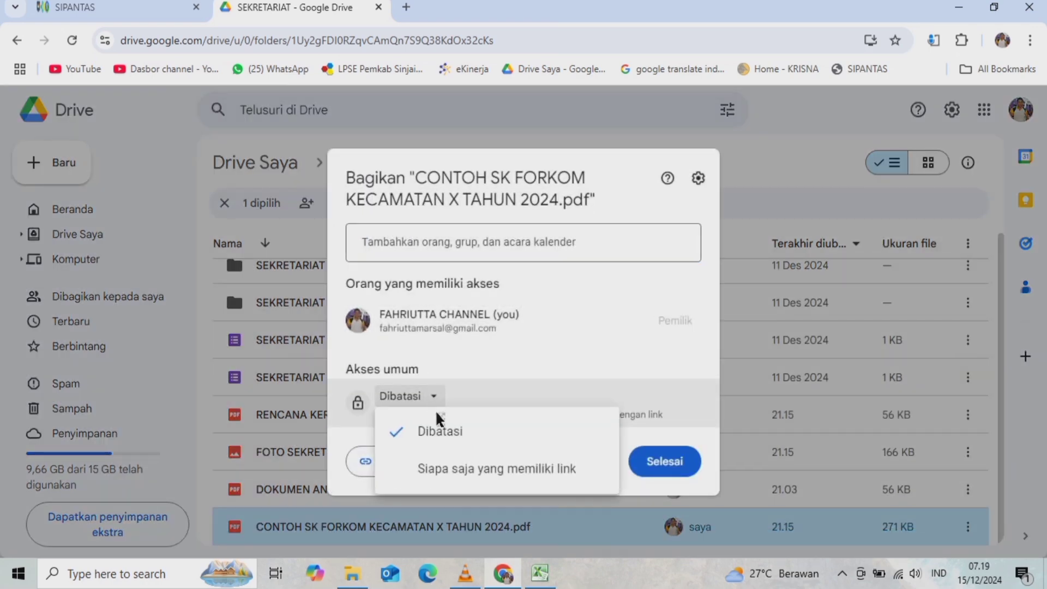
left_click(441, 473)
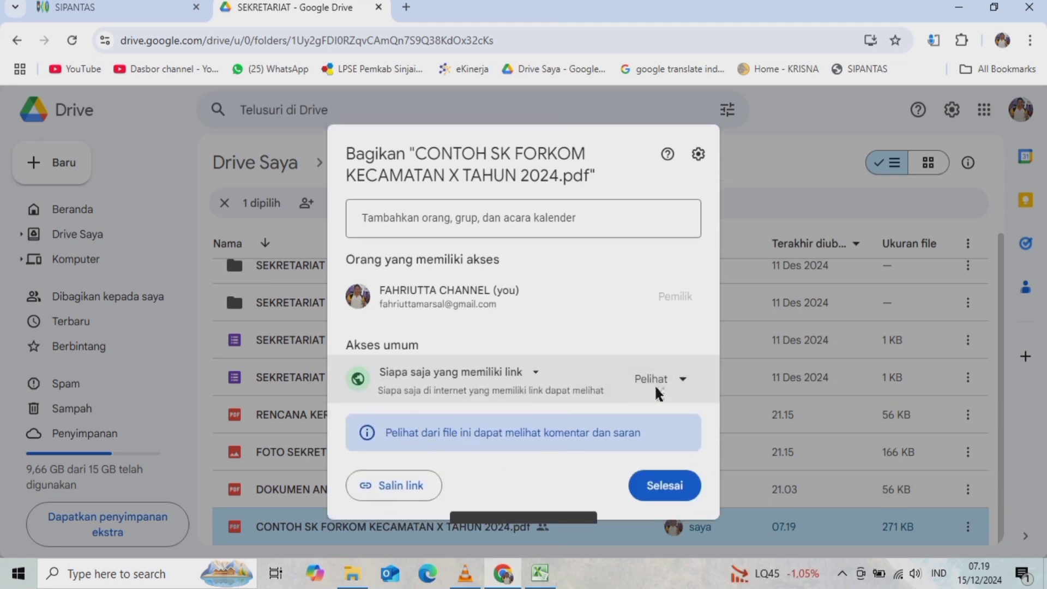
left_click(683, 382)
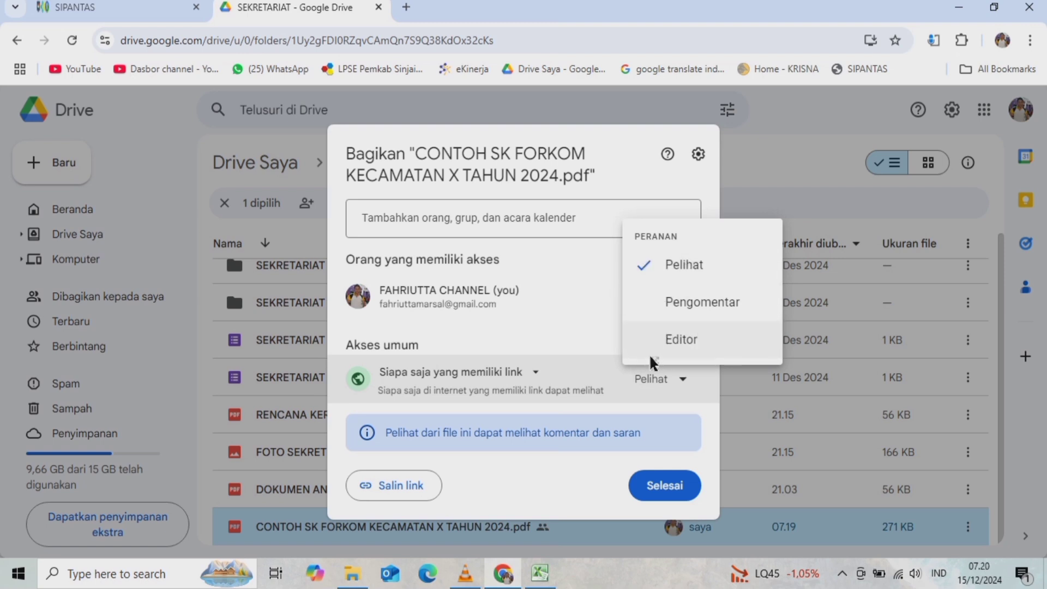
left_click(669, 342)
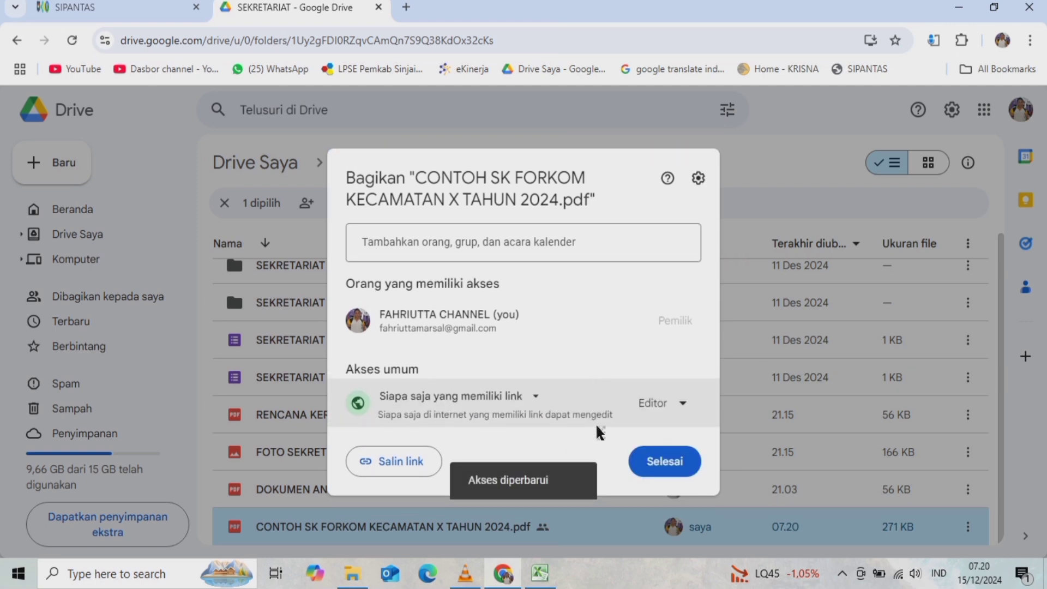
left_click(389, 468)
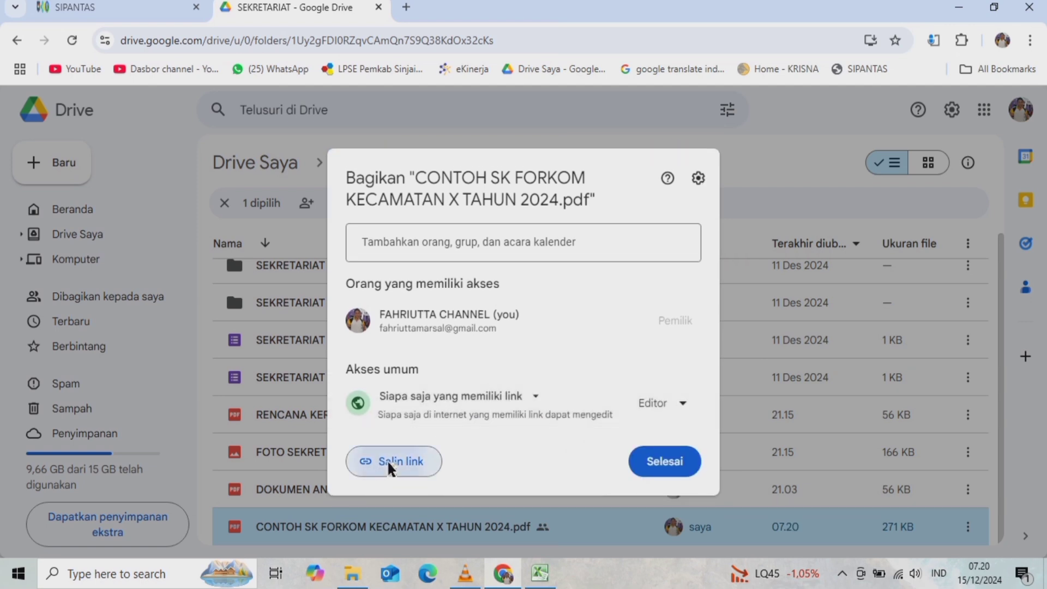
left_click(668, 470)
left_click(540, 572)
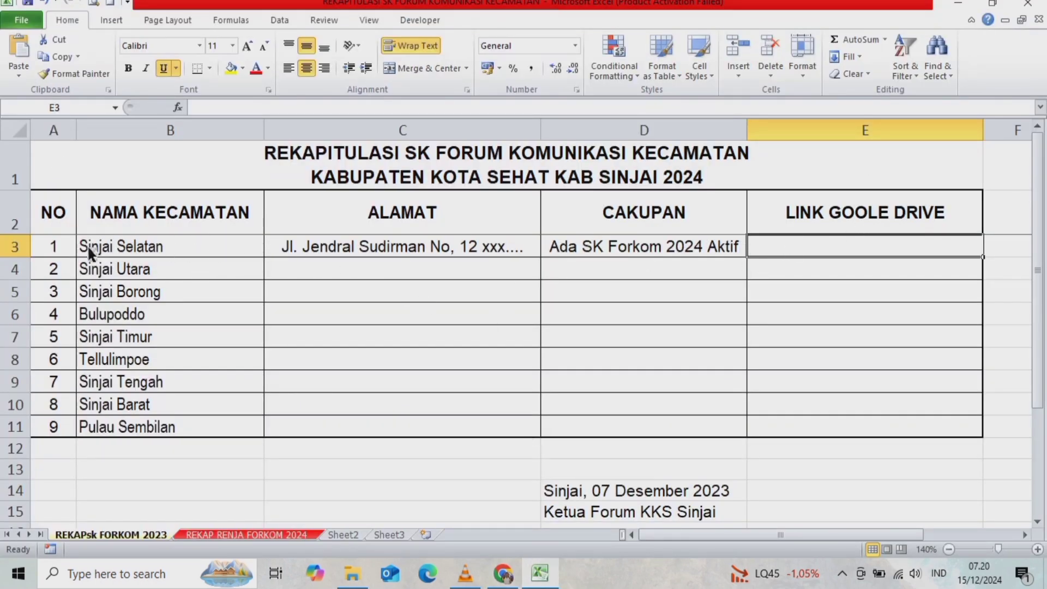
- Insert the copied Drive URL as a hyperlink in cell E3
left_click(107, 248)
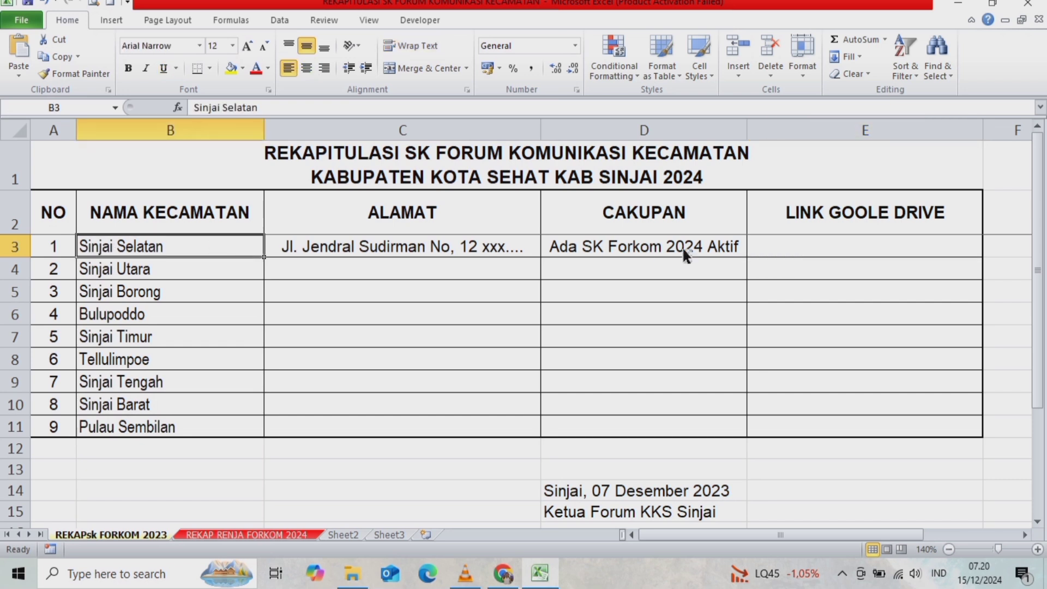
left_click(834, 251)
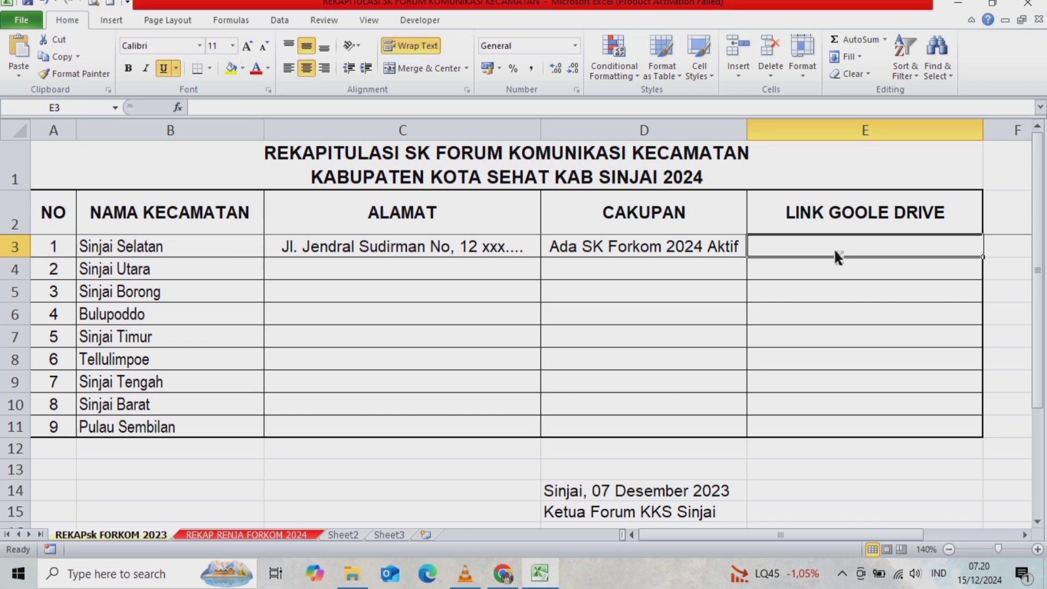
right_click(795, 251)
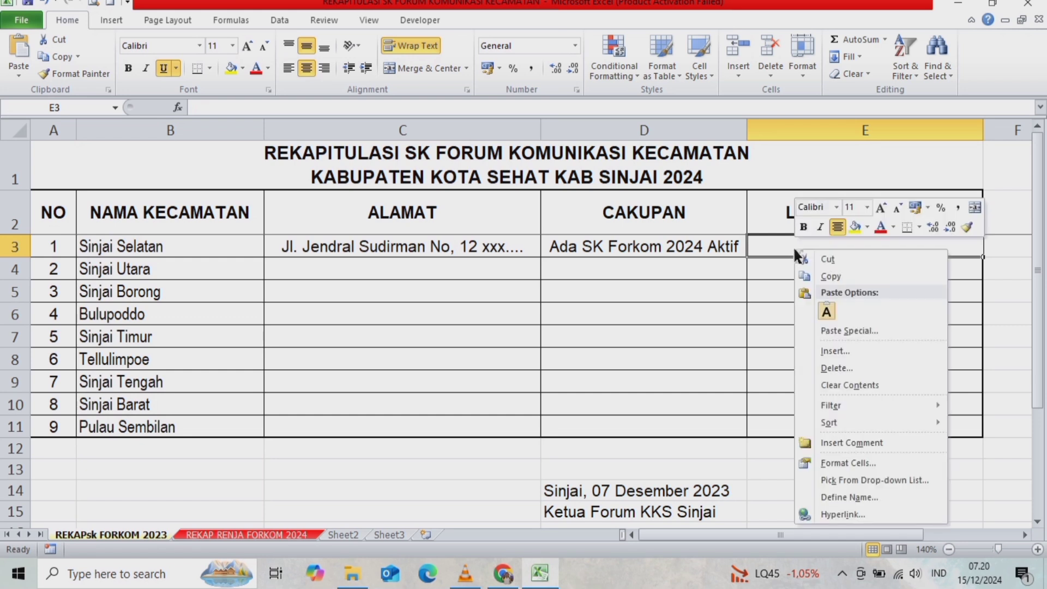
left_click(848, 513)
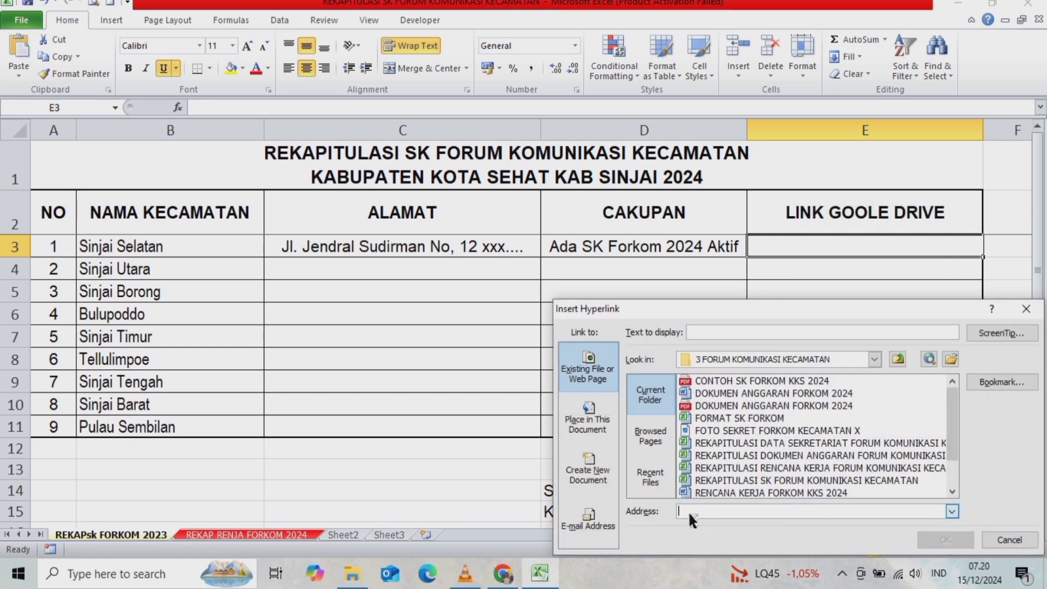
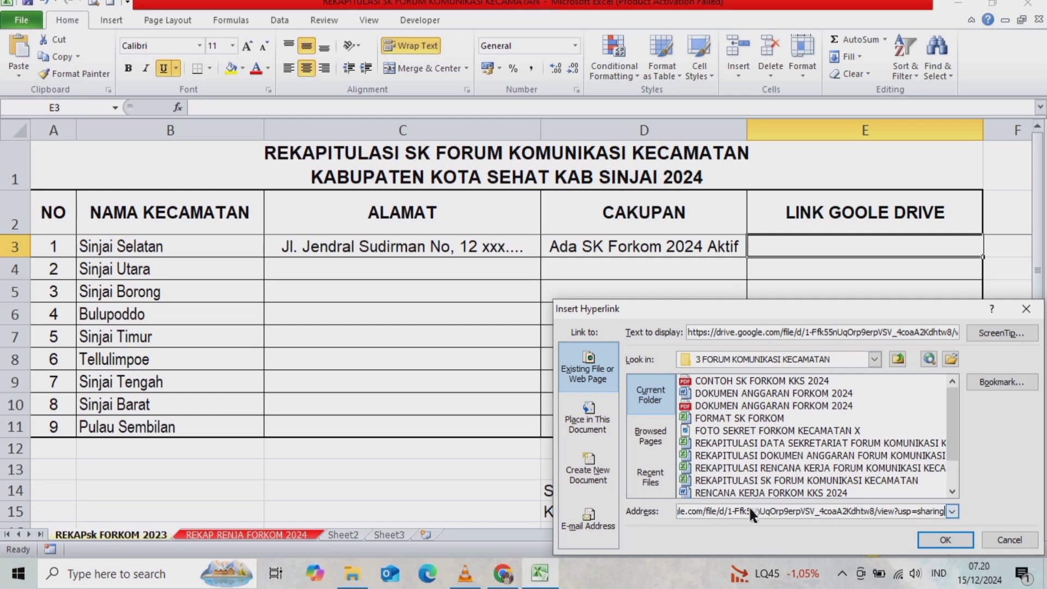
left_click(943, 535)
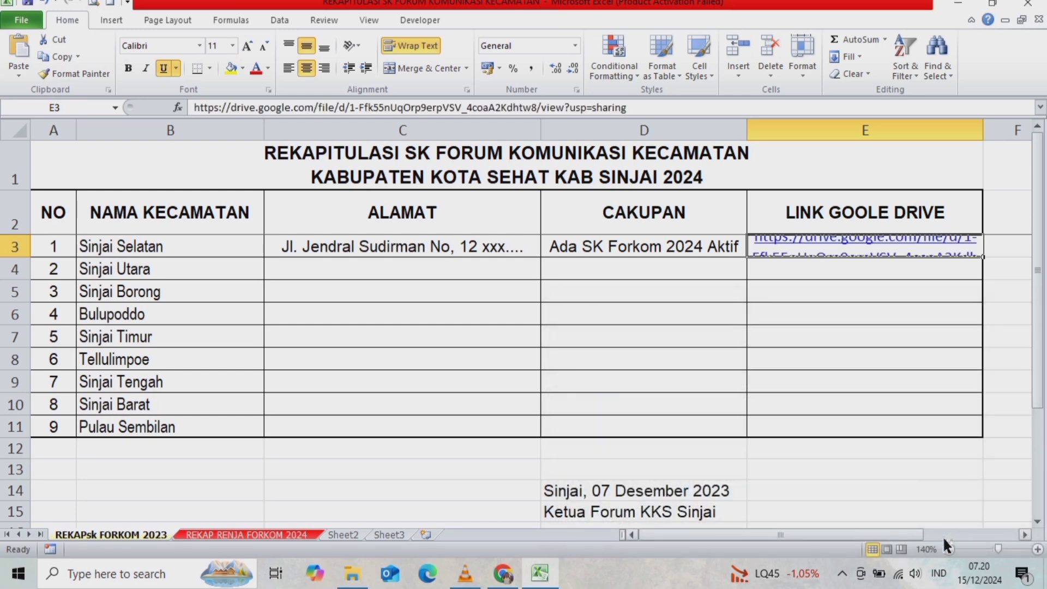
left_click(896, 332)
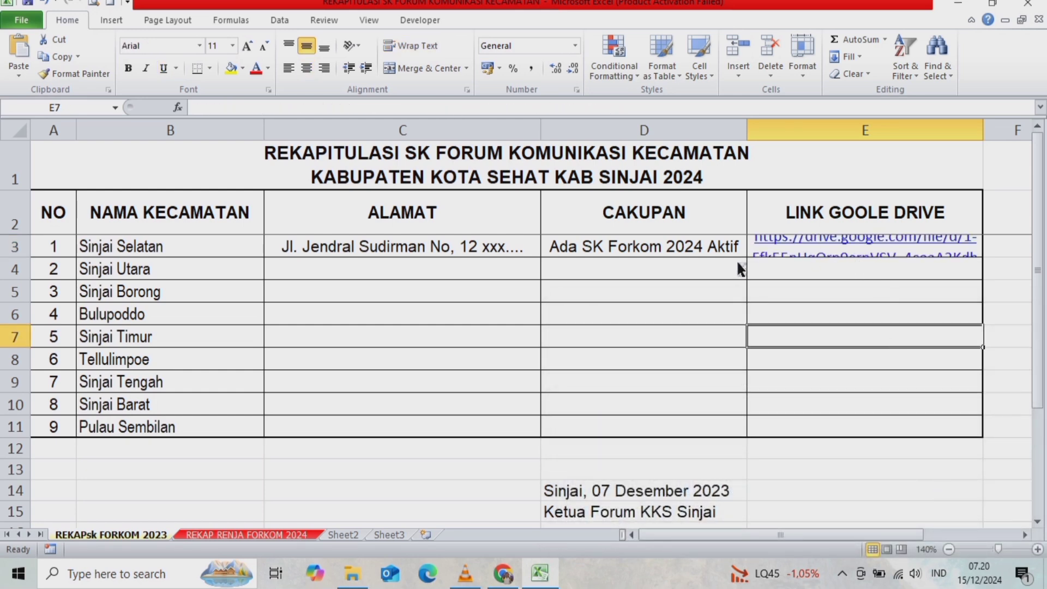
- Make row 3 taller so the link shows, then test that it opens the PDF
left_click_drag(17, 256, 14, 296)
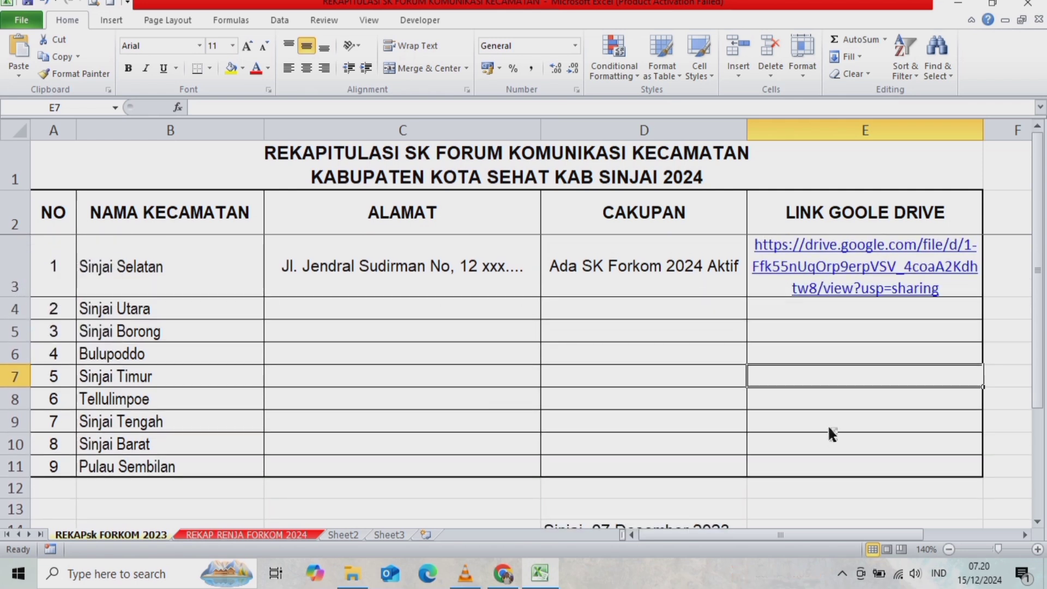
left_click(831, 405)
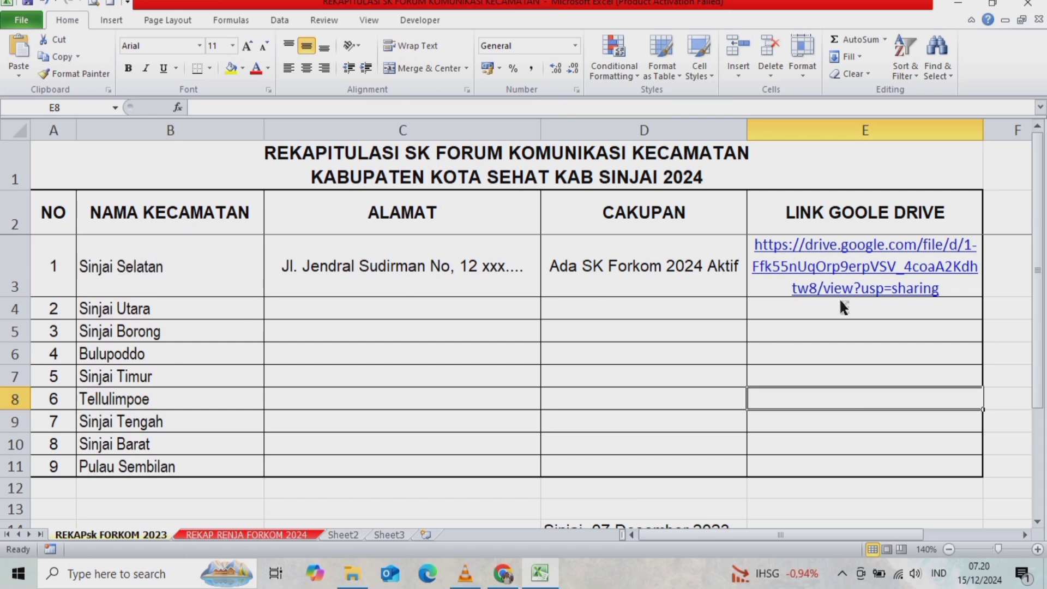
left_click(849, 271)
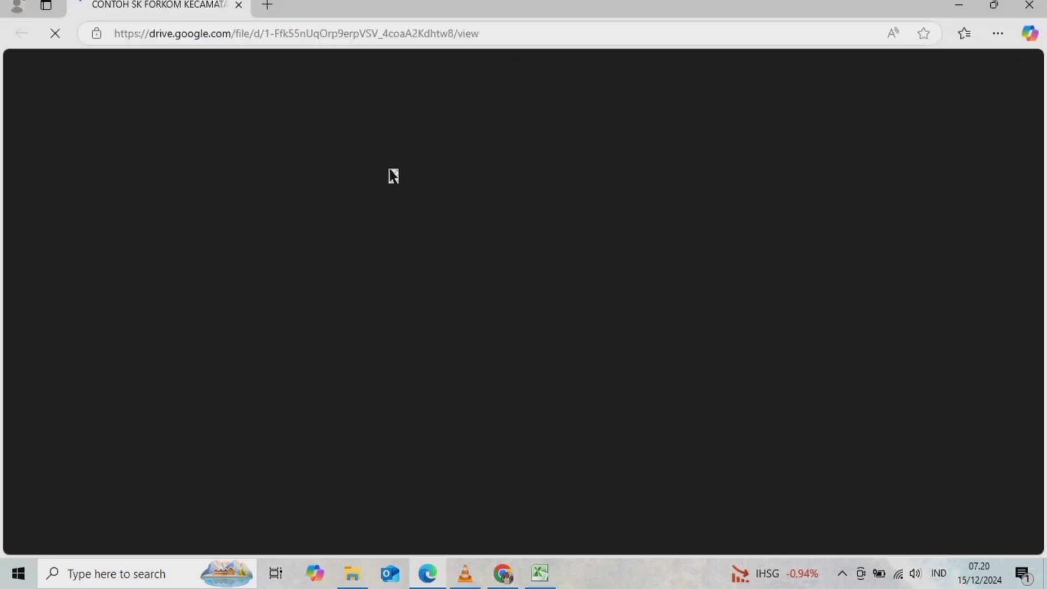
scroll(602, 313, "down", 10)
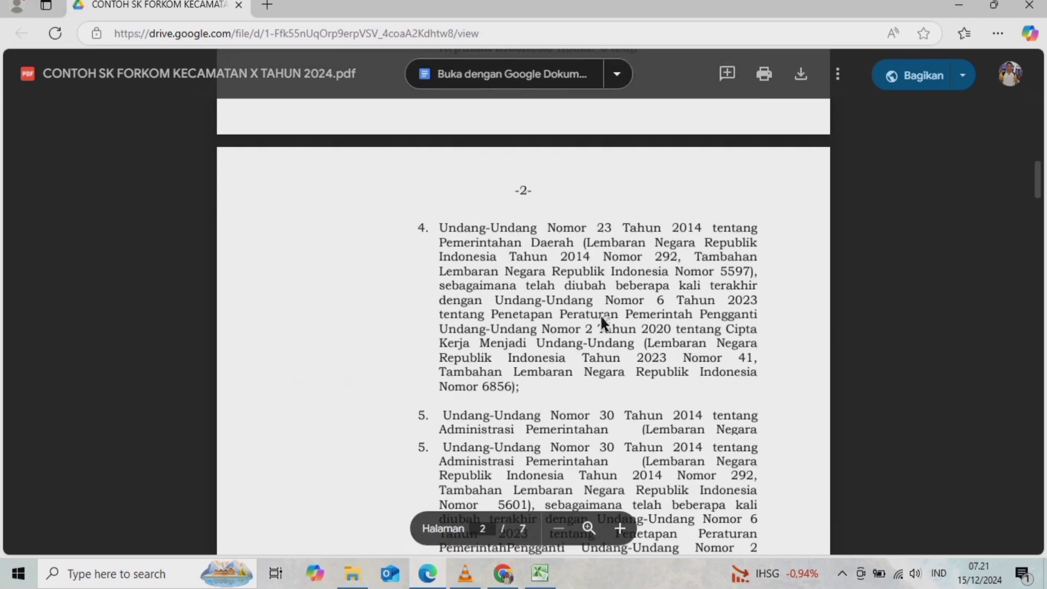
scroll(600, 314, "up", 10)
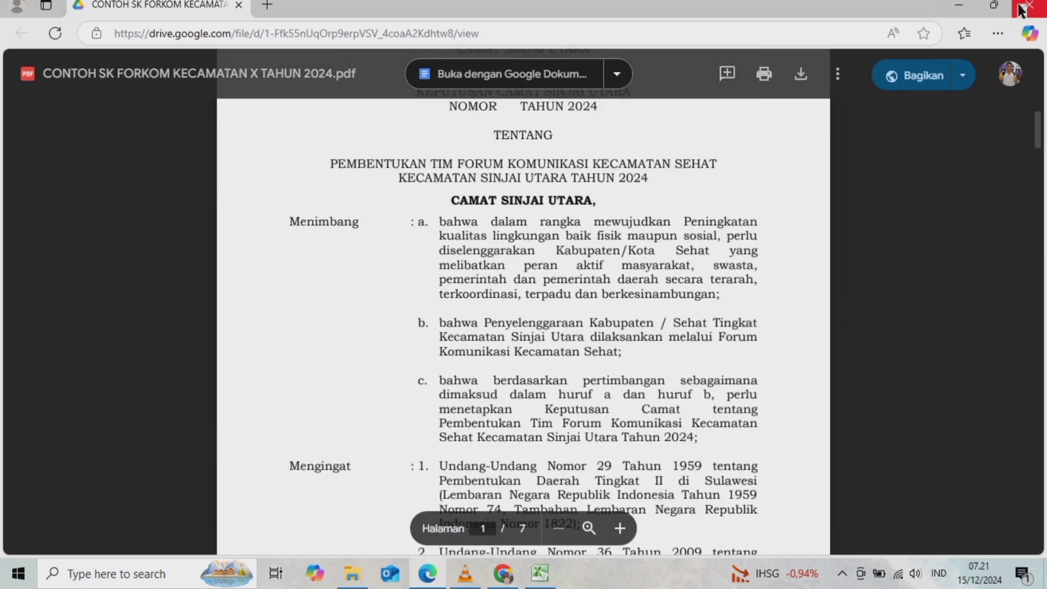
left_click(1019, 6)
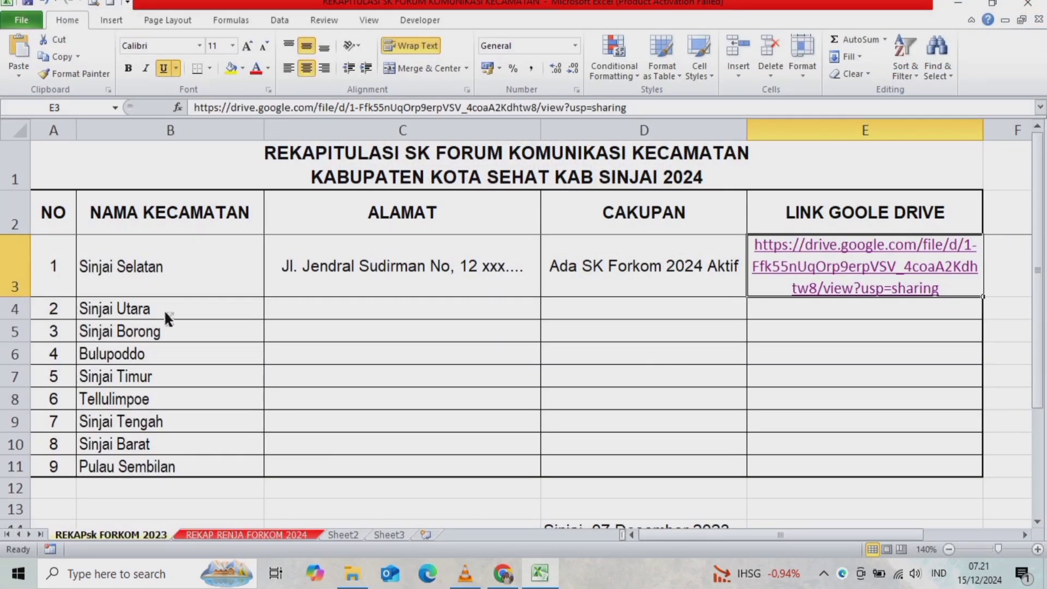
- Look over the still-empty district rows, selecting B4:B10, C4, D4:D5 and E4
left_click_drag(164, 309, 168, 444)
left_click(477, 315)
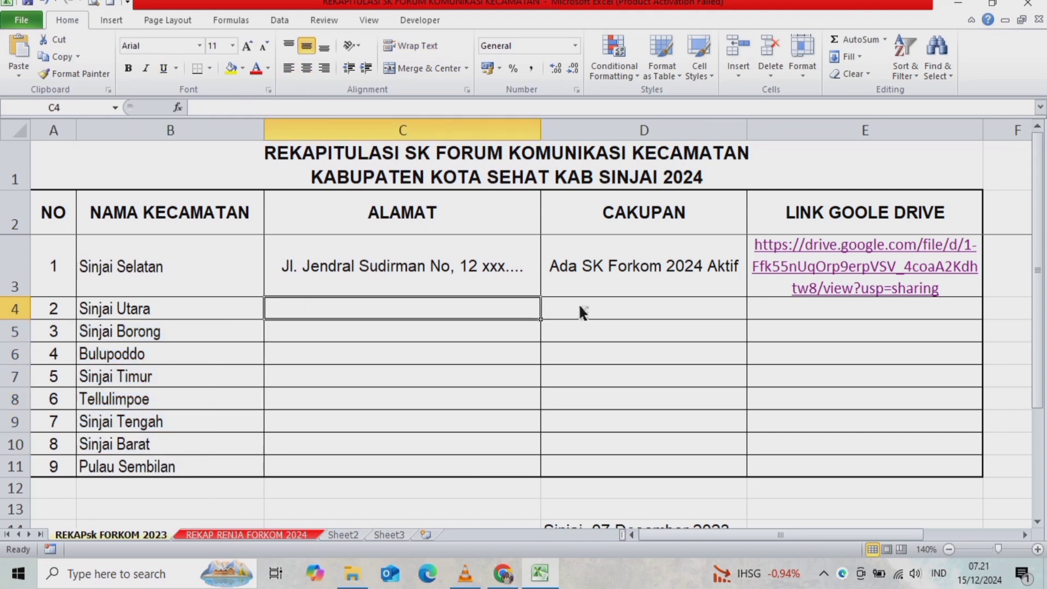
left_click_drag(578, 303, 676, 329)
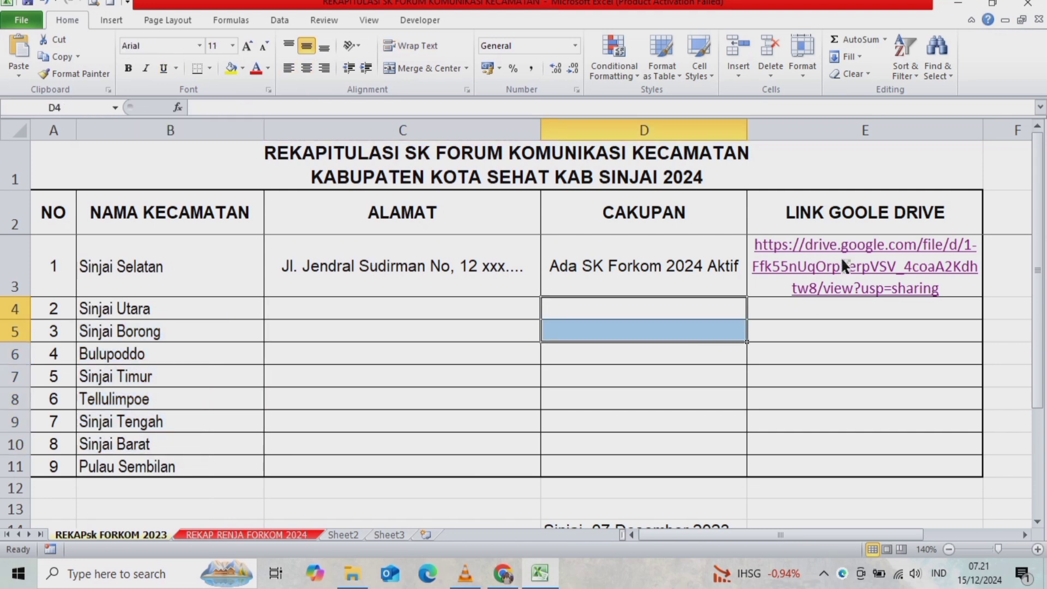
left_click(823, 306)
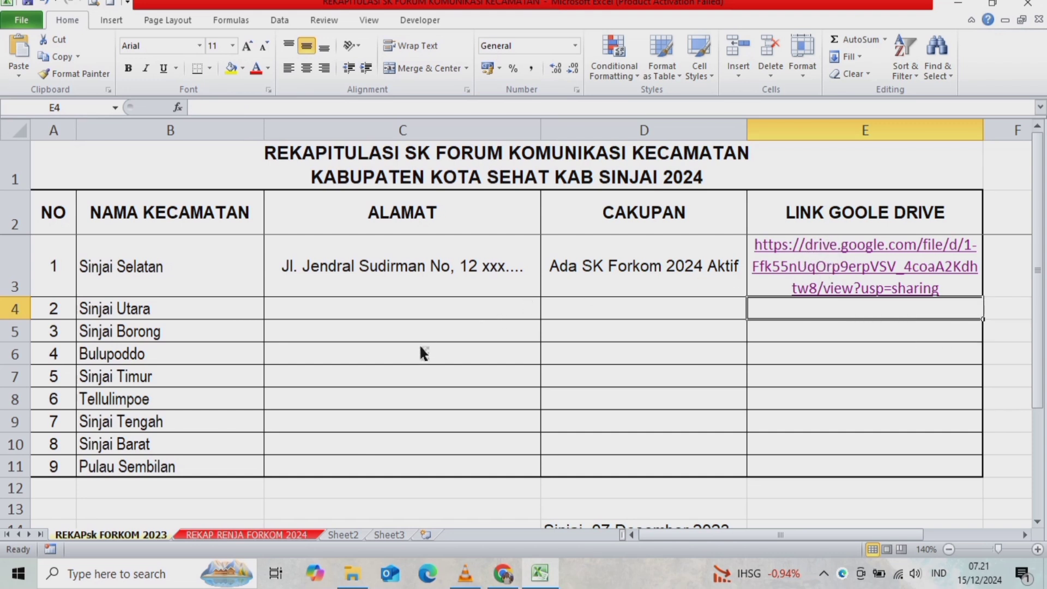
scroll(338, 419, "down", 1)
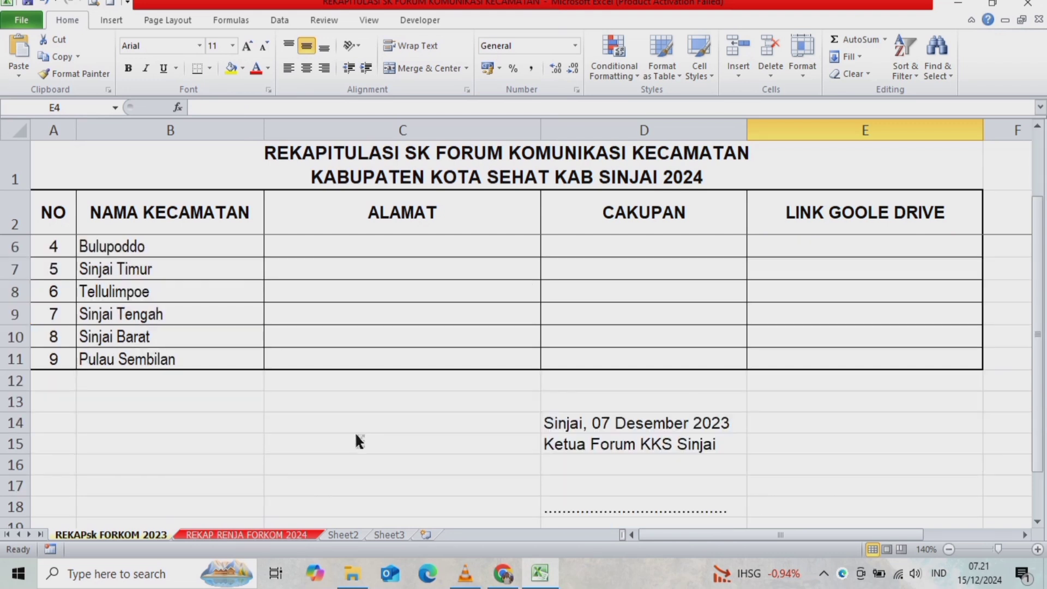
scroll(355, 430, "up", 1)
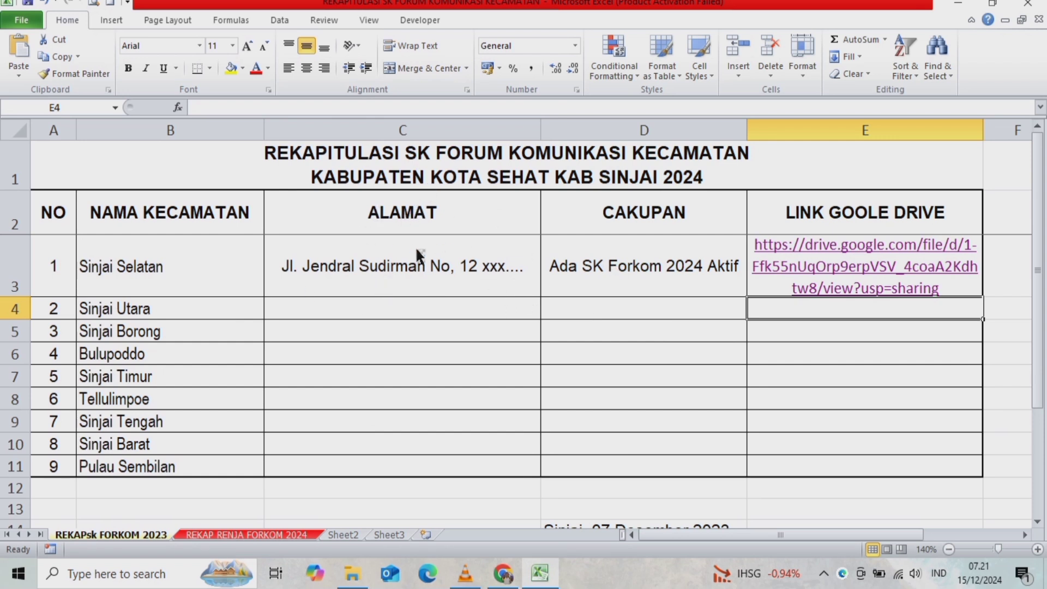
- Start attaching the REKAPITULASI SK FORUM KOMUNIKASI KECAMATAN file to the SIPANTAS form, then cancel
left_click(504, 574)
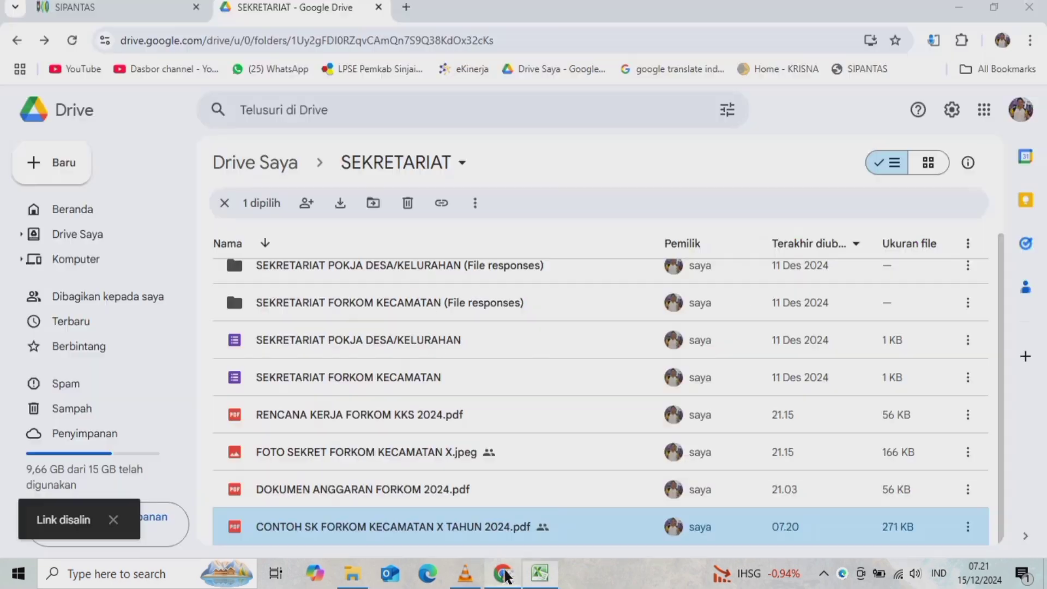
left_click(132, 15)
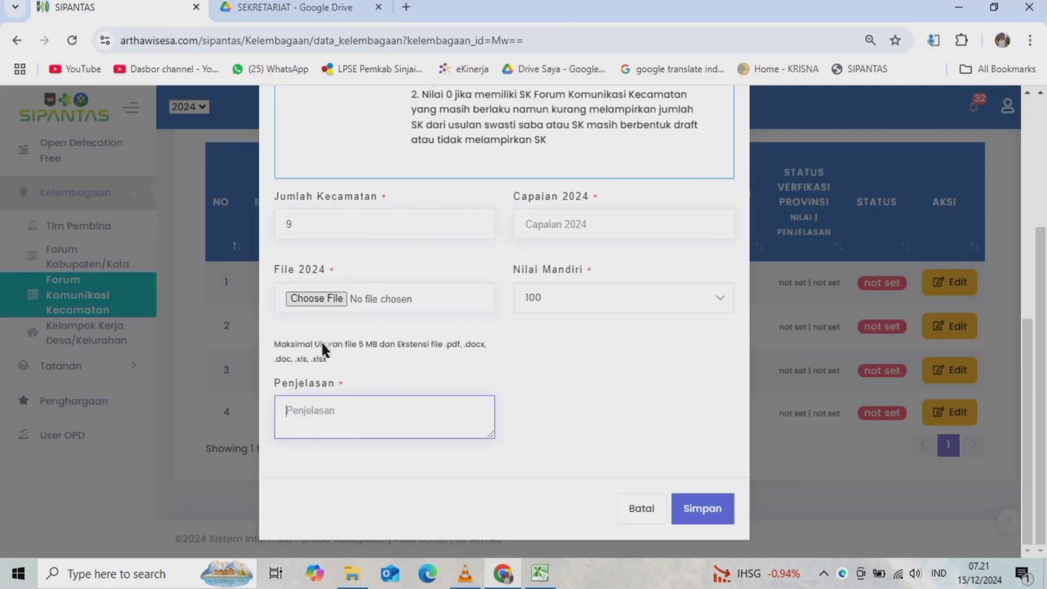
left_click(317, 299)
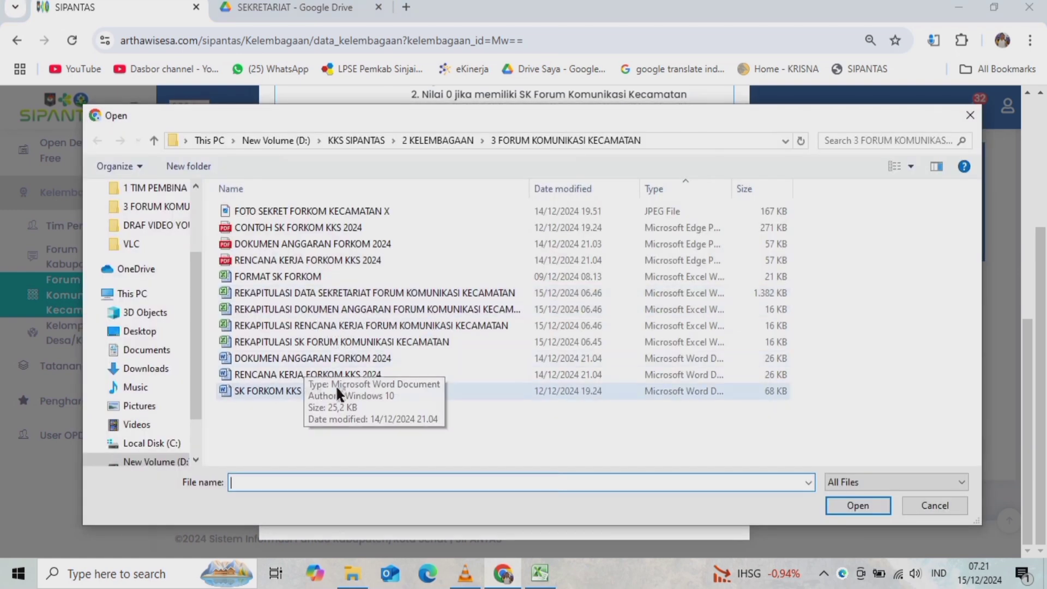
left_click(297, 342)
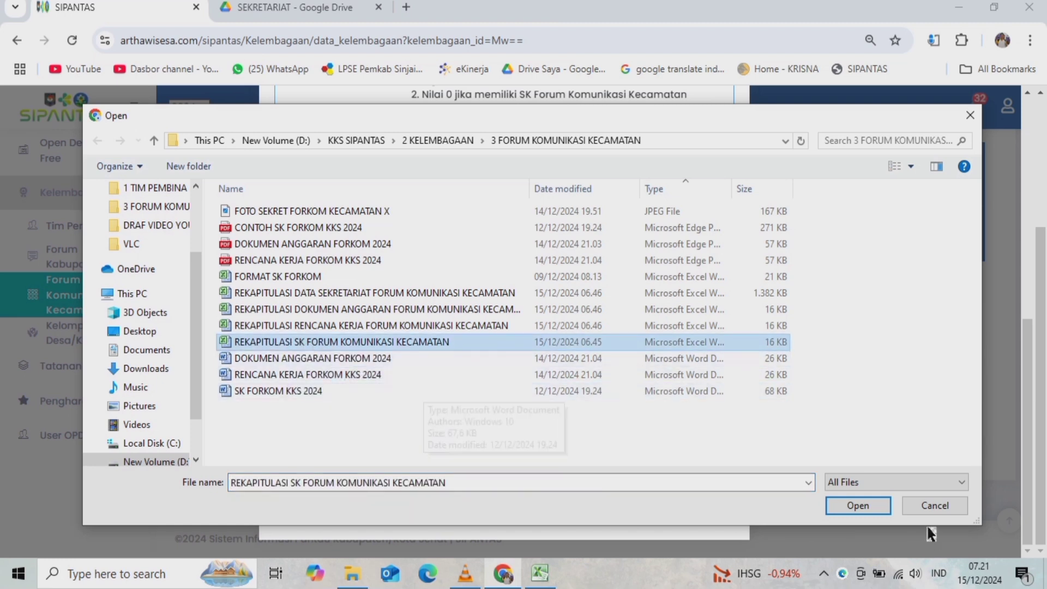
left_click(933, 505)
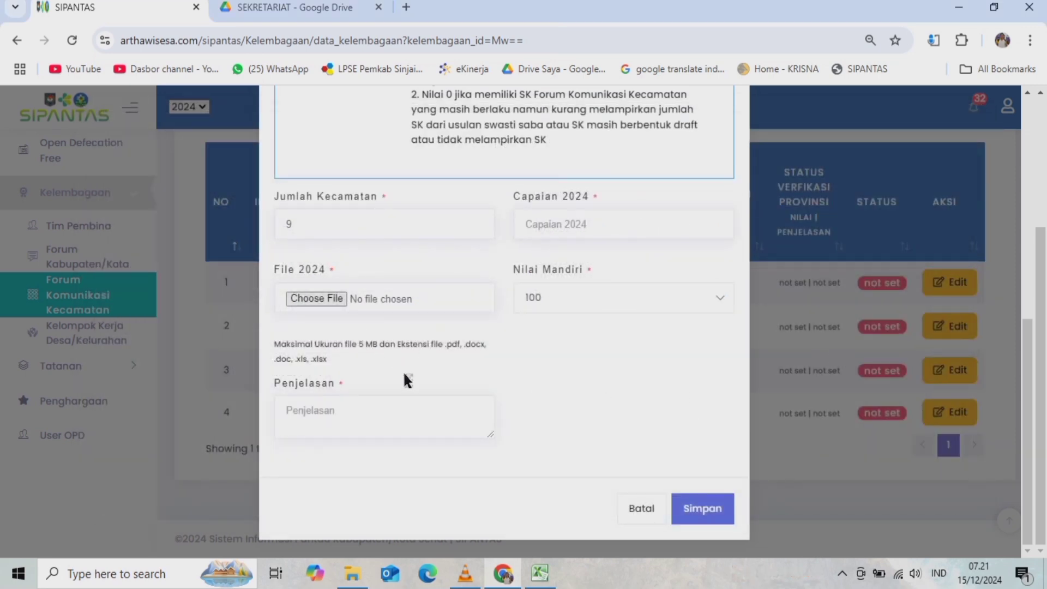
- Cancel the SIPANTAS indicator edit form and bring File Explorer forward
left_click(298, 422)
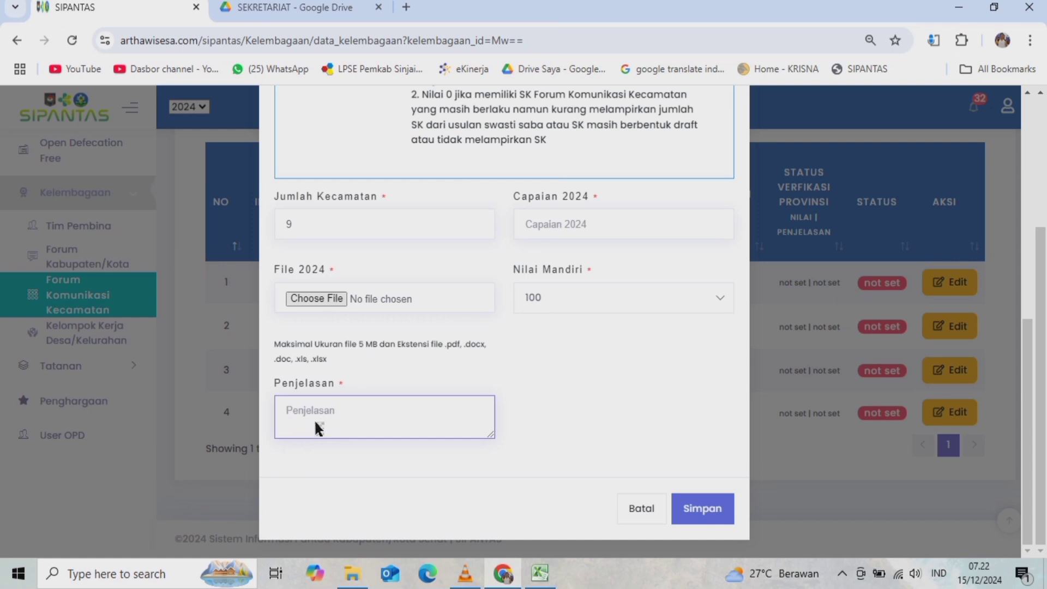
left_click(663, 512)
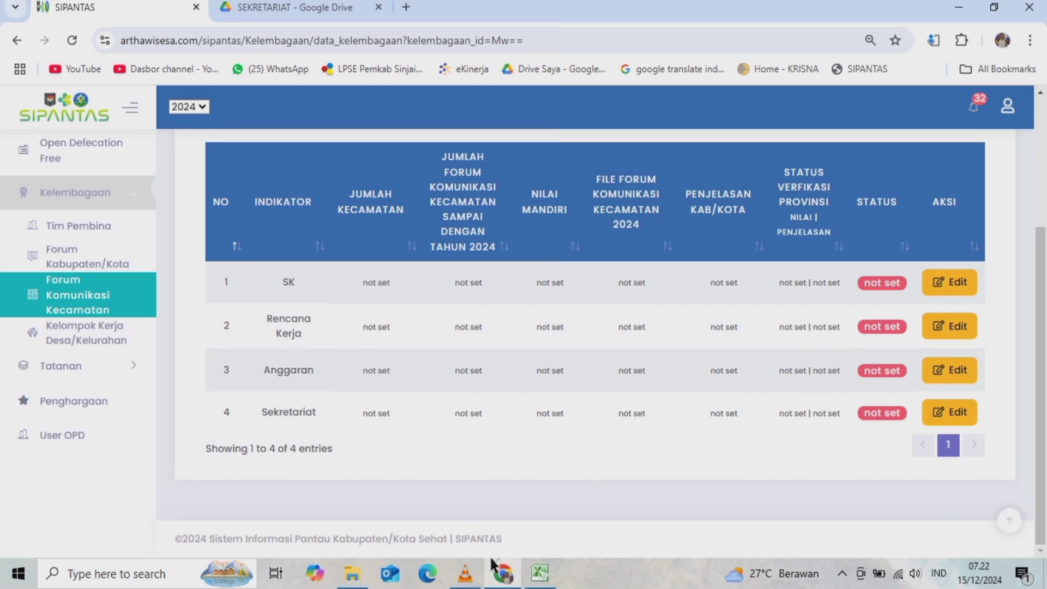
left_click(352, 573)
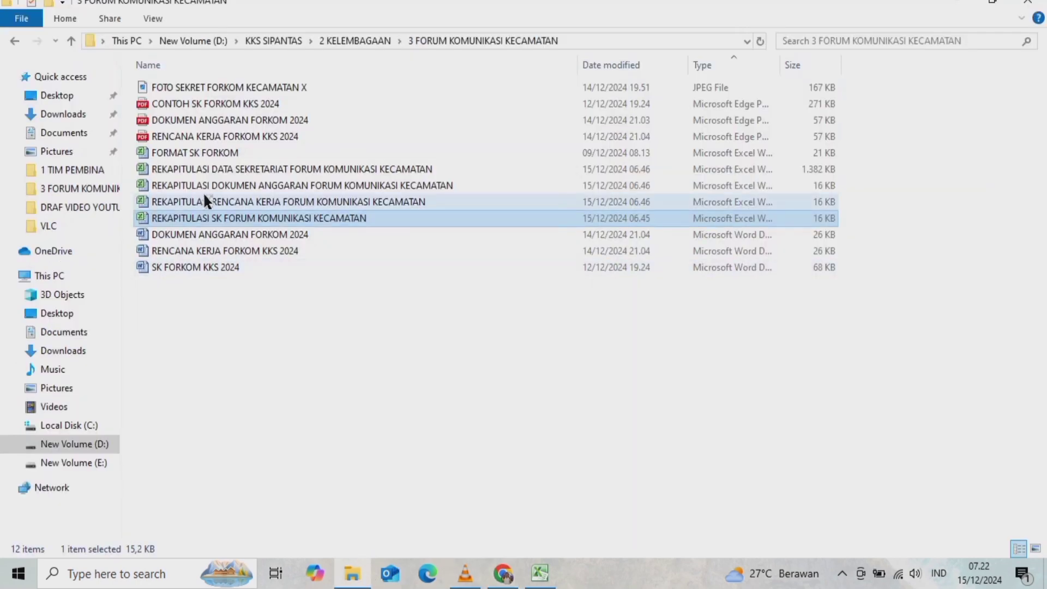
- Open the REKAPITULASI RENCANA KERJA workbook and compare its 2023 and 2024 recap sheets
double_click(248, 201)
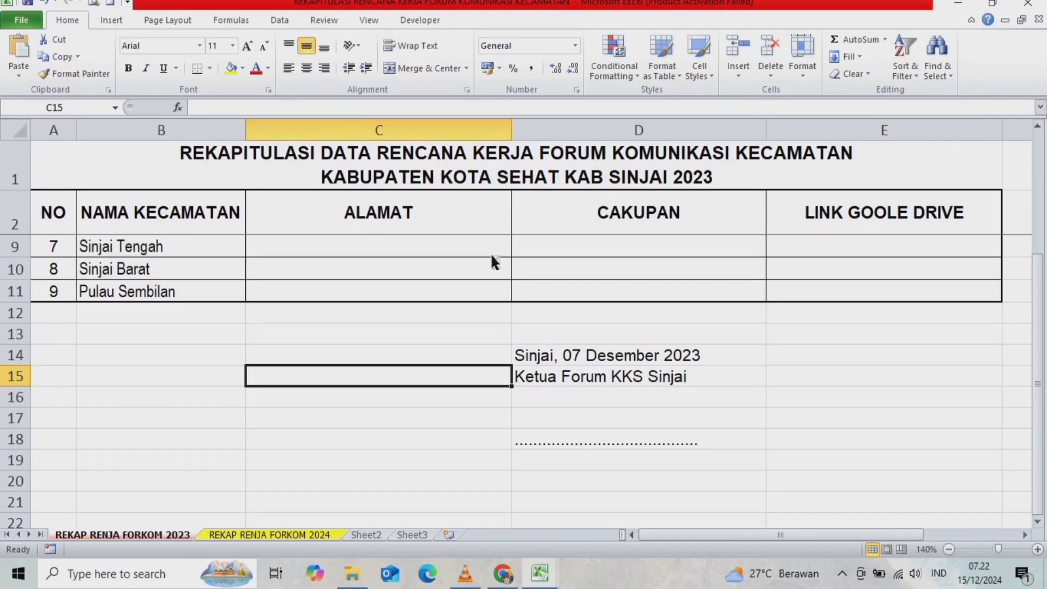
scroll(492, 261, "up", 2)
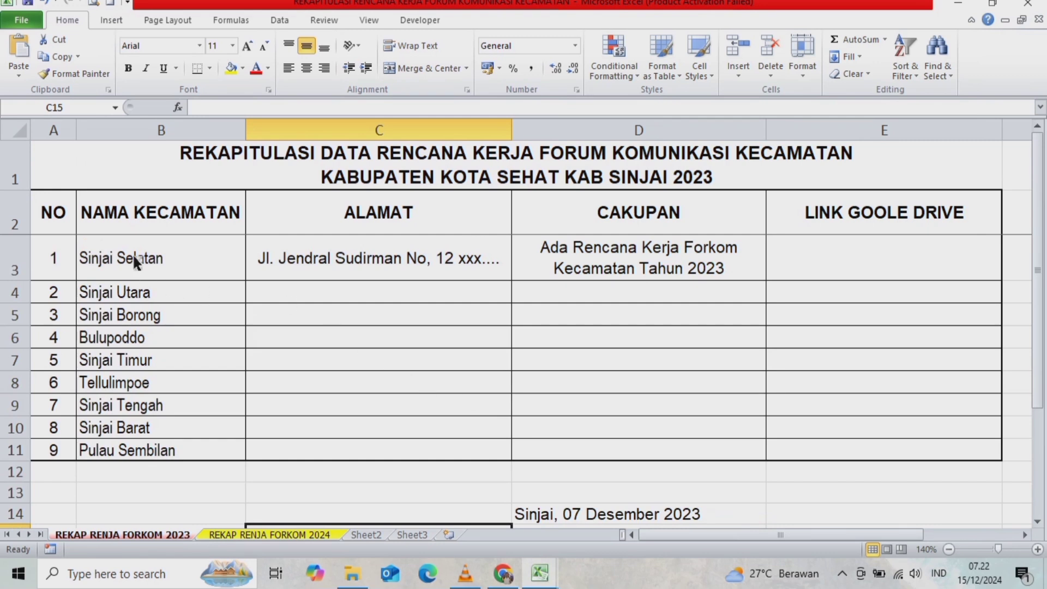
left_click_drag(132, 254, 159, 451)
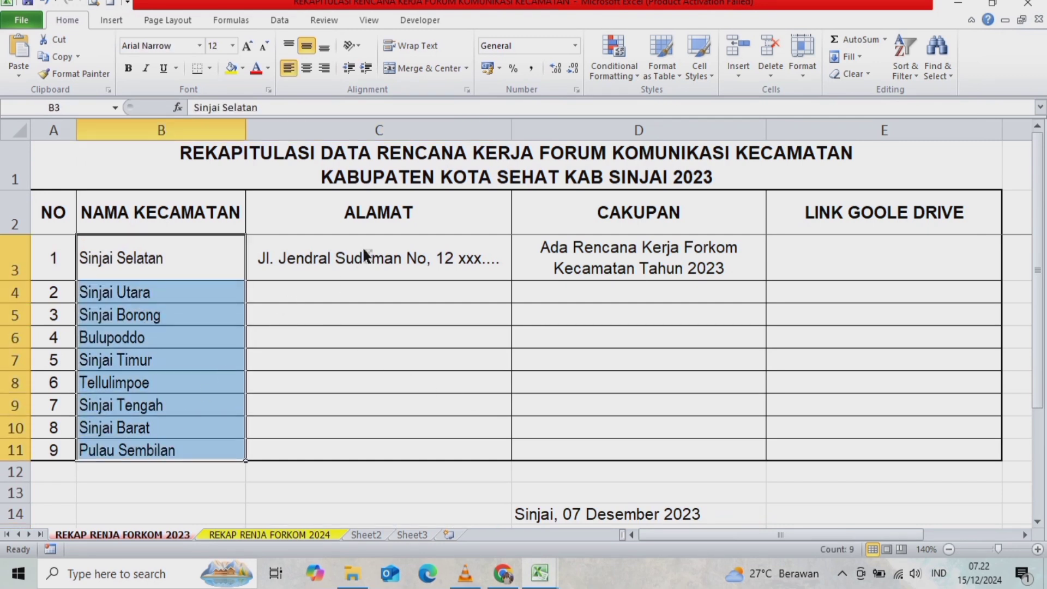
left_click_drag(362, 255, 372, 452)
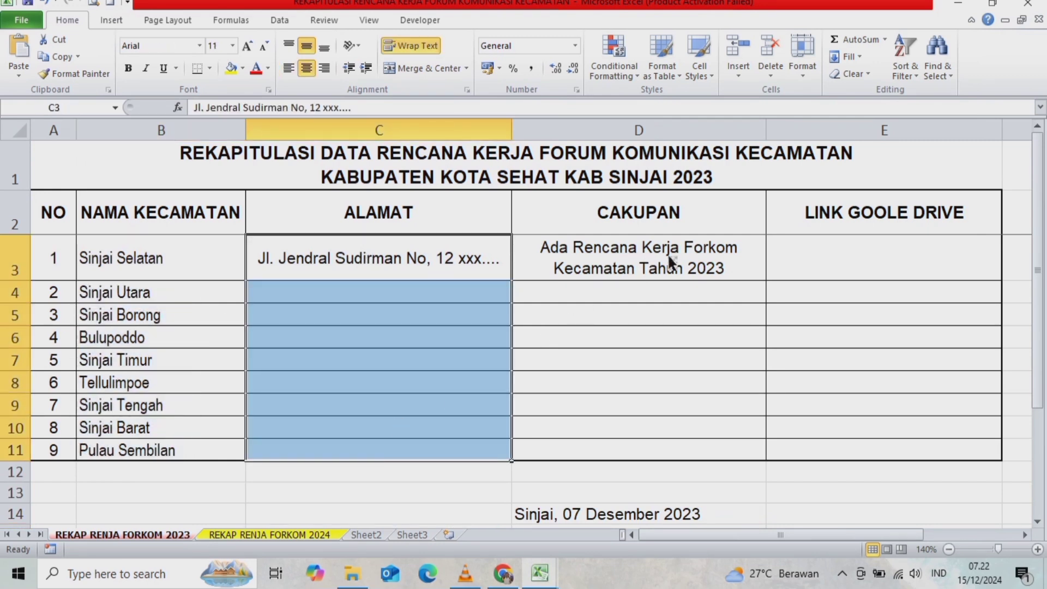
left_click(680, 185)
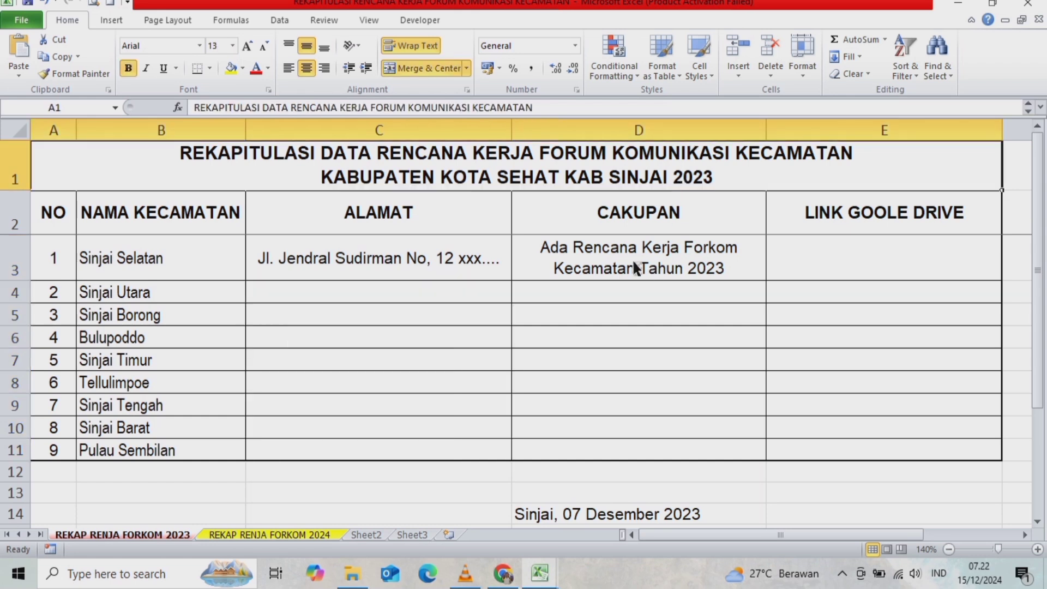
left_click(267, 535)
left_click(658, 187)
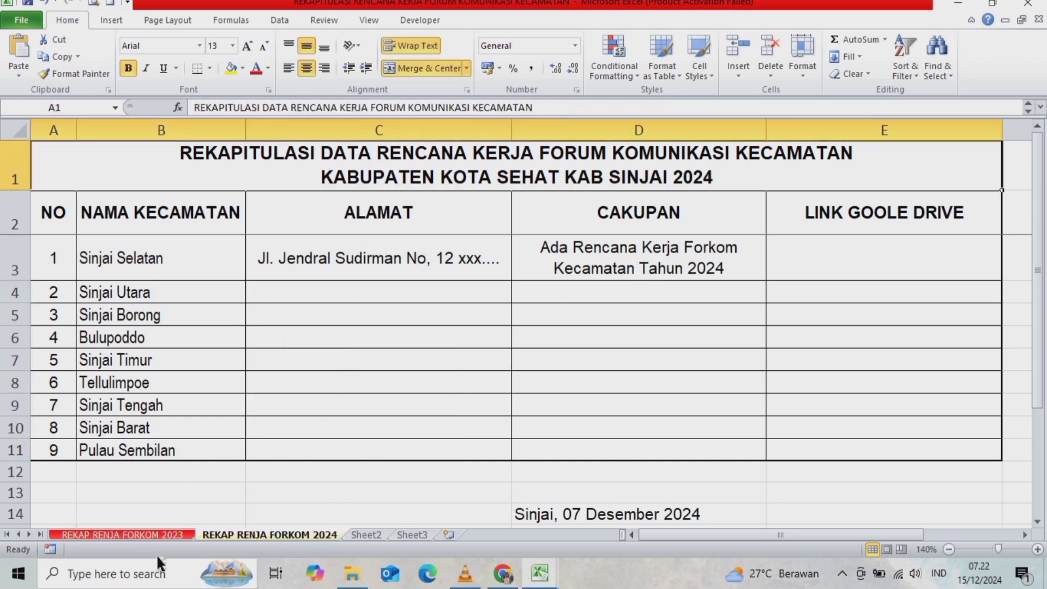
left_click(161, 535)
left_click(598, 290)
left_click(597, 270)
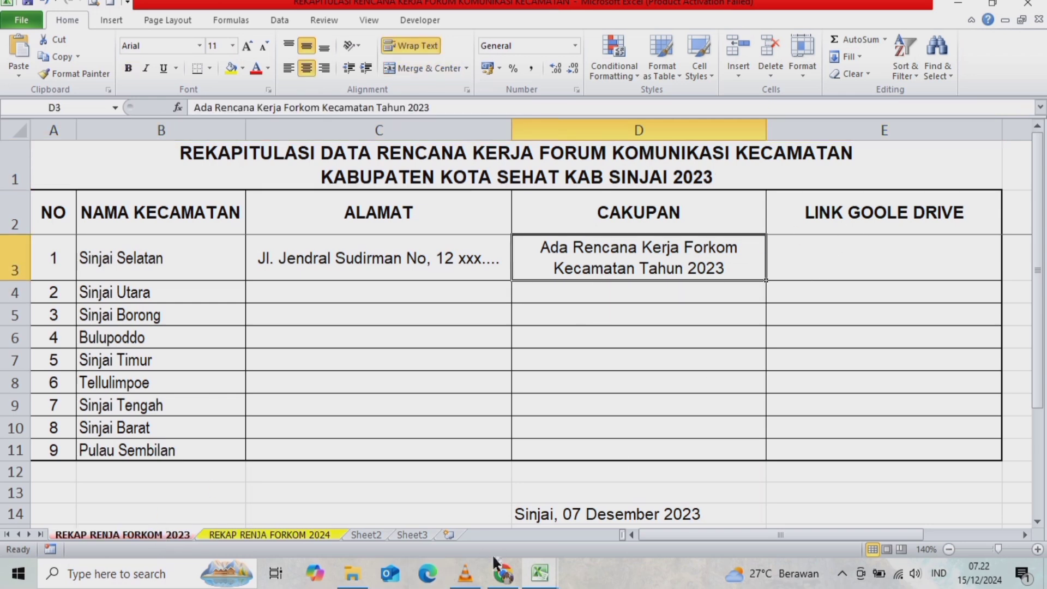
- Share RENCANA KERJA FORKOM KKS 2024.pdf as Editor for anyone with the link, and copy its link
left_click(512, 574)
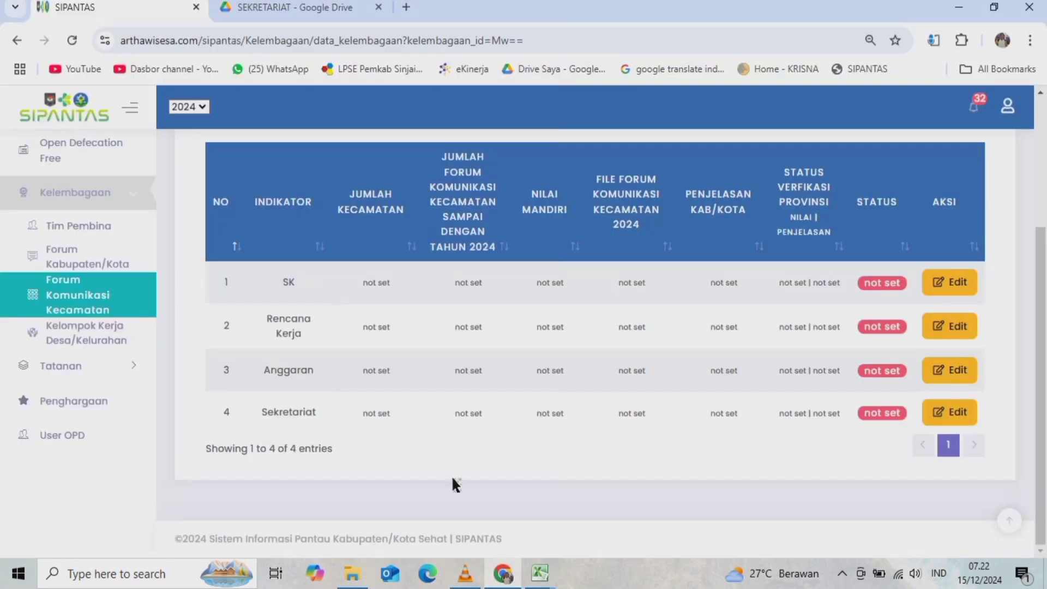
left_click(289, 10)
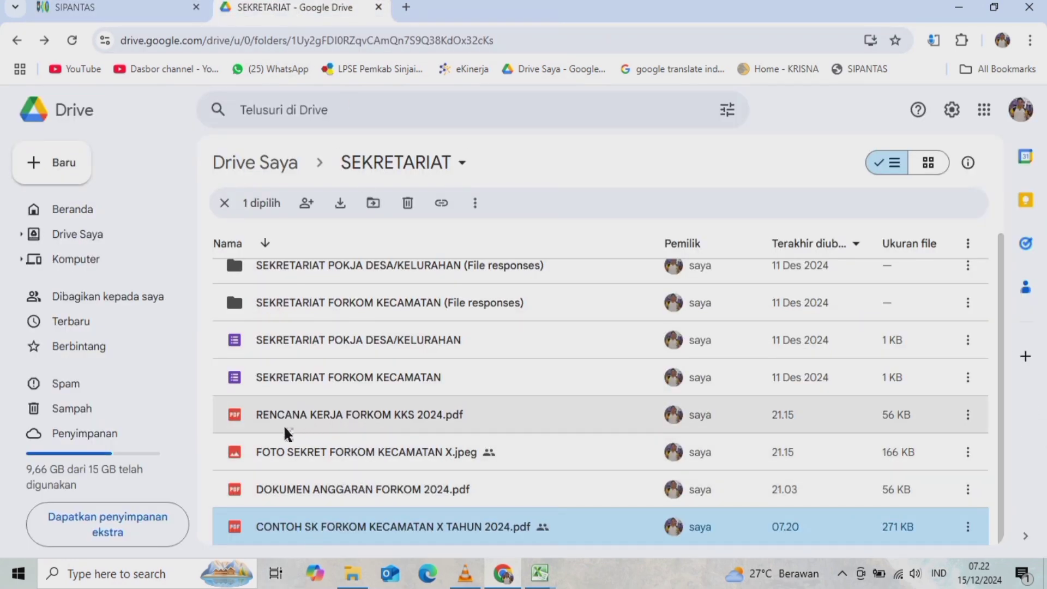
left_click(973, 418)
mouse_move(749, 311)
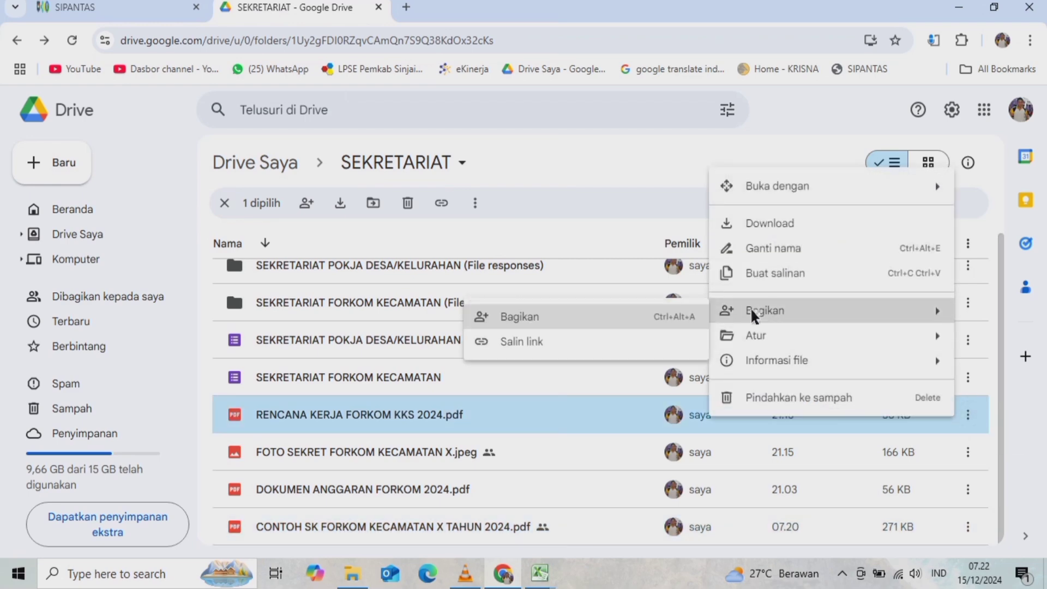
left_click(499, 326)
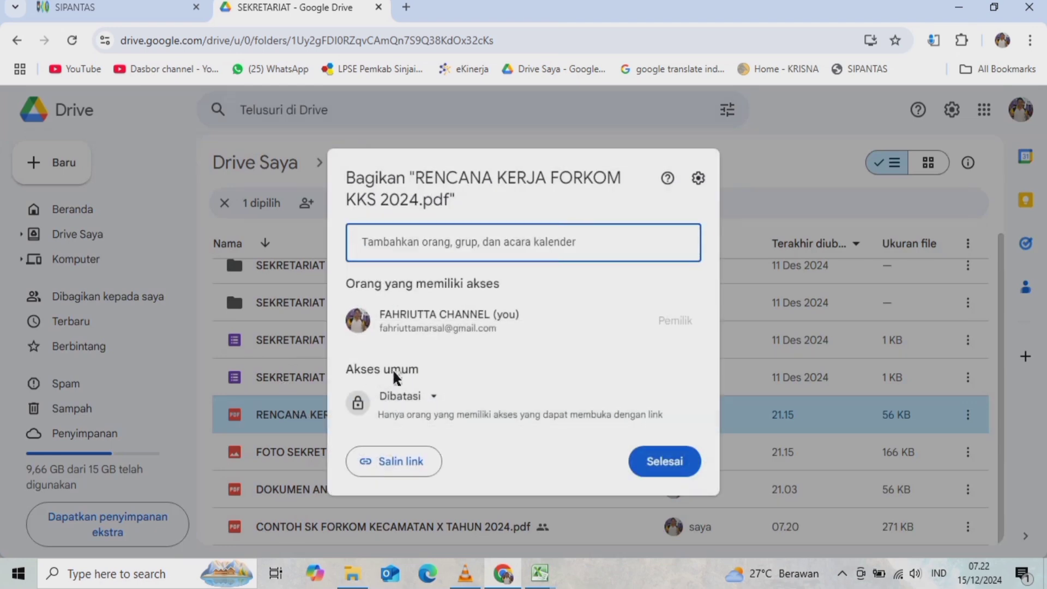
left_click(432, 398)
left_click(447, 472)
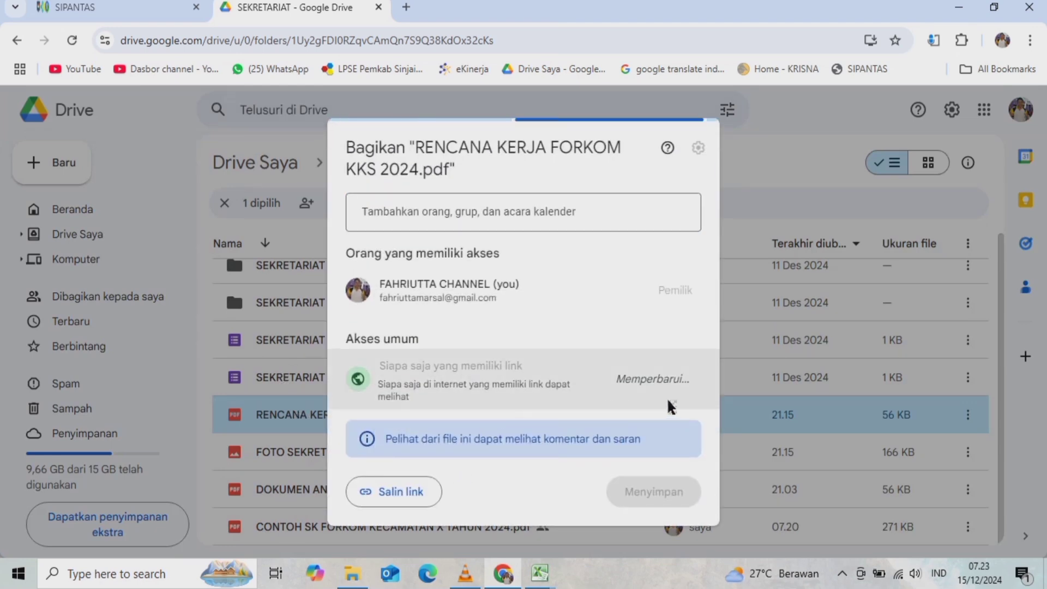
left_click(675, 381)
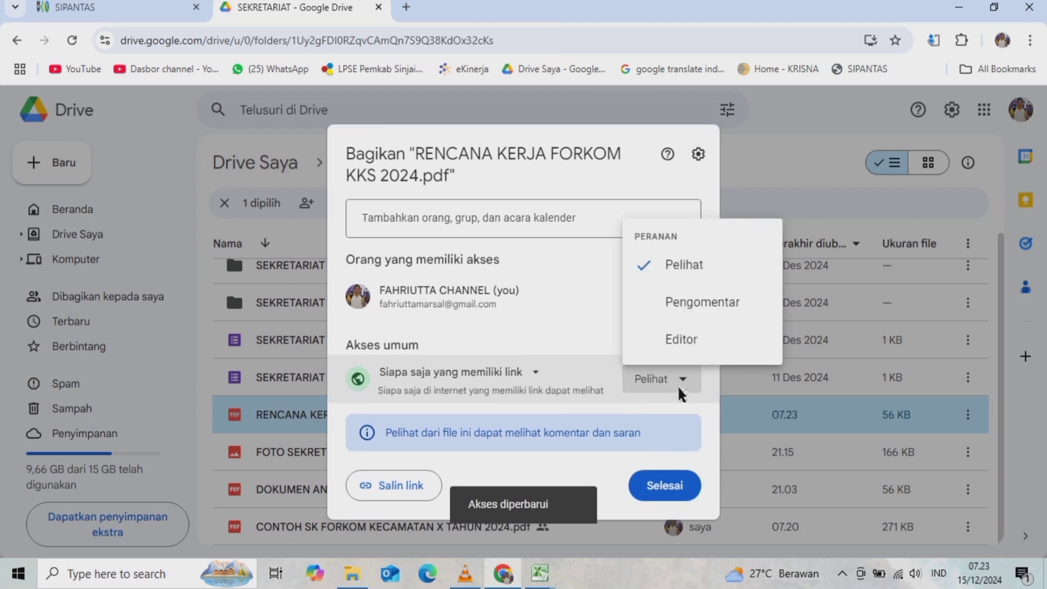
left_click(677, 340)
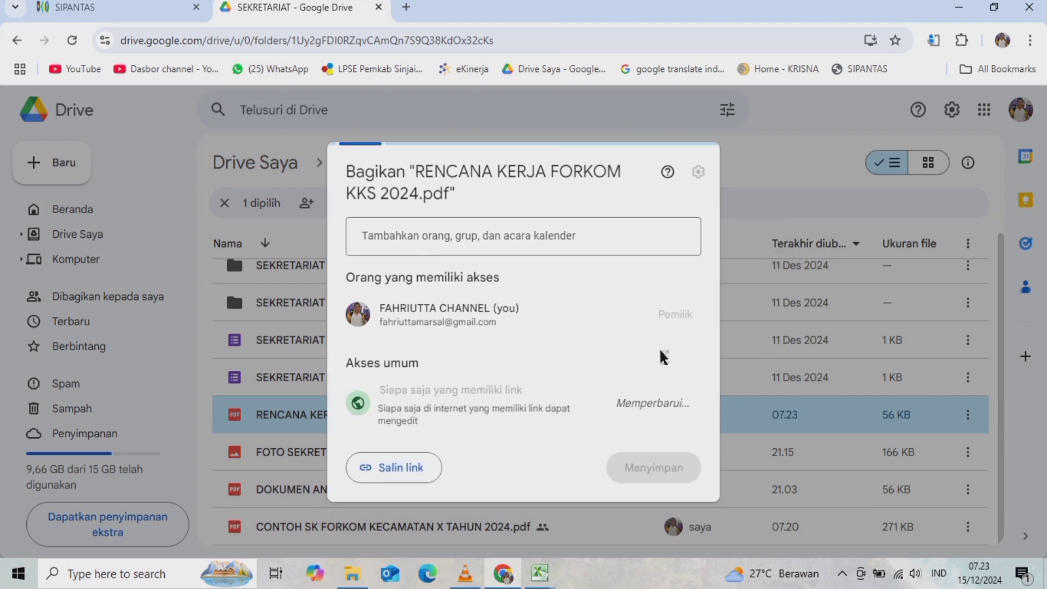
left_click(398, 464)
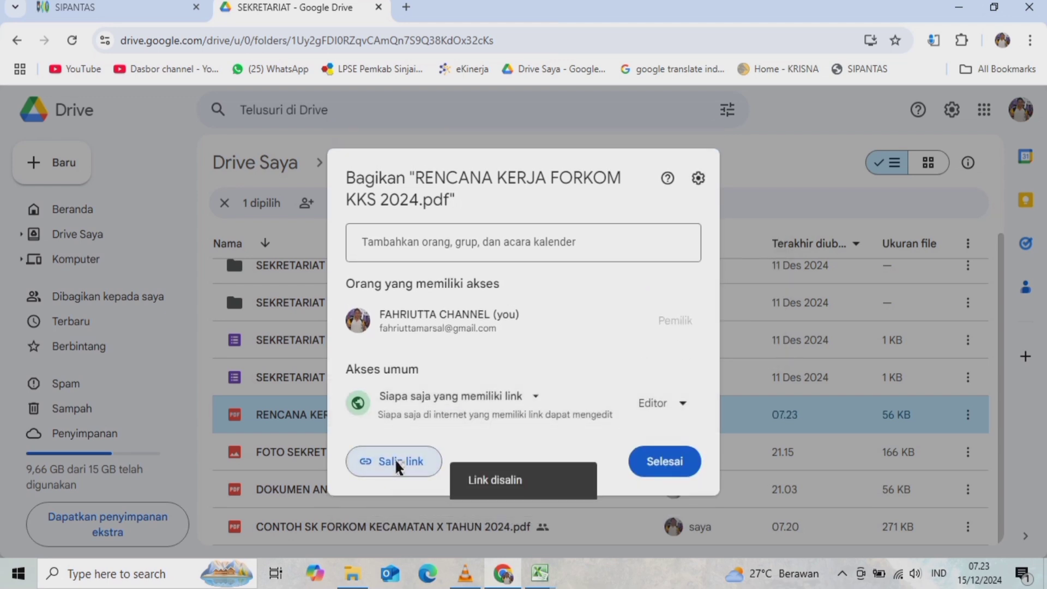
left_click(667, 464)
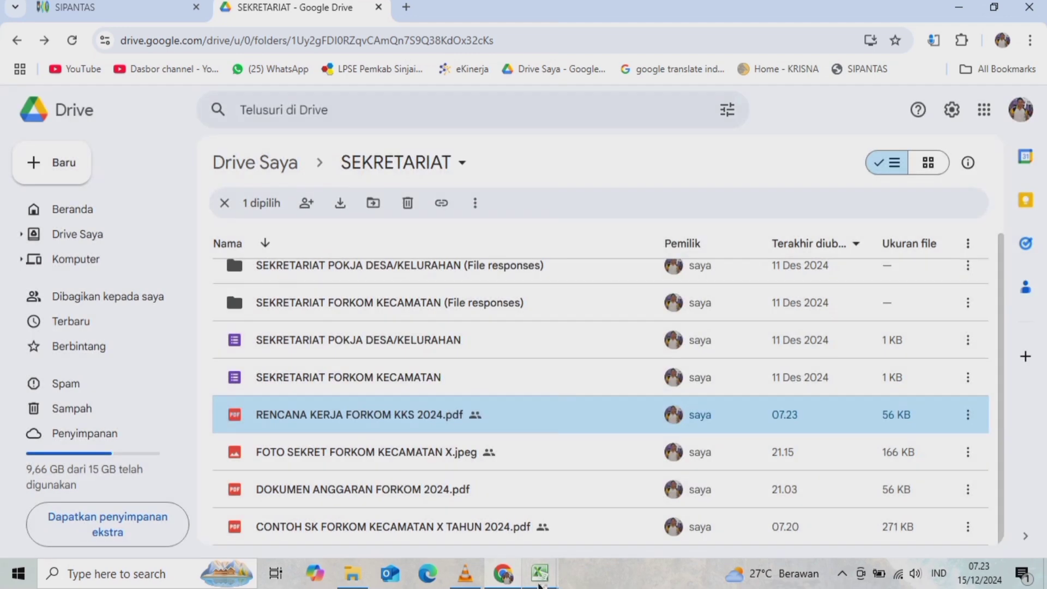
- Hyperlink E3 to the copied Drive URL, enlarge row 3, and open the link to check it
mouse_move(540, 574)
left_click(627, 493)
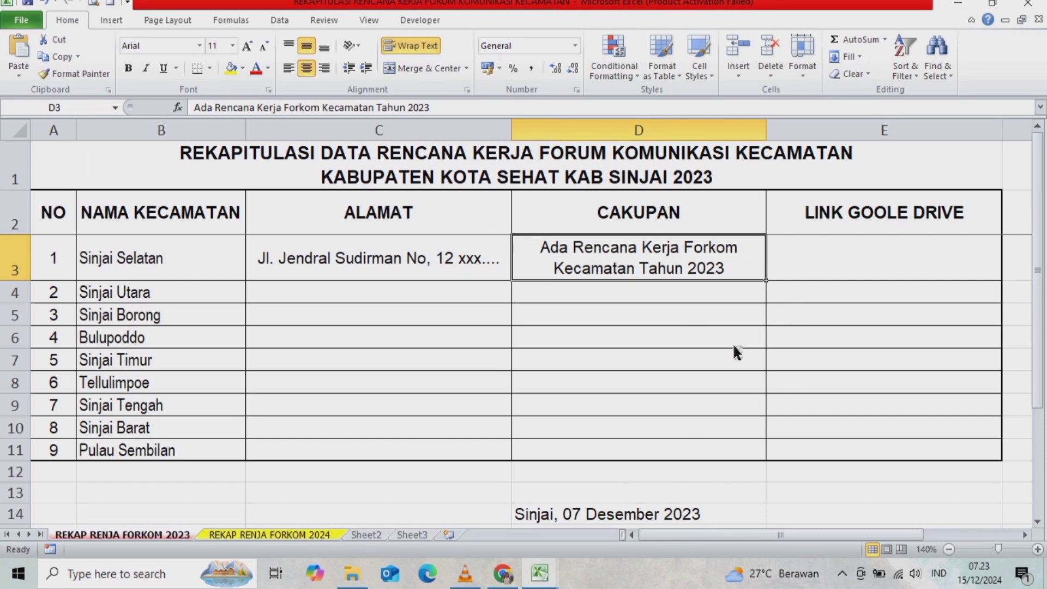
left_click(841, 258)
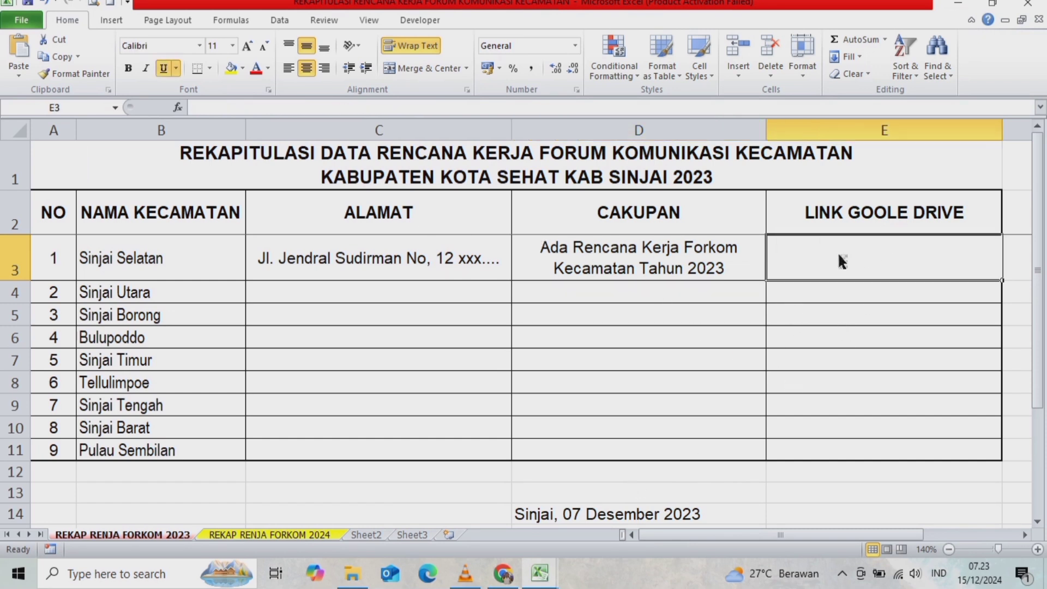
right_click(841, 256)
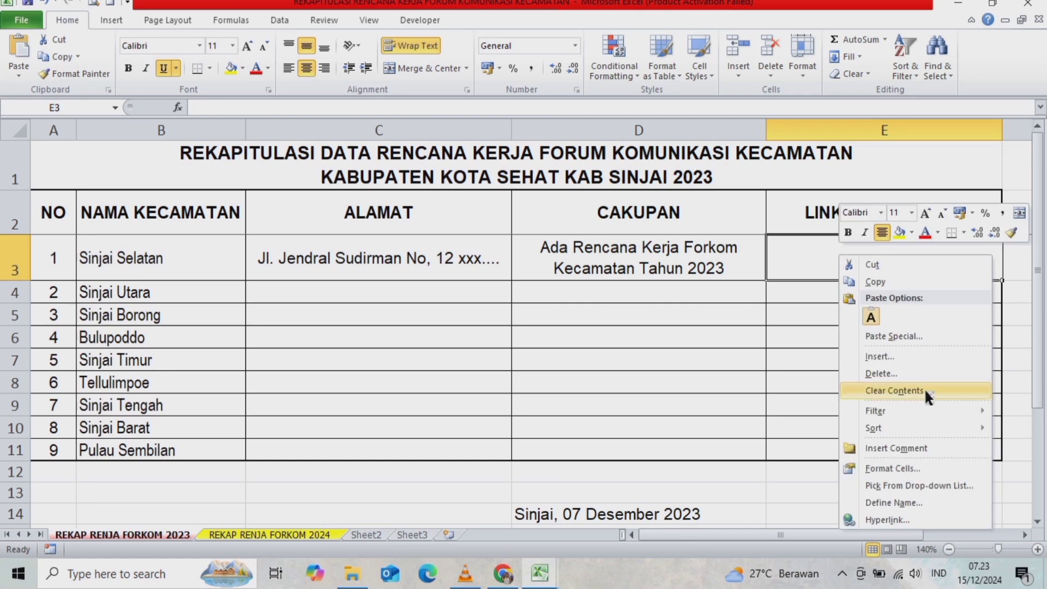
left_click(883, 518)
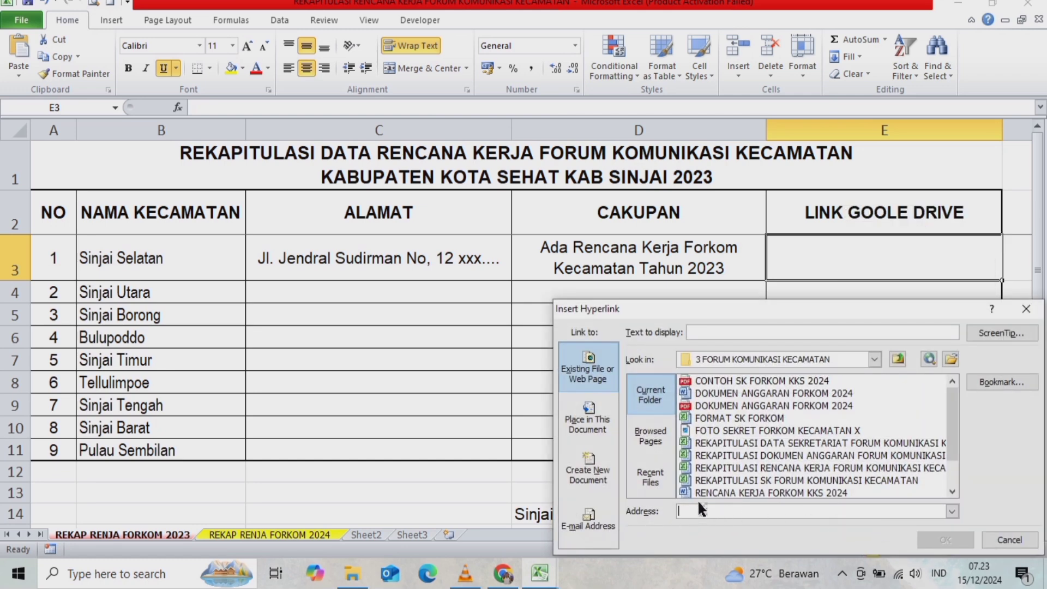
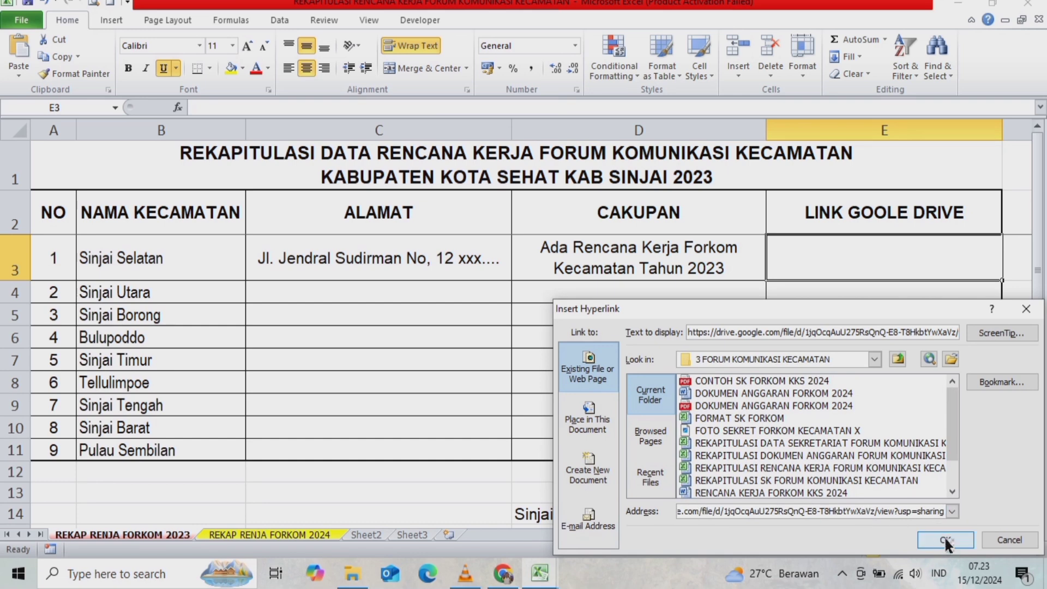
left_click(944, 539)
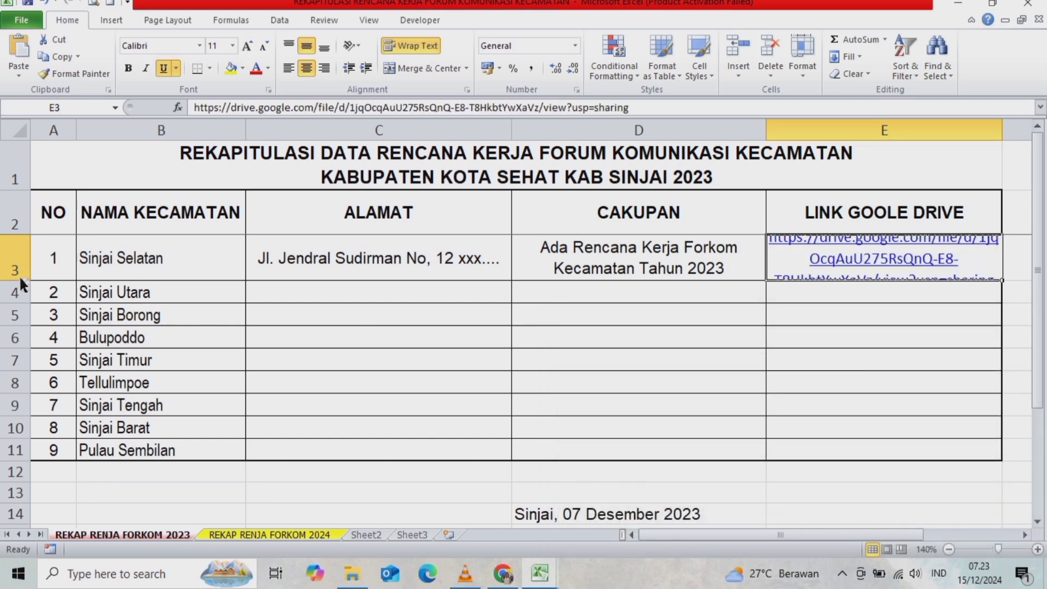
left_click_drag(18, 280, 18, 302)
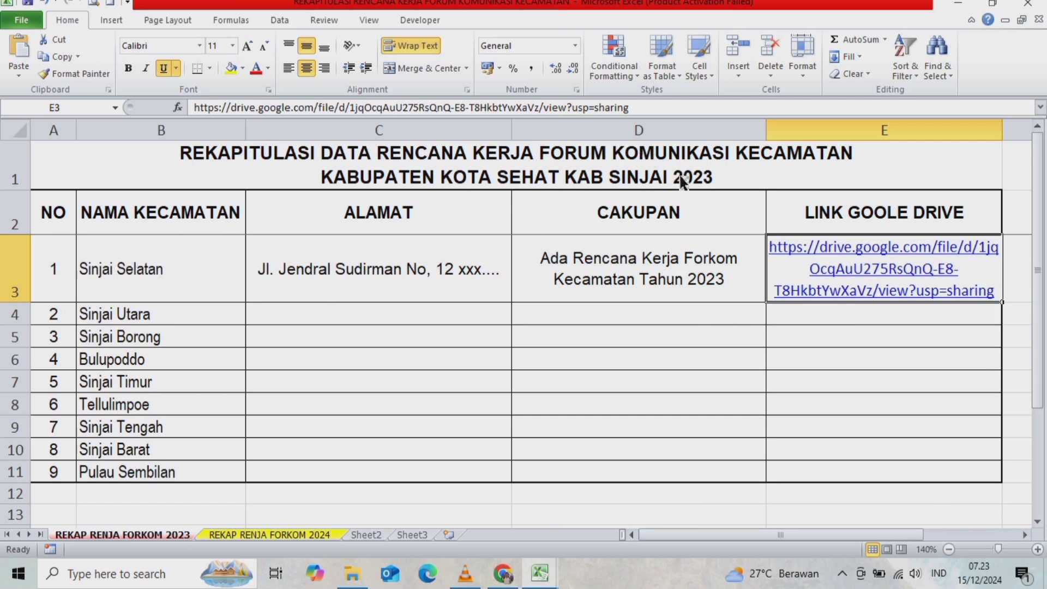
left_click(913, 359)
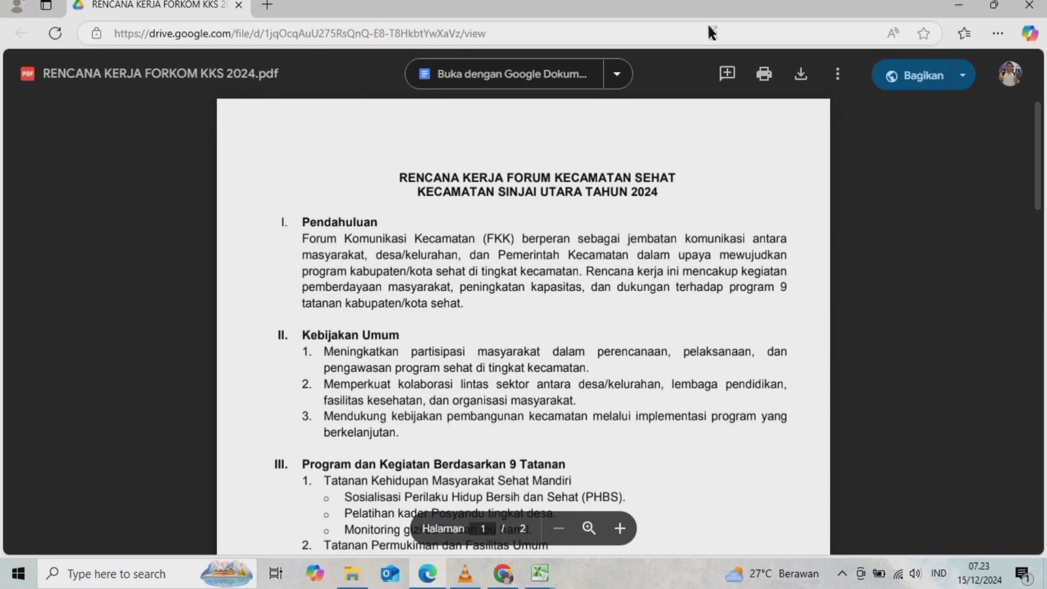
left_click(1029, 5)
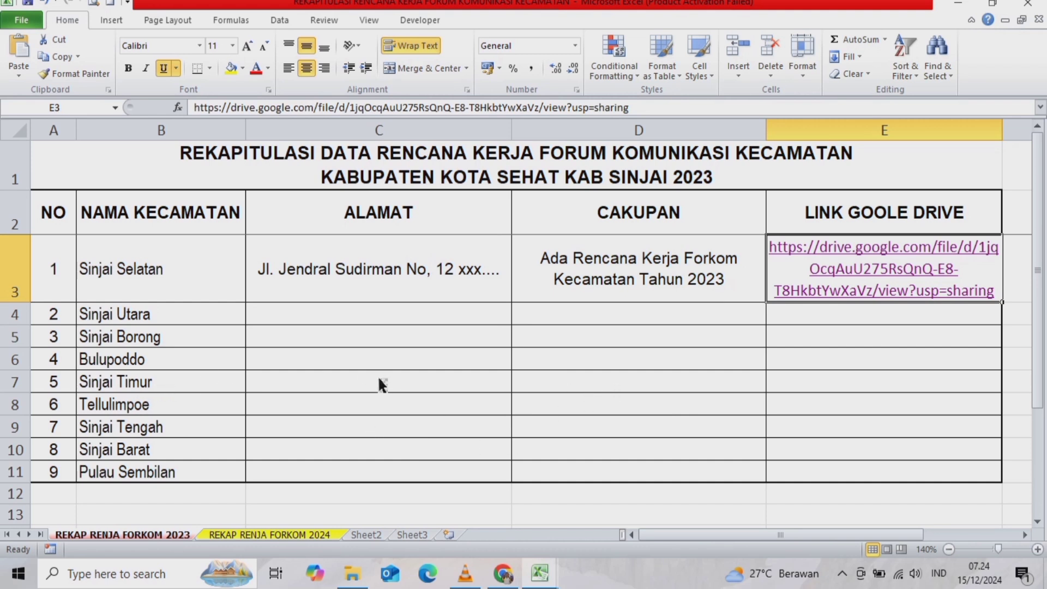
- Select the empty B4:B11, ALAMAT and CAKUPAN ranges, then open the REKAP RENJA FORKOM 2024 sheet
left_click_drag(115, 326, 121, 472)
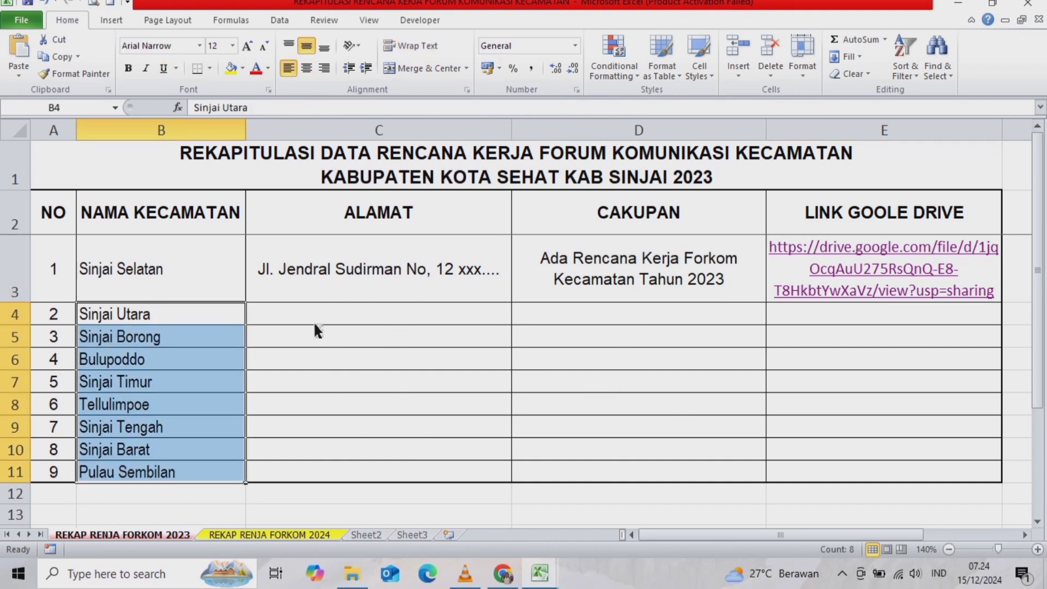
left_click_drag(314, 316, 314, 494)
left_click_drag(608, 316, 629, 449)
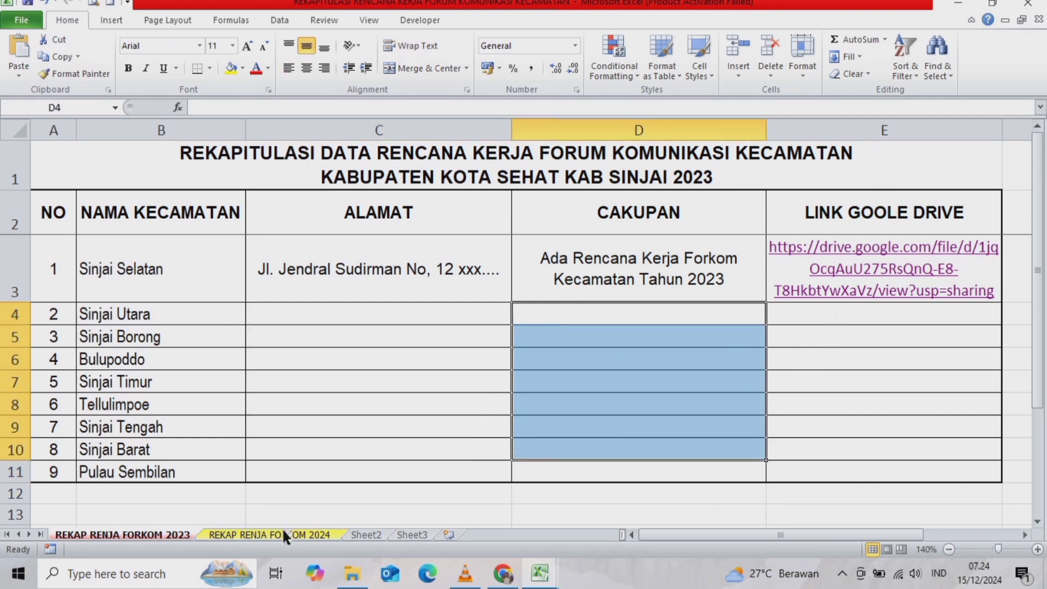
left_click(256, 533)
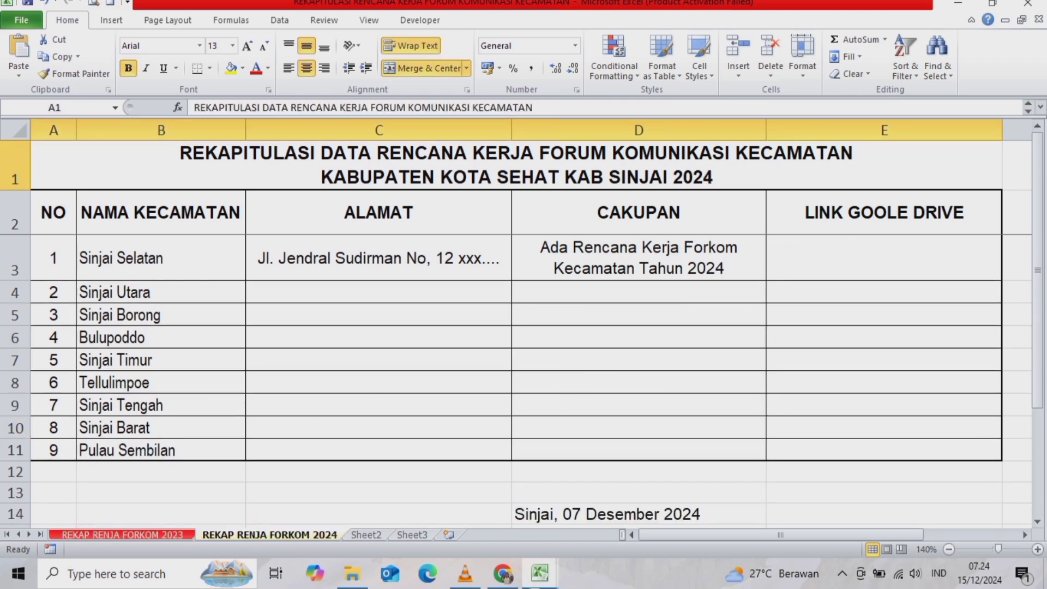
left_click(505, 574)
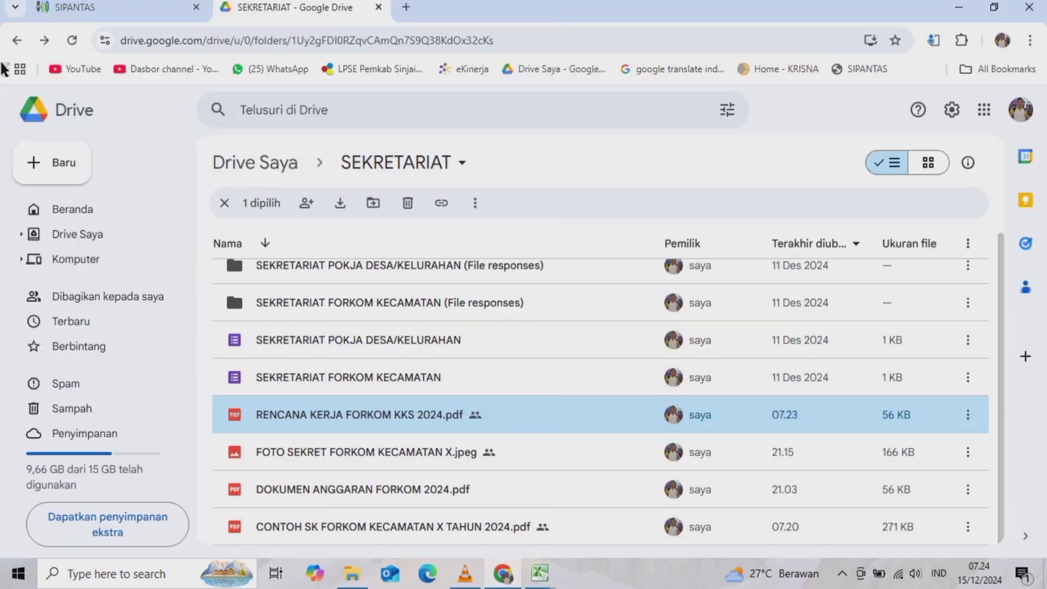
- Back in SIPANTAS, open the Rencana Kerja indicator form for editing
left_click(51, 9)
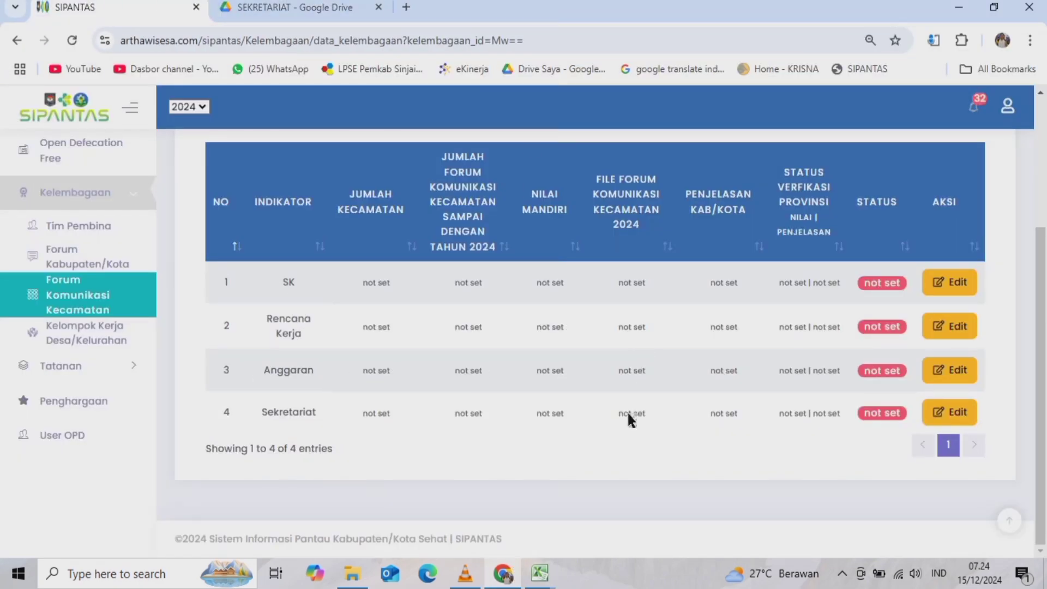
left_click(540, 582)
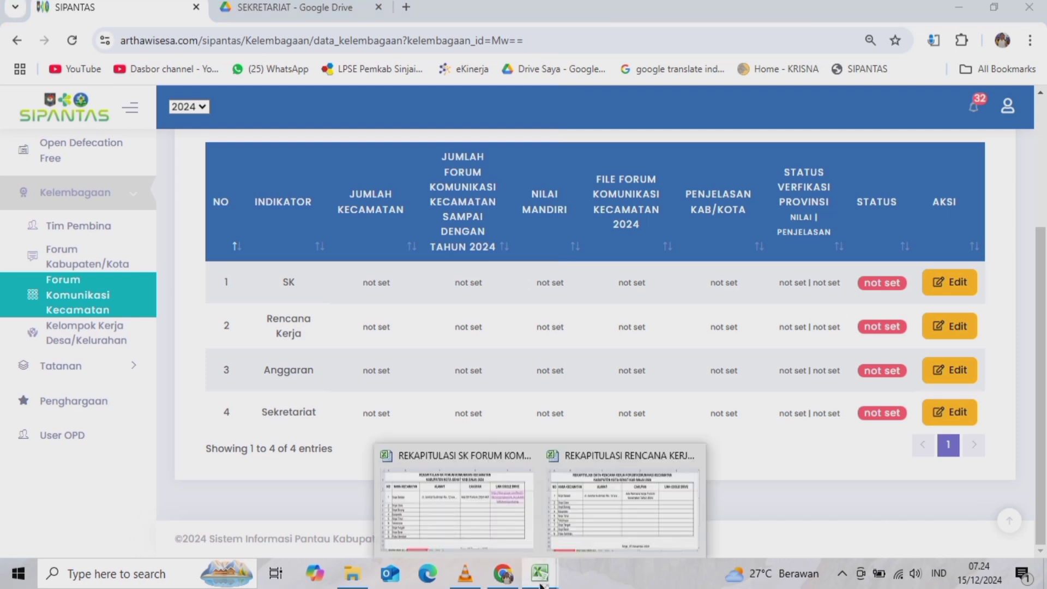
left_click(880, 476)
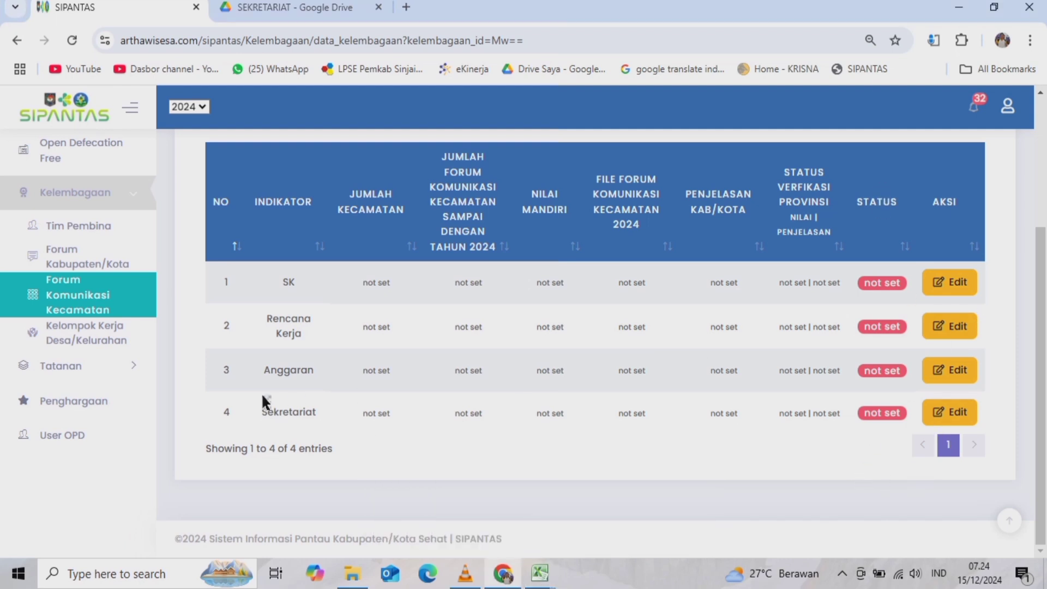
left_click(955, 326)
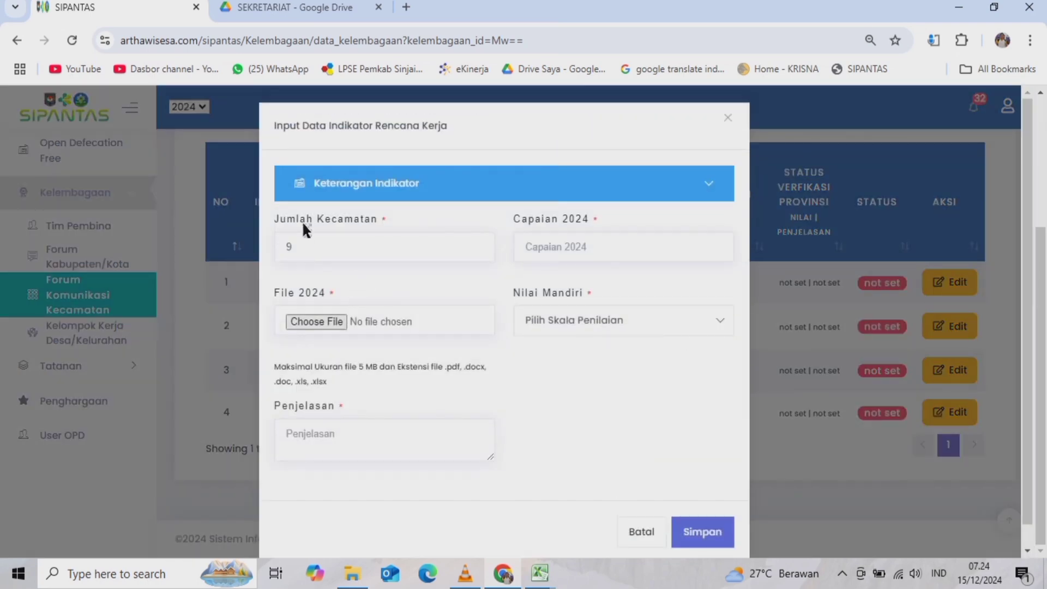
- Check the Jumlah Kecamatan and Capaian 2024 fields and browse for the Rencana Kerja recap file, attaching nothing
left_click(293, 247)
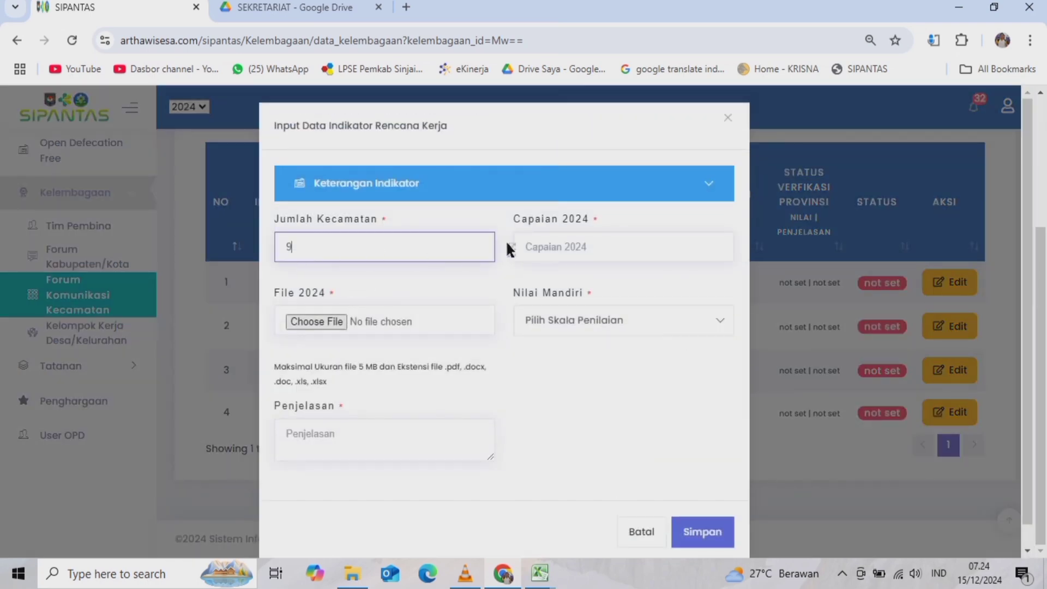
left_click(560, 245)
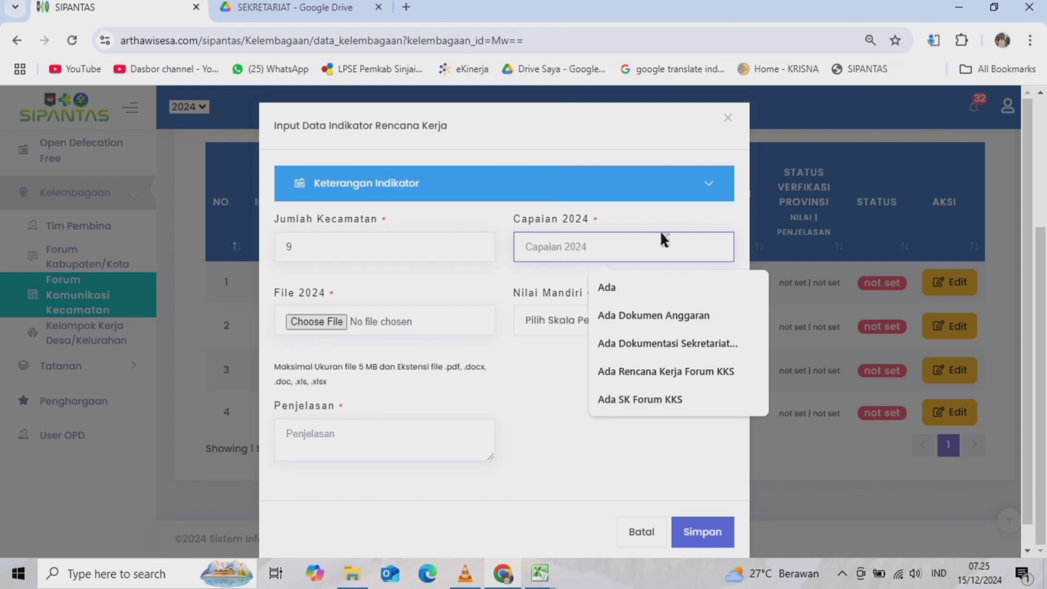
left_click(417, 474)
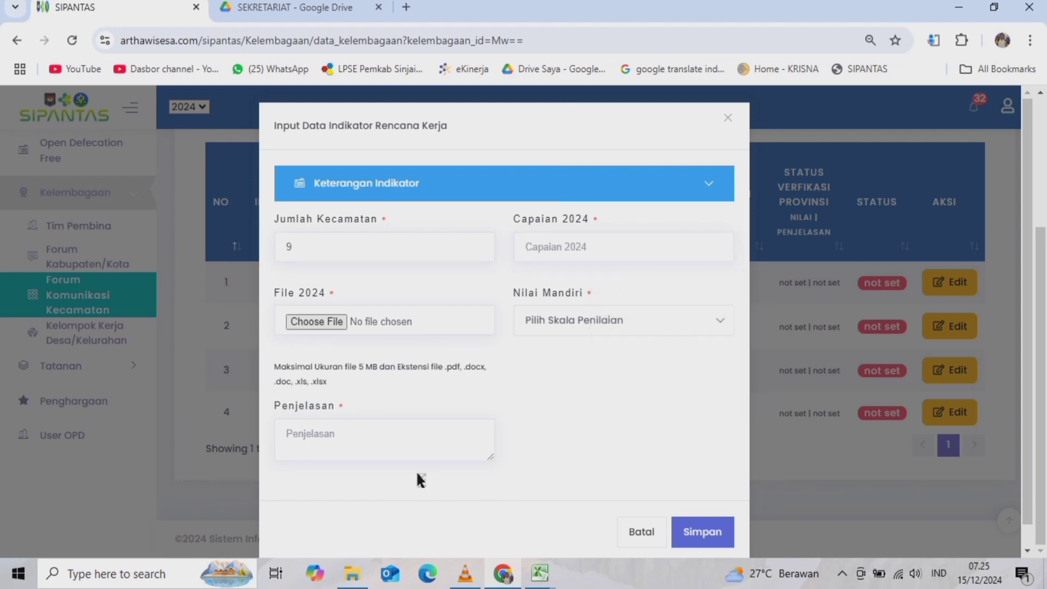
left_click(327, 321)
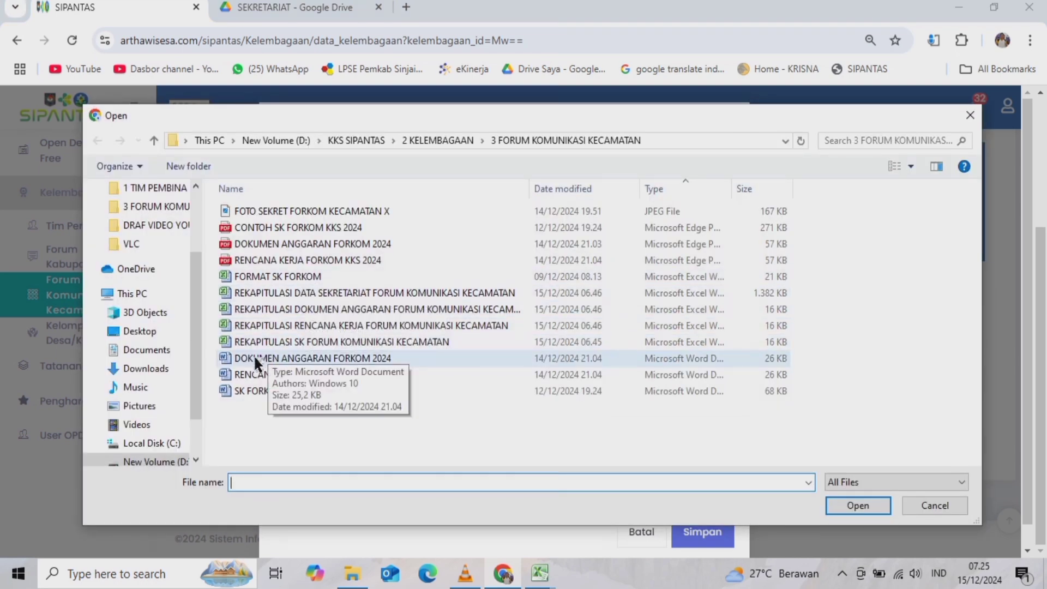
left_click(376, 325)
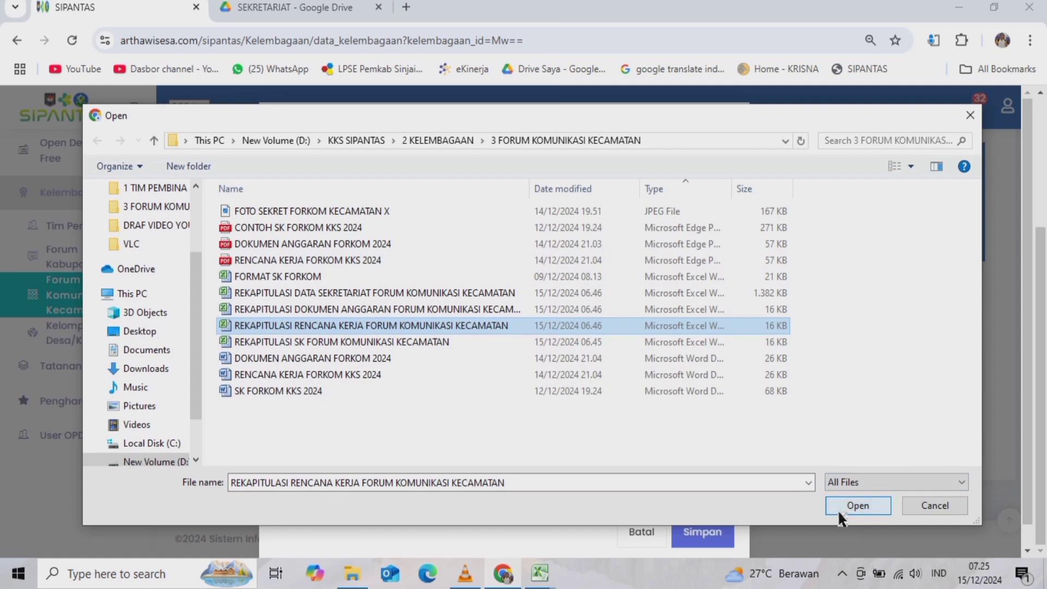
left_click(926, 507)
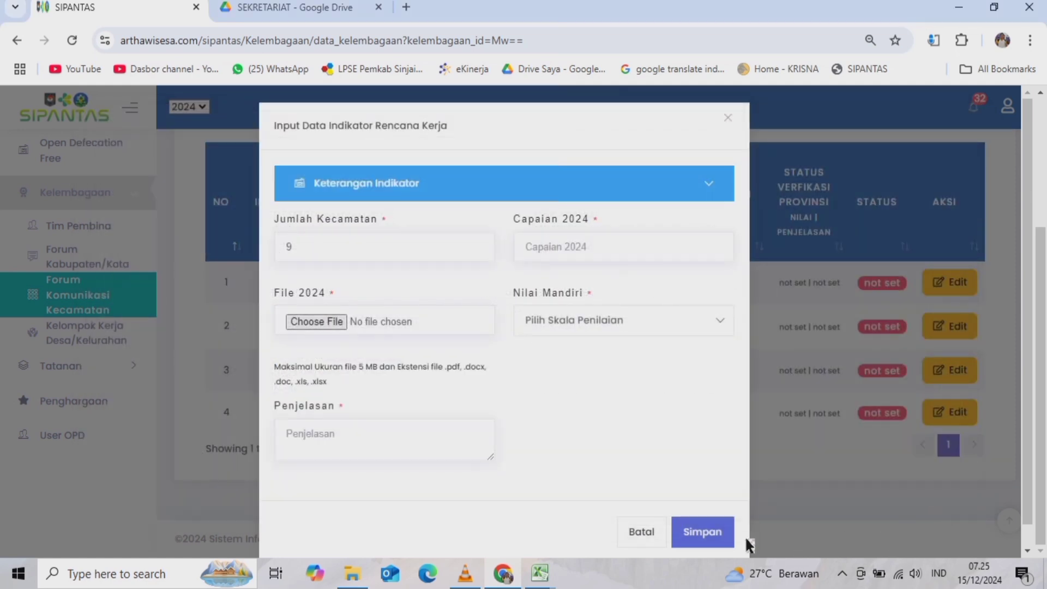
- Set Nilai Mandiri to 100, then cancel the Rencana Kerja form unsaved
left_click(338, 437)
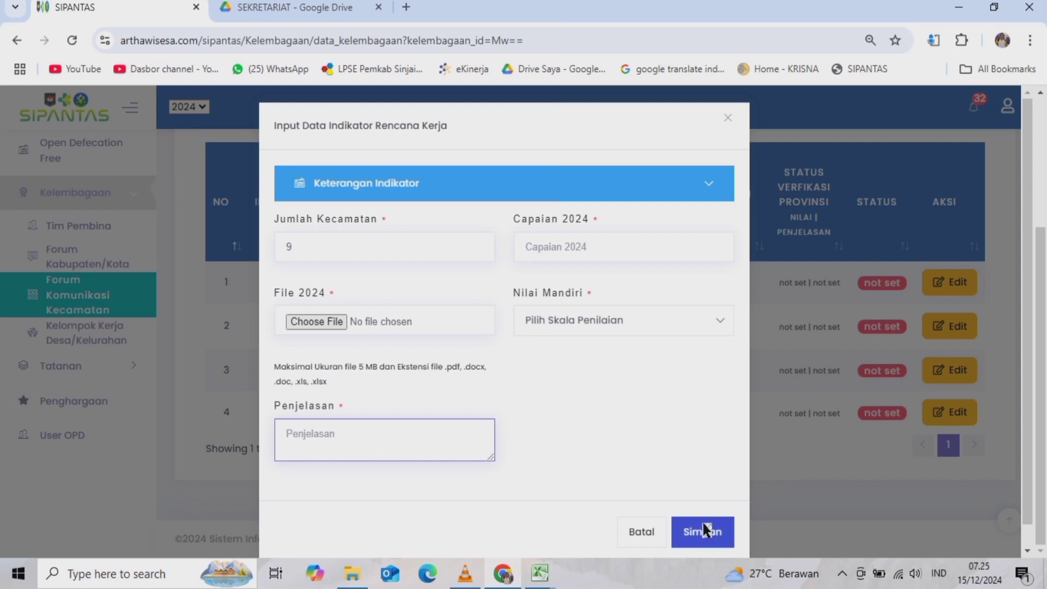
left_click(580, 326)
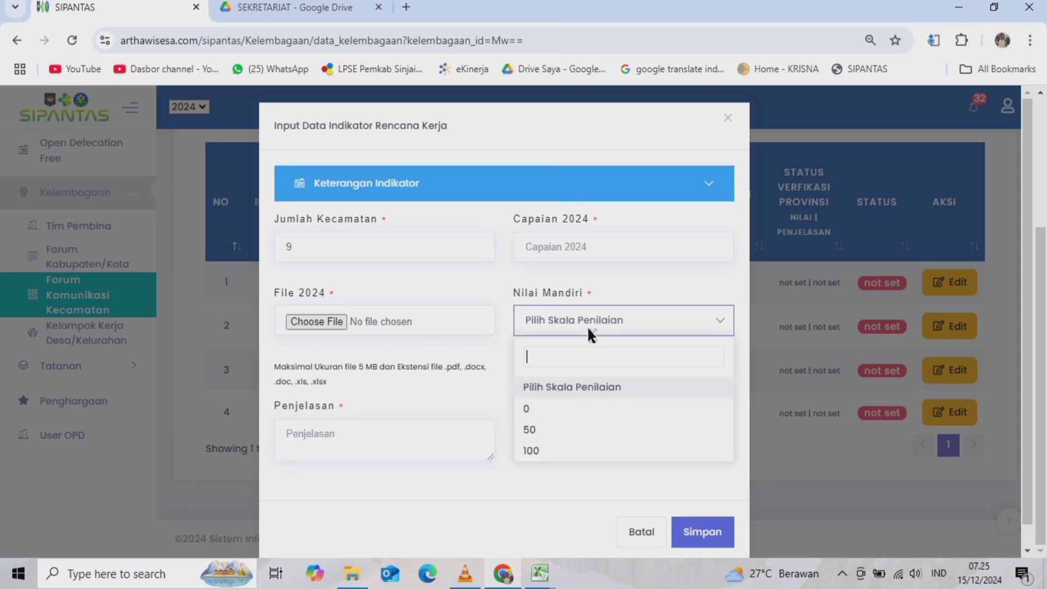
left_click(536, 449)
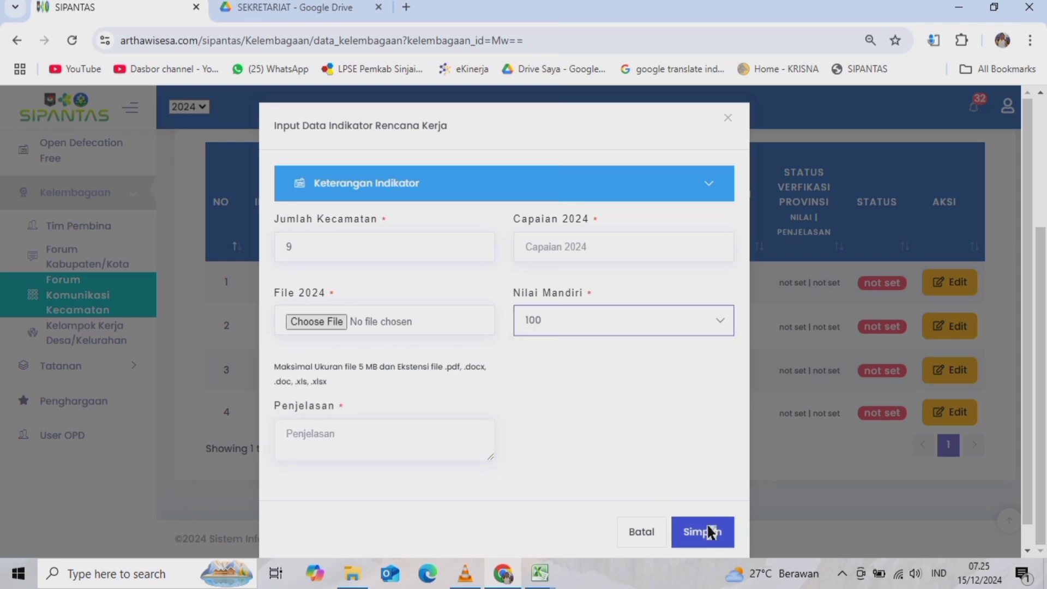
left_click(642, 533)
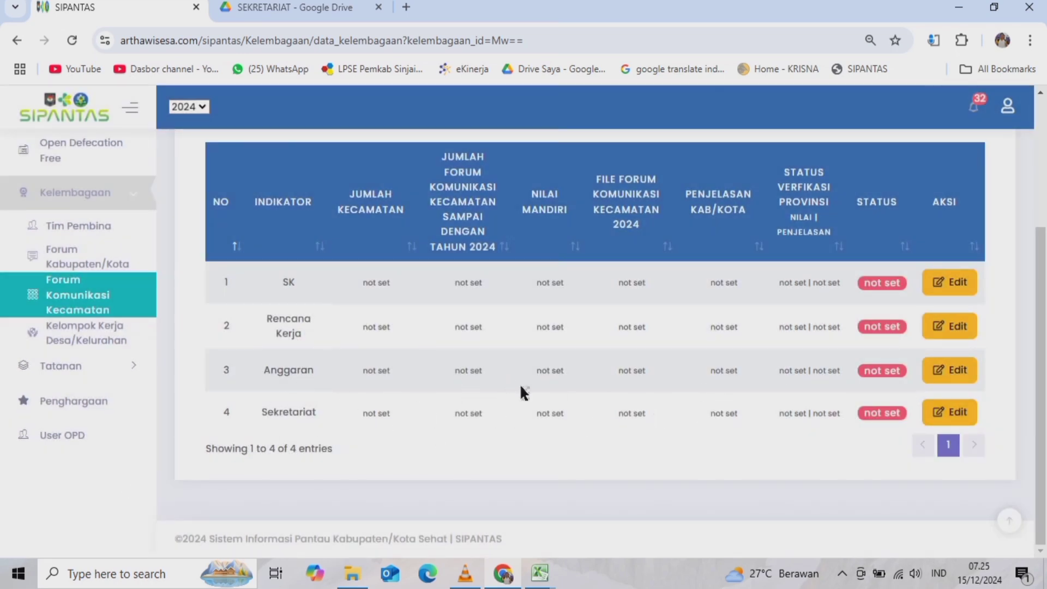
- Open the Anggaran indicator form and read its expanded definition, data source and 100/50/0 scoring criteria
left_click(954, 374)
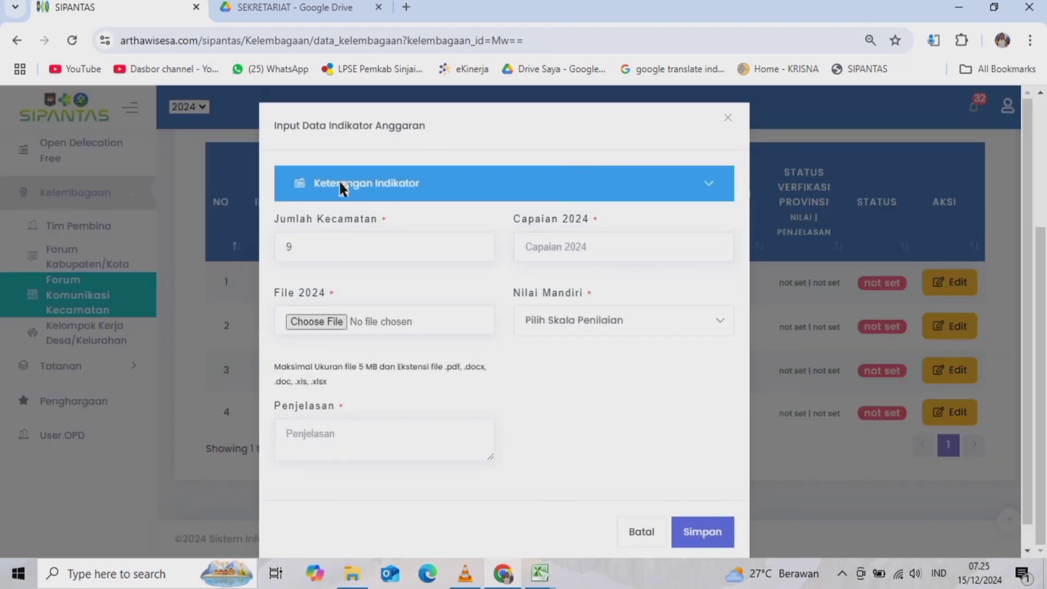
left_click(338, 179)
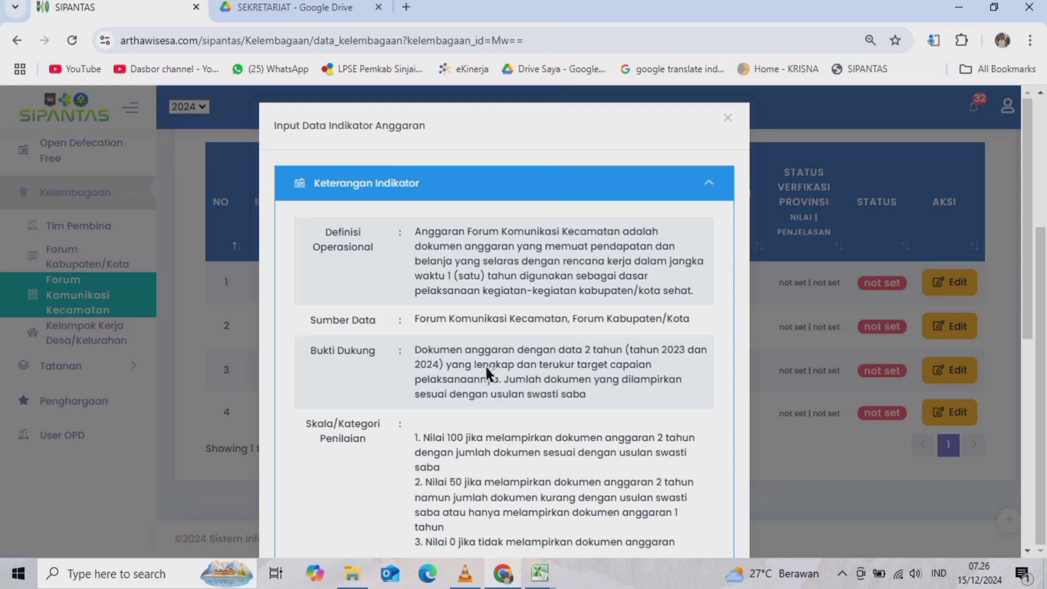
scroll(485, 364, "down", 1)
scroll(485, 364, "down", 3)
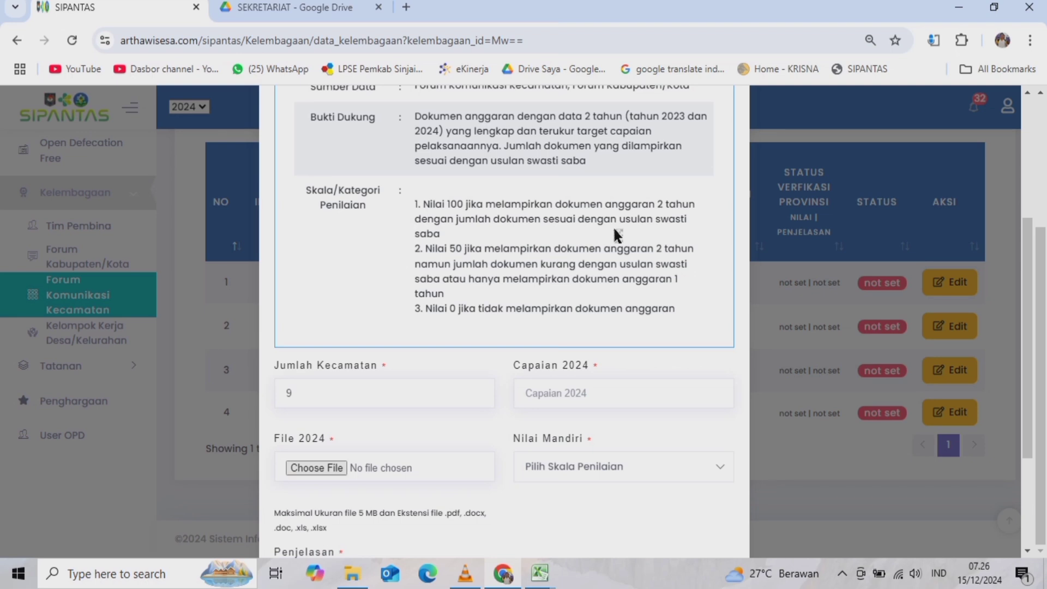
scroll(427, 224, "up", 1)
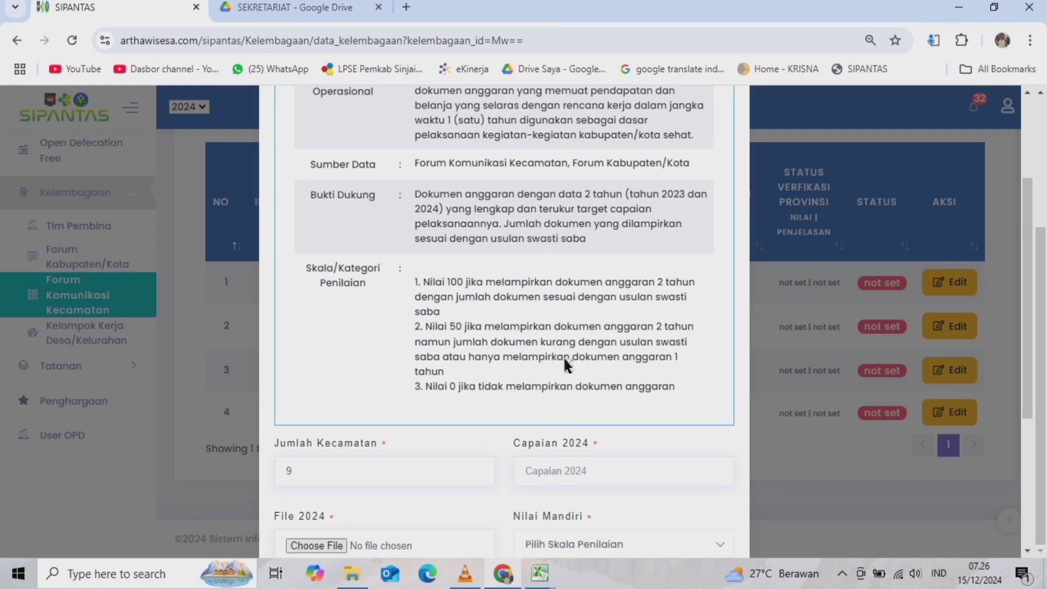
scroll(565, 360, "down", 5)
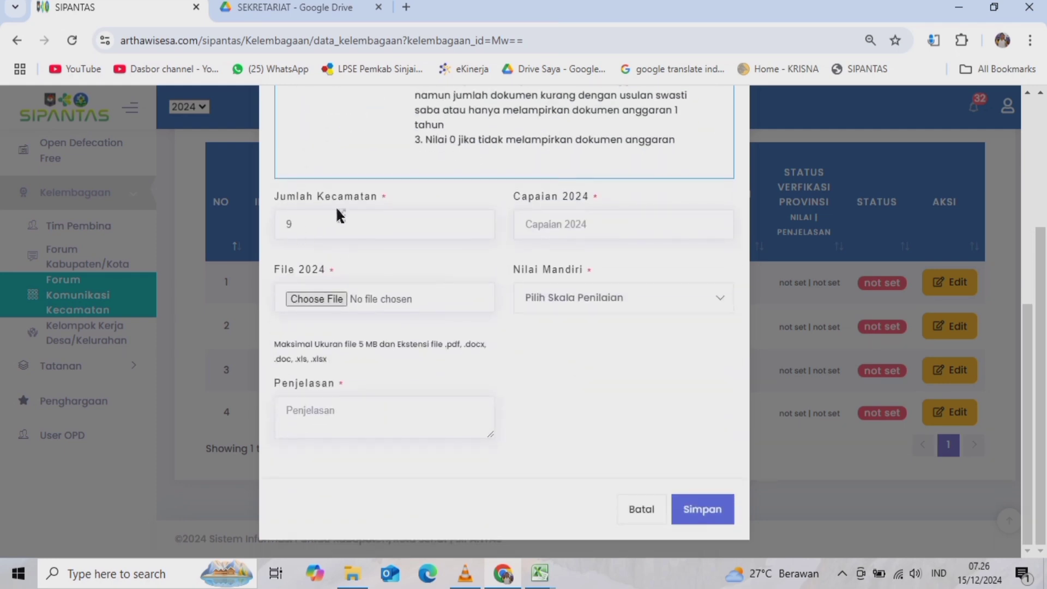
- In the Anggaran form, check the district count and Capaian 2024 fields and set Nilai Mandiri to 100
left_click(305, 224)
left_click(602, 227)
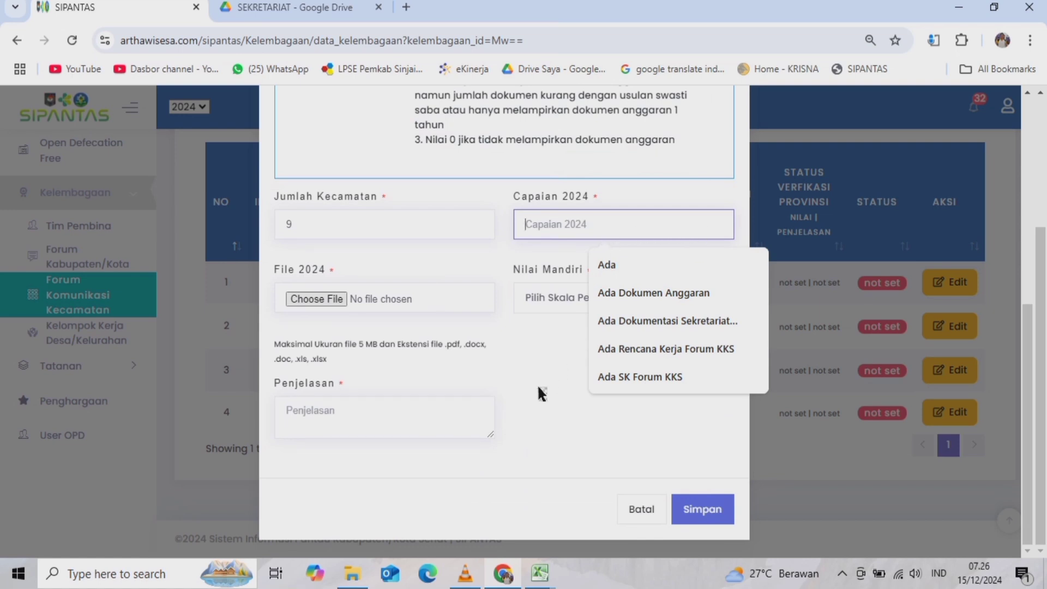
left_click(522, 406)
left_click(658, 304)
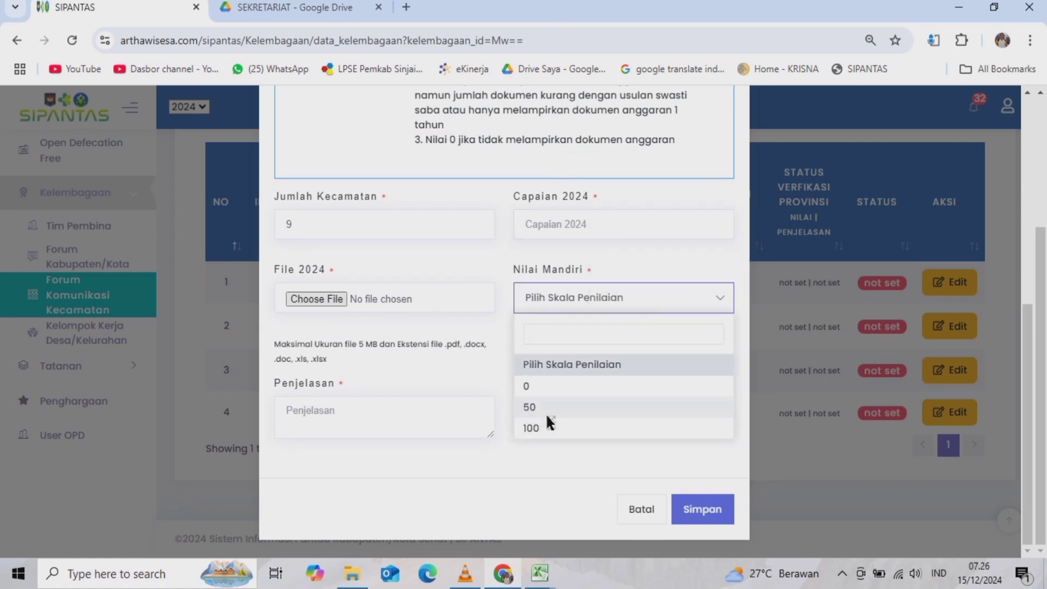
left_click(530, 428)
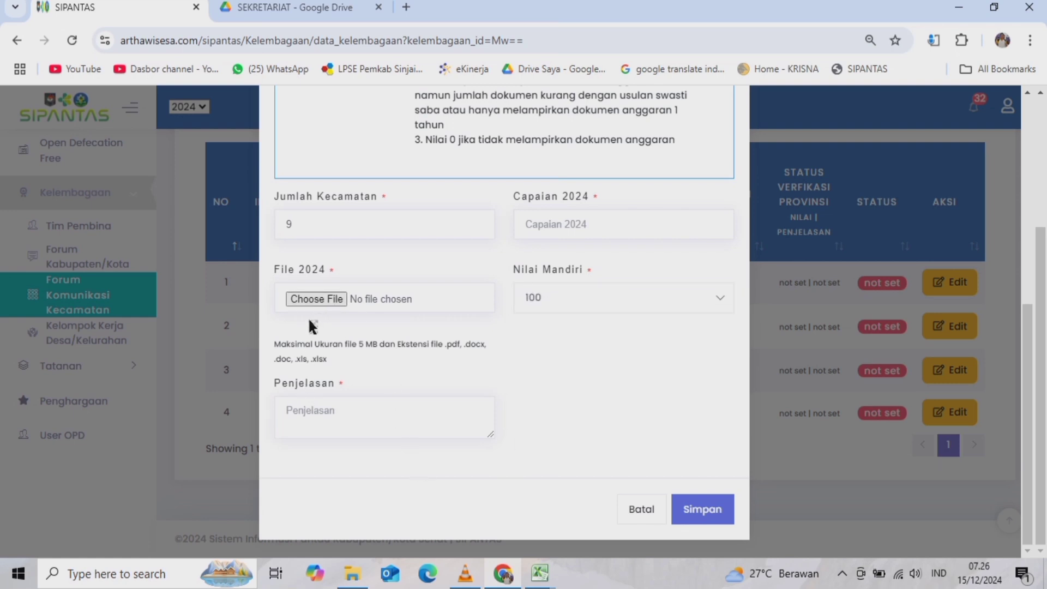
- Browse for the budget recap workbook without attaching it, then cancel the form unsaved
left_click(306, 297)
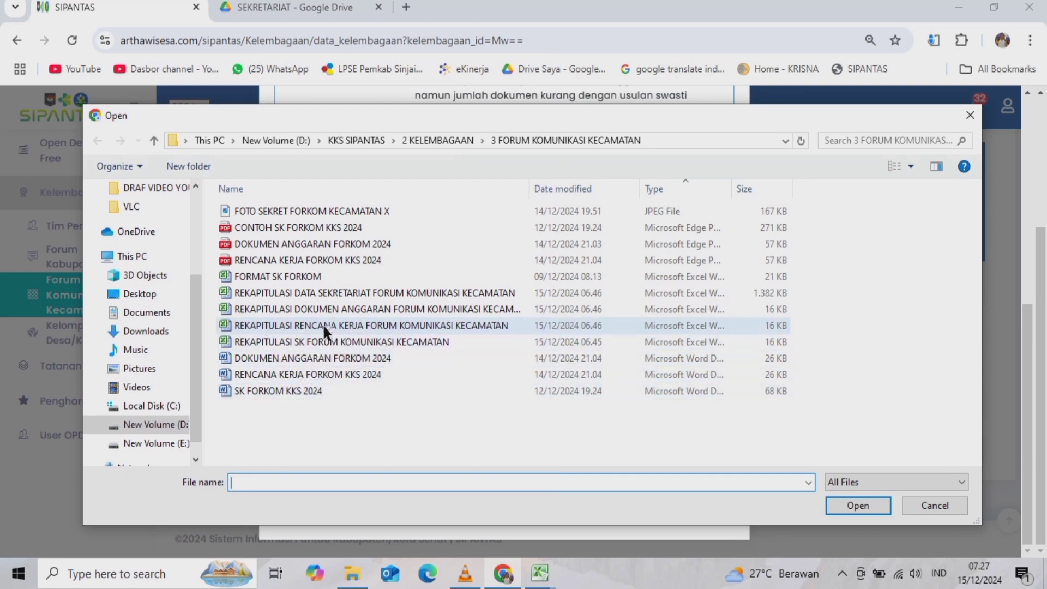
left_click(327, 309)
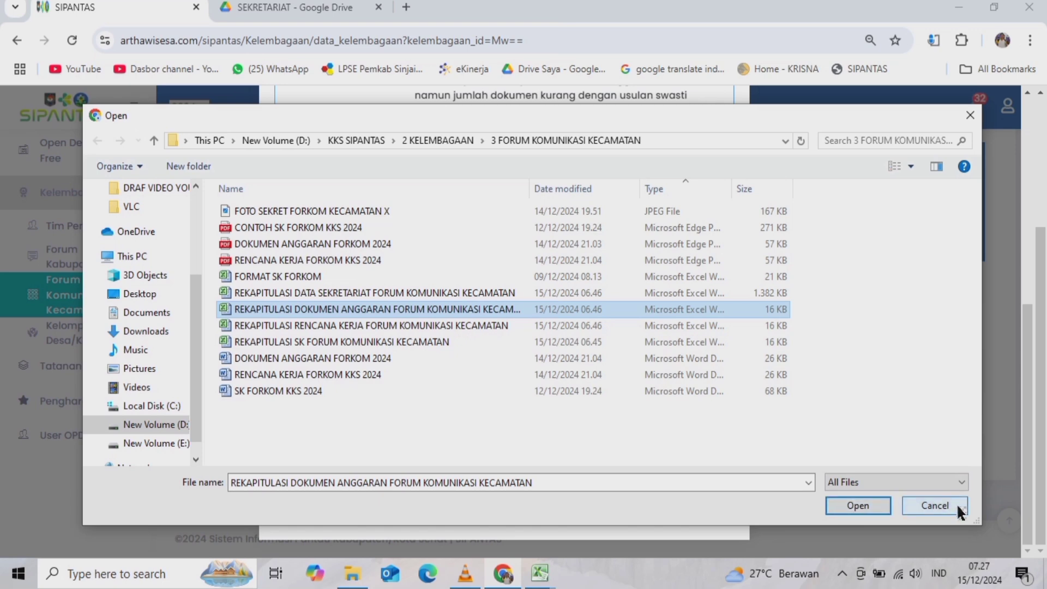
left_click(936, 504)
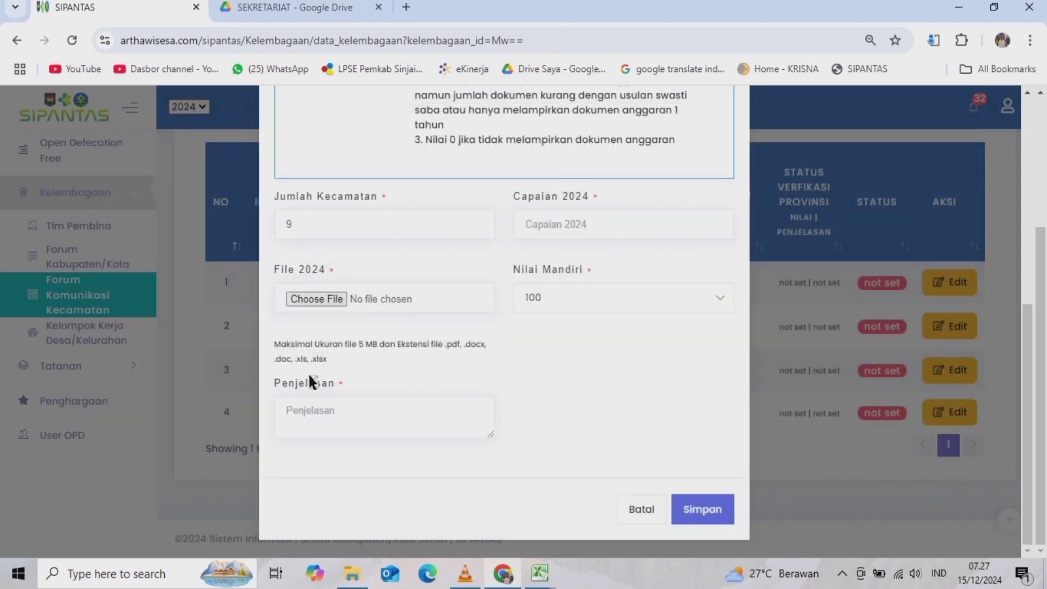
left_click(321, 428)
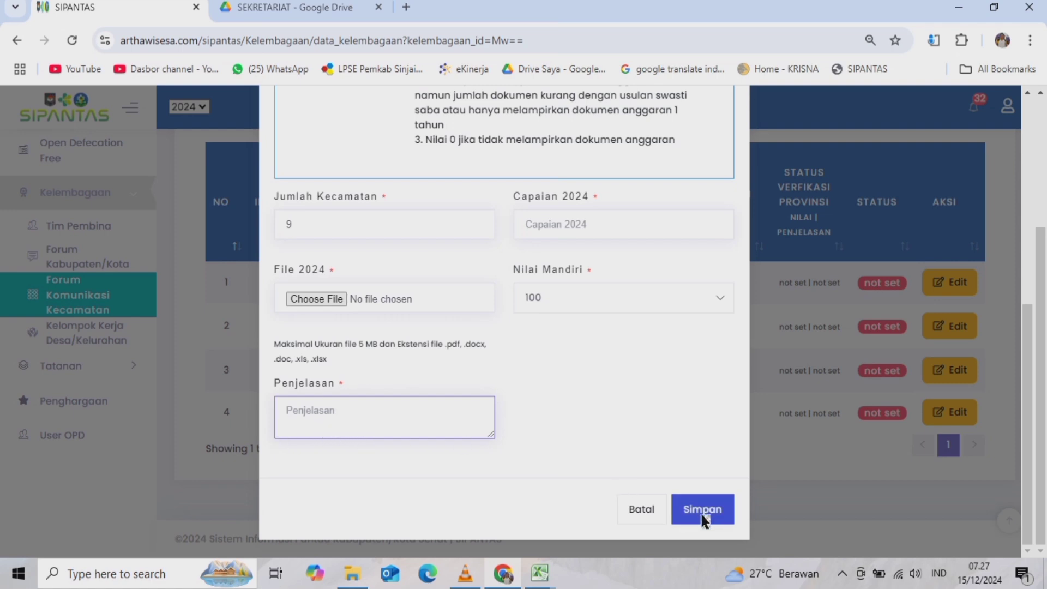
left_click(652, 514)
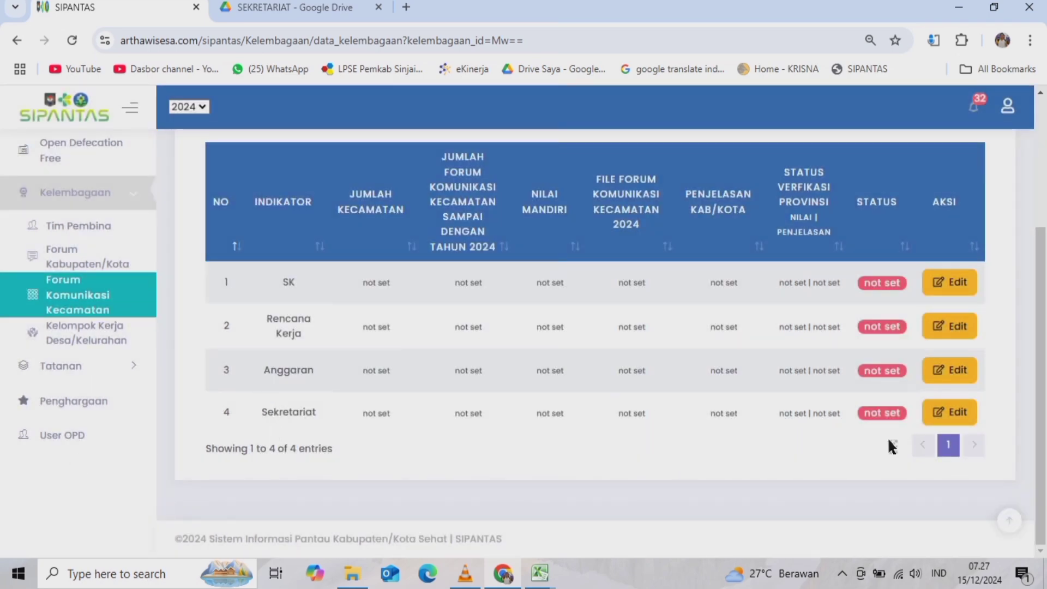
- Open the Sekretariat form, then open the REKAPITULASI DATA SEKRETARIAT workbook from the forum folder
left_click(941, 415)
left_click(352, 573)
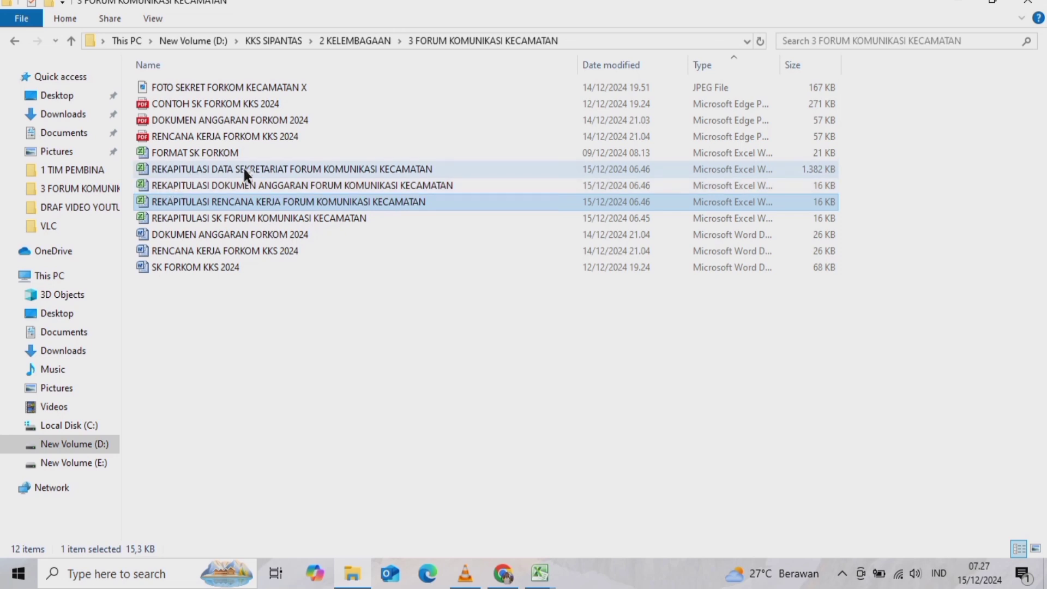
double_click(269, 169)
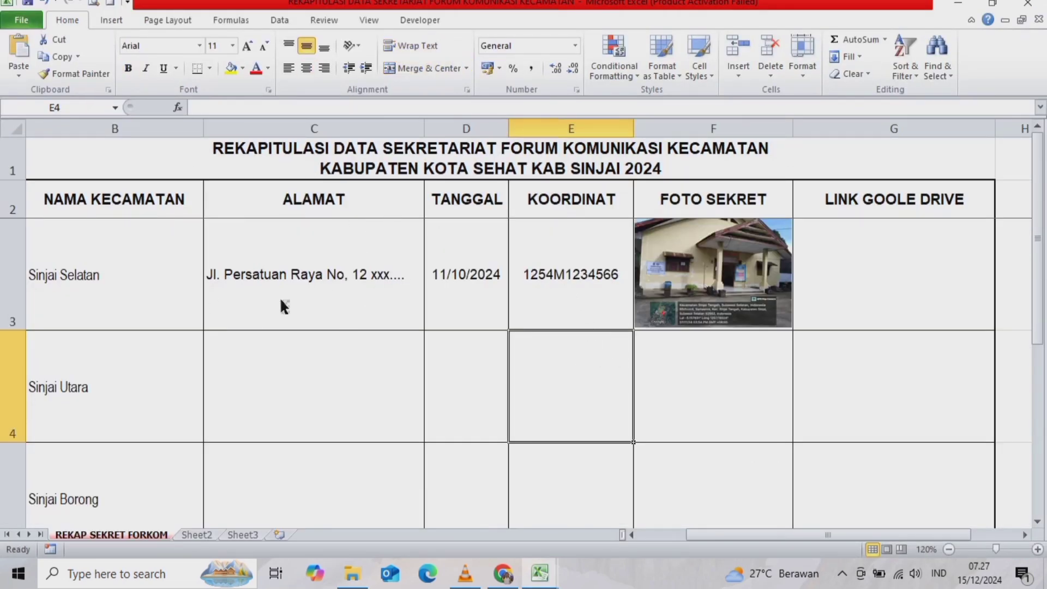
- Review Sinjai Selatan's row B3–G3, noting the empty Google Drive link cell, then return to SIPANTAS
left_click(89, 294)
left_click_drag(88, 295, 113, 466)
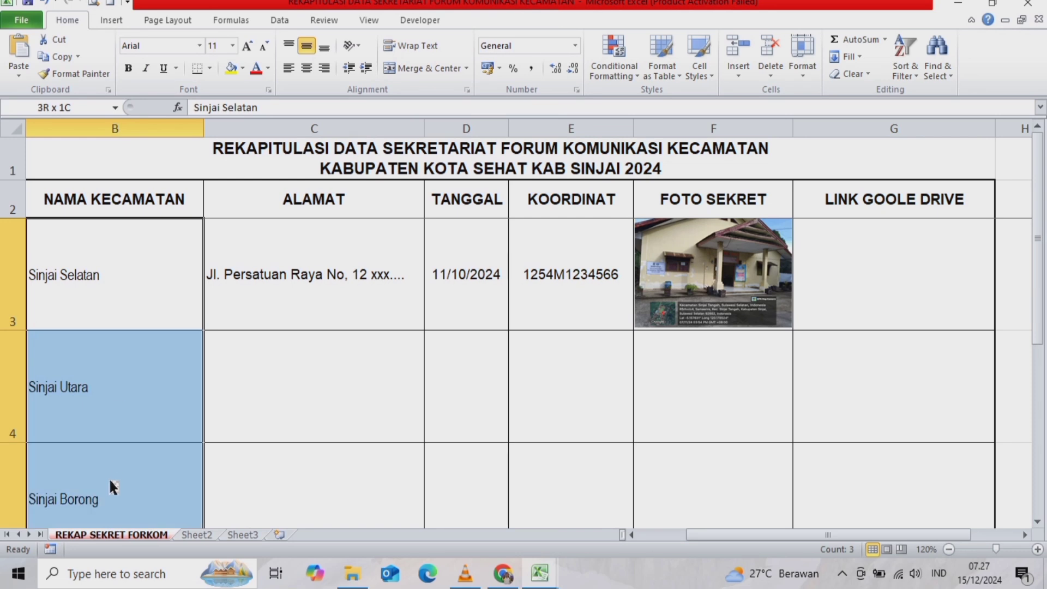
left_click(321, 385)
left_click(282, 258)
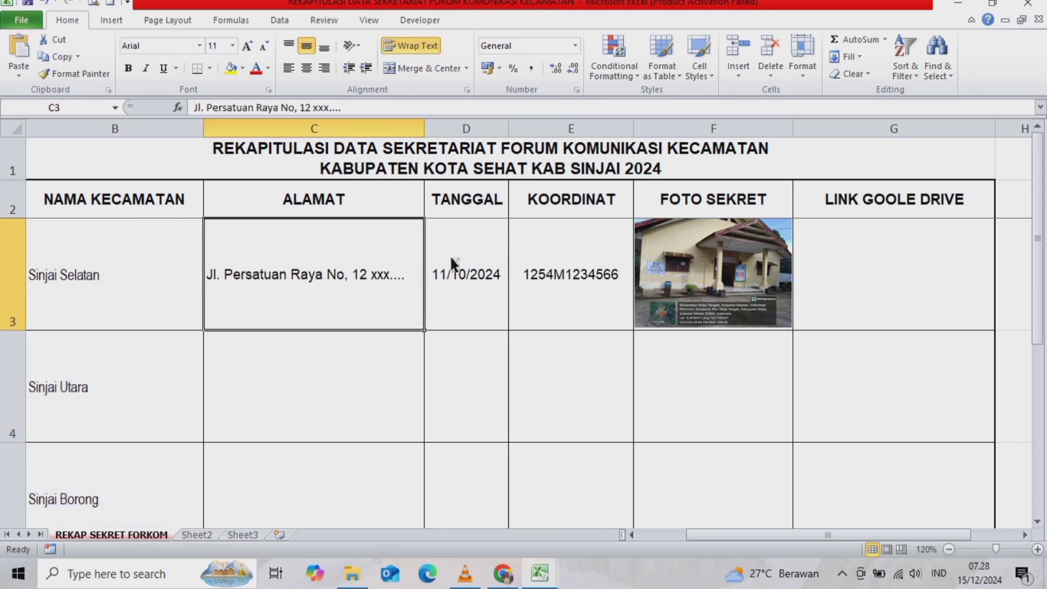
left_click(479, 267)
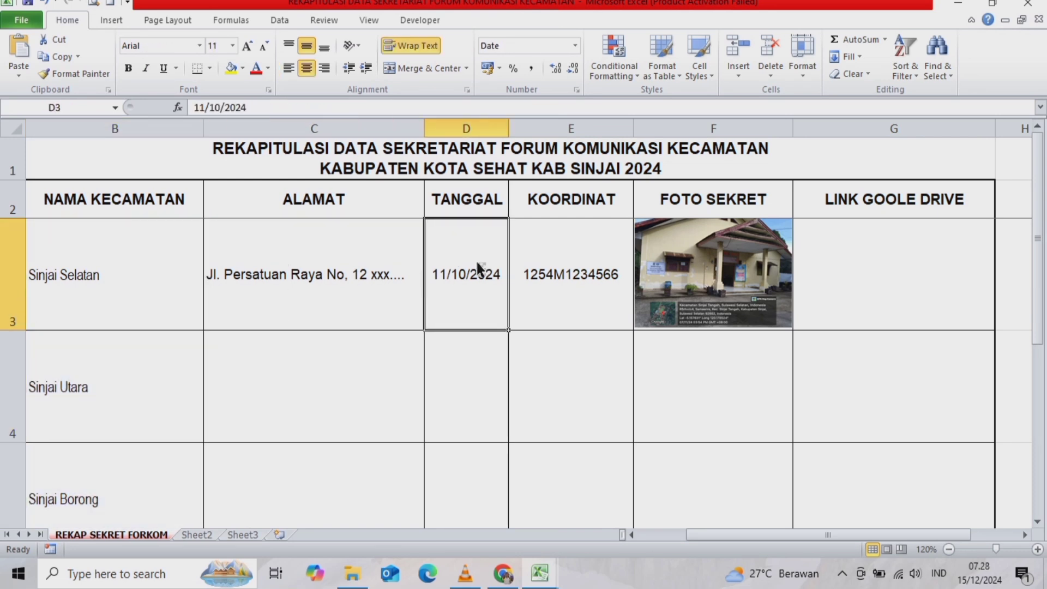
left_click(565, 263)
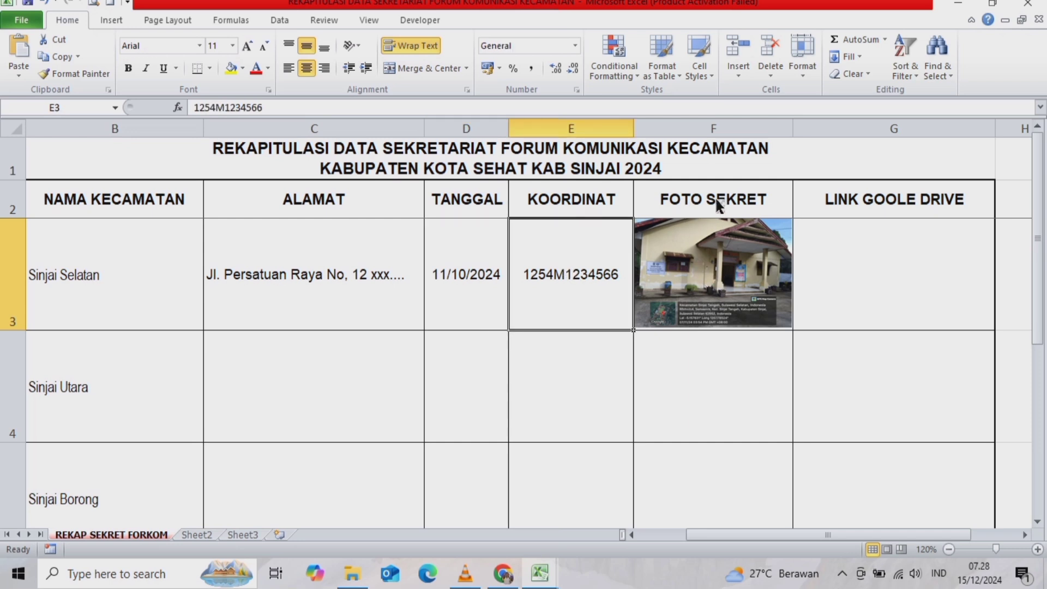
left_click(790, 353)
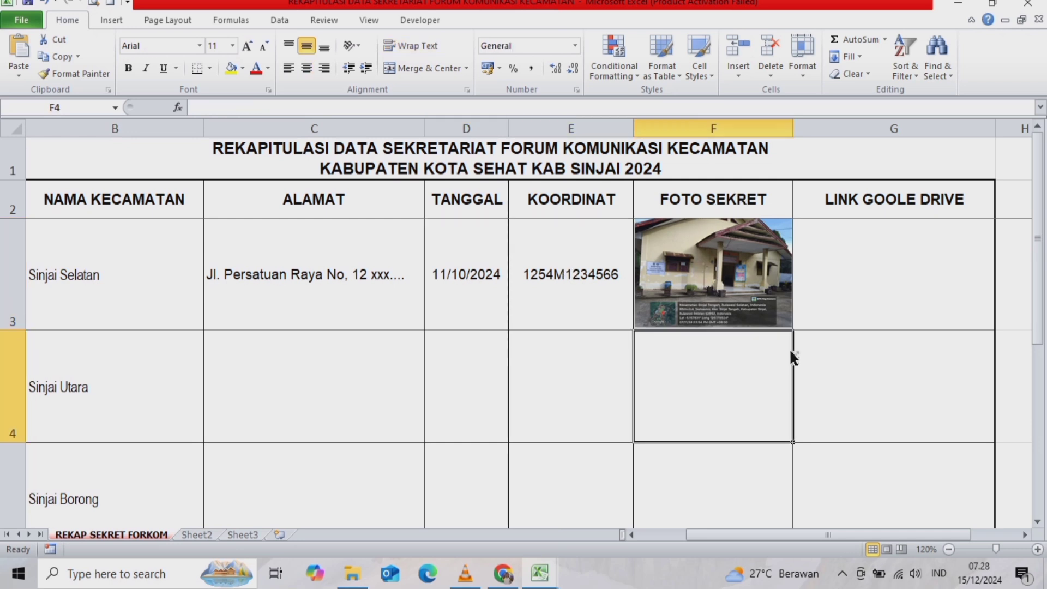
left_click(854, 267)
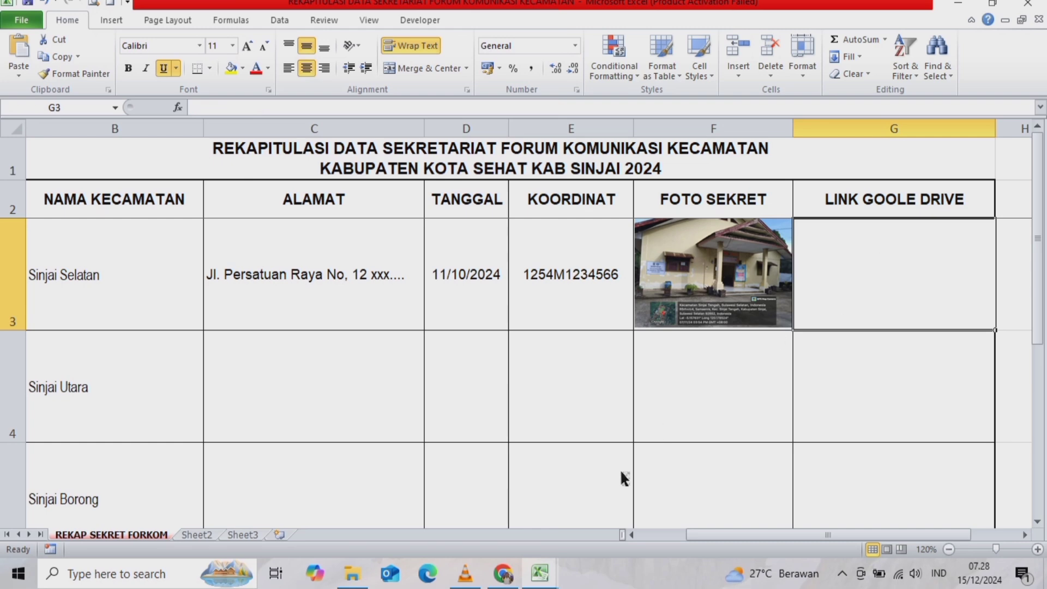
left_click(504, 572)
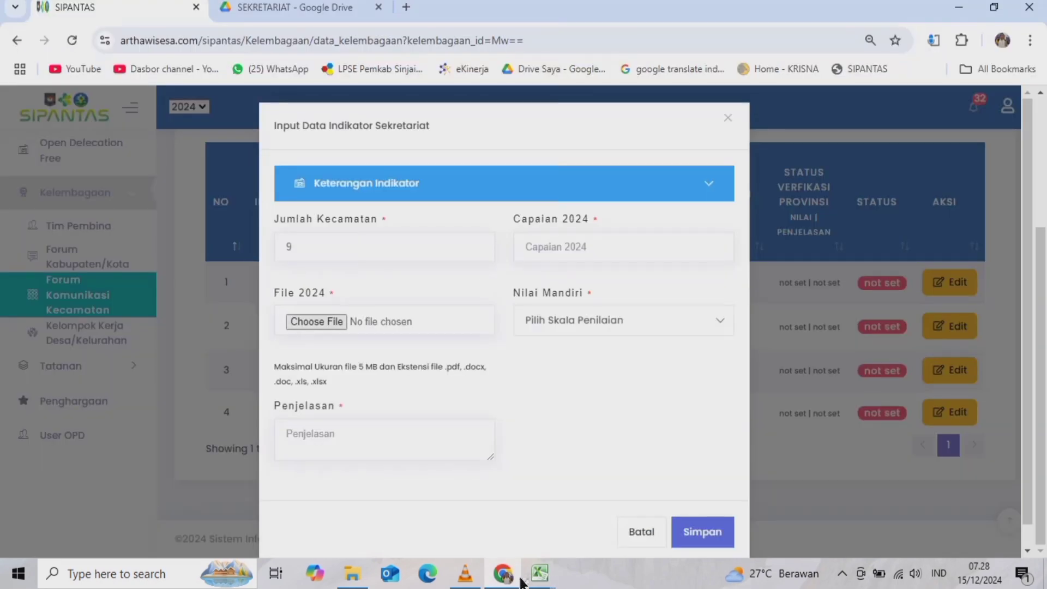
- Open the sharing settings for FOTO SEKRET FORKOM KECAMATAN X.jpeg in the SEKRETARIAT Drive folder
left_click(263, 5)
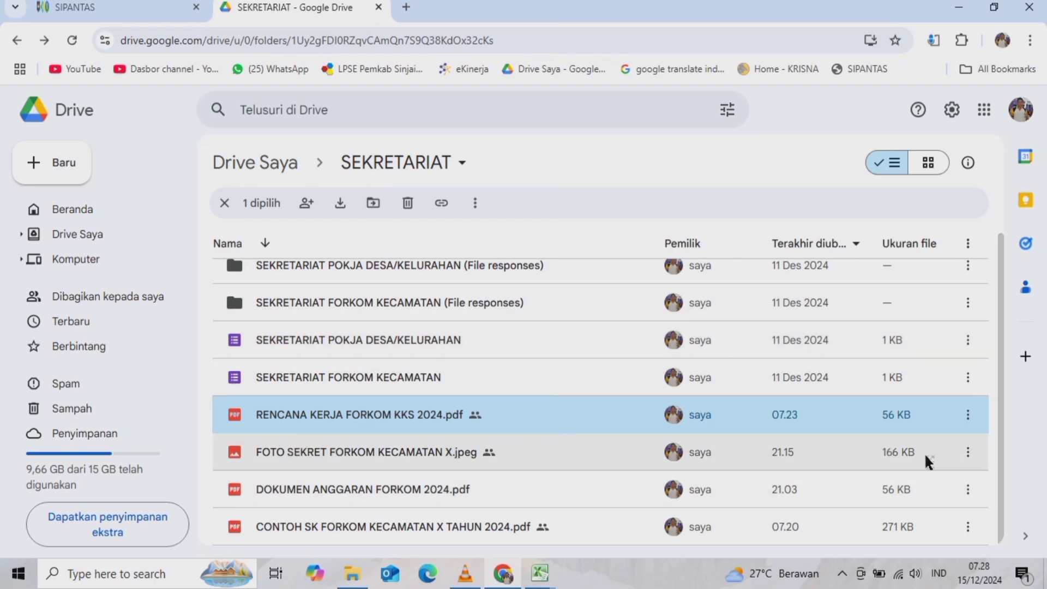
left_click(376, 457)
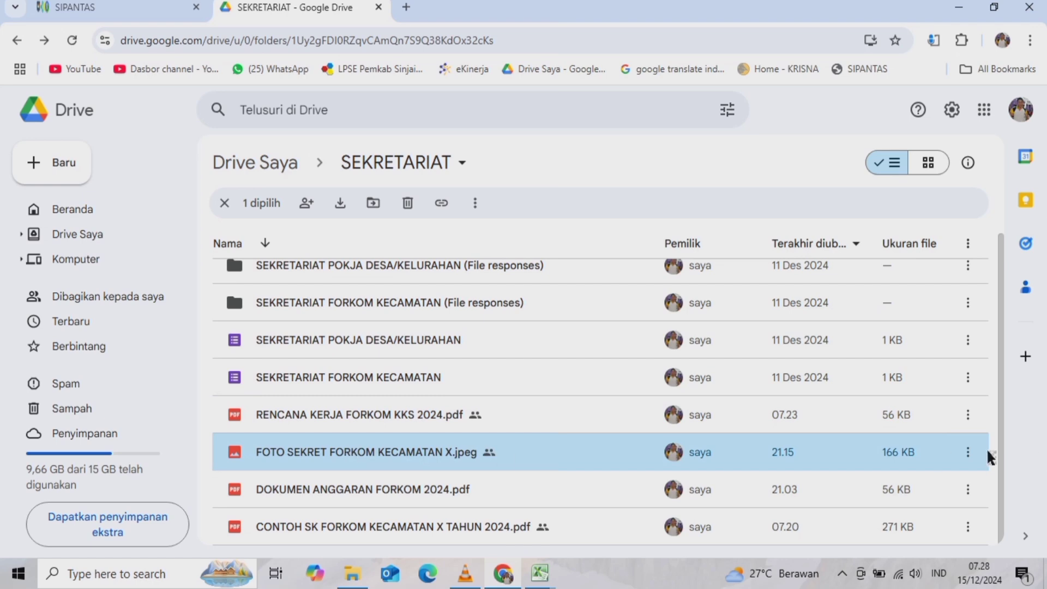
left_click(970, 456)
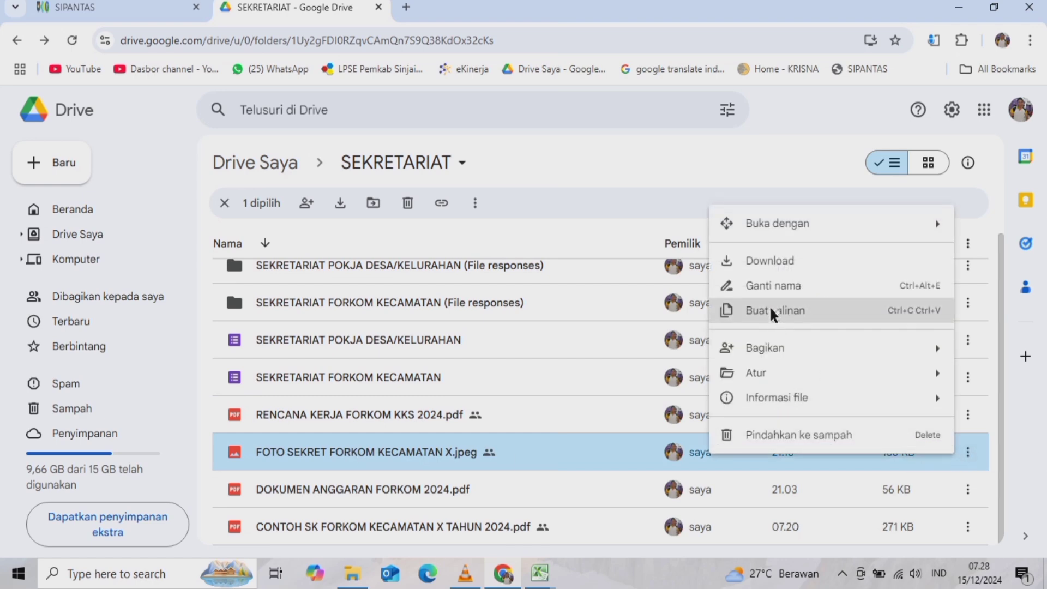
mouse_move(754, 355)
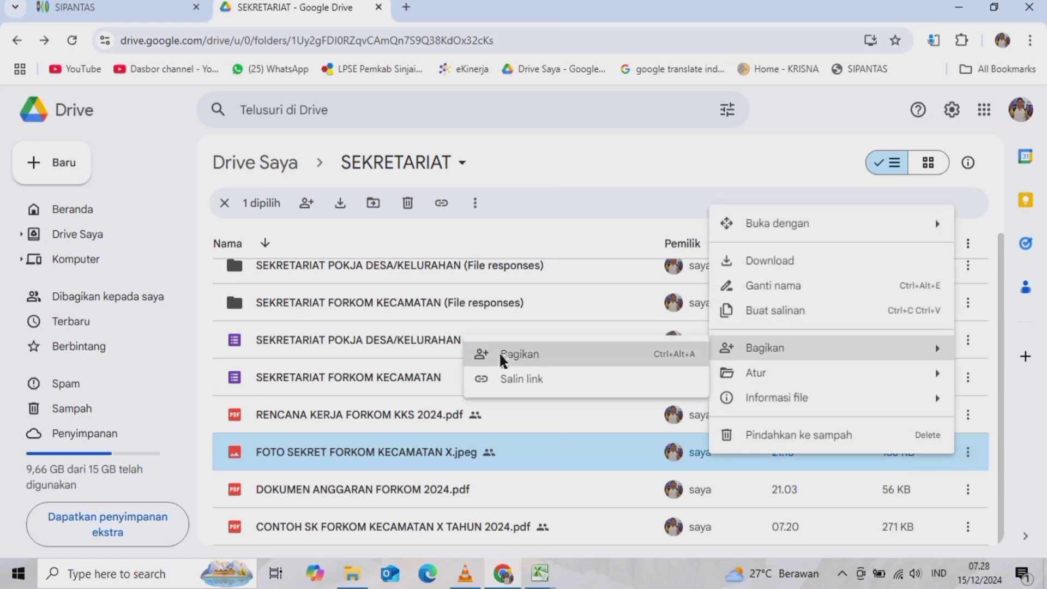
left_click(504, 355)
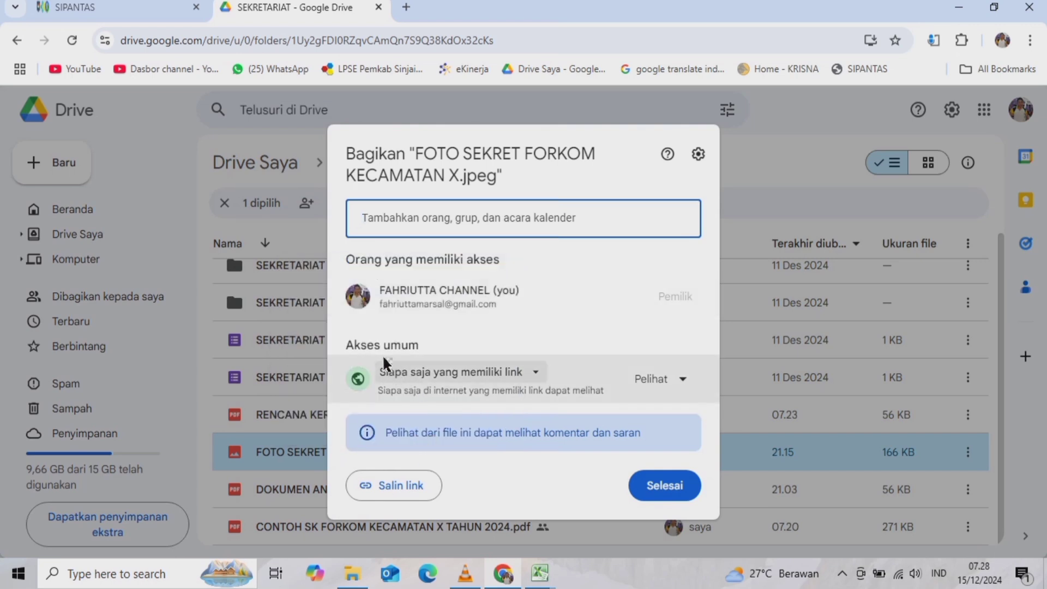
- Set general access to Anyone with the link as Viewer and copy the photo's link
left_click(531, 373)
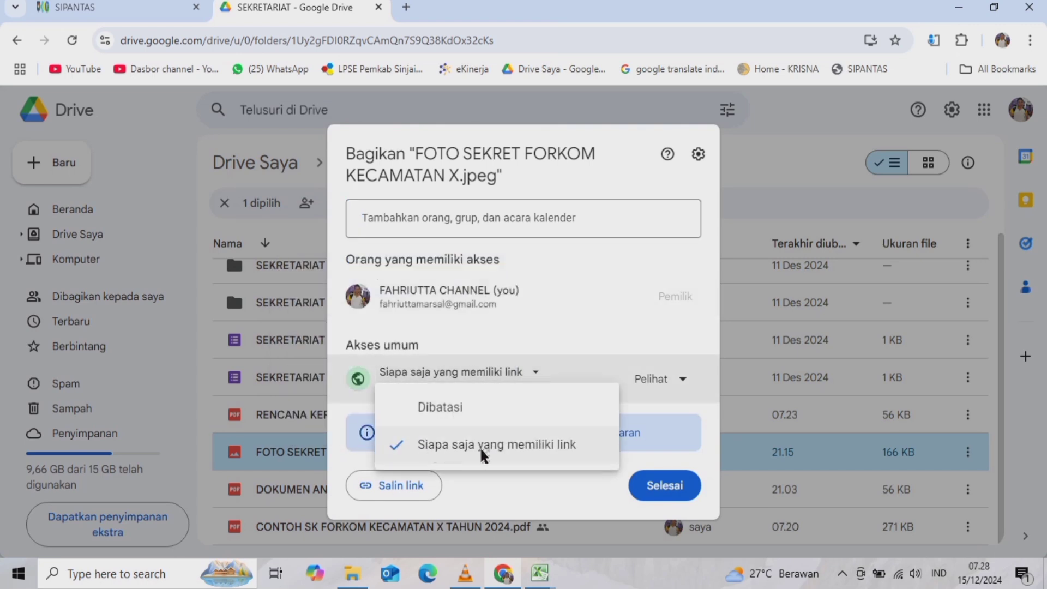
left_click(530, 453)
left_click(680, 389)
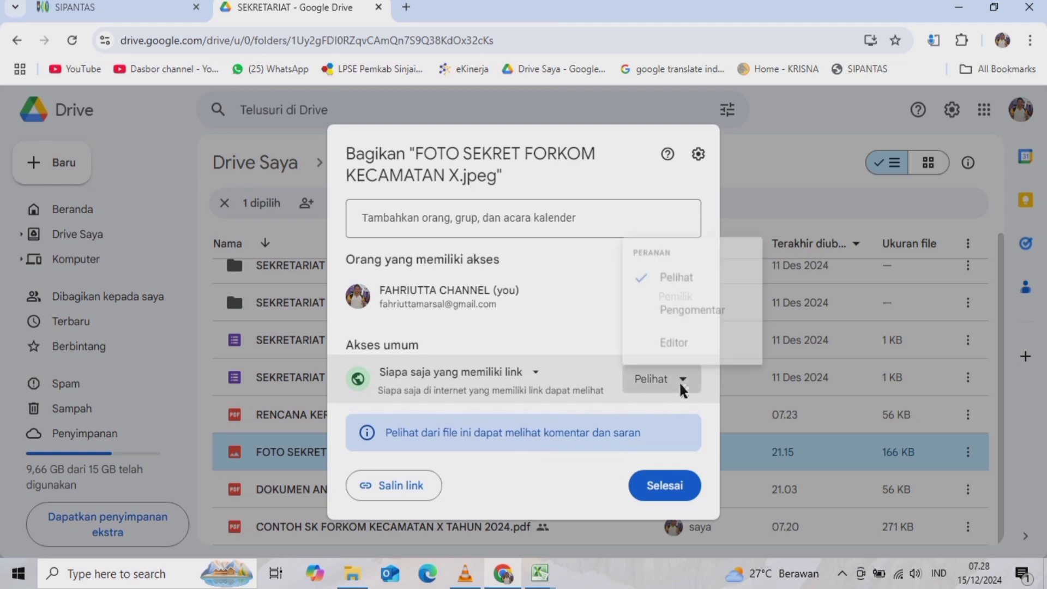
left_click(681, 388)
left_click(683, 387)
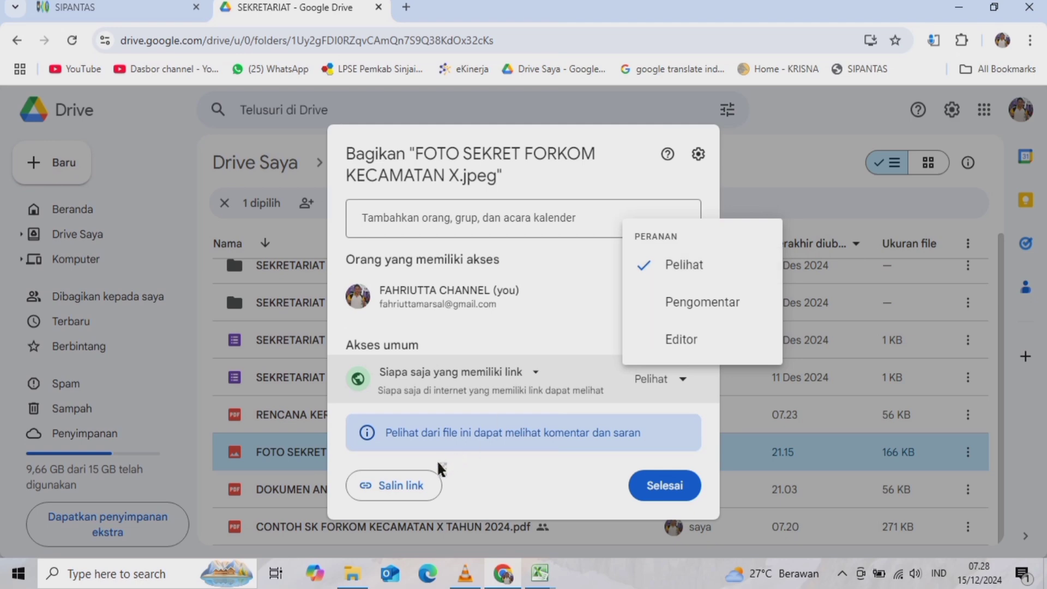
left_click(390, 487)
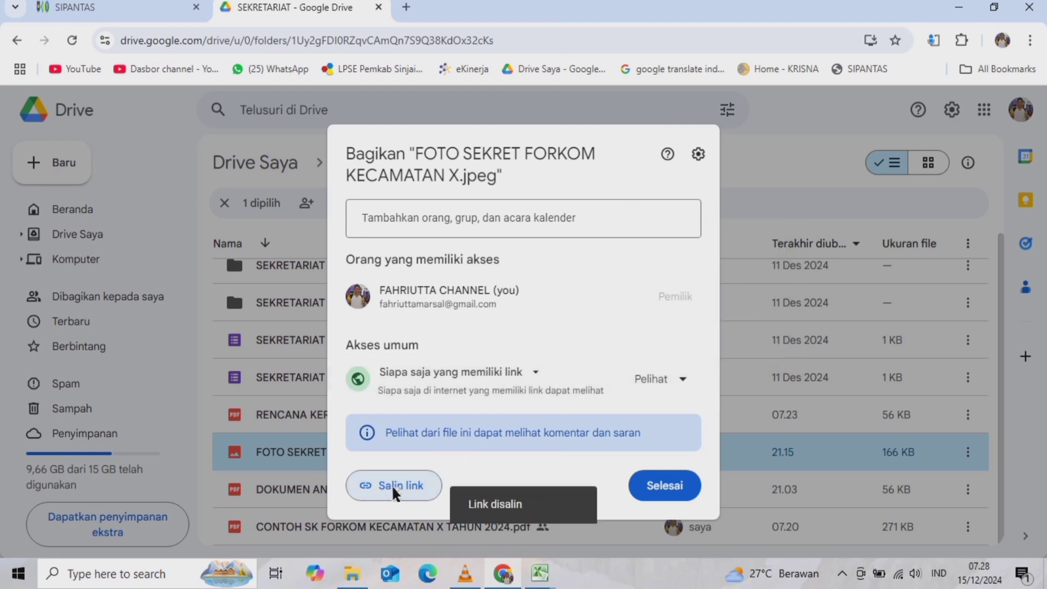
left_click(676, 487)
mouse_move(536, 579)
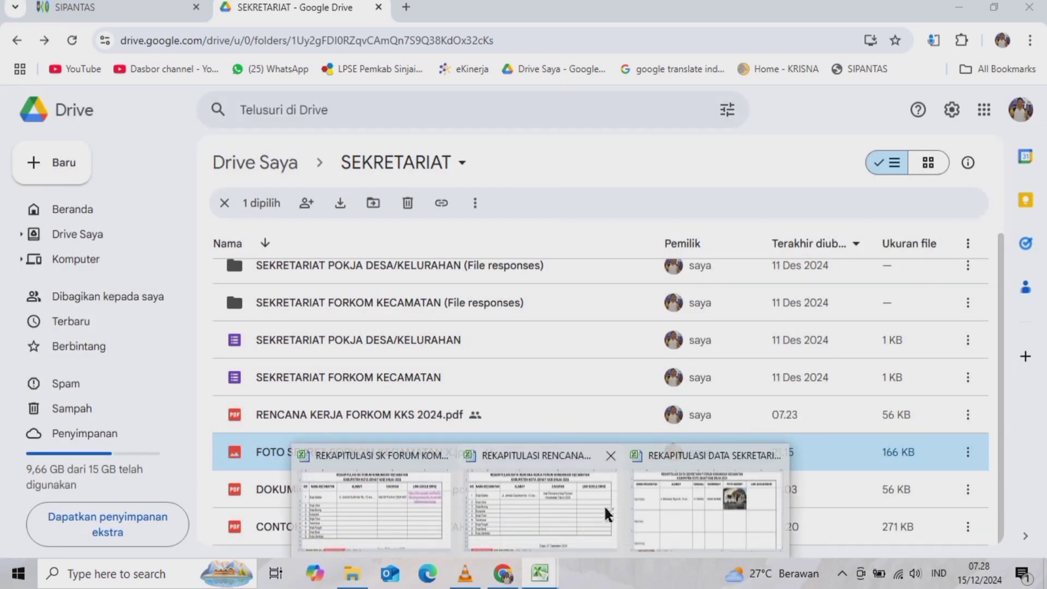
left_click(665, 486)
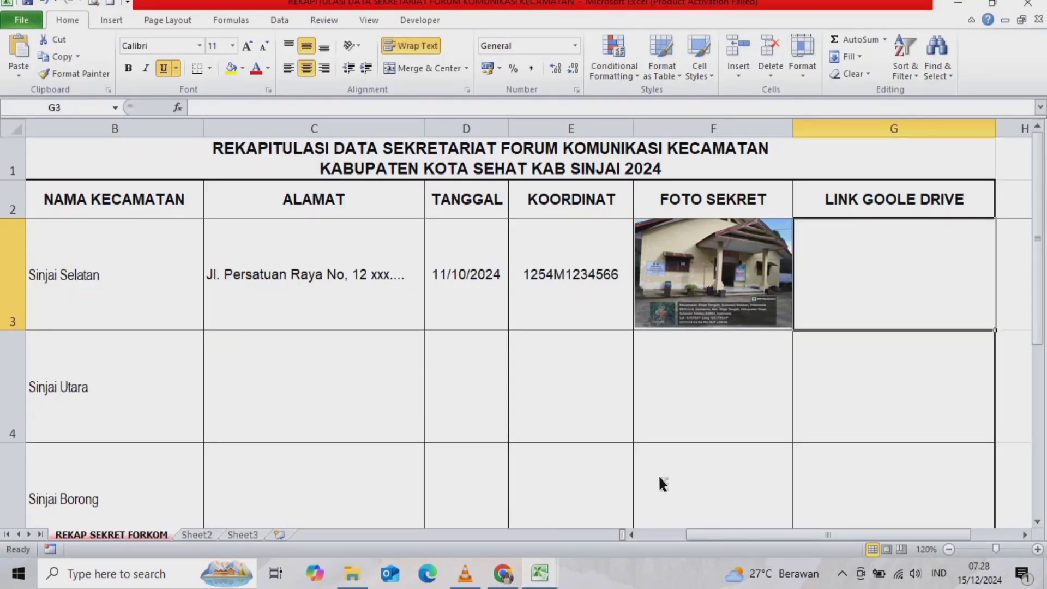
- Insert the copied Drive URL as a hyperlink in cell G3 for Sinjai Selatan
right_click(848, 261)
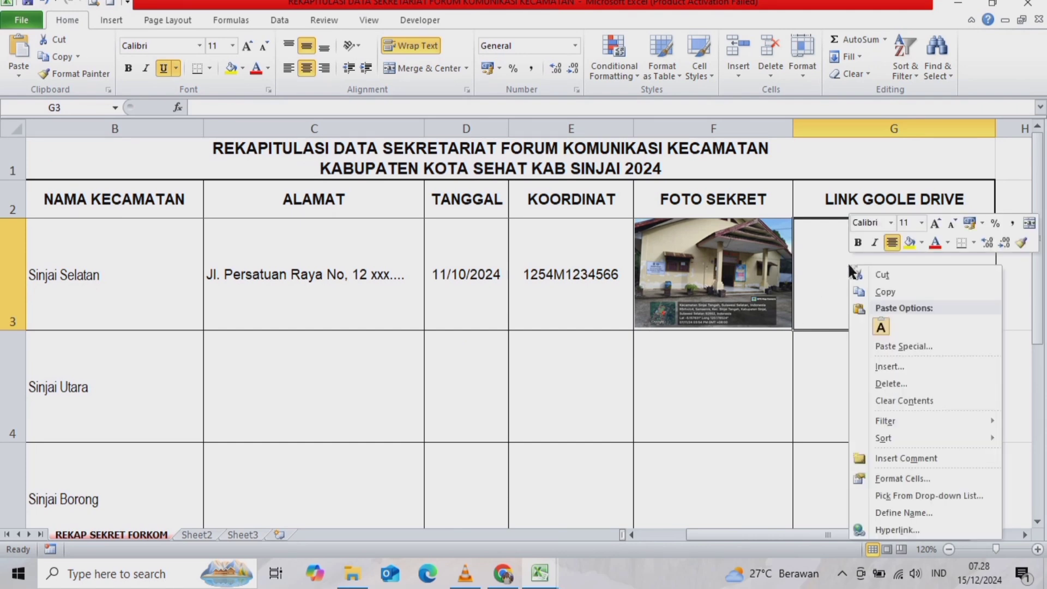
left_click(886, 528)
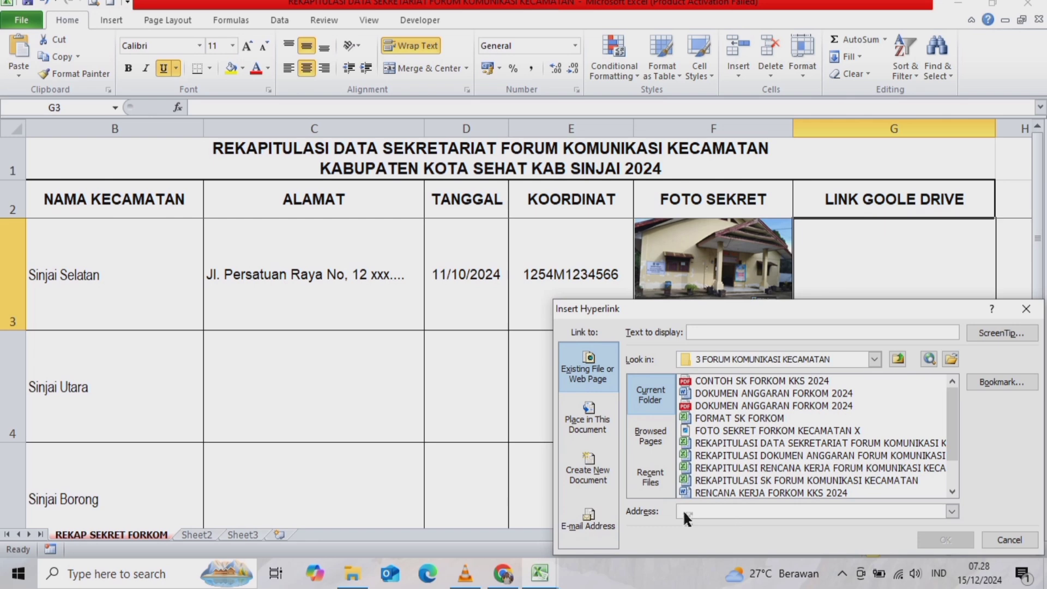
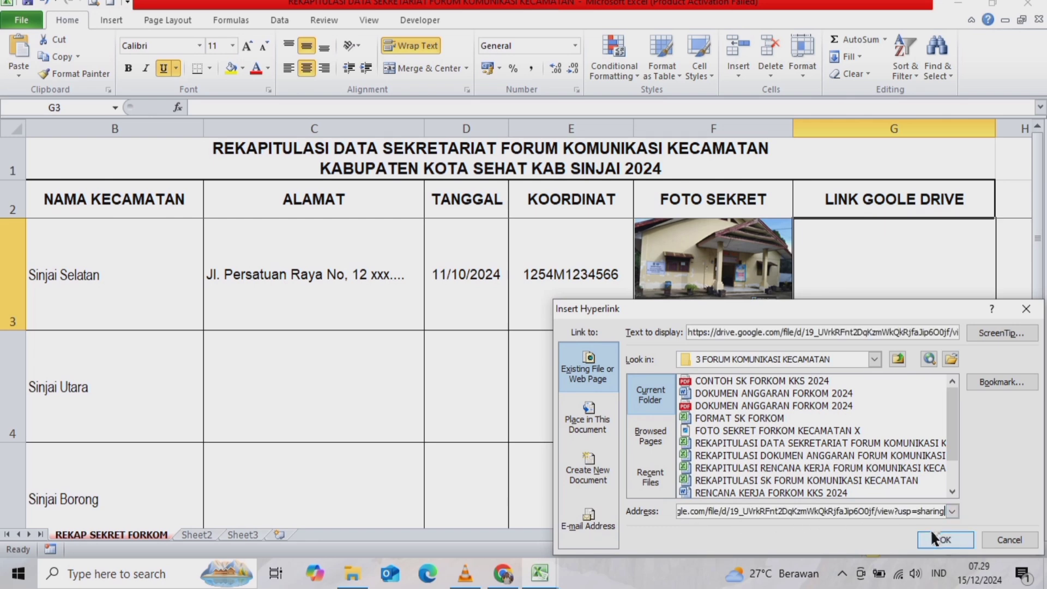
left_click(935, 538)
left_click(695, 439)
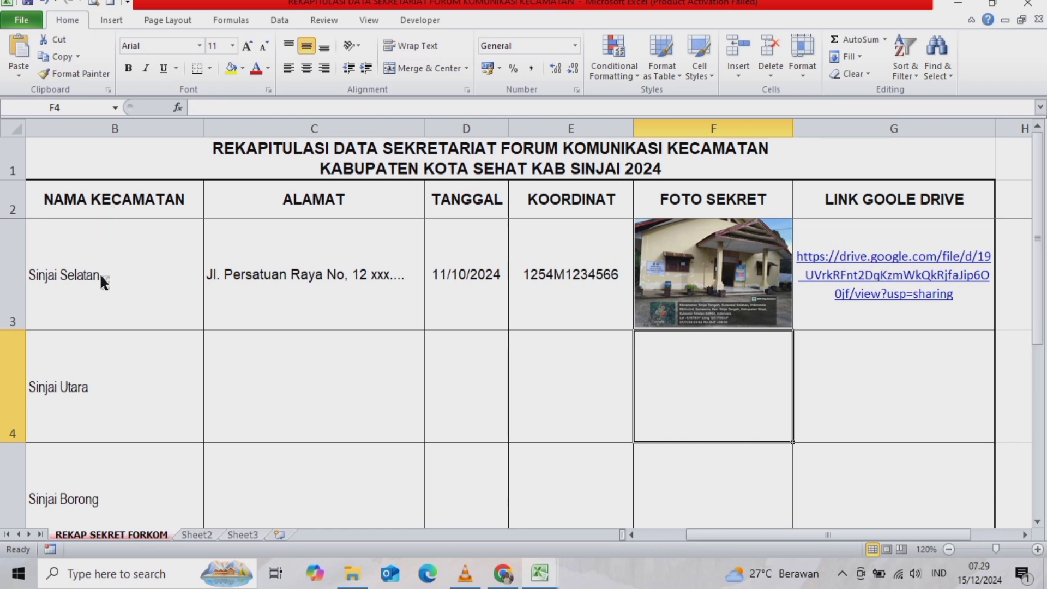
- Test that the G3 link shows the secretariat photo, look over row 4, then return to Google Drive
left_click(878, 281)
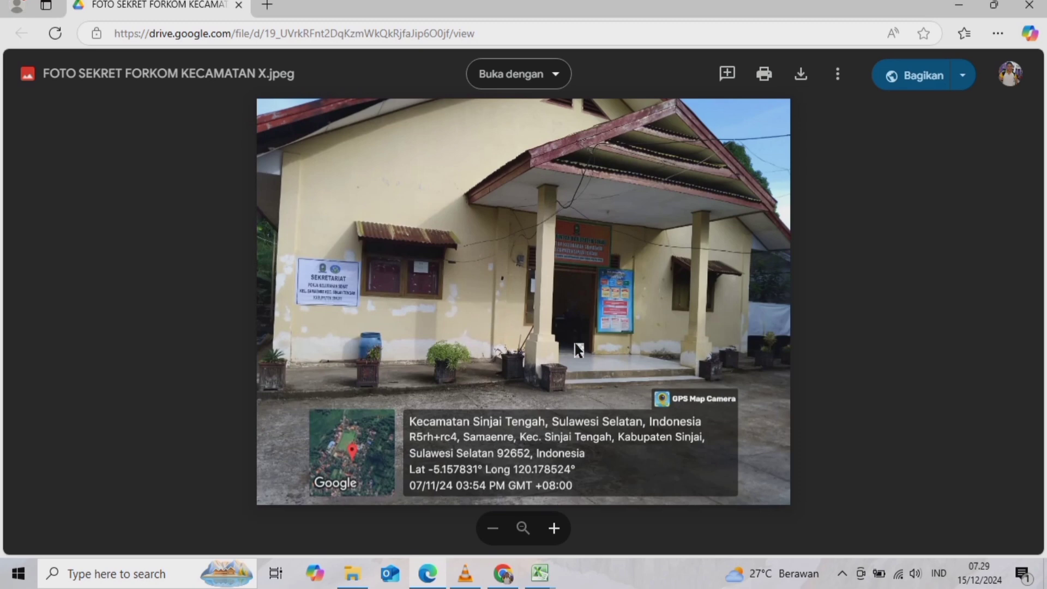
left_click(1029, 4)
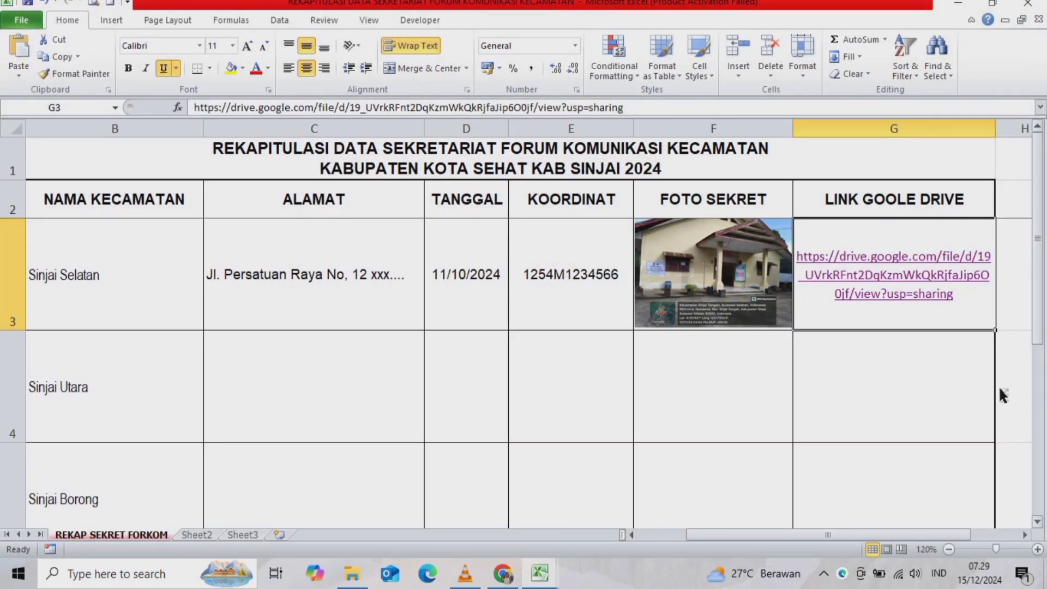
left_click(143, 425)
left_click_drag(143, 431, 143, 483)
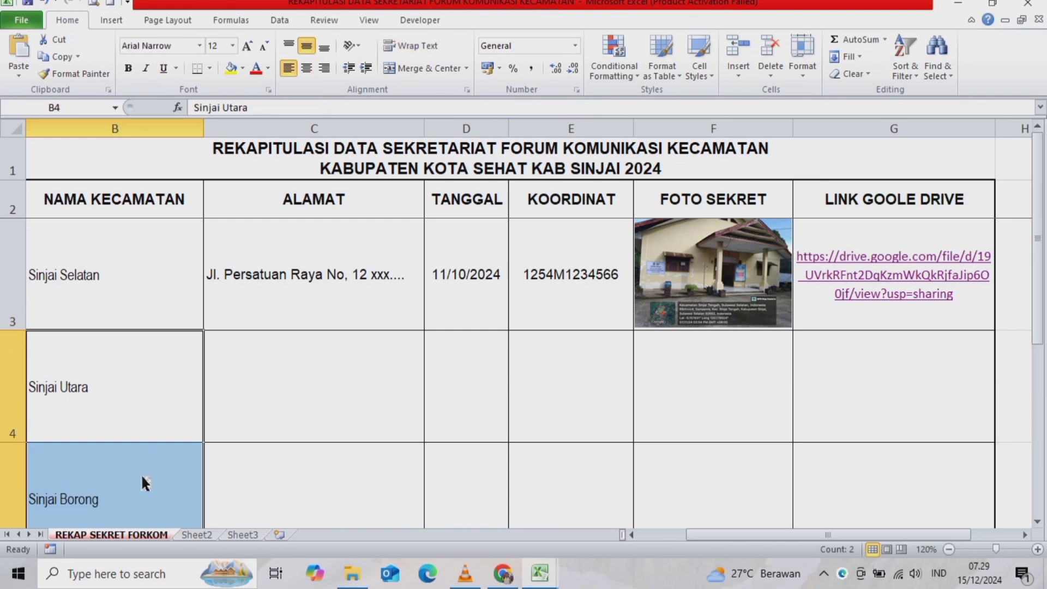
left_click(327, 384)
left_click(488, 396)
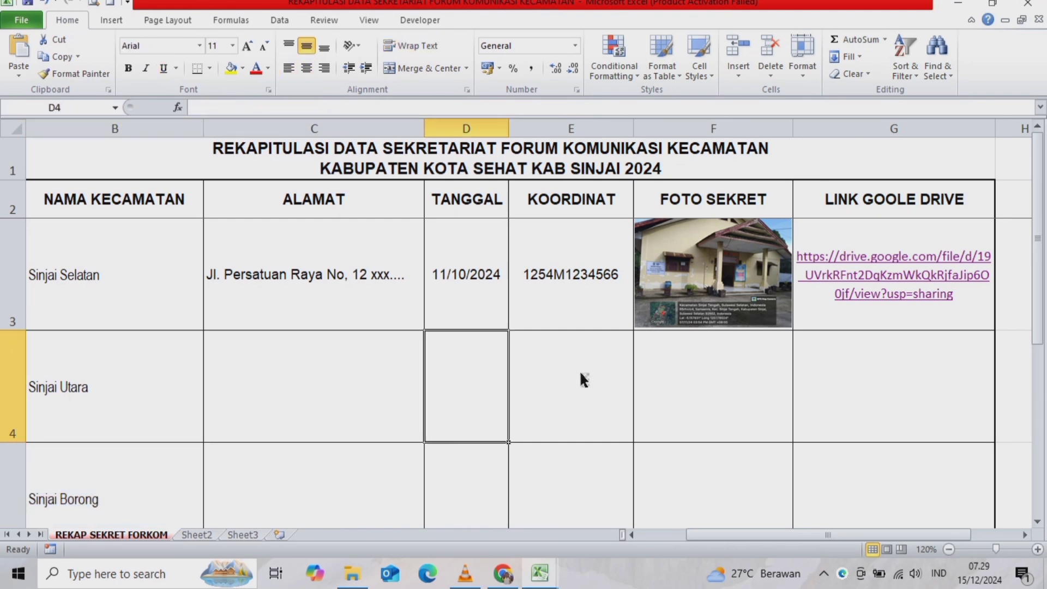
left_click(606, 374)
left_click(891, 415)
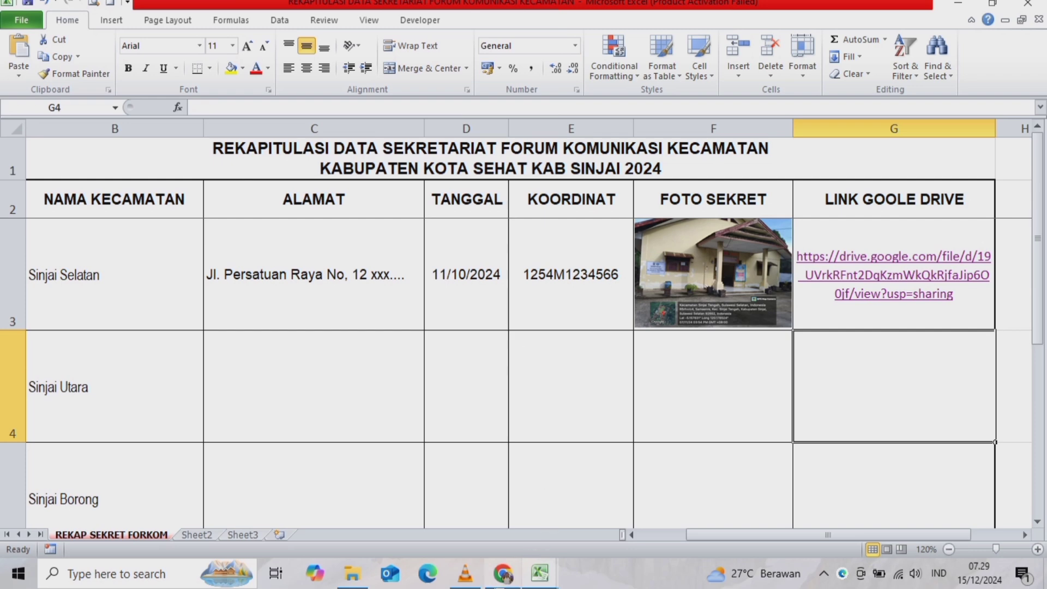
left_click(502, 574)
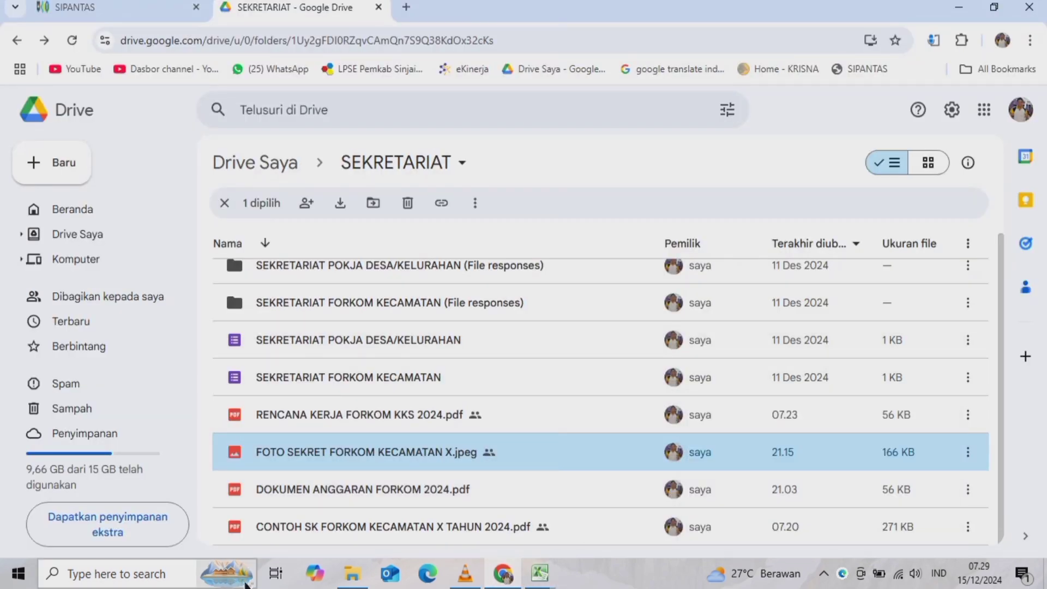
- Reopen the Sekretariat indicator form in SIPANTAS, browsing for the recap workbook but attaching nothing
left_click(120, 7)
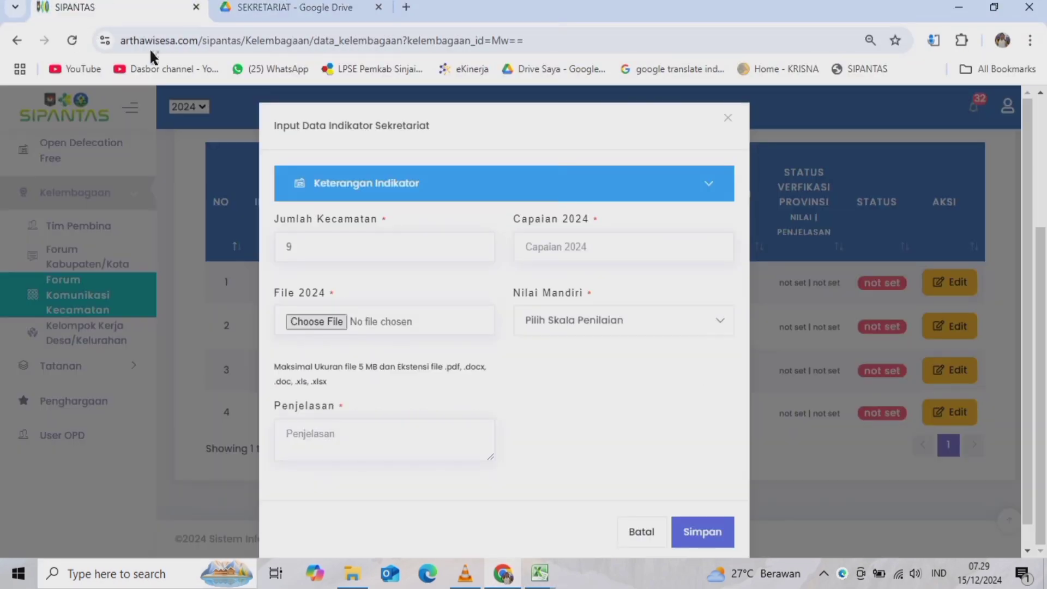
left_click(632, 529)
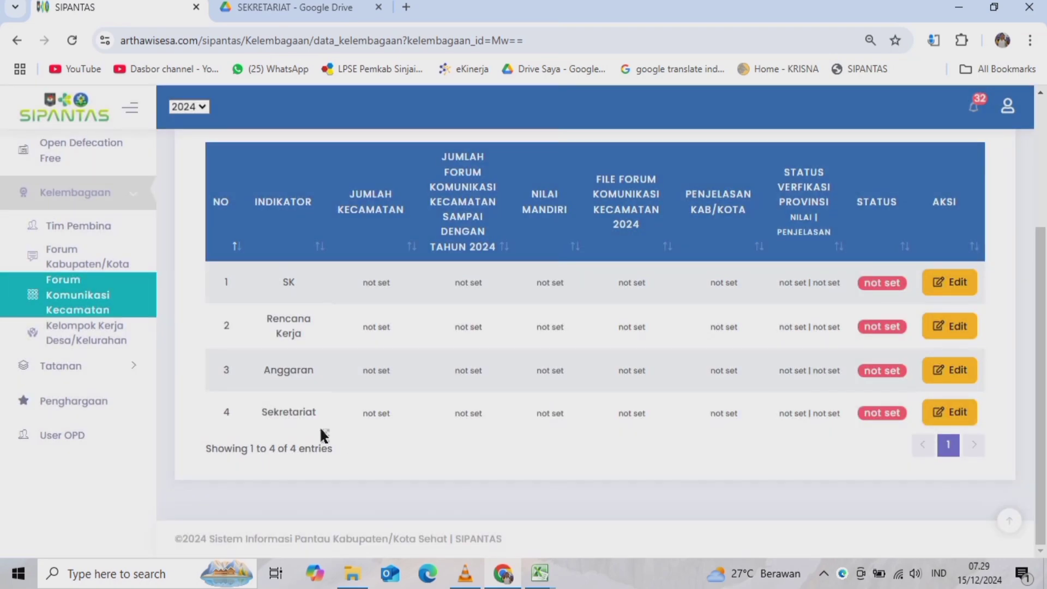
left_click(949, 412)
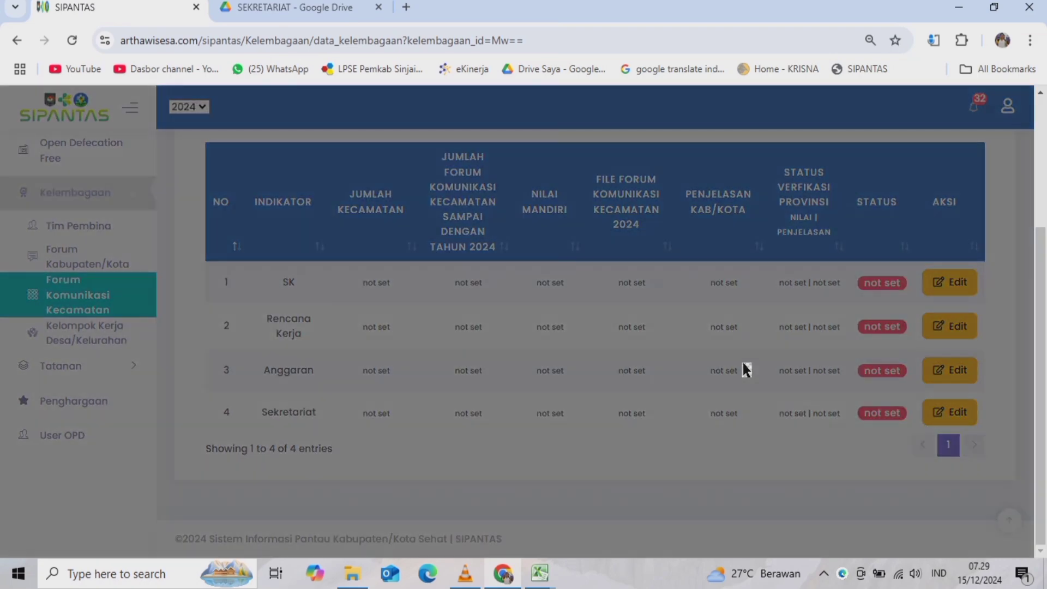
left_click(323, 322)
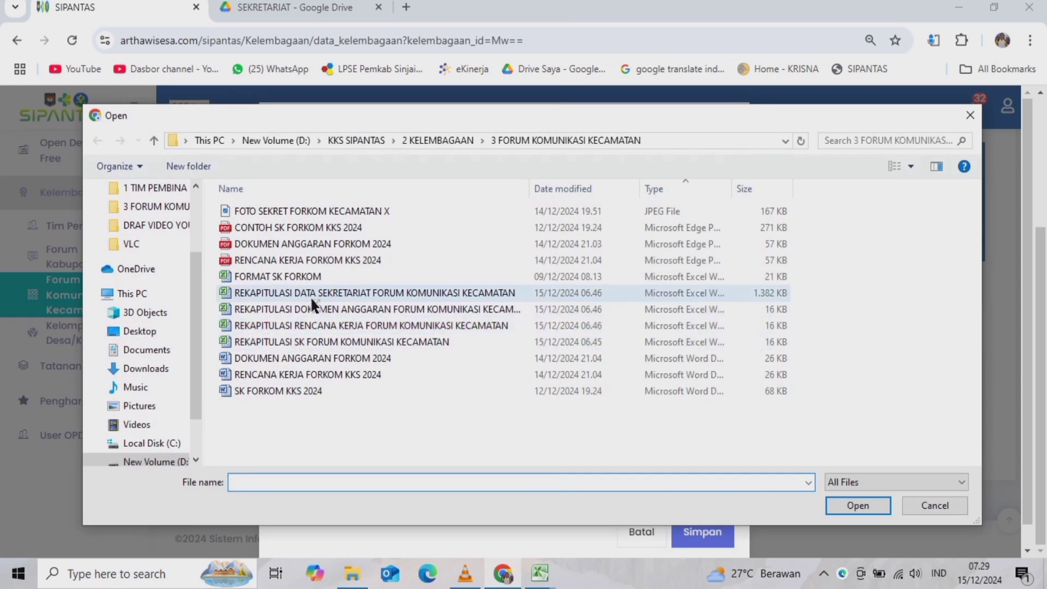
left_click(302, 292)
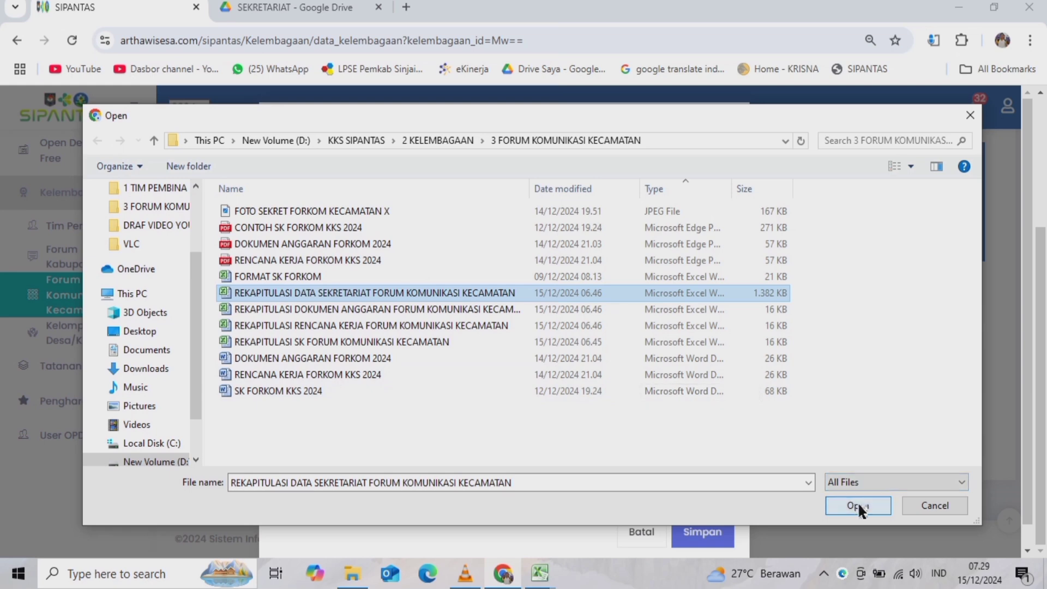
left_click(935, 505)
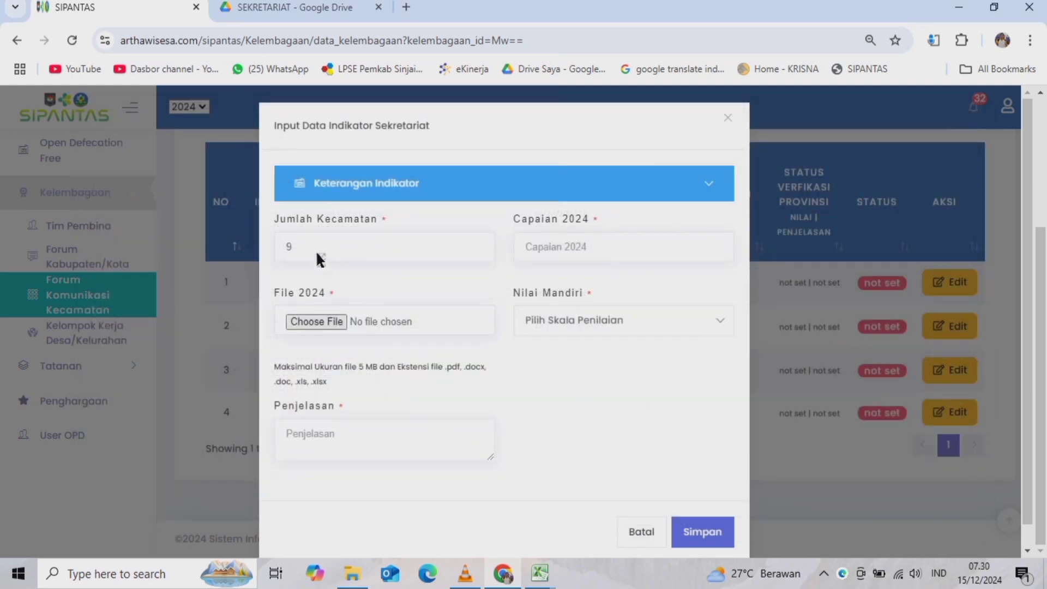
- In the Sekretariat form, set Nilai Mandiri to 100, then cancel without saving
left_click(304, 248)
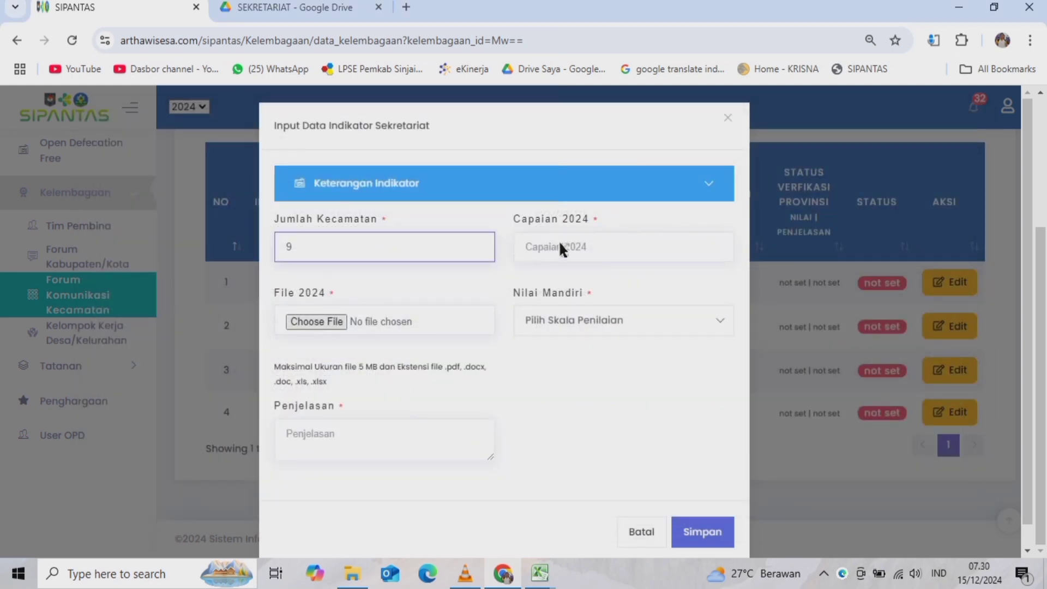
left_click(575, 244)
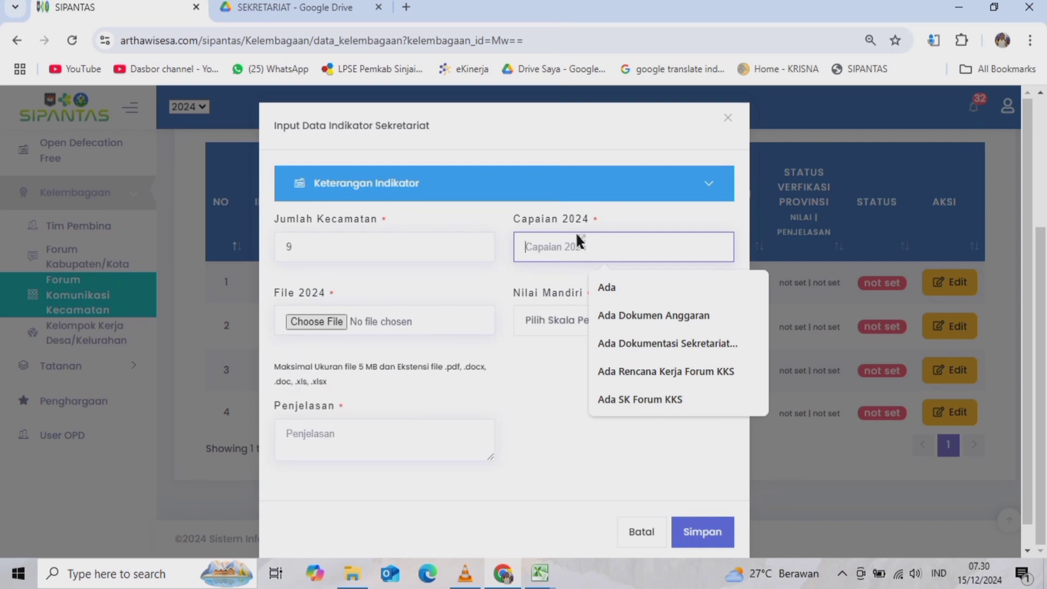
left_click(478, 462)
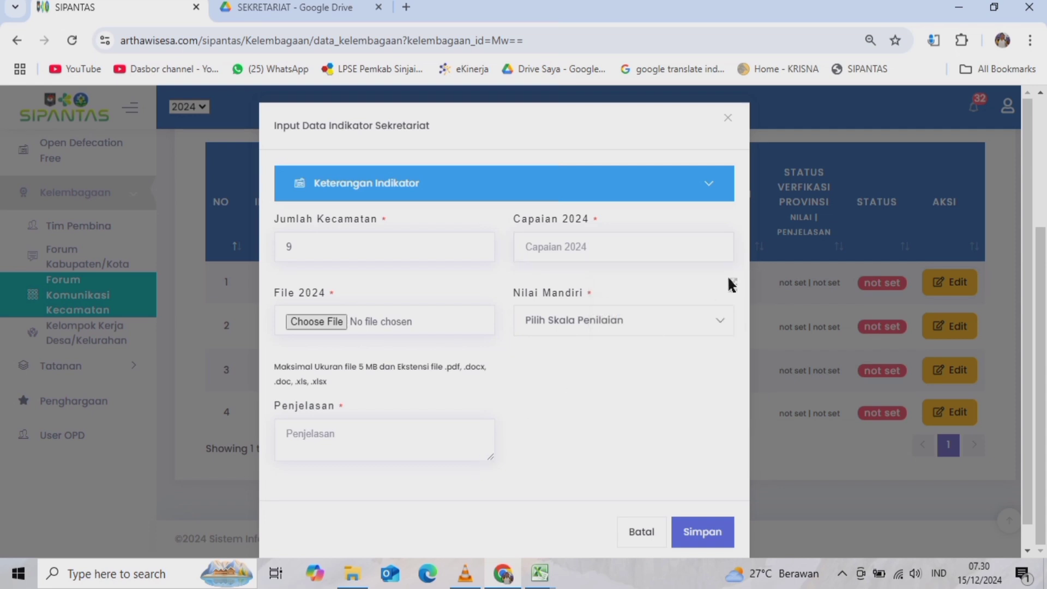
left_click(625, 307)
left_click(532, 429)
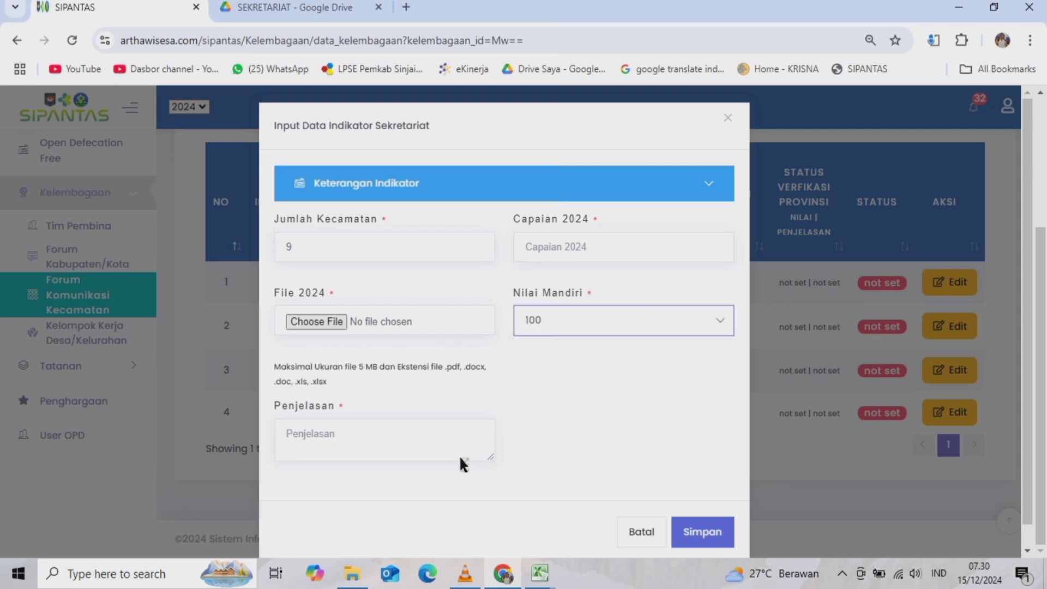
left_click(323, 441)
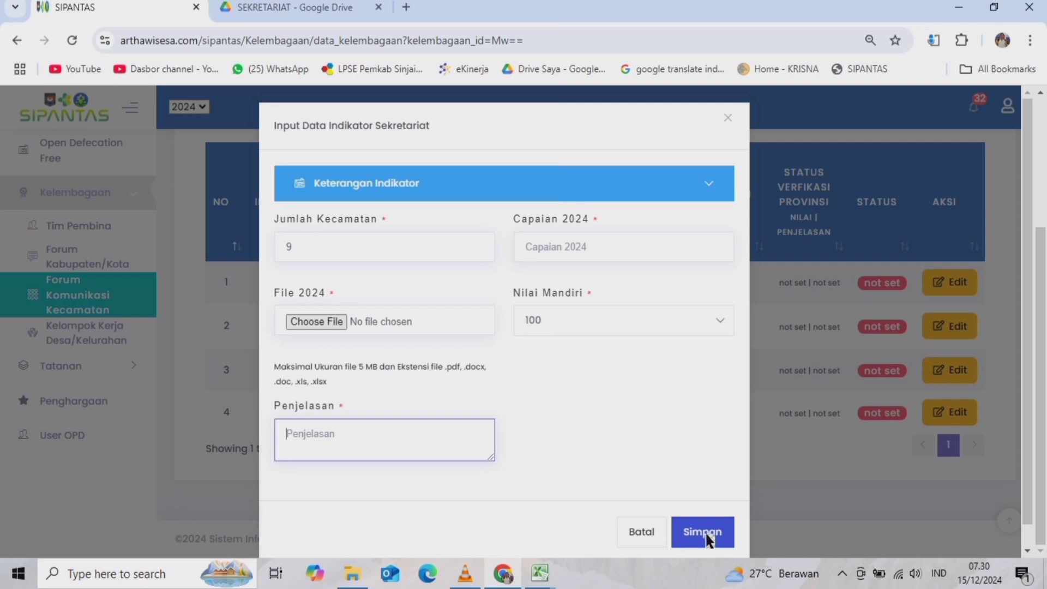
left_click(643, 540)
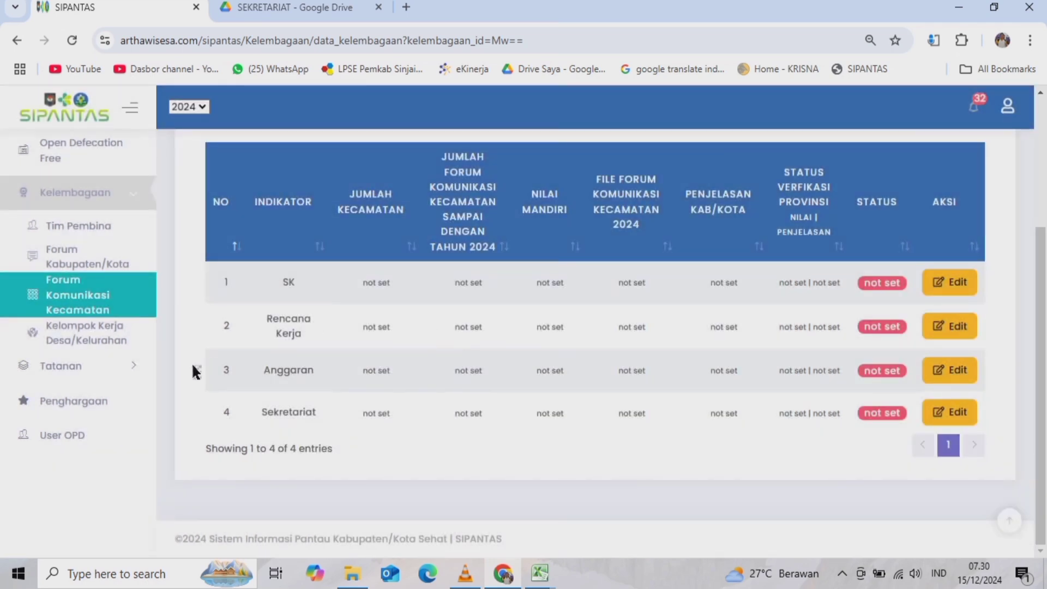
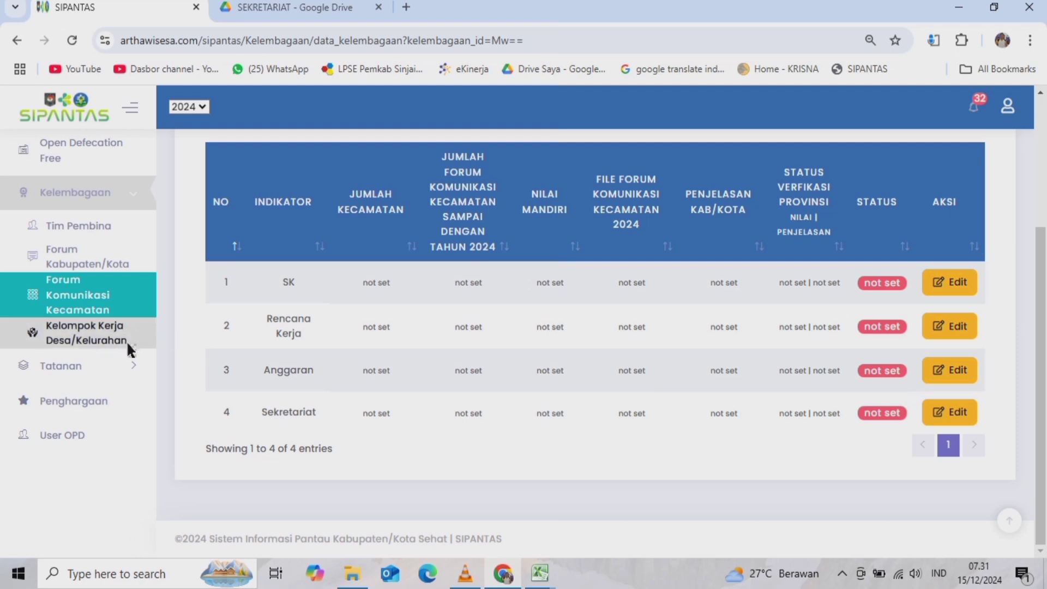
- Expand Tatanan in the sidebar and browse the Sehat Mandiri table of 29 indicators
left_click(87, 361)
scroll(122, 360, "down", 3)
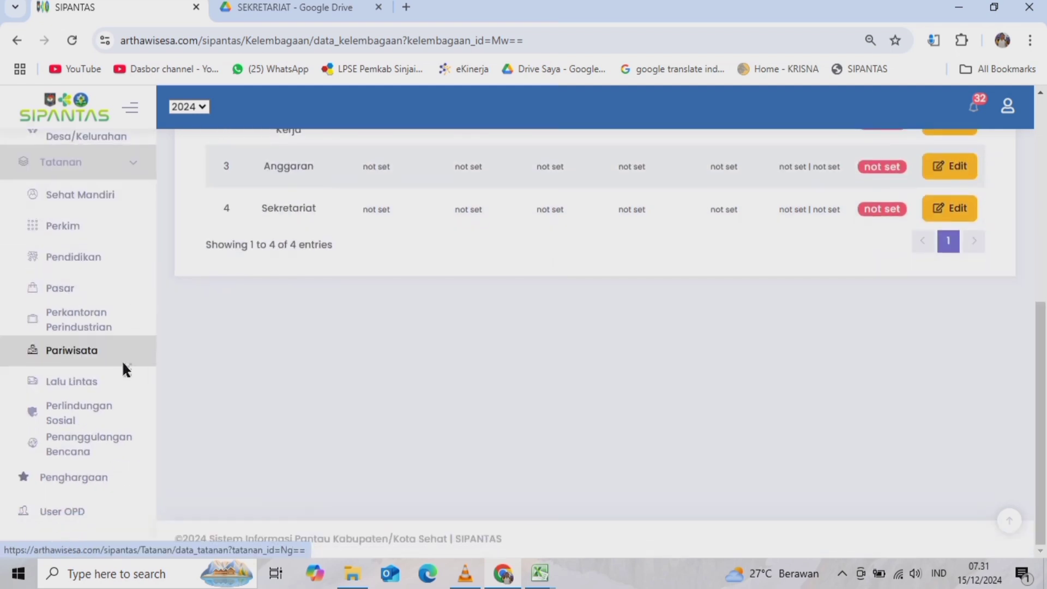
scroll(158, 349, "up", 1)
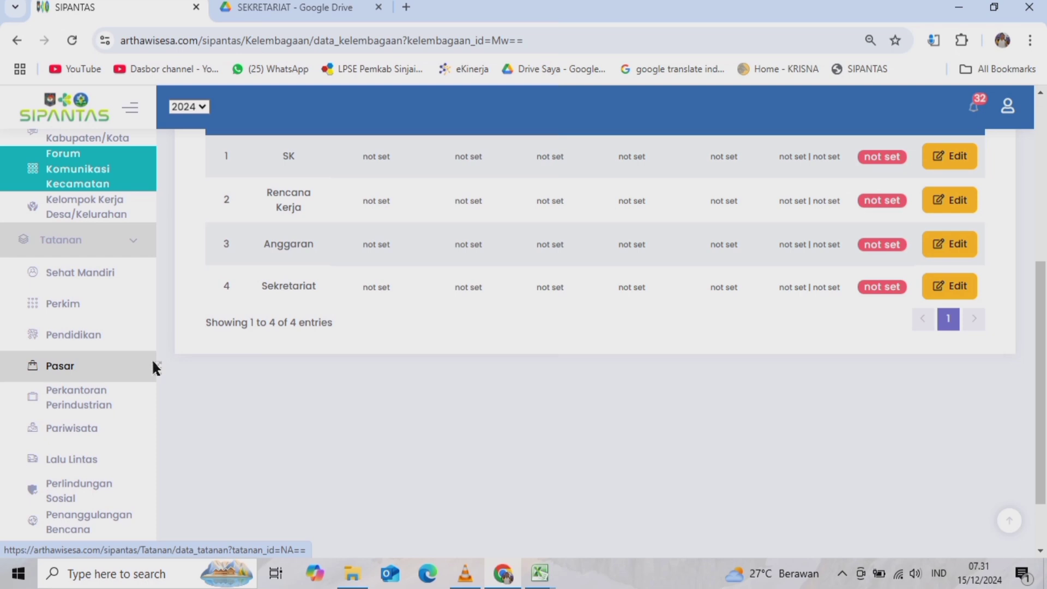
scroll(82, 308, "down", 1)
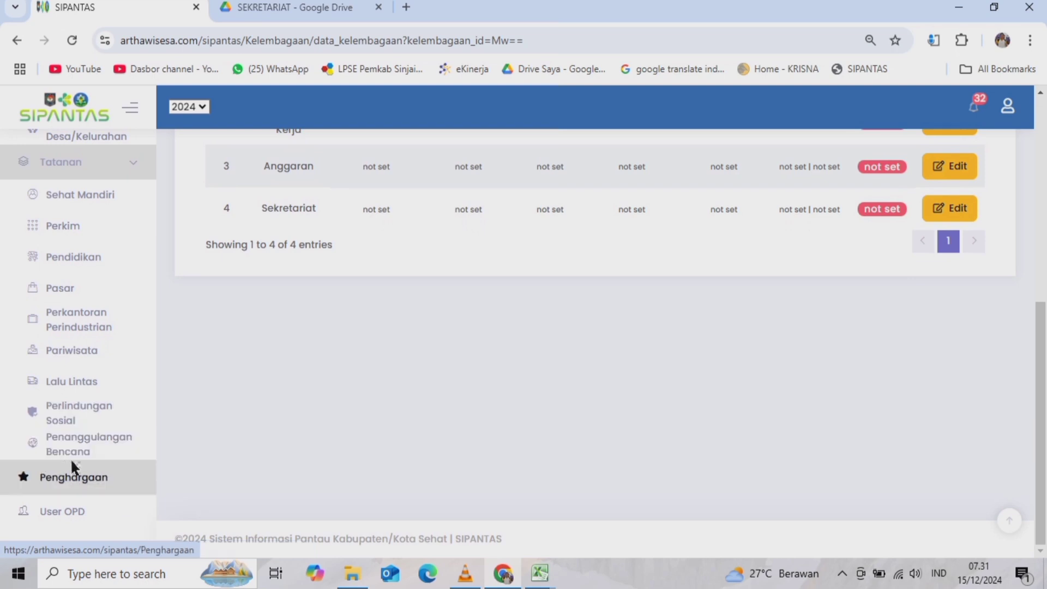
left_click(79, 196)
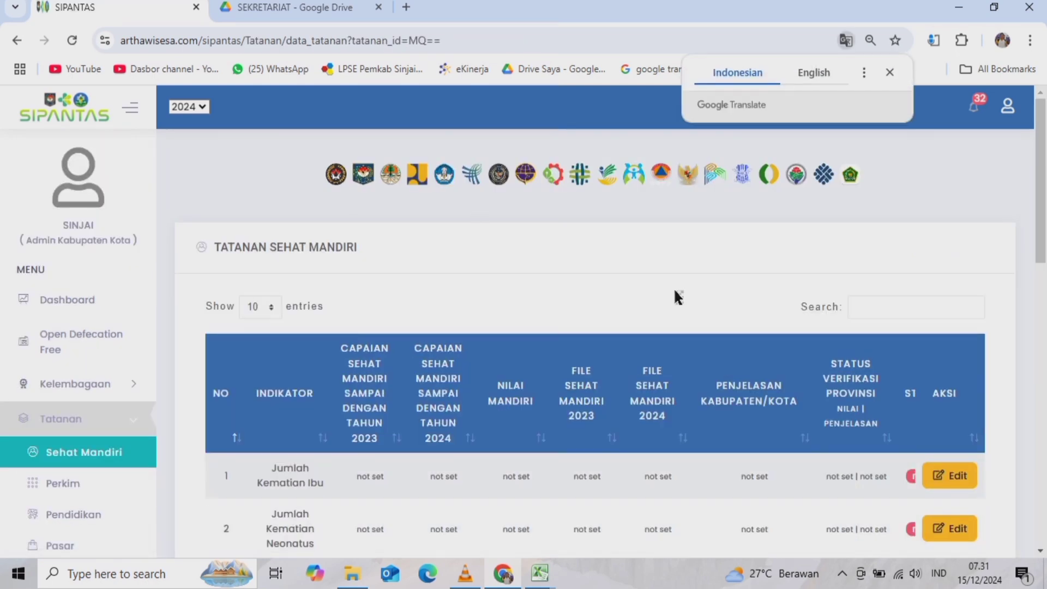
scroll(675, 296, "down", 12)
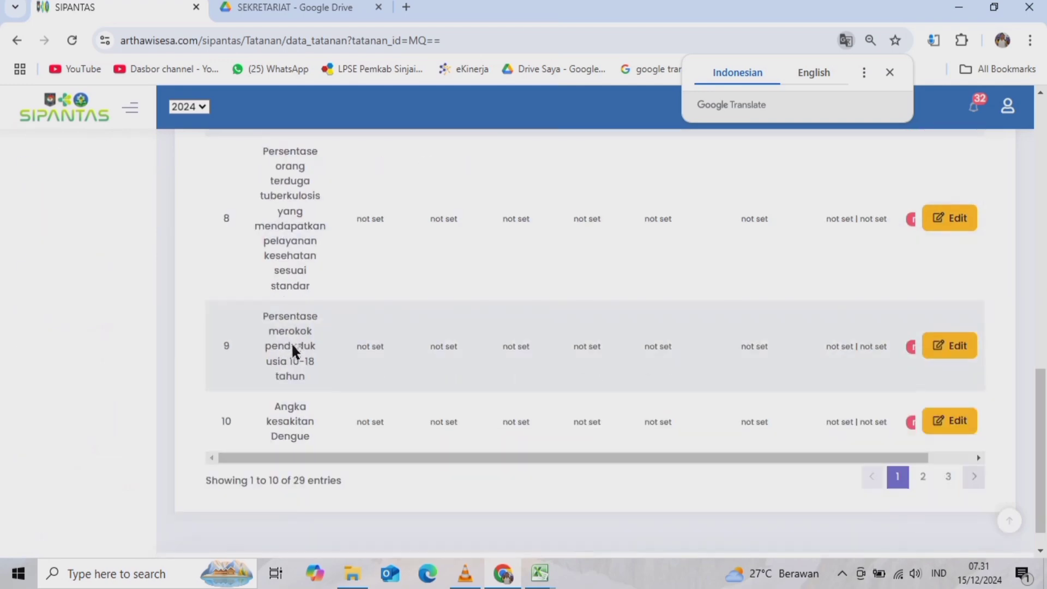
scroll(355, 367, "up", 10)
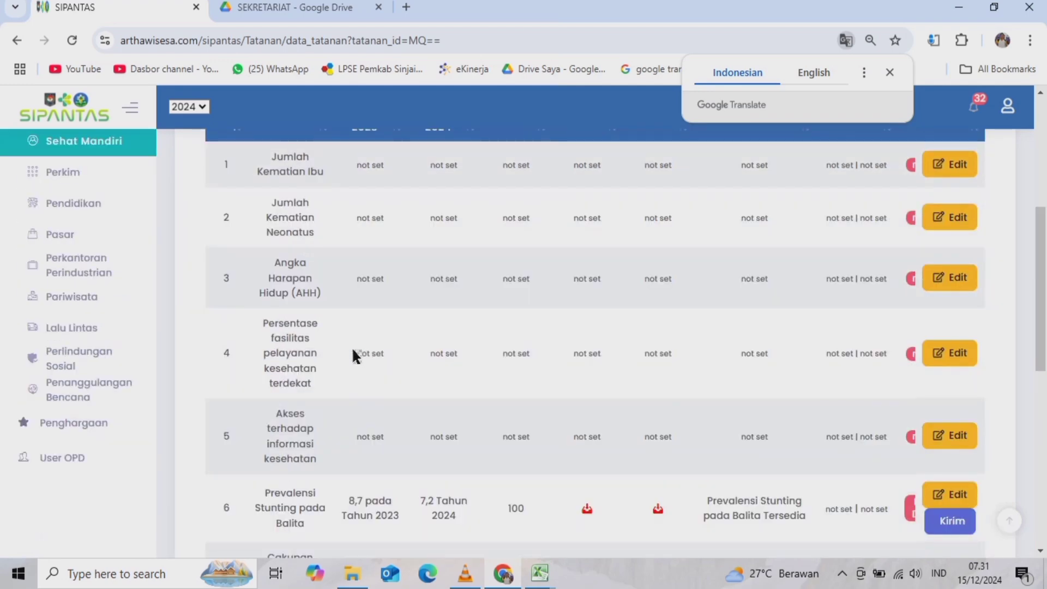
scroll(561, 261, "up", 3)
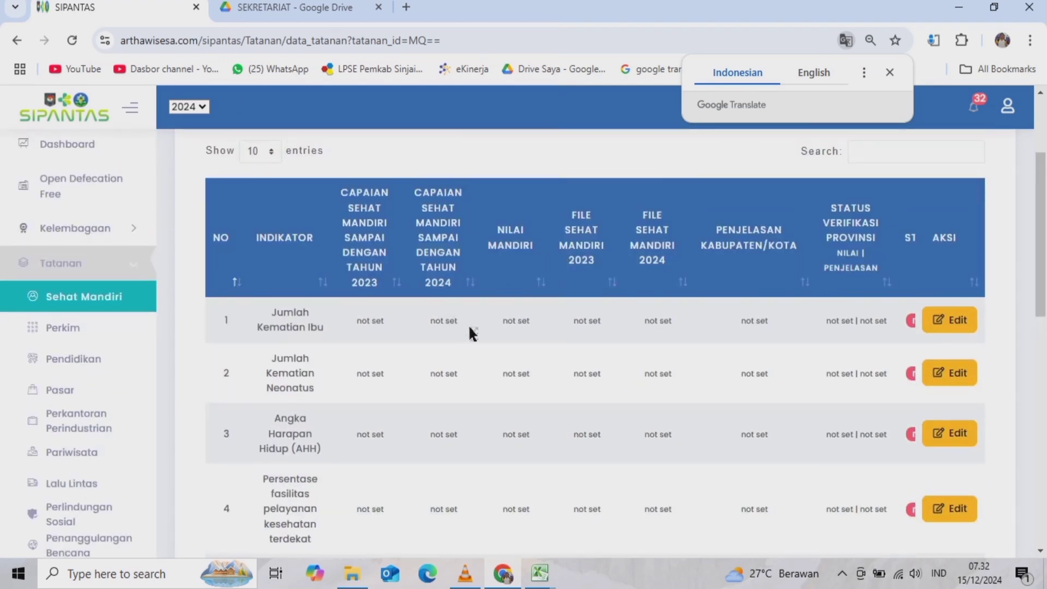
scroll(393, 338, "down", 1)
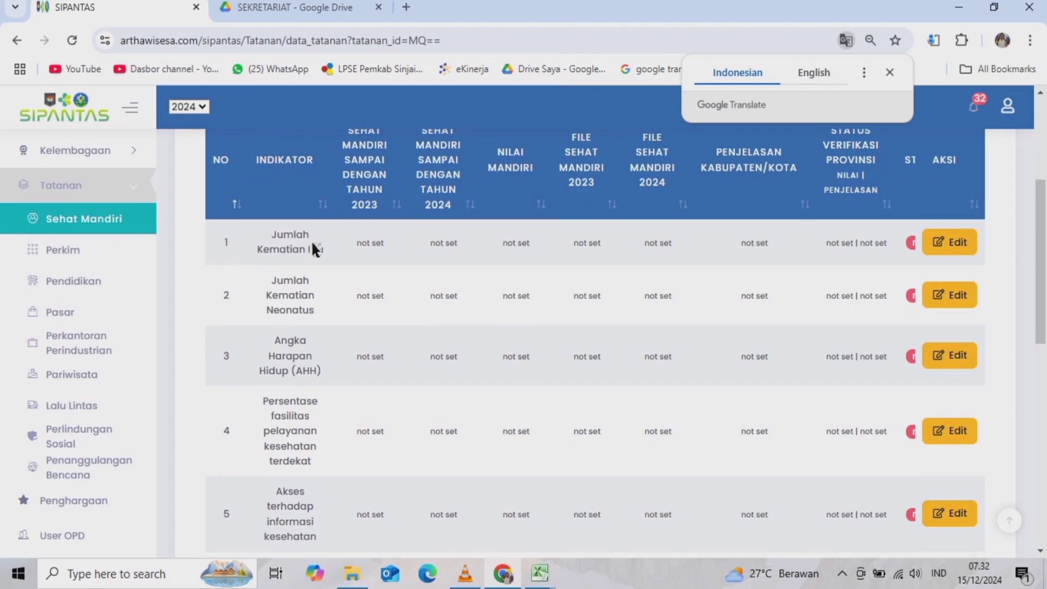
- Open the Jumlah Kematian Ibu edit form from row 1, expand Keterangan Indikator, and review its blank fields
left_click(947, 243)
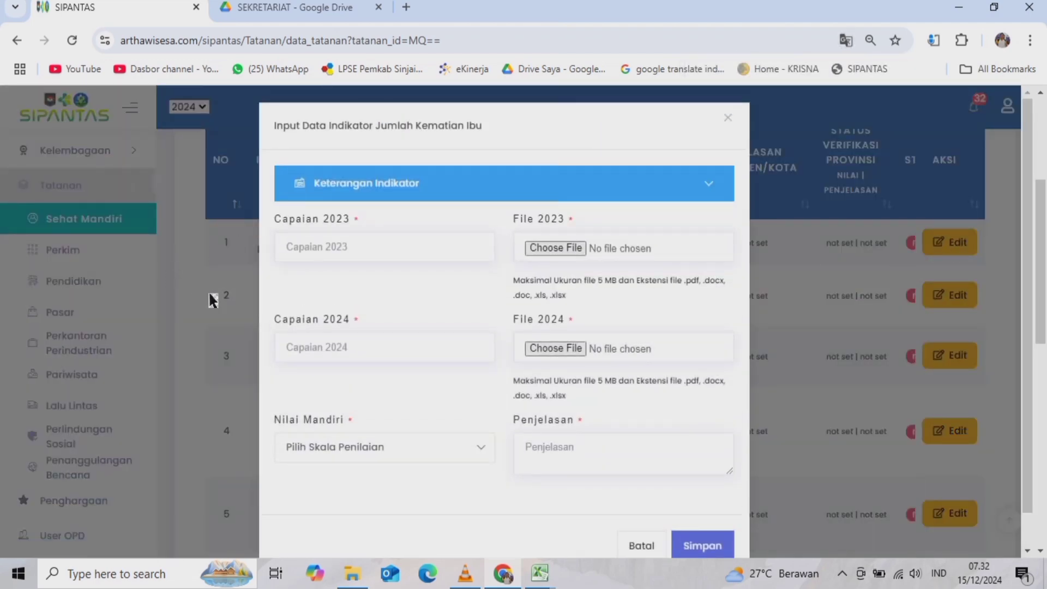
left_click(360, 184)
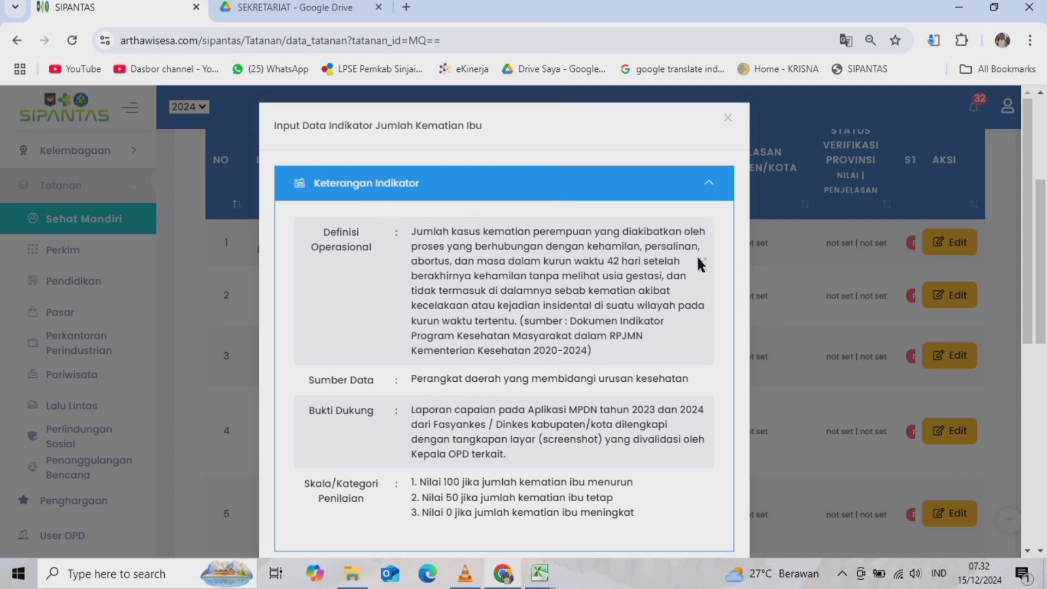
scroll(635, 294, "down", 3)
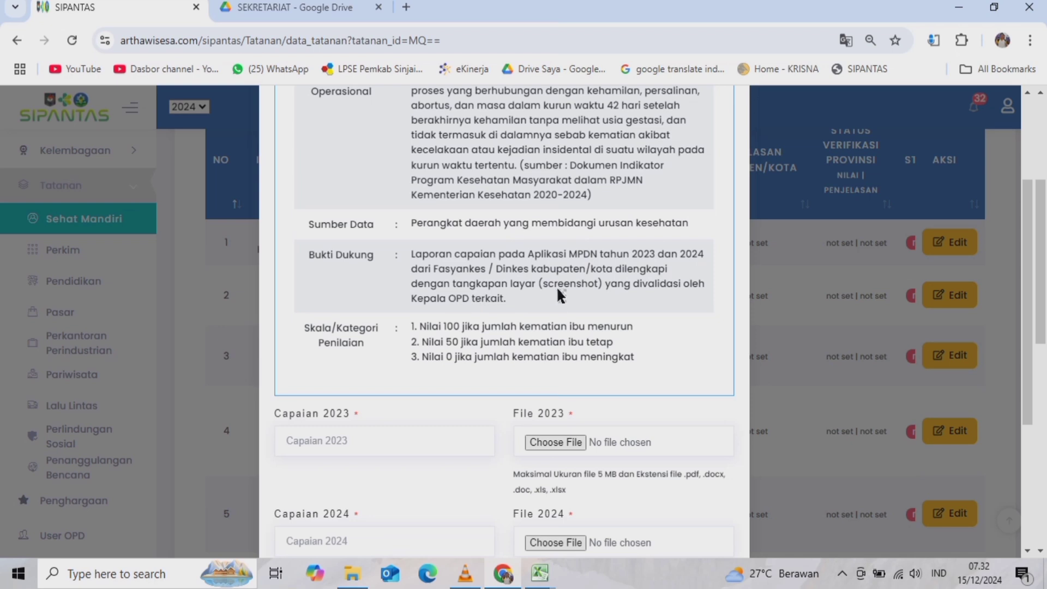
scroll(552, 292, "down", 1)
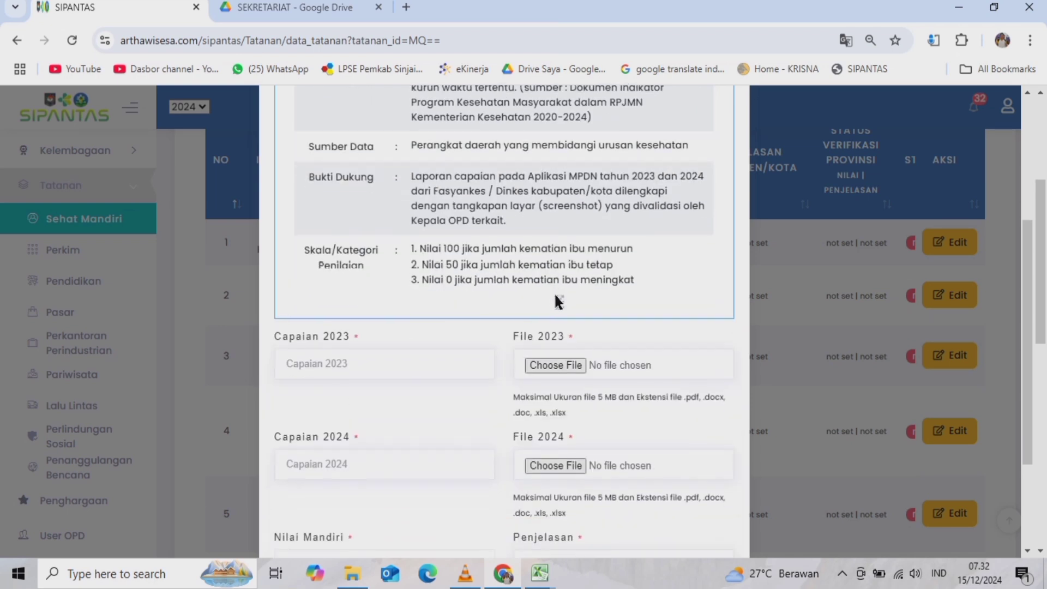
scroll(587, 284, "down", 2)
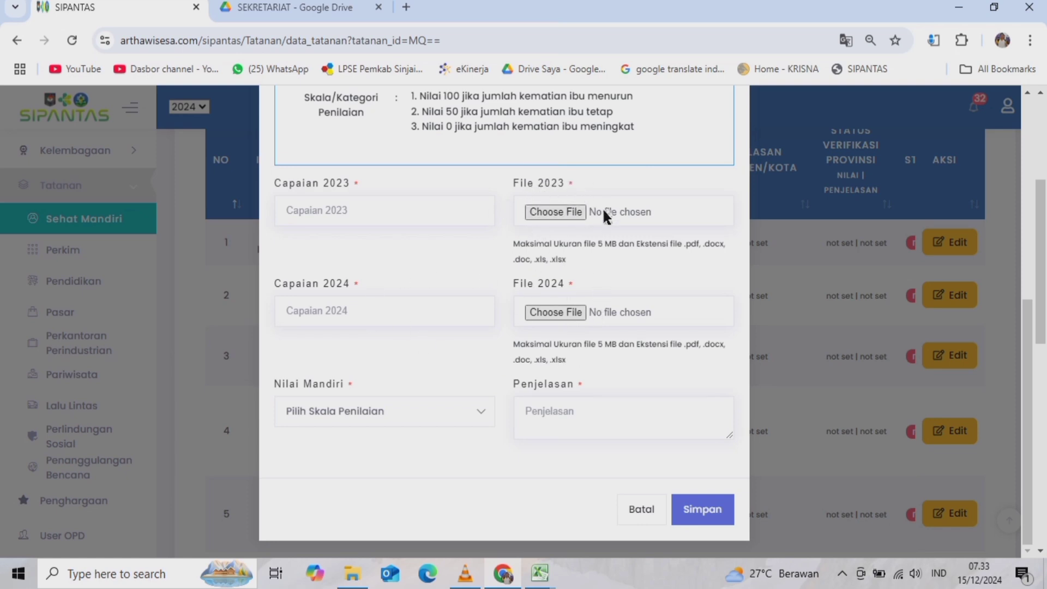
scroll(528, 186, "up", 3)
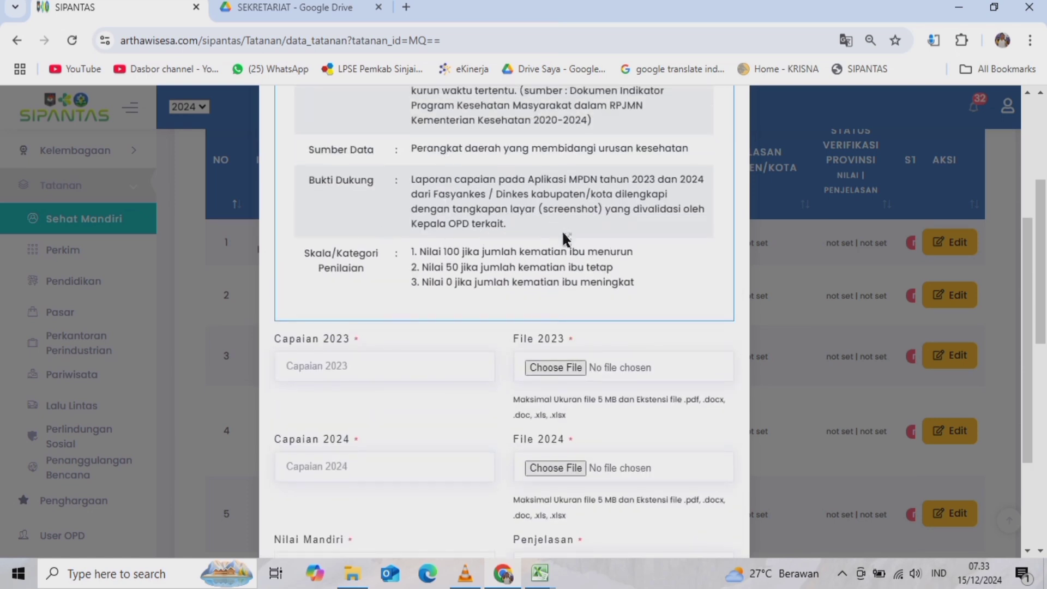
scroll(562, 230, "down", 3)
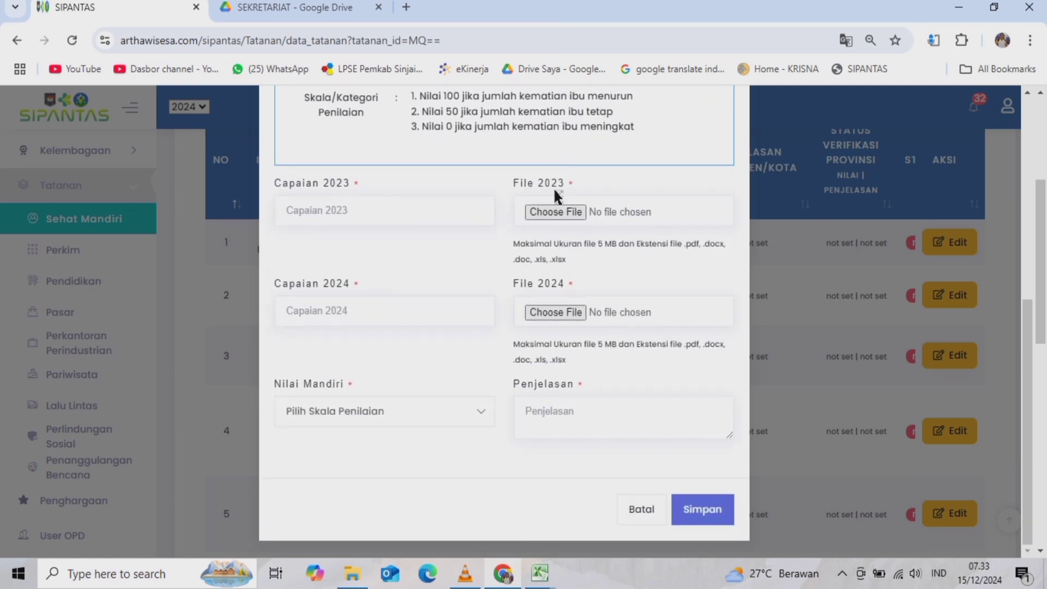
scroll(556, 194, "up", 3)
scroll(554, 189, "up", 3)
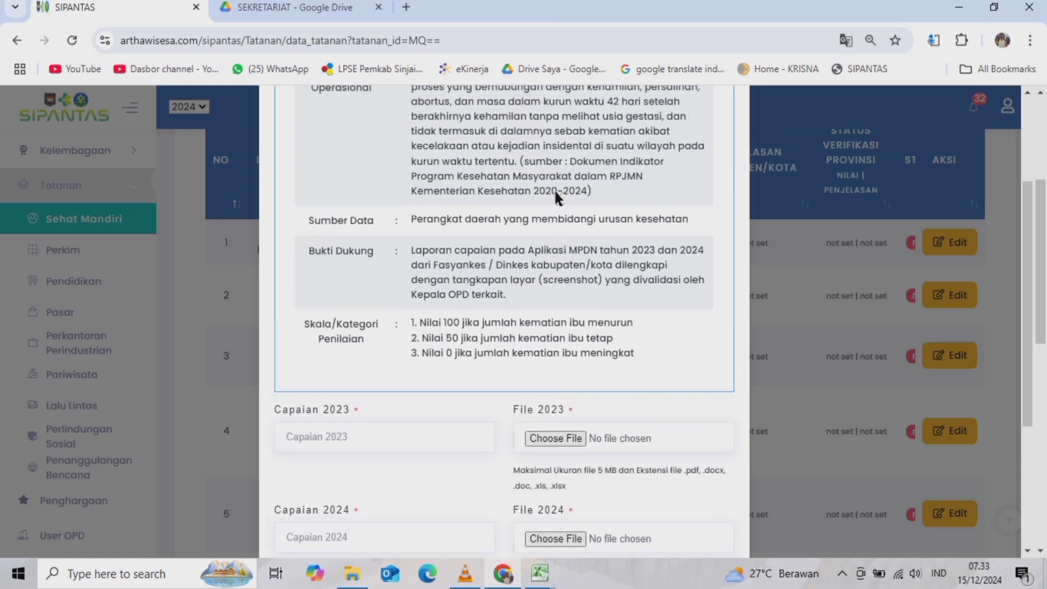
scroll(554, 191, "down", 6)
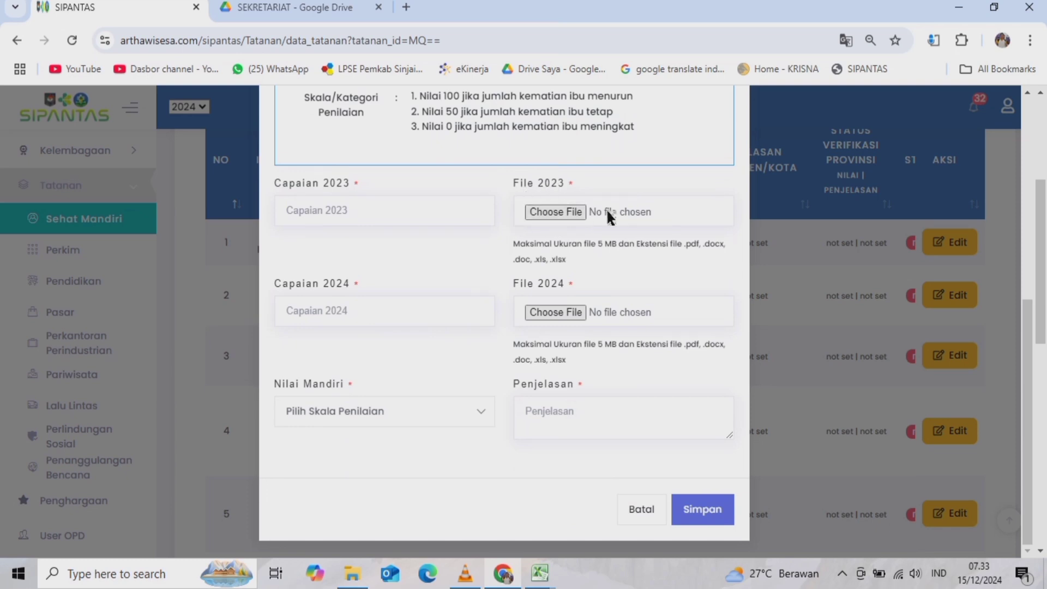
scroll(600, 208, "up", 2)
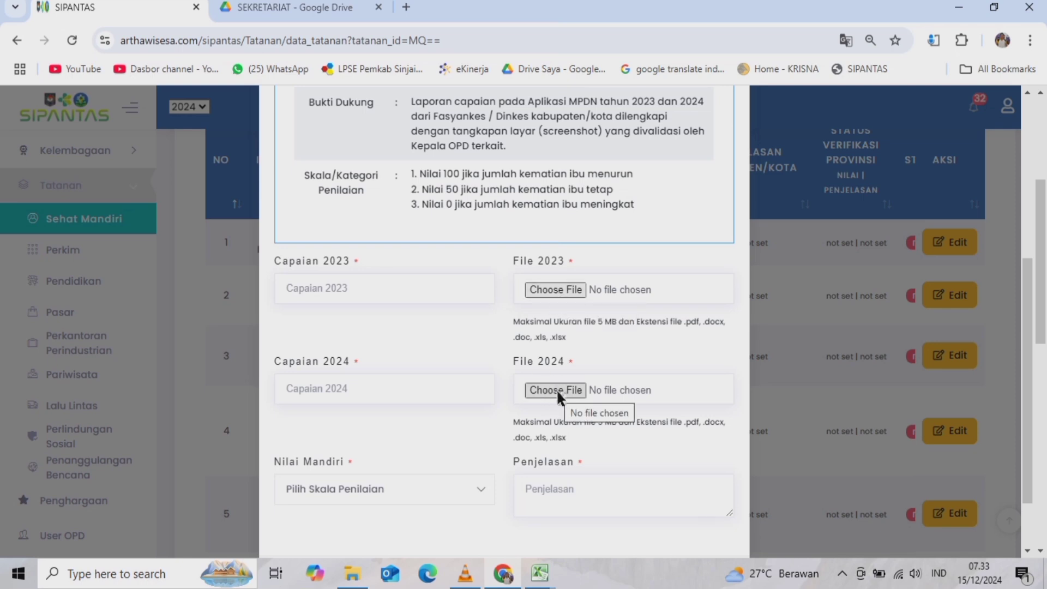
- Attach '1.1. ANGKA KEMATIAN IBU (AKI) TAHUN 2023' from 3 TATANAN > 1 SEHAT MANDIRI as the 2023 file
left_click(544, 286)
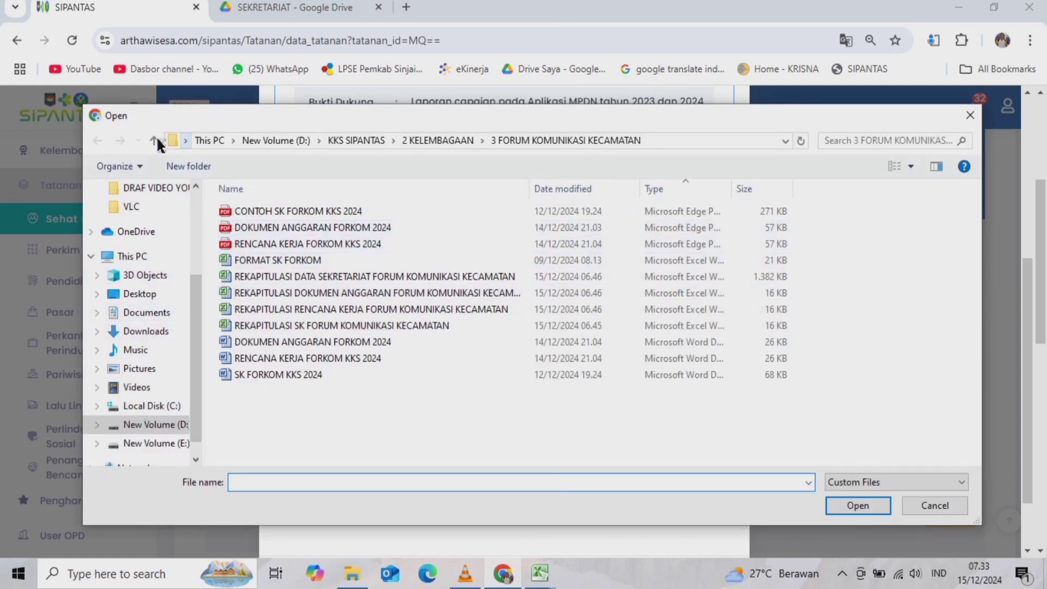
left_click(154, 141)
left_click(154, 141)
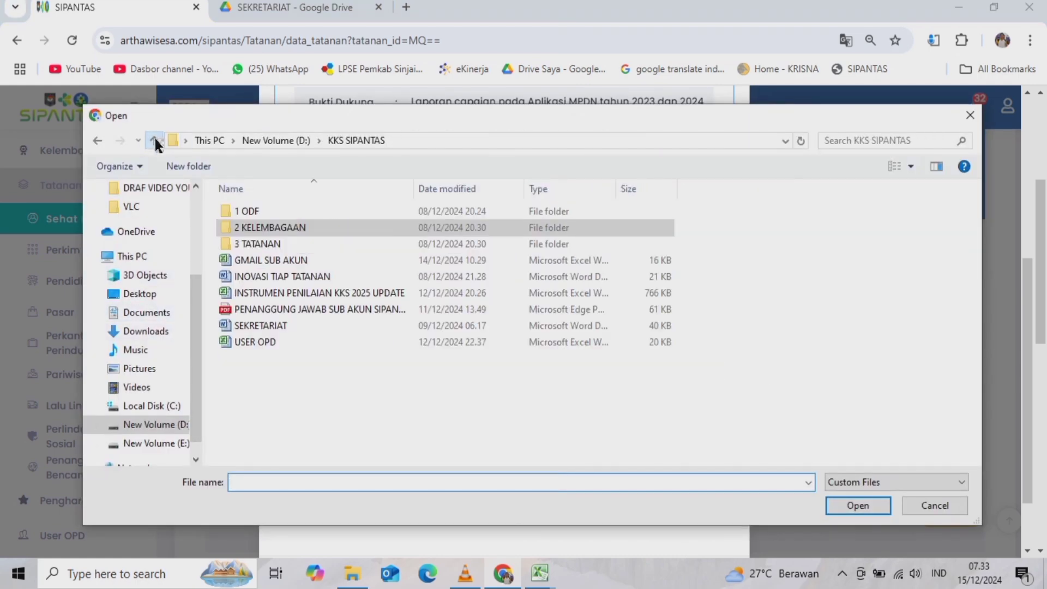
double_click(268, 241)
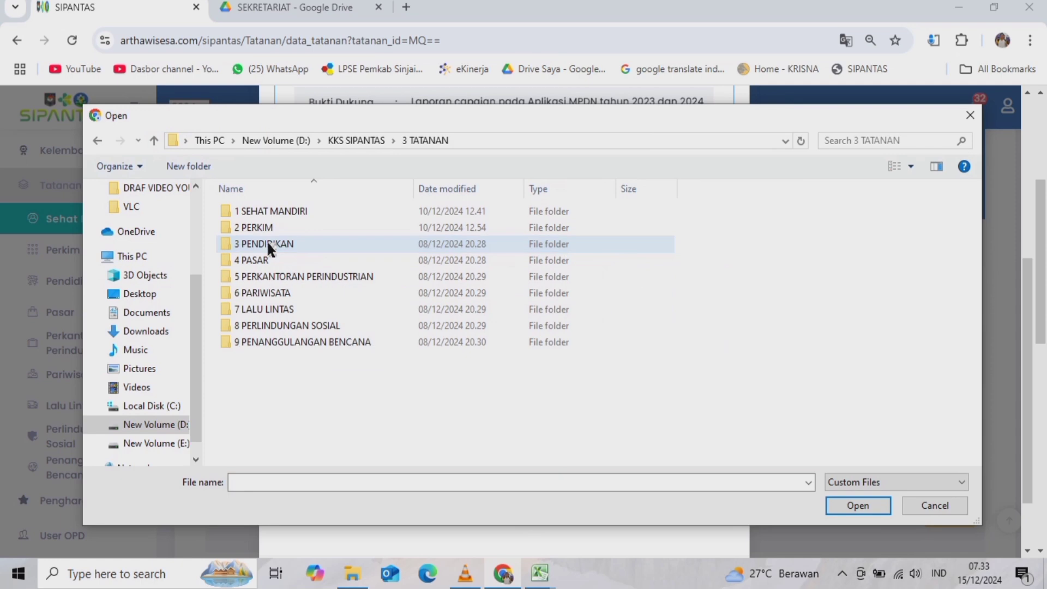
double_click(263, 210)
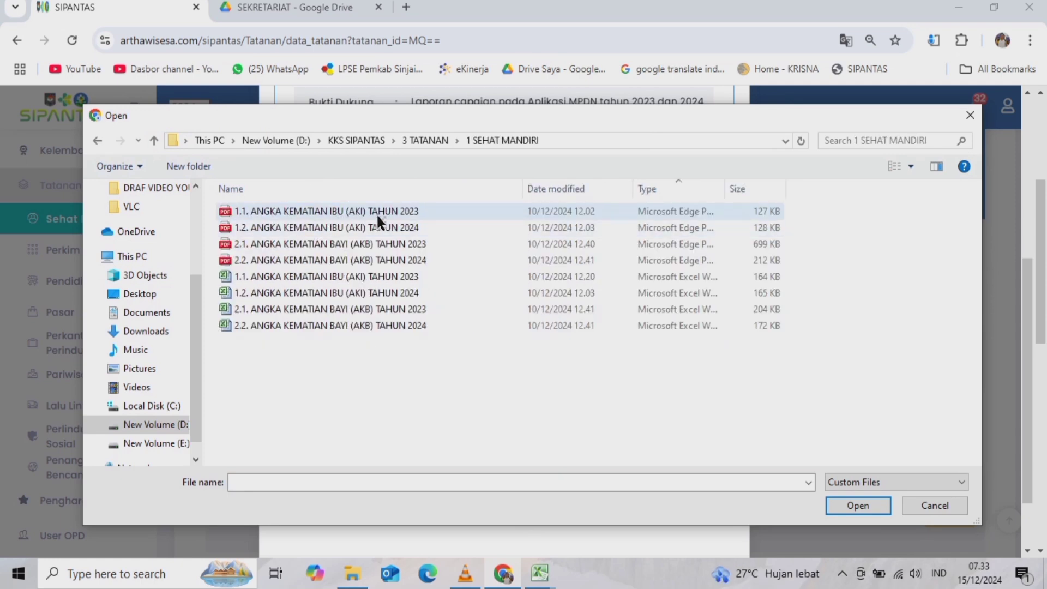
left_click(273, 229)
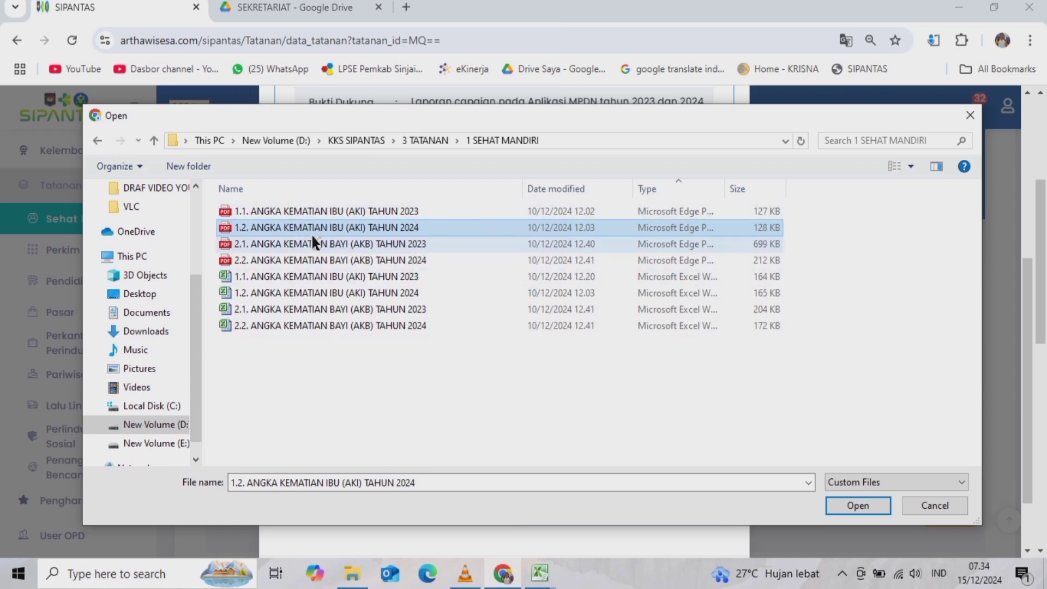
left_click(362, 213)
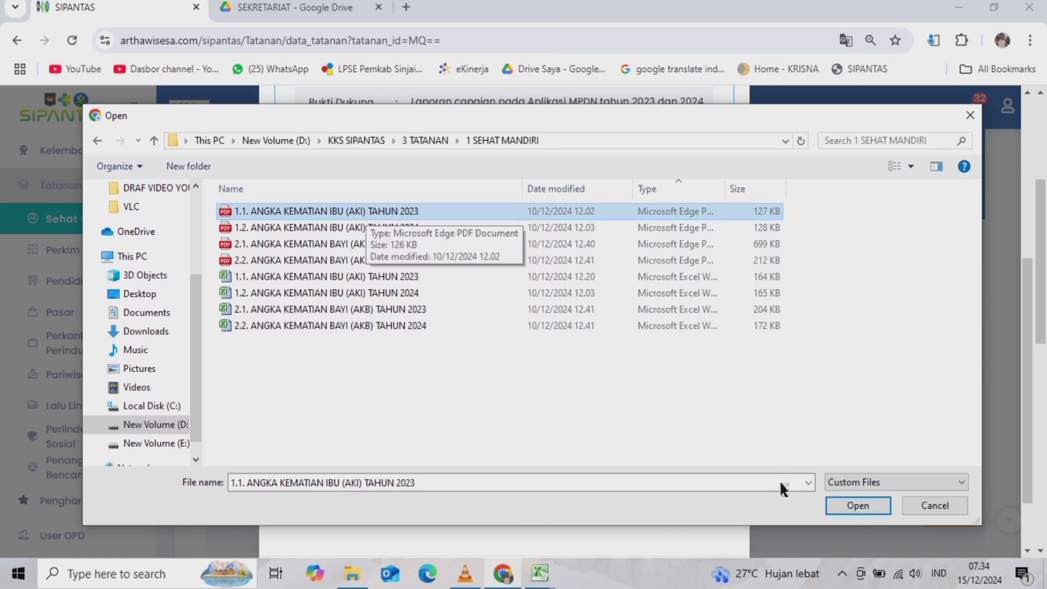
left_click(854, 506)
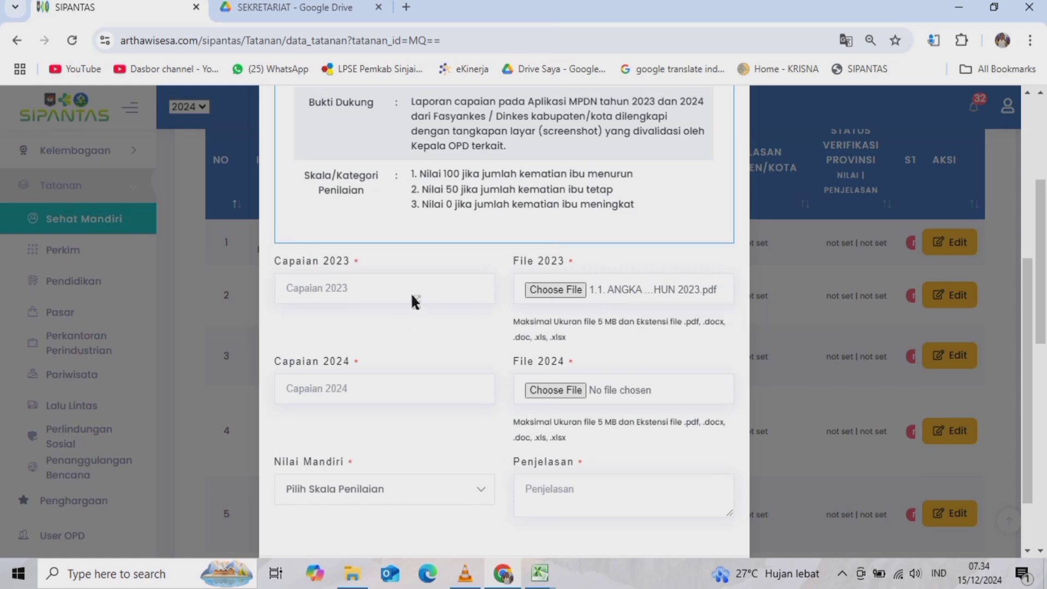
- Go through the Capaian, Nilai Mandiri and Penjelasan fields without entering values, then cancel with Batal
left_click(323, 290)
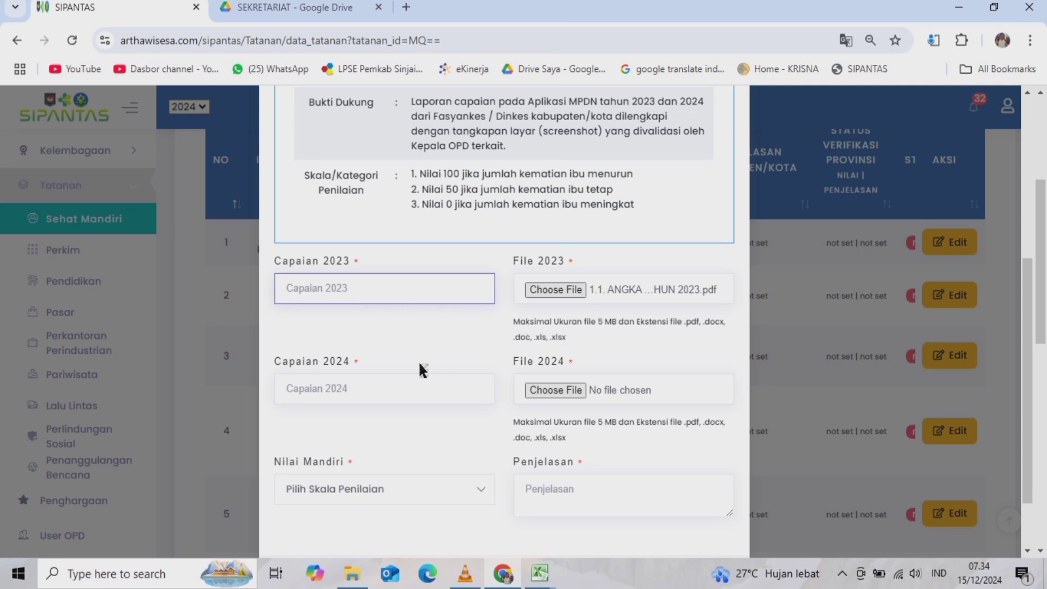
left_click(341, 388)
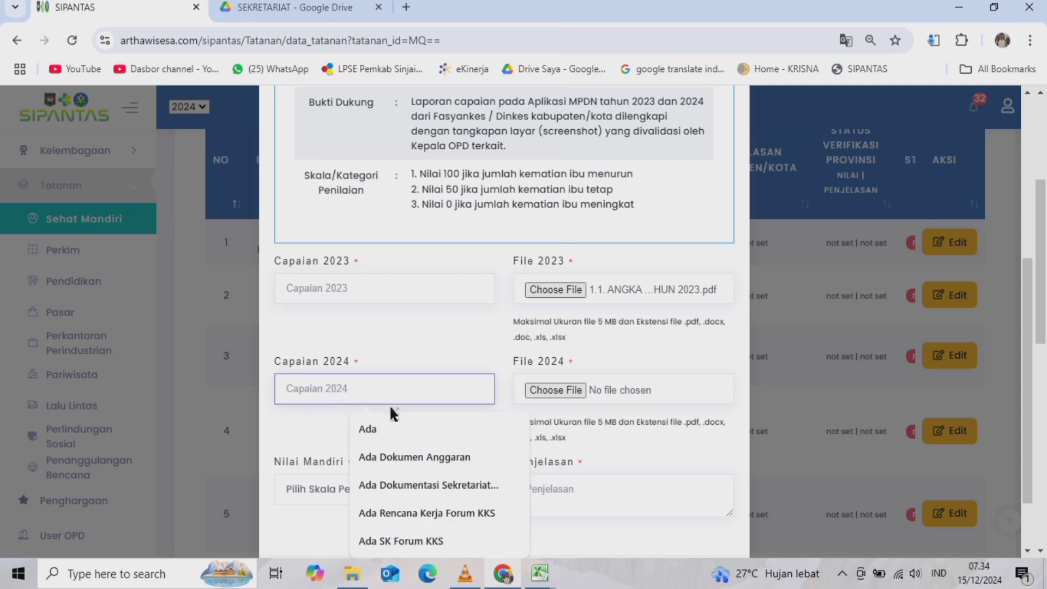
scroll(594, 405, "down", 2)
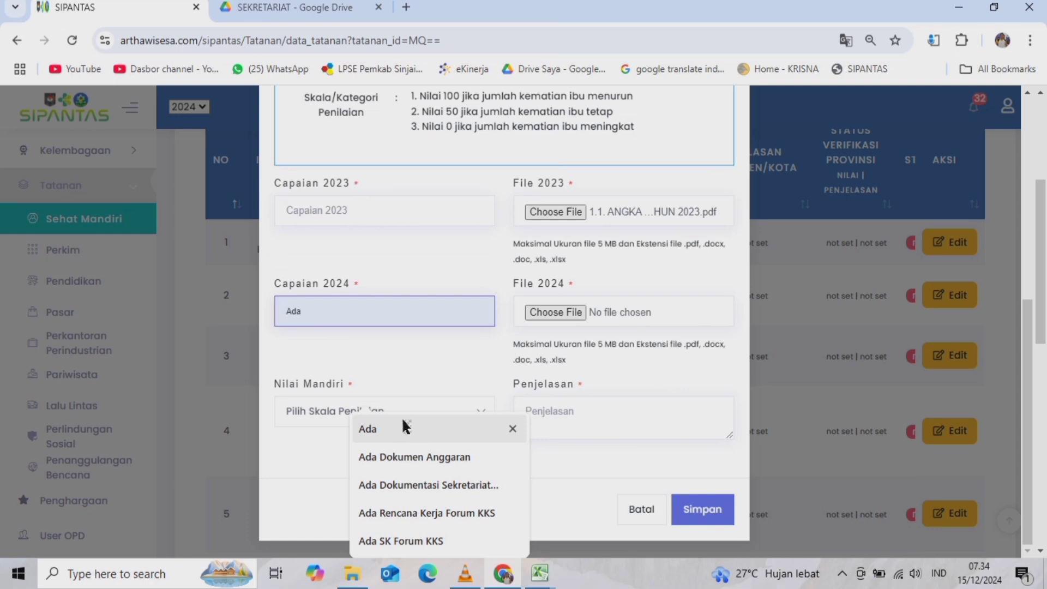
left_click(300, 412)
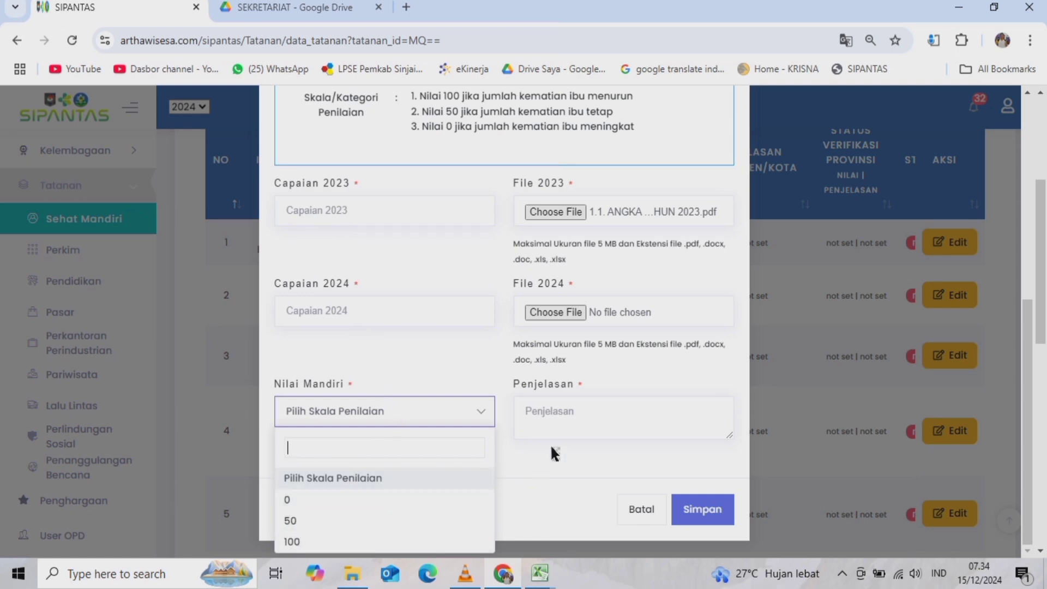
left_click(534, 417)
left_click(552, 410)
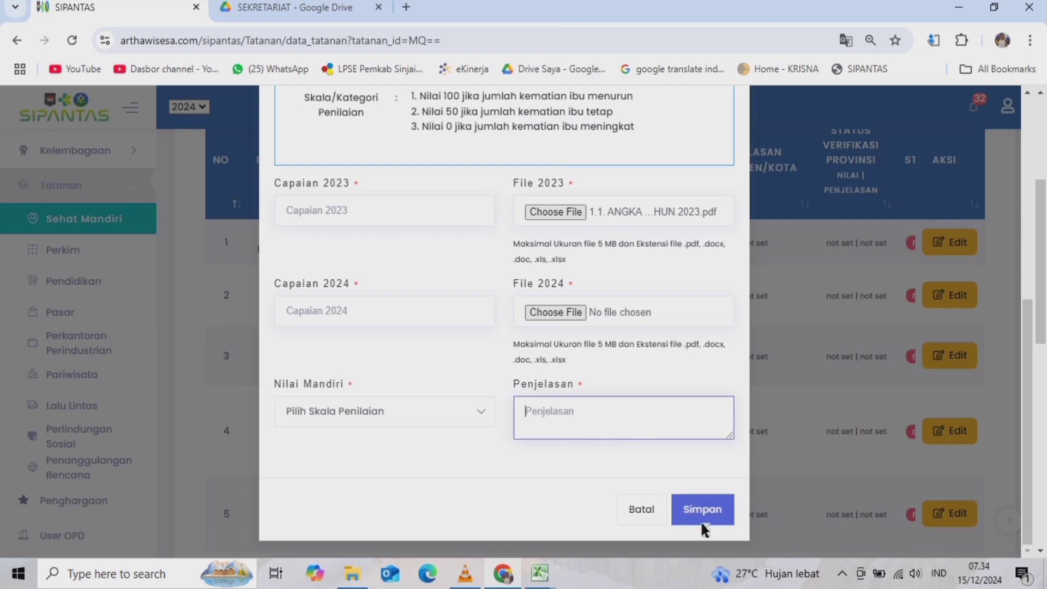
left_click(641, 510)
- Open the row-2 Jumlah Kematian Neonatus form and expand its indicator definition and scoring scale
scroll(313, 326, "down", 2)
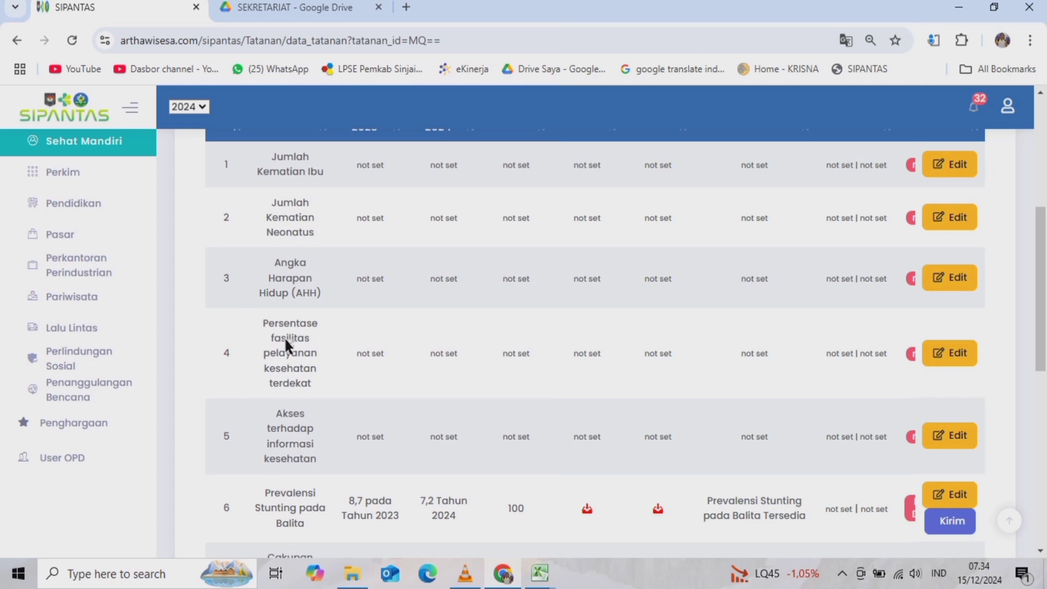
scroll(279, 431, "up", 4)
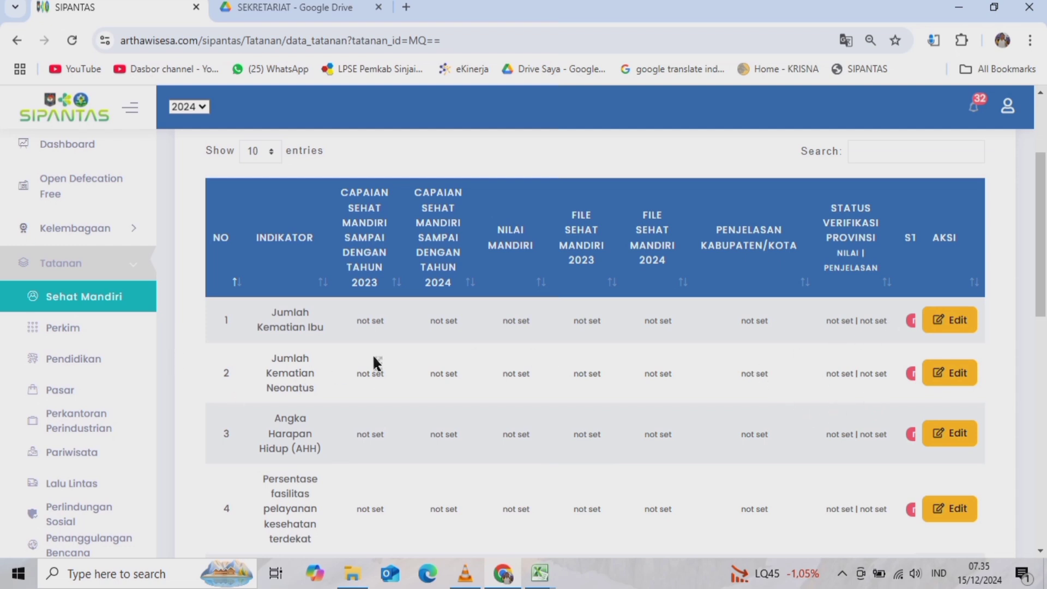
left_click(949, 375)
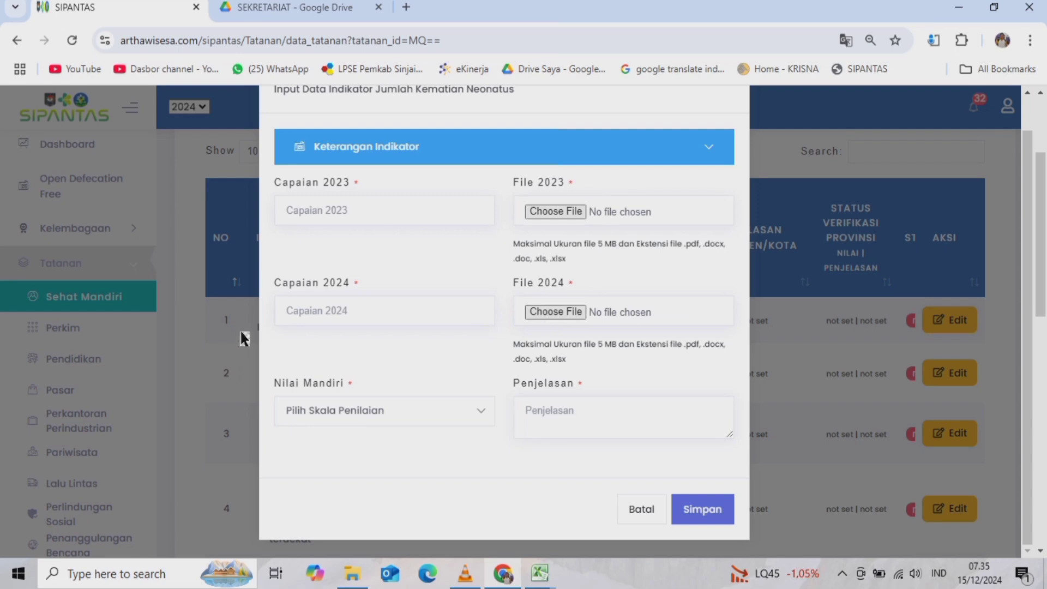
scroll(448, 361, "up", 1)
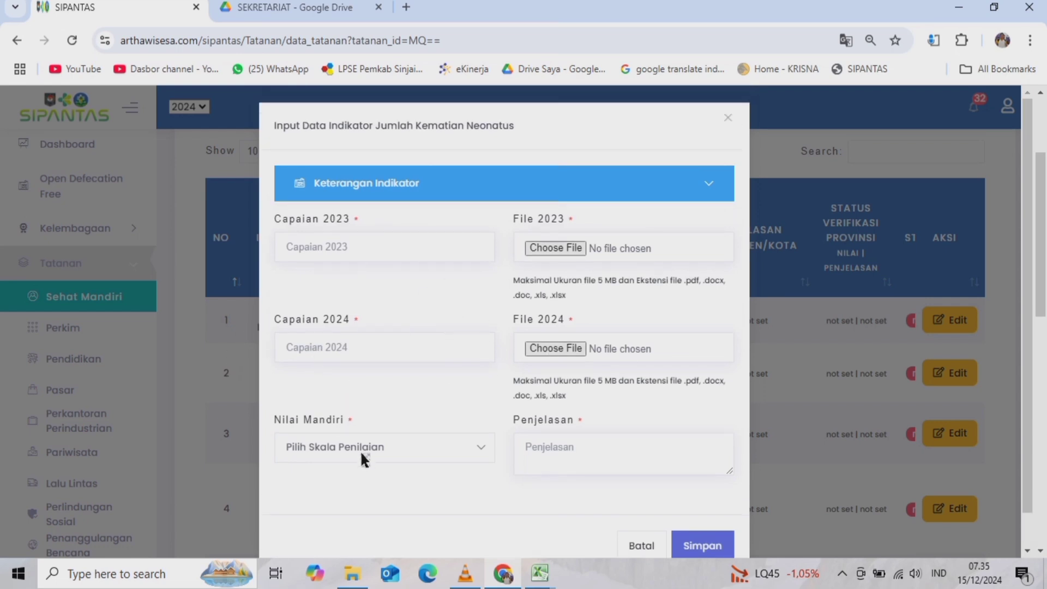
left_click(349, 183)
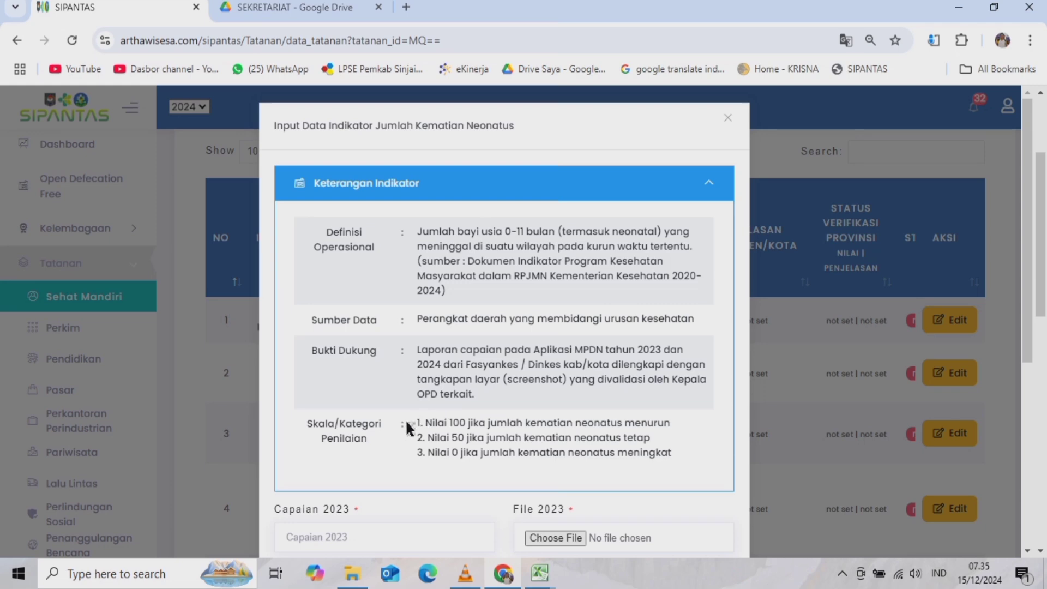
scroll(417, 414, "down", 5)
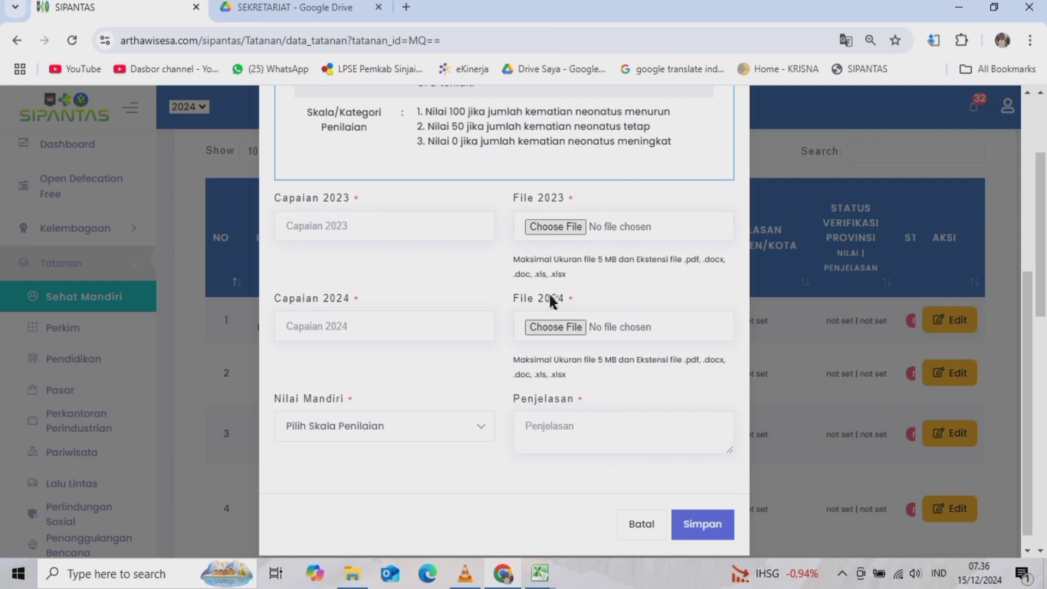
- Browse the AKB 2023 and 2024 PDFs for the 2023 file, then cancel without attaching
left_click(548, 225)
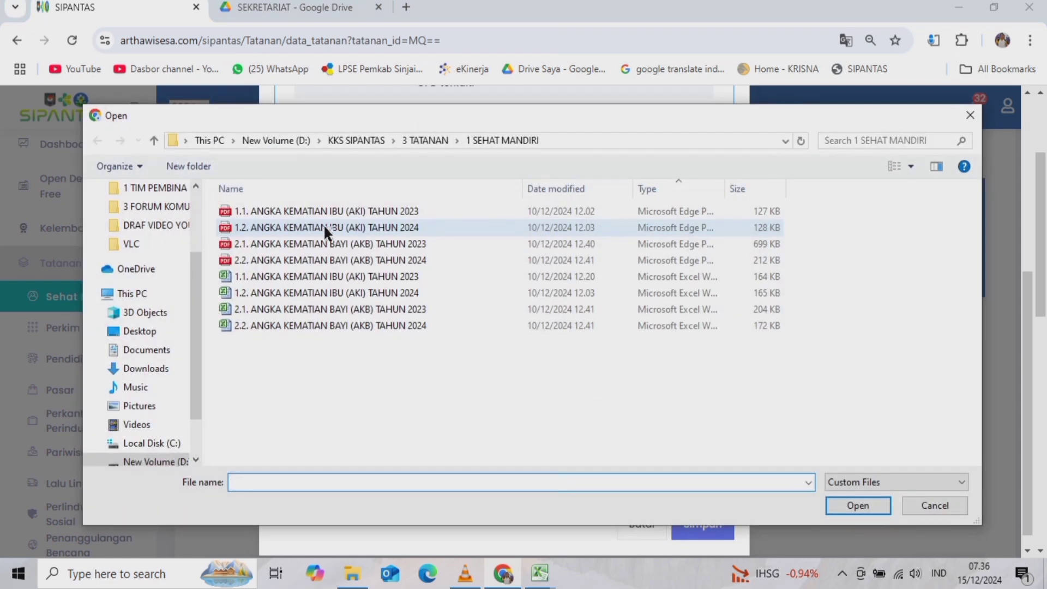
left_click(369, 243)
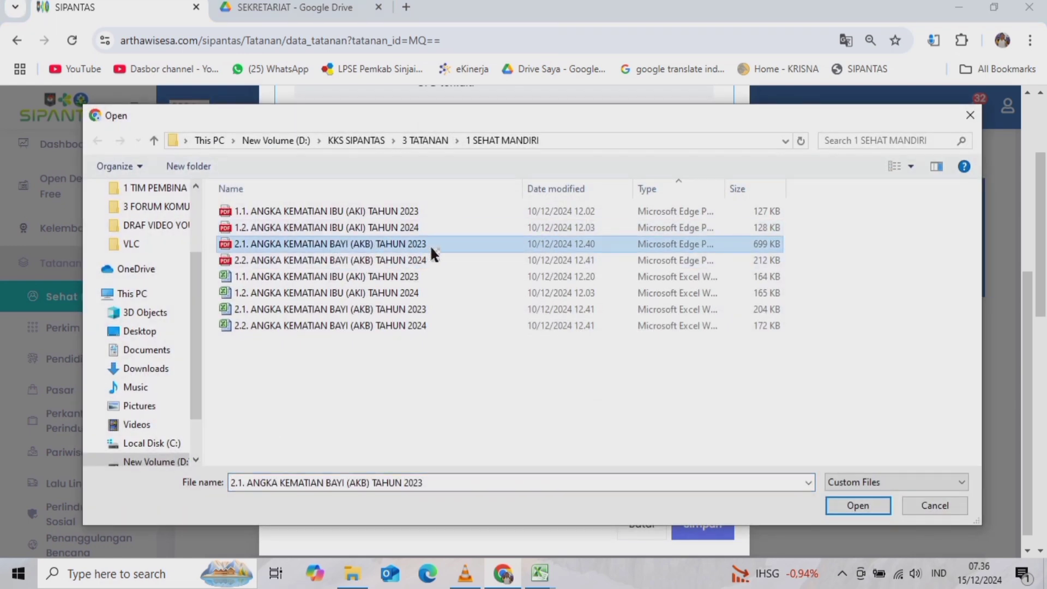
left_click(376, 260)
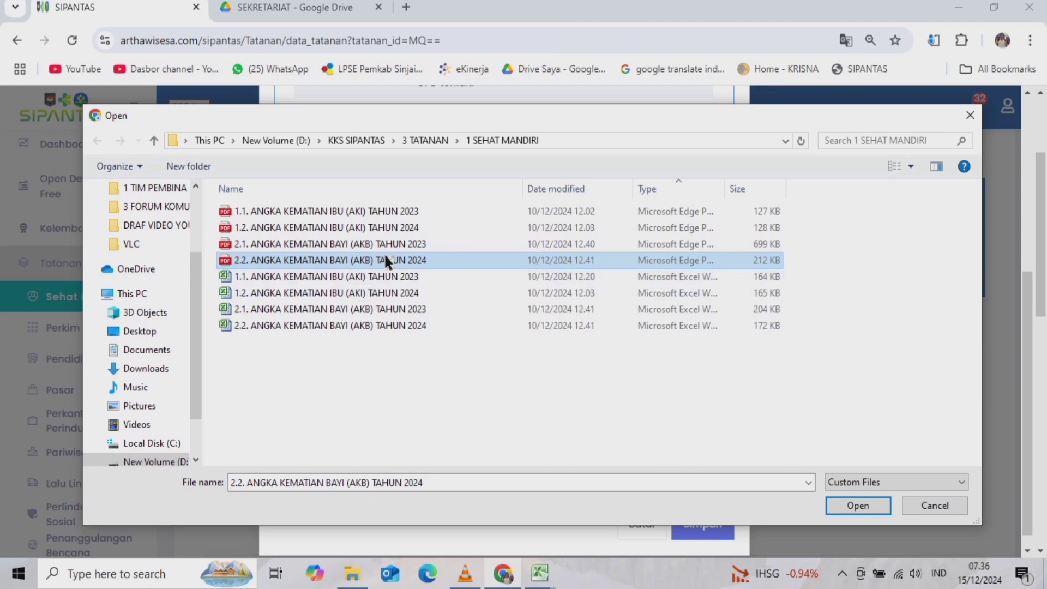
left_click(369, 243)
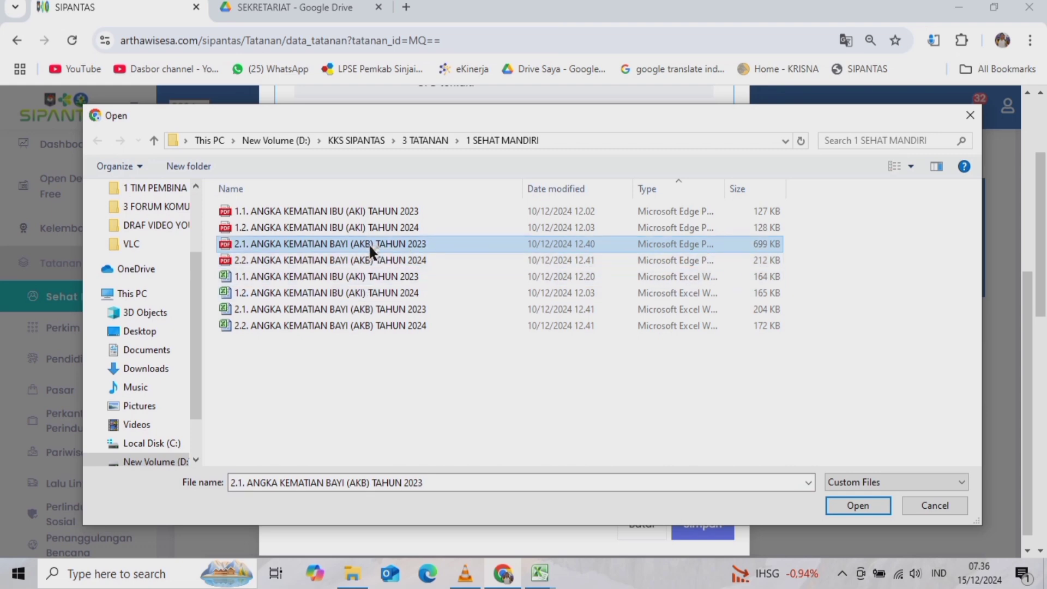
left_click(926, 507)
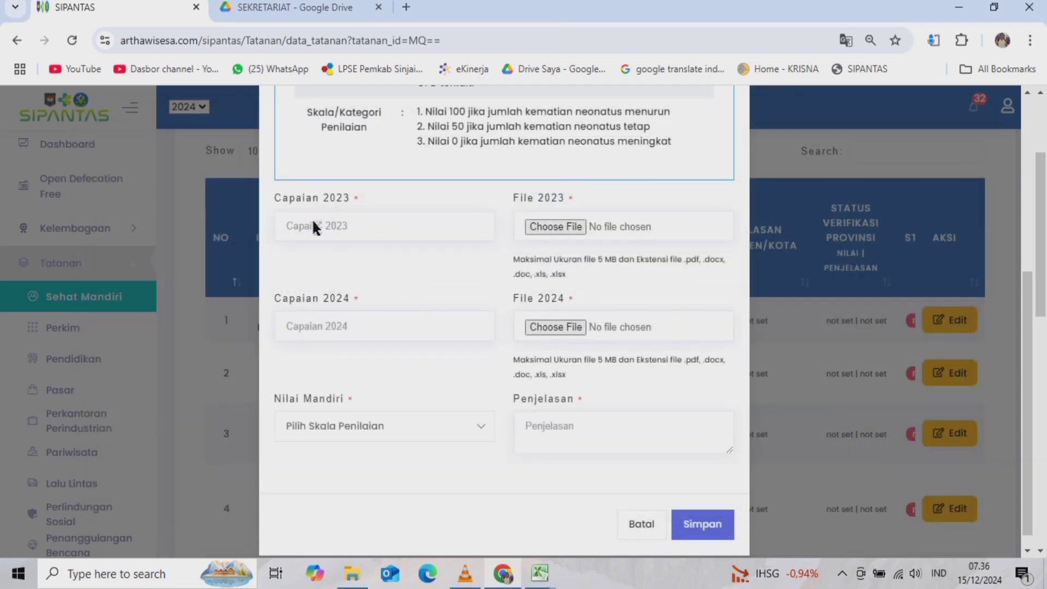
- Go through the Capaian, Nilai Mandiri and Penjelasan fields without entering values, then close with Batal
left_click(313, 225)
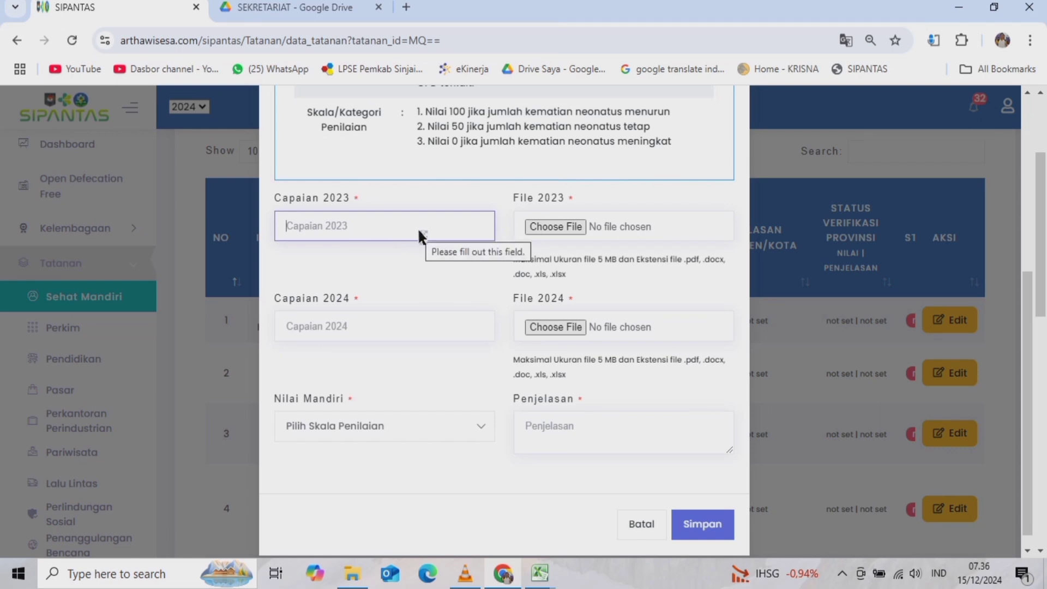
left_click(301, 331)
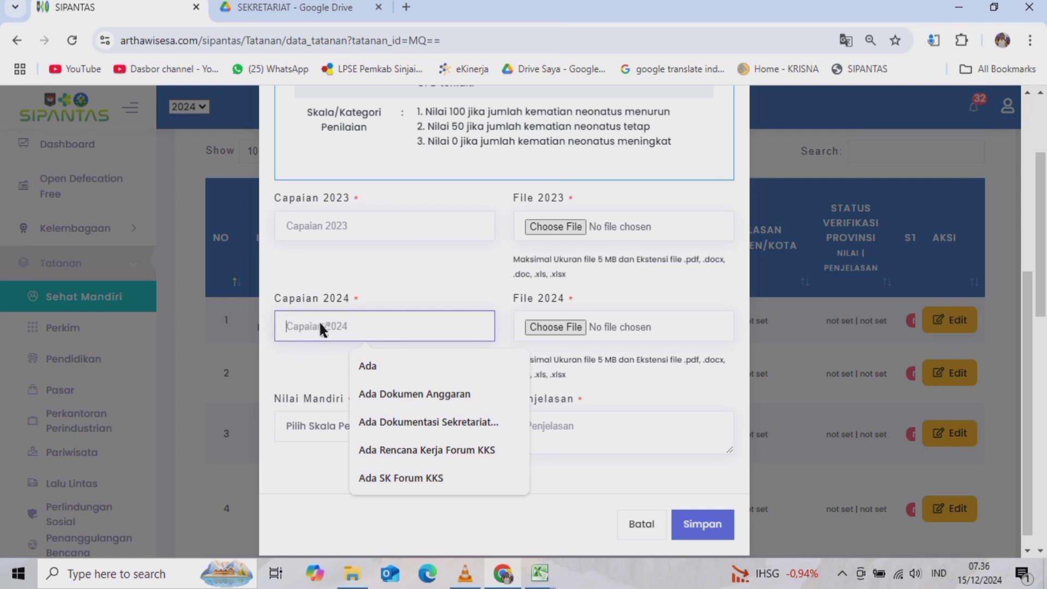
left_click(273, 482)
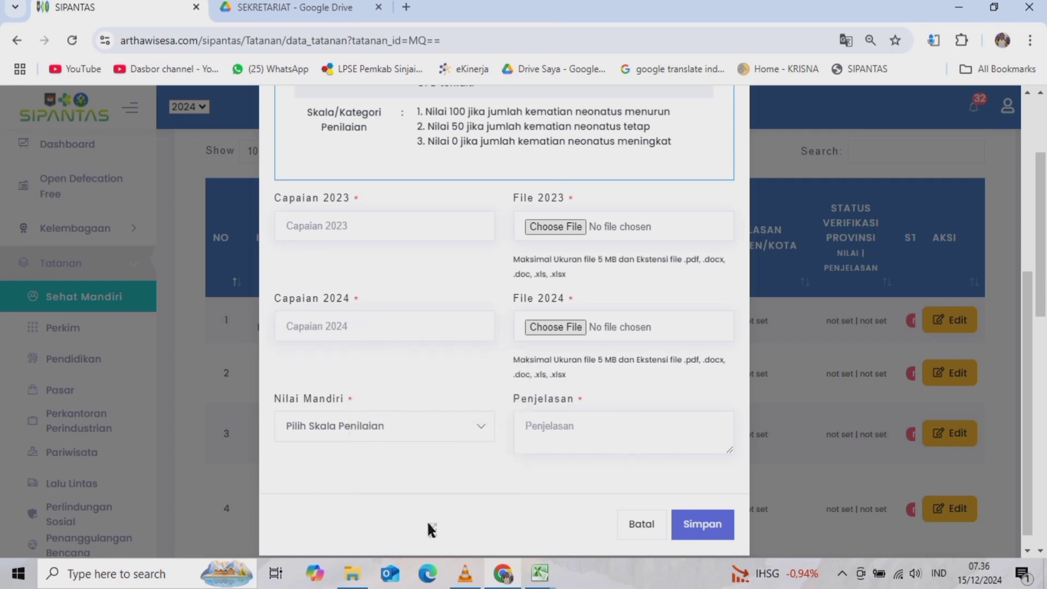
left_click(441, 425)
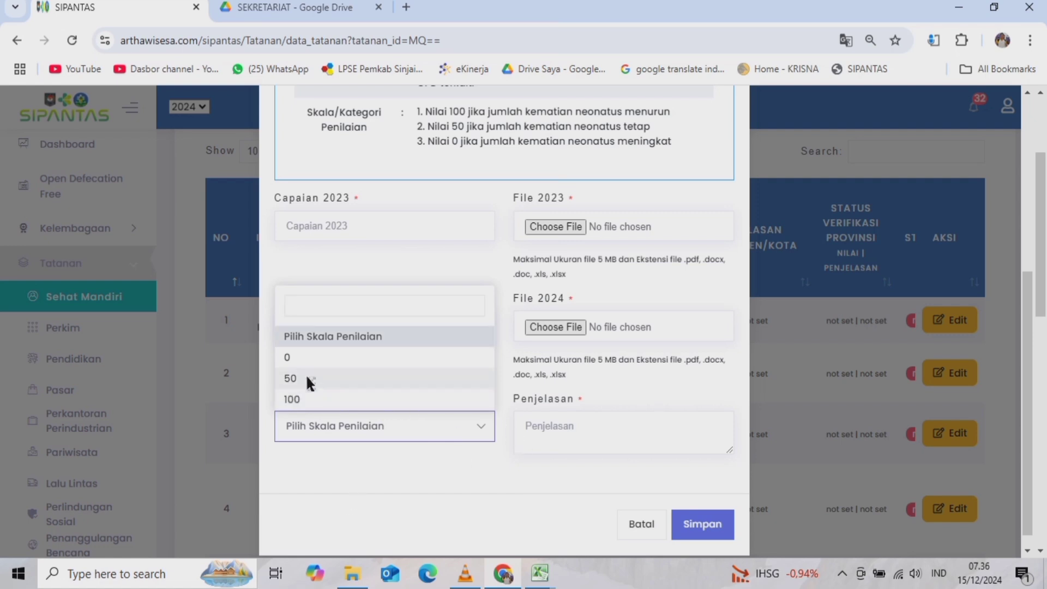
left_click(323, 474)
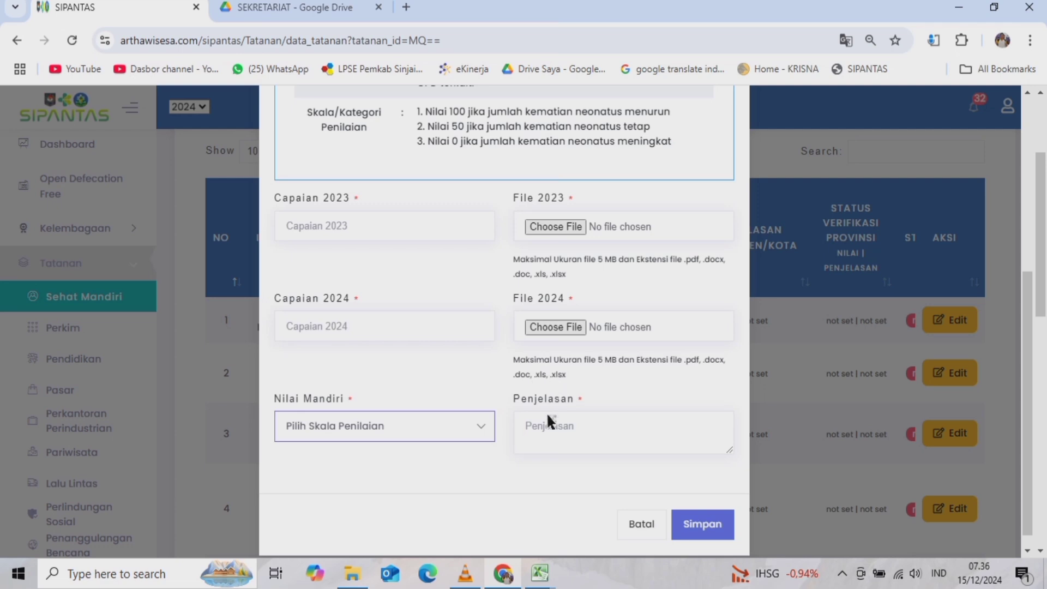
left_click(560, 426)
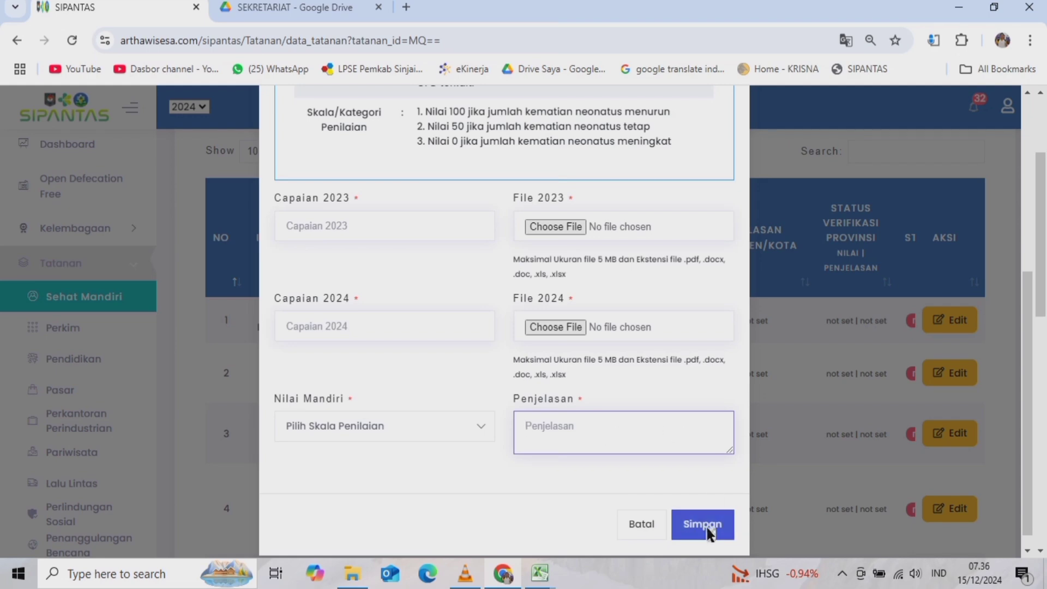
left_click(636, 527)
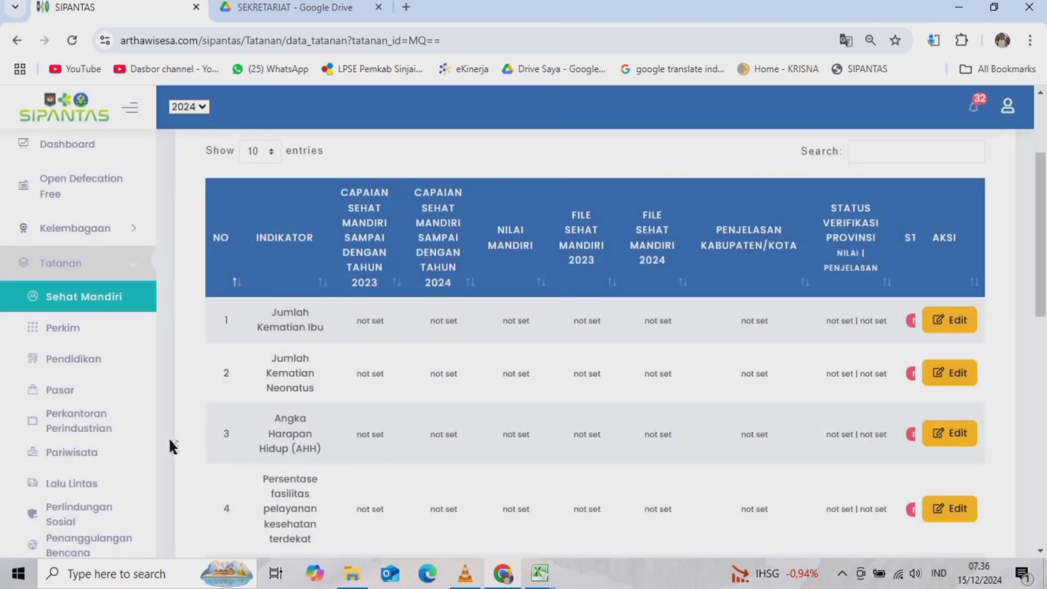
- Open the Perkim table and the IKLH indicator form with its description expanded
left_click(59, 328)
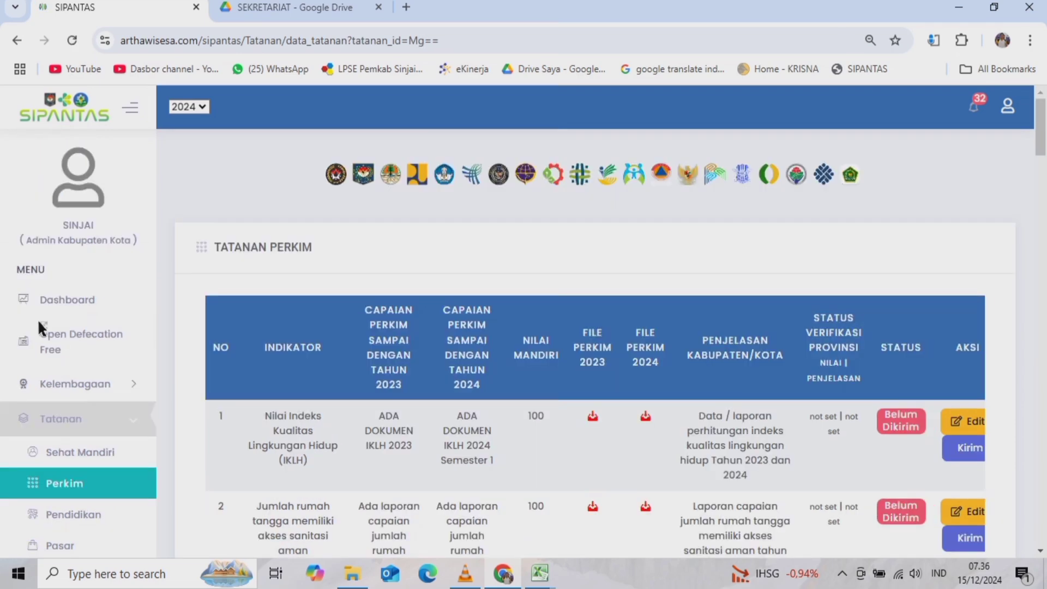
scroll(172, 351, "down", 4)
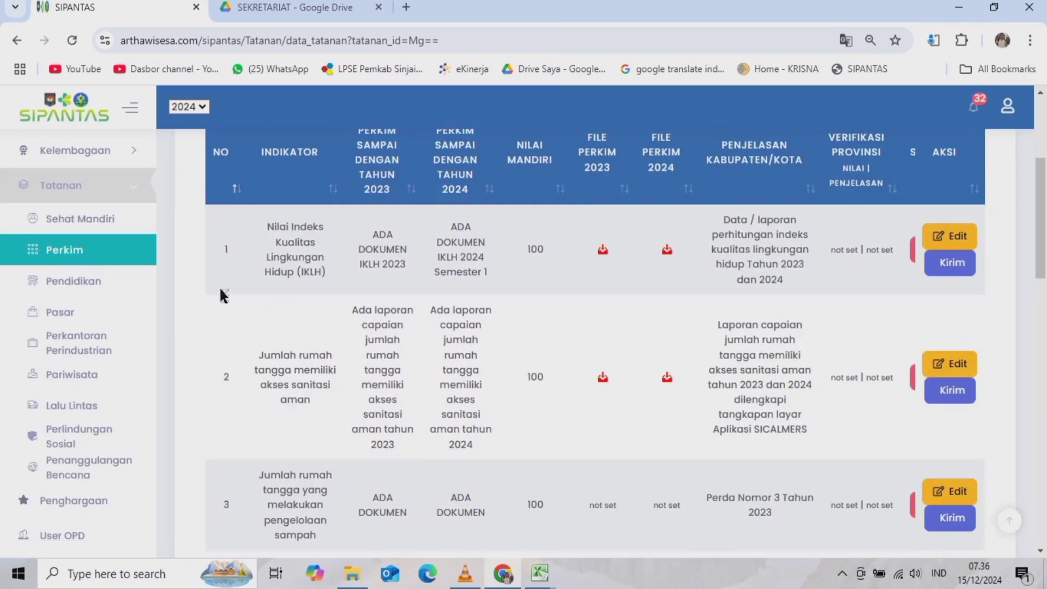
left_click(949, 235)
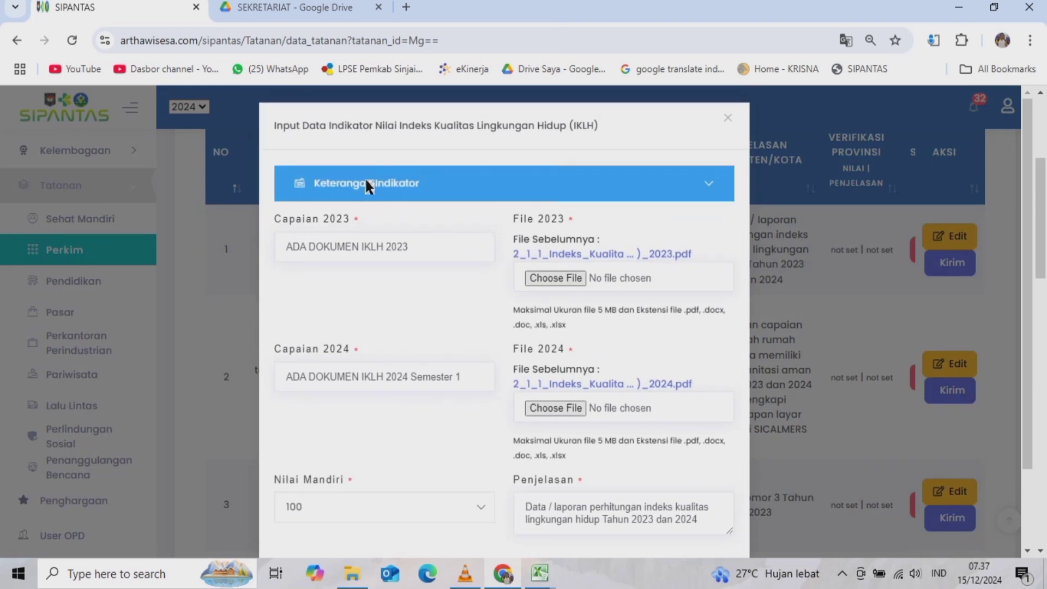
left_click(364, 183)
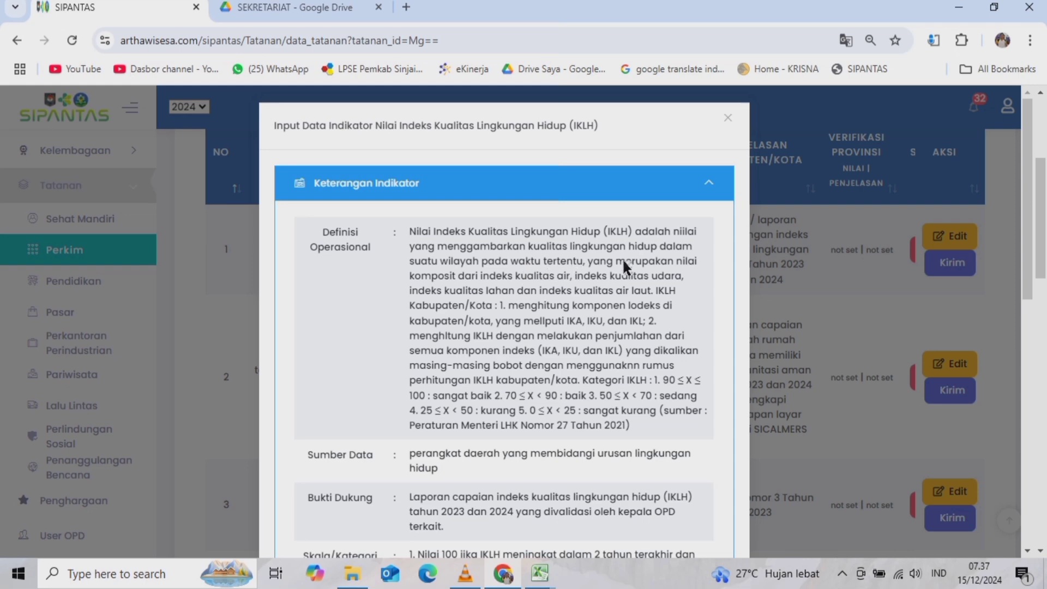
- Review the IKLH form's filled fields, then close it back to the Perkim table
scroll(512, 300, "down", 4)
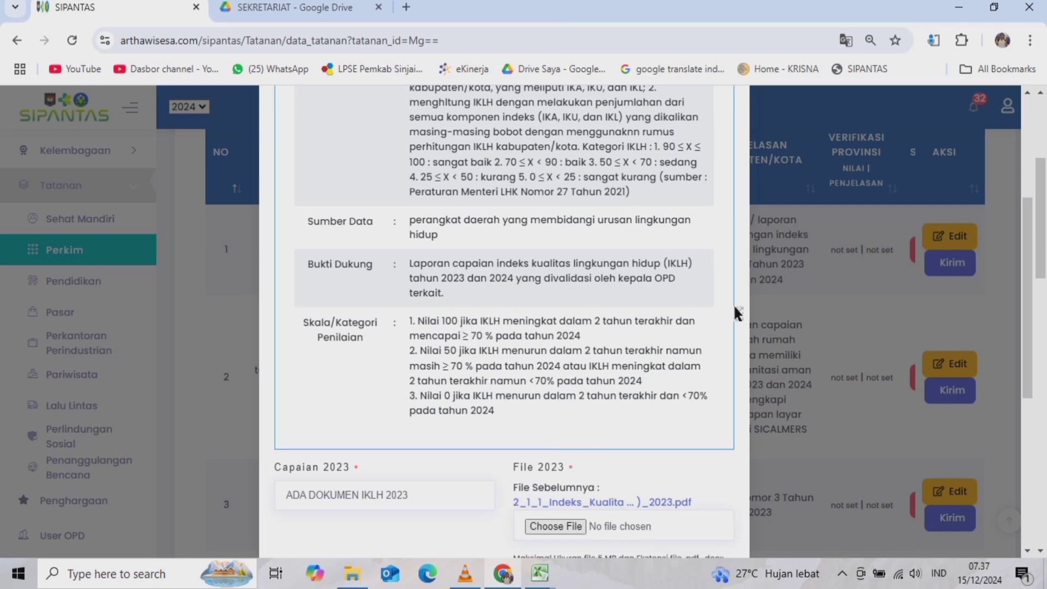
scroll(498, 349, "down", 4)
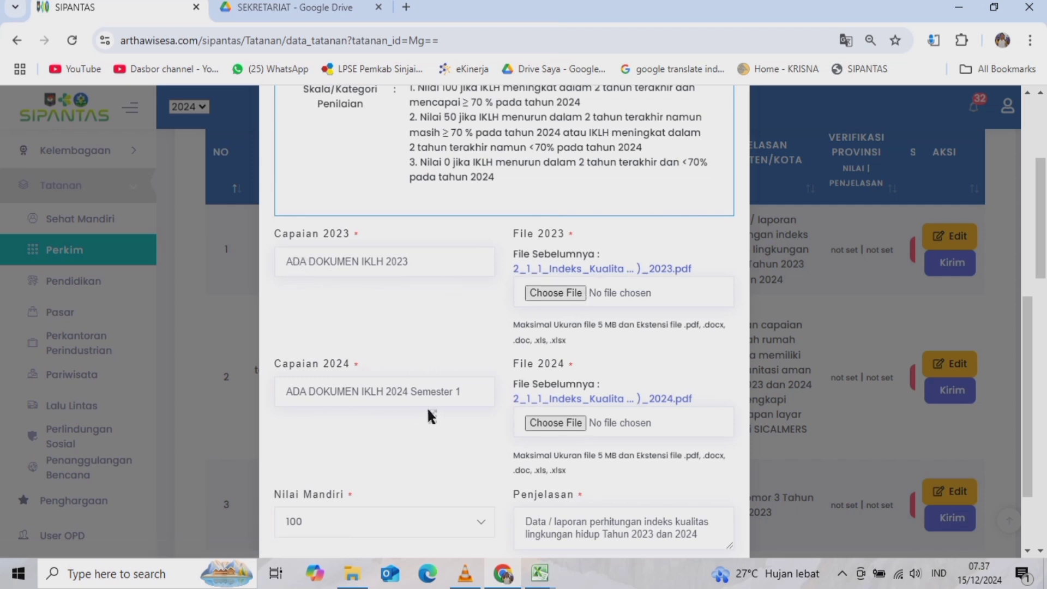
scroll(445, 407, "down", 2)
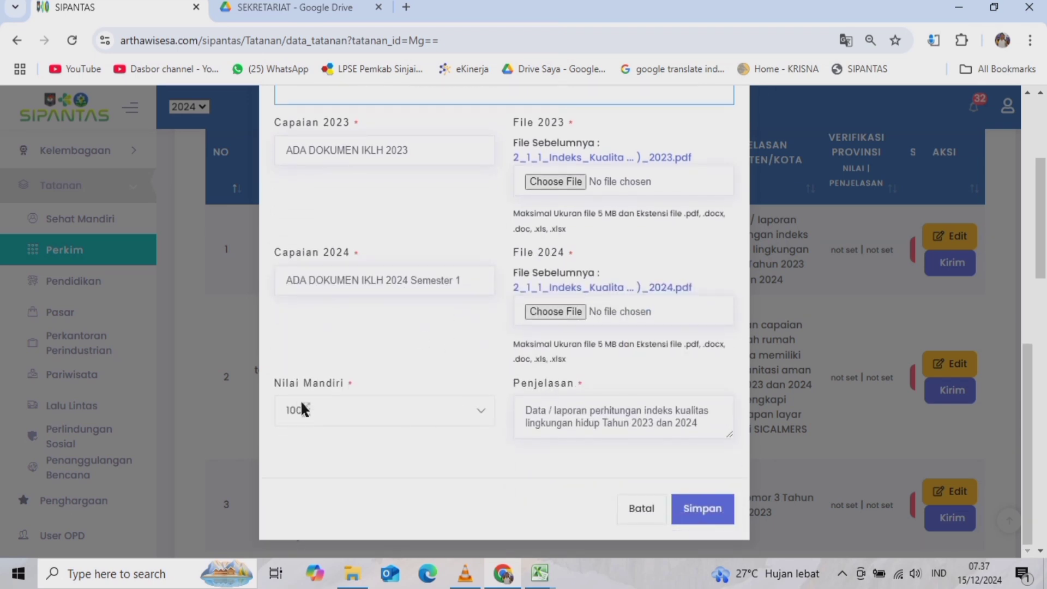
scroll(522, 425, "down", 3)
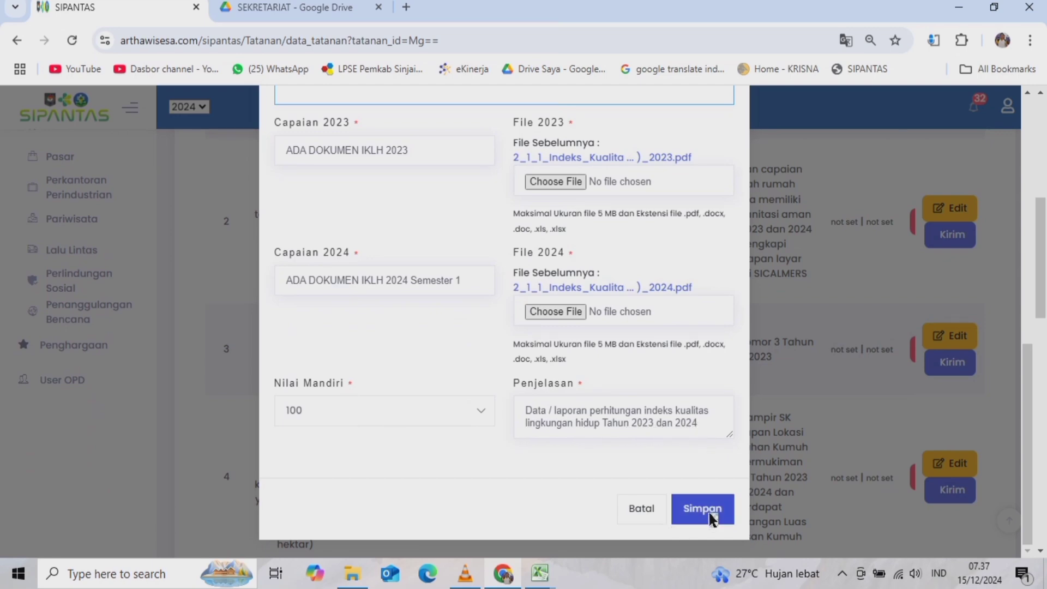
left_click(640, 510)
scroll(496, 290, "up", 7)
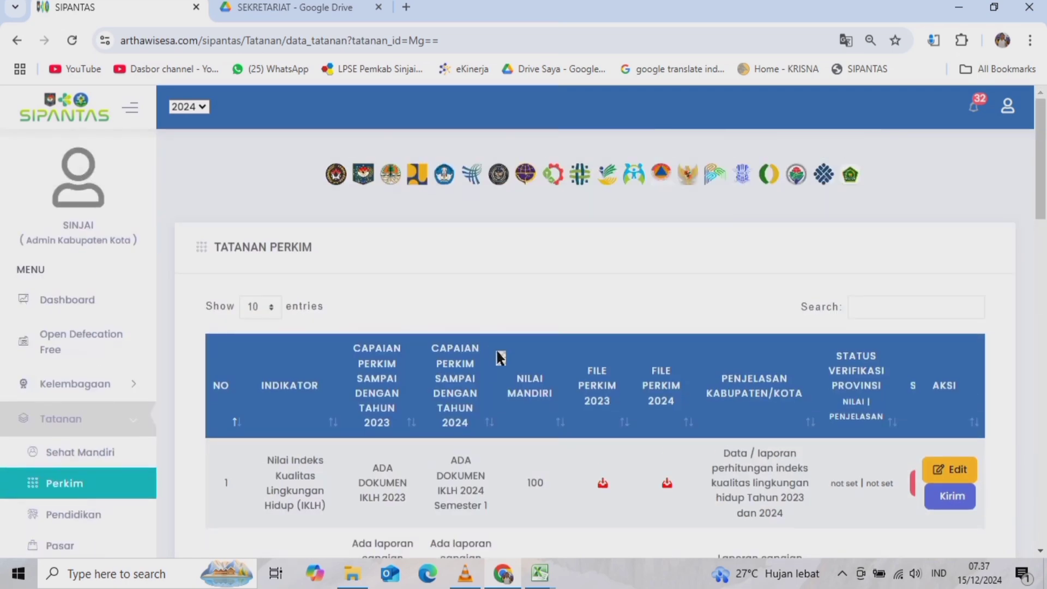
scroll(580, 451, "down", 3)
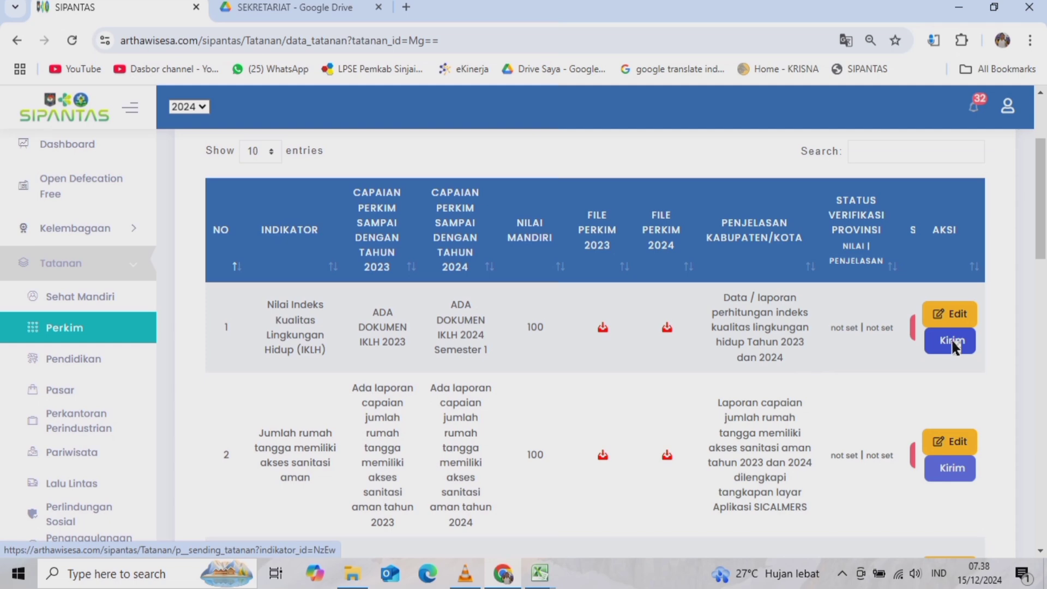
scroll(564, 364, "down", 2)
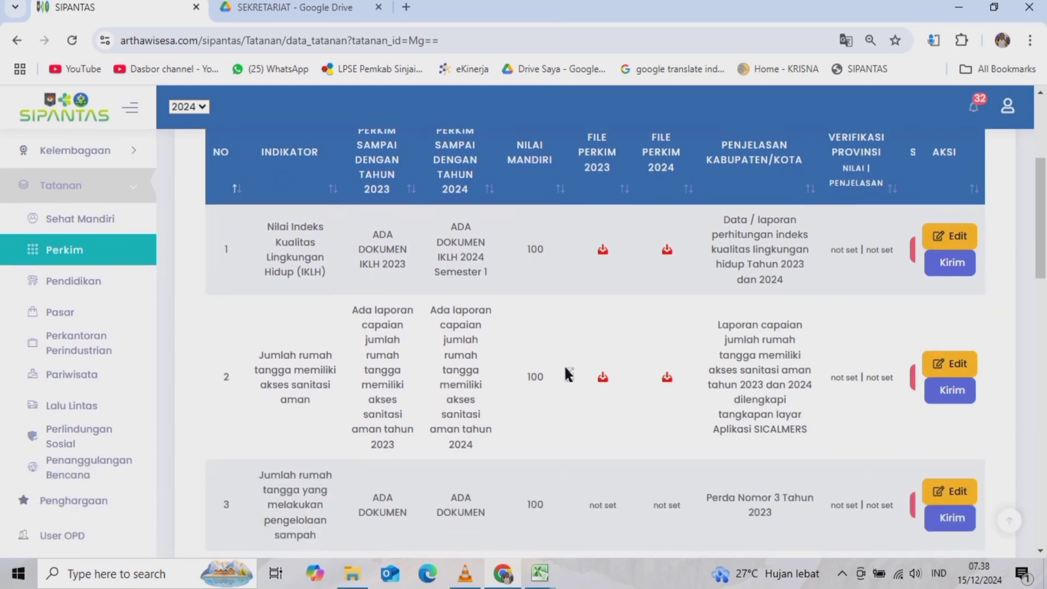
scroll(522, 421, "down", 4)
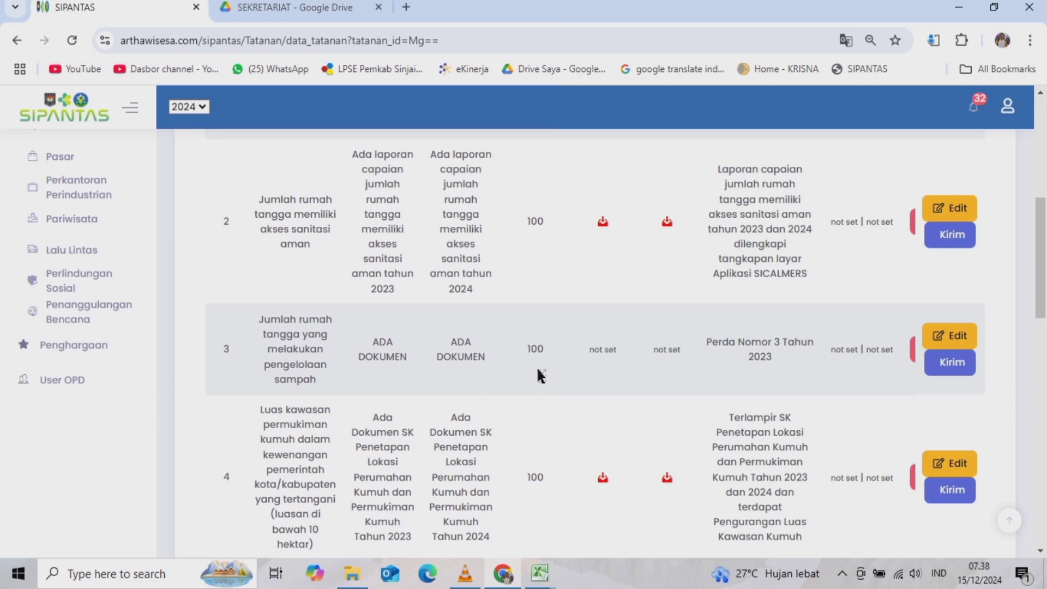
scroll(537, 374, "up", 6)
scroll(177, 467, "down", 4)
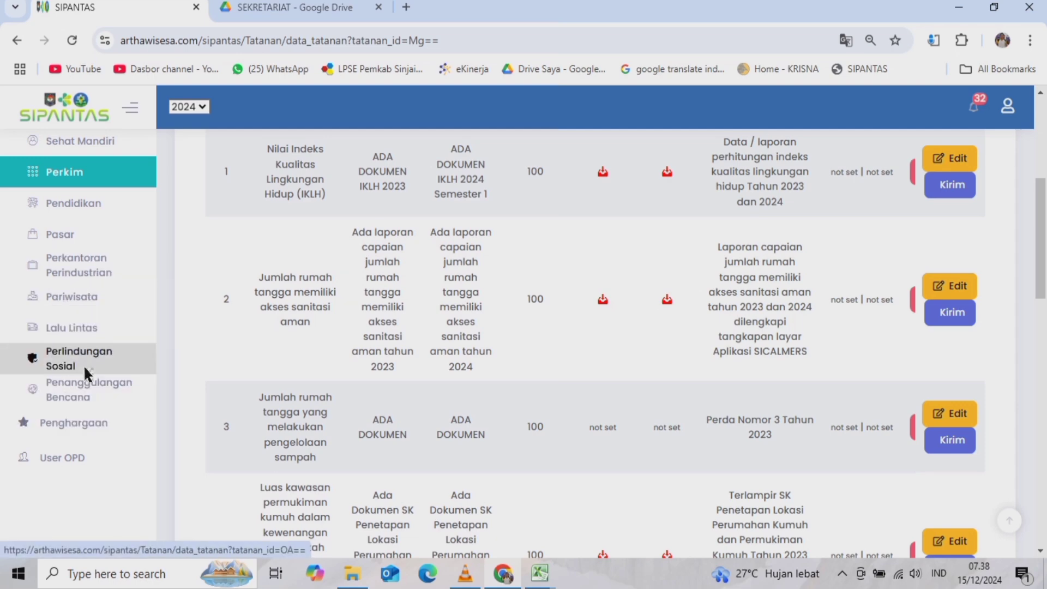
scroll(231, 333, "down", 6)
scroll(158, 285, "up", 6)
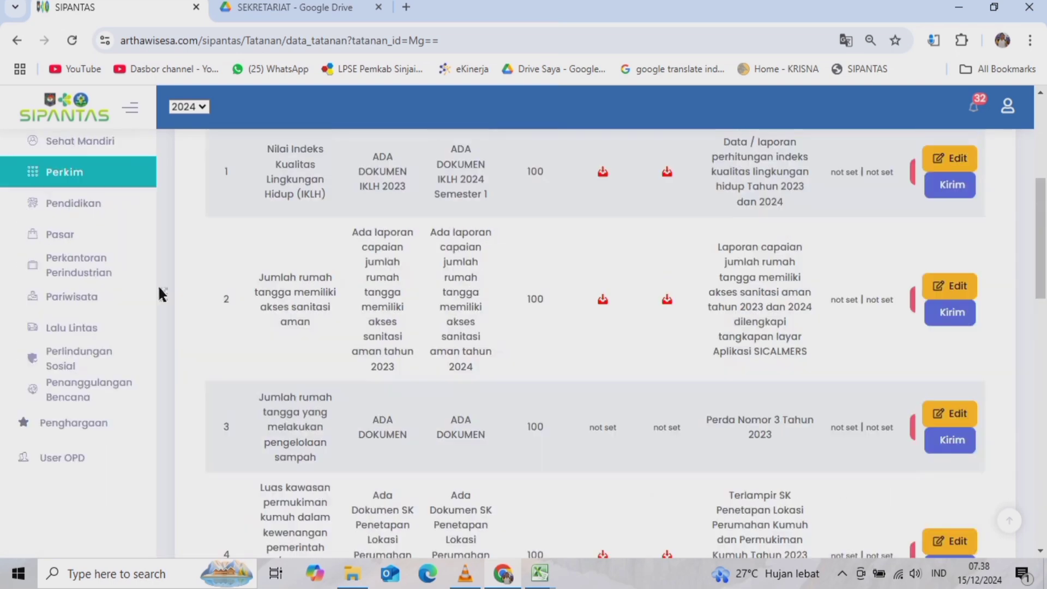
scroll(160, 289, "up", 1)
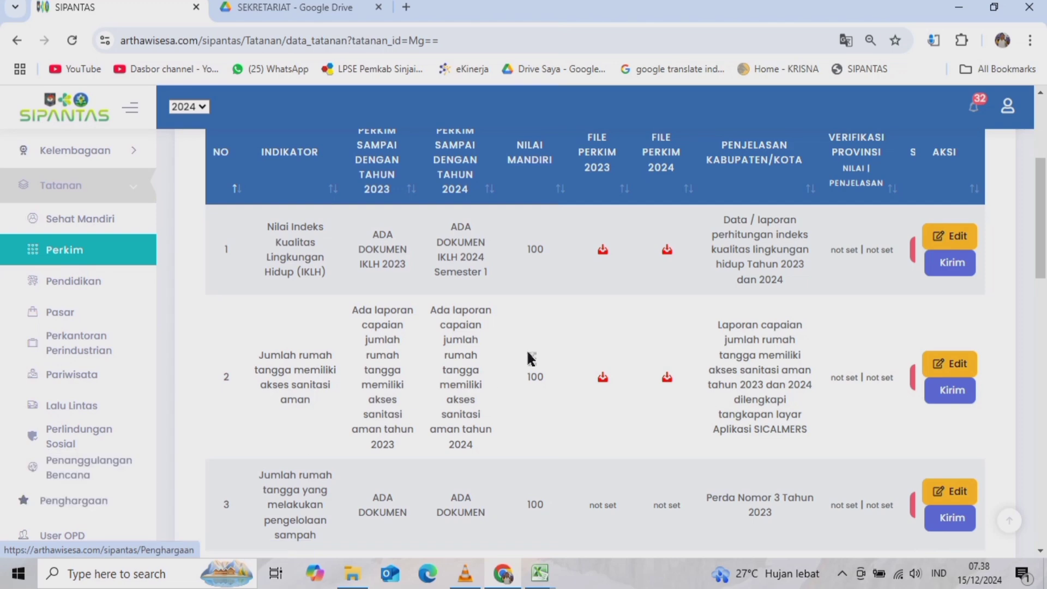
scroll(529, 357, "down", 3)
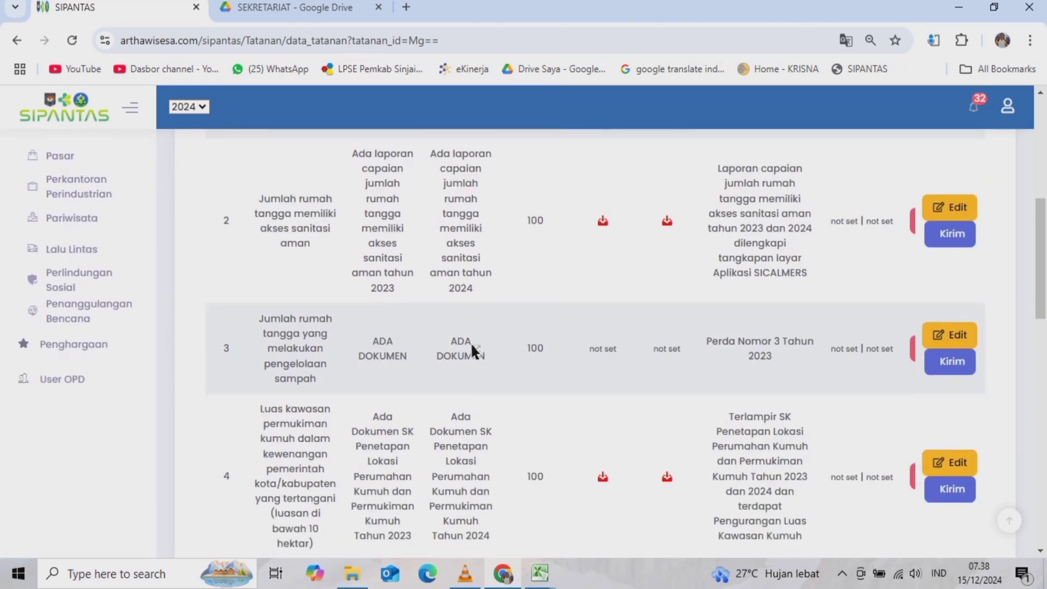
scroll(470, 342, "down", 7)
scroll(473, 349, "down", 3)
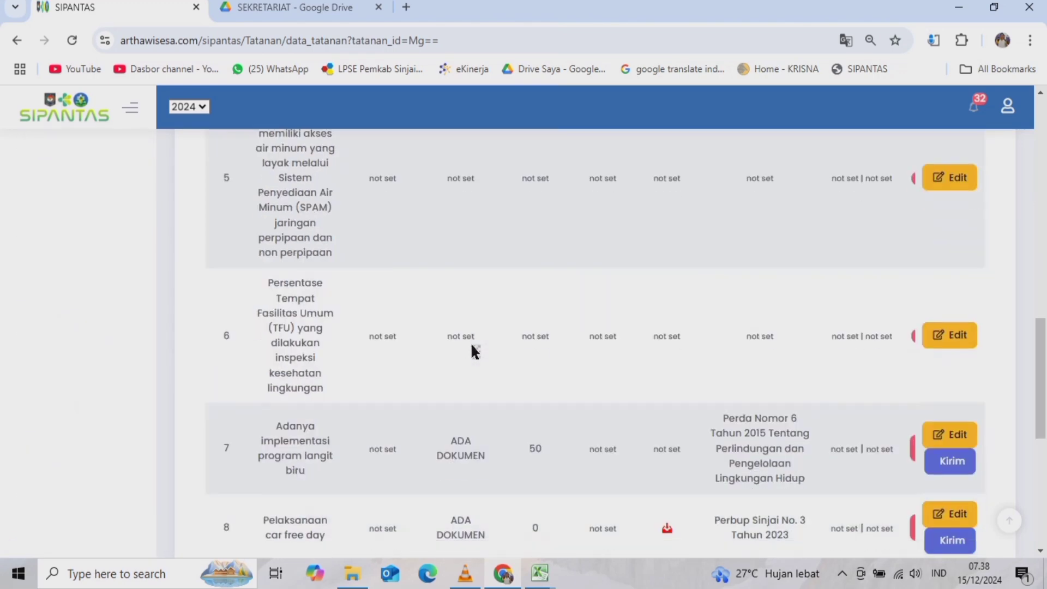
scroll(473, 349, "up", 3)
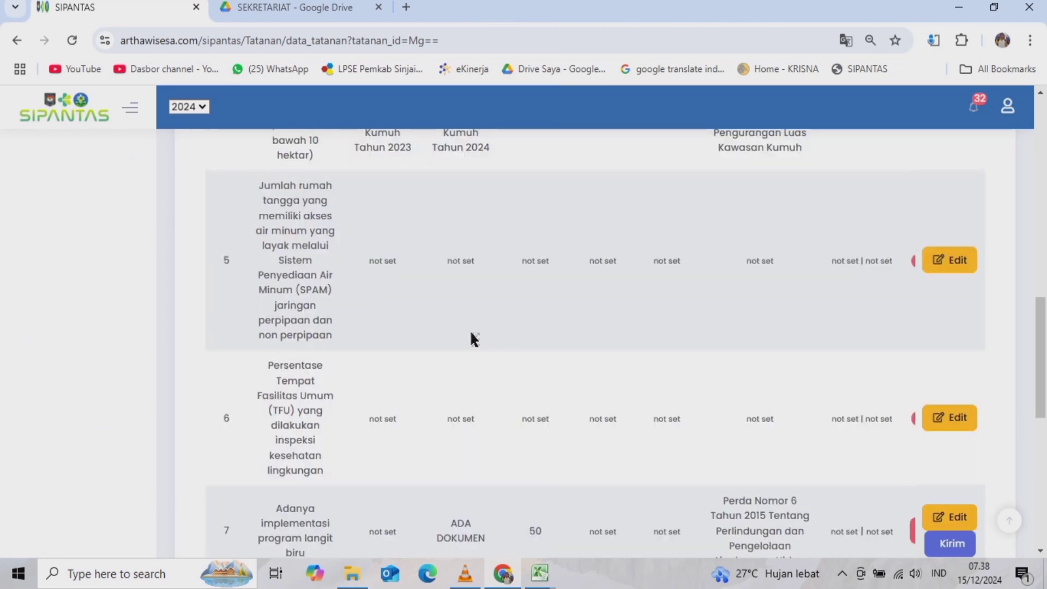
scroll(470, 329, "up", 12)
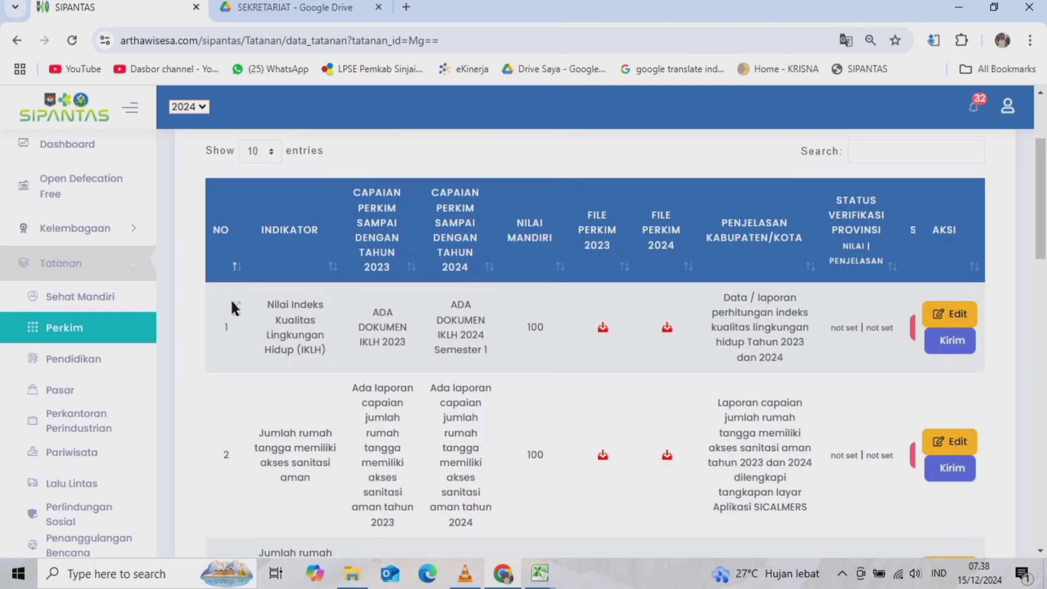
scroll(87, 376, "down", 4)
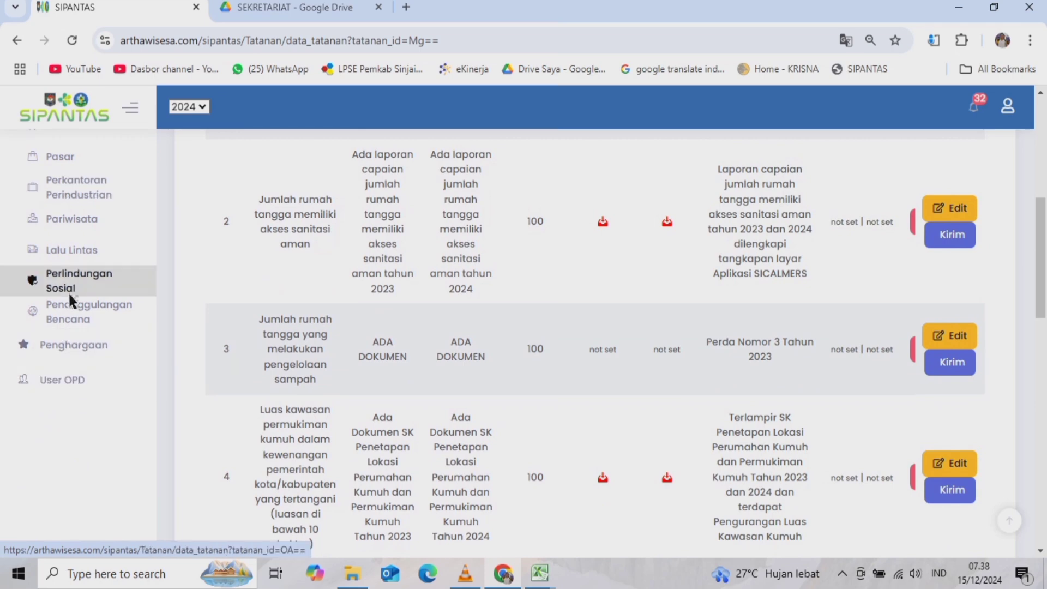
- View the Penghargaan page: Perkim 59%, Kelembagaan 6/16 (38%), Tatanan 33/136 (24%)
left_click(60, 350)
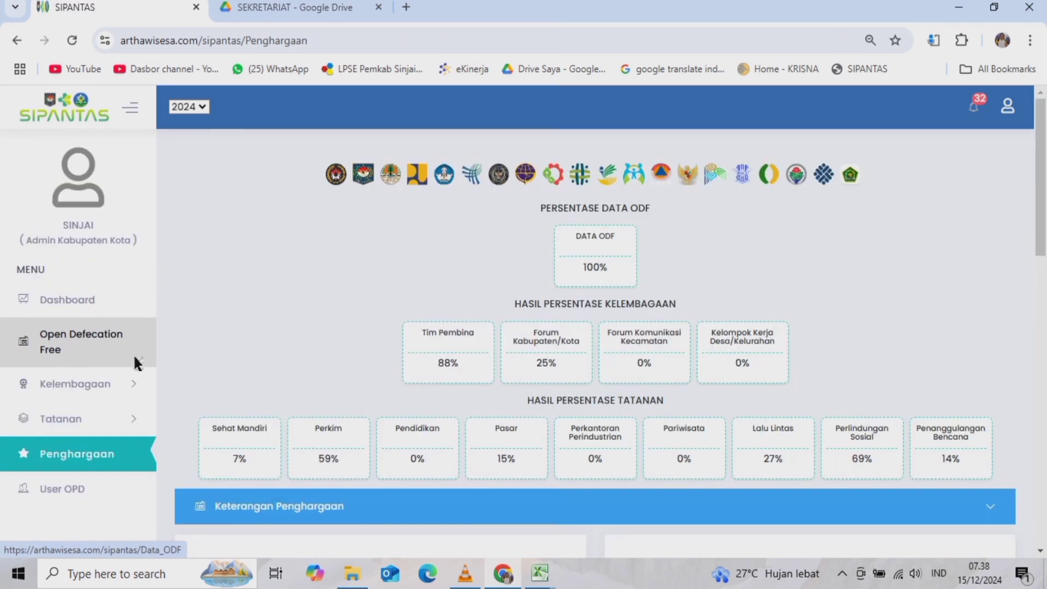
scroll(736, 213, "down", 1)
scroll(598, 245, "up", 2)
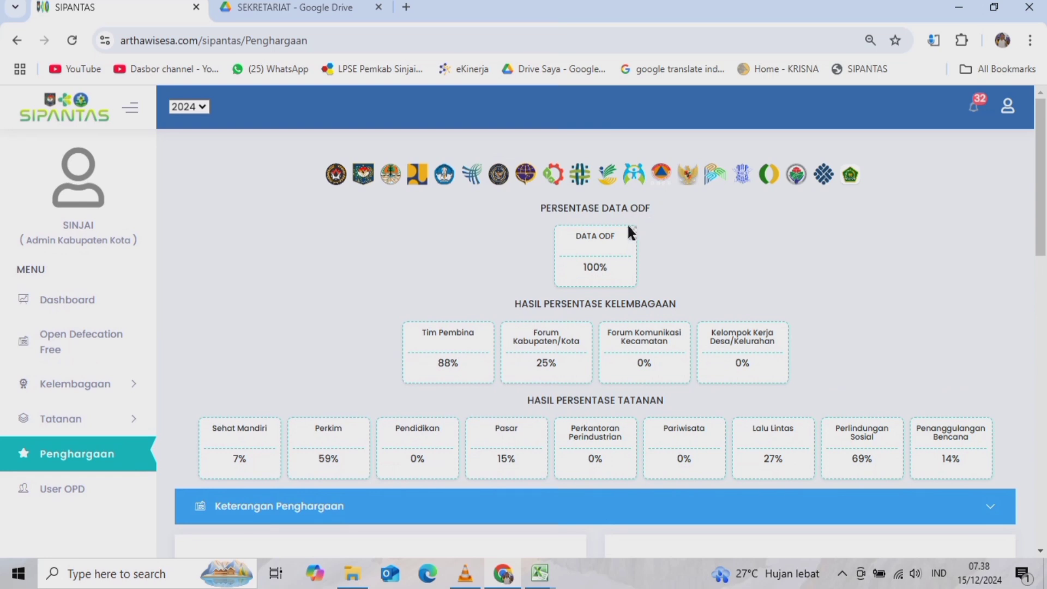
scroll(602, 223, "down", 2)
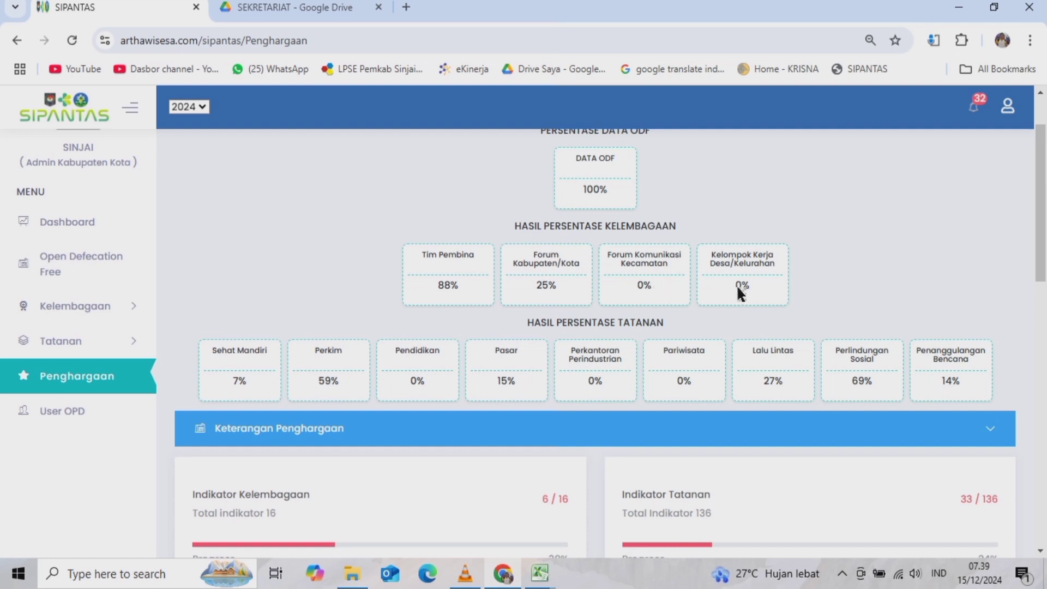
scroll(609, 304, "down", 3)
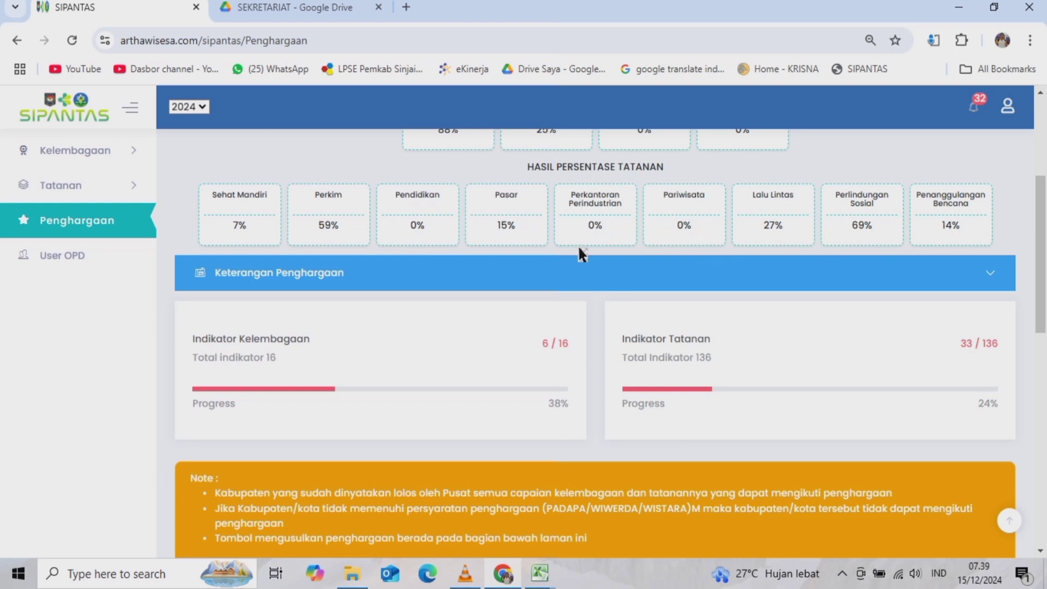
scroll(474, 262, "down", 1)
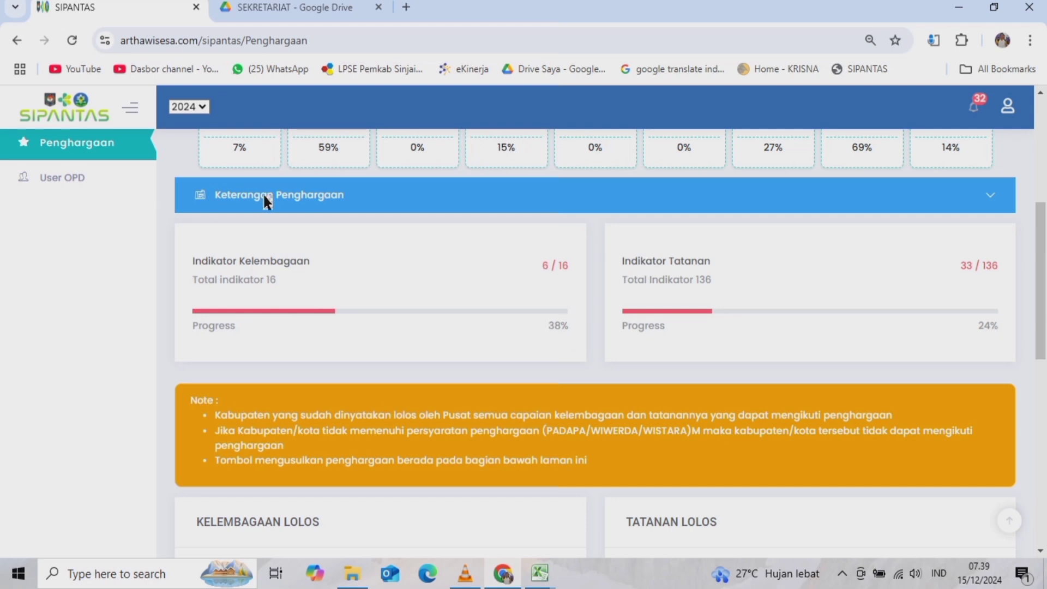
left_click(319, 198)
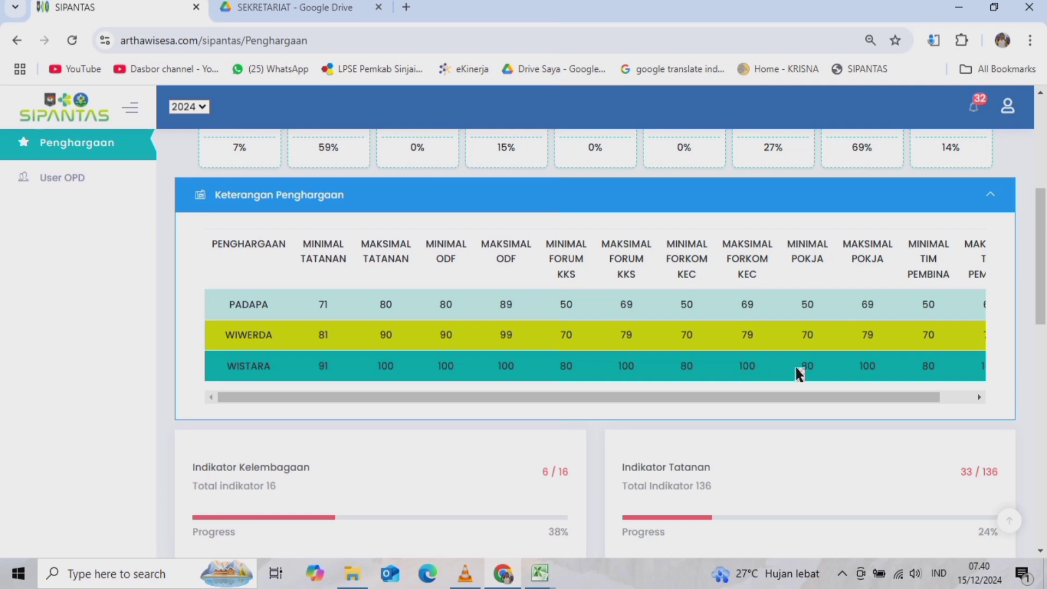
left_click_drag(888, 388, 725, 400)
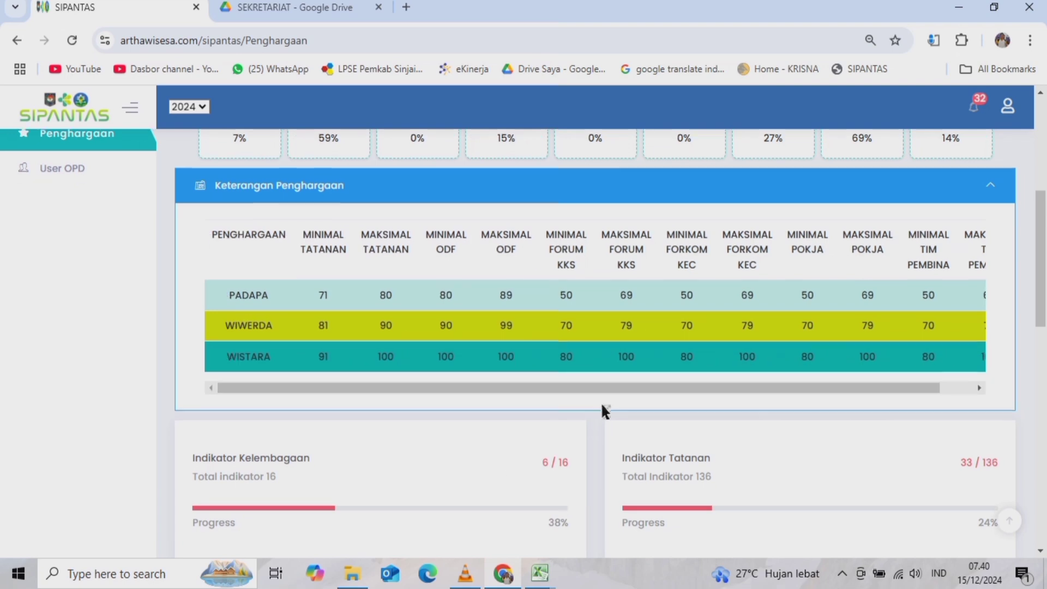
scroll(603, 411, "down", 4)
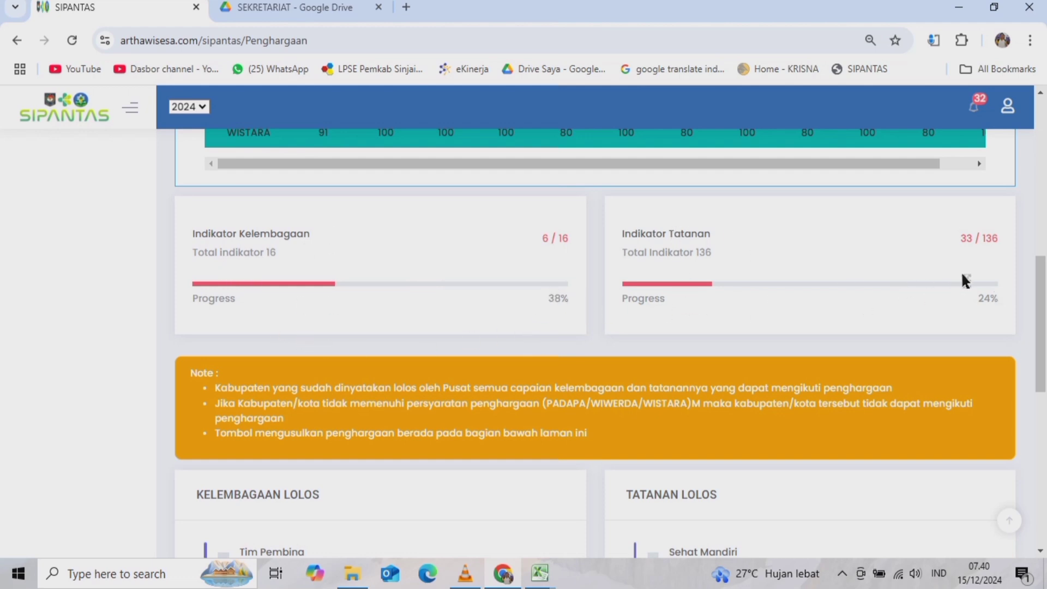
scroll(774, 322, "down", 4)
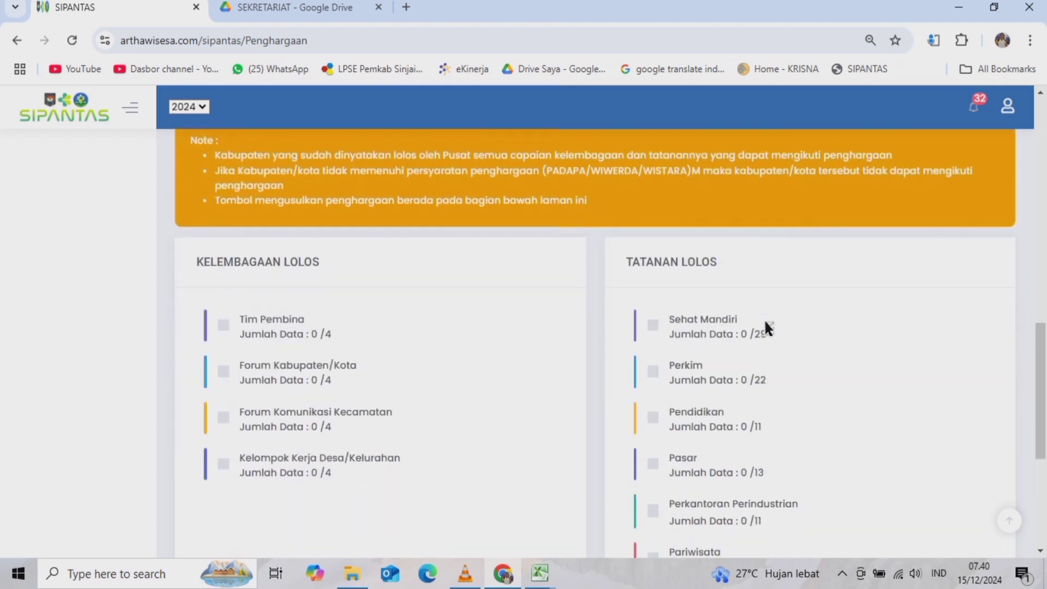
scroll(766, 322, "up", 4)
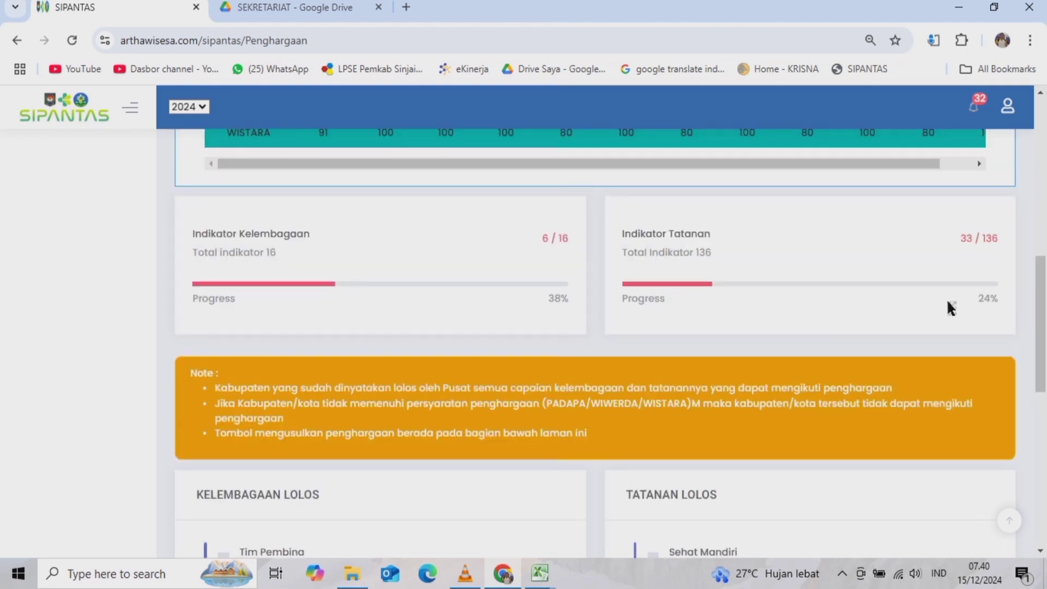
scroll(701, 360, "down", 10)
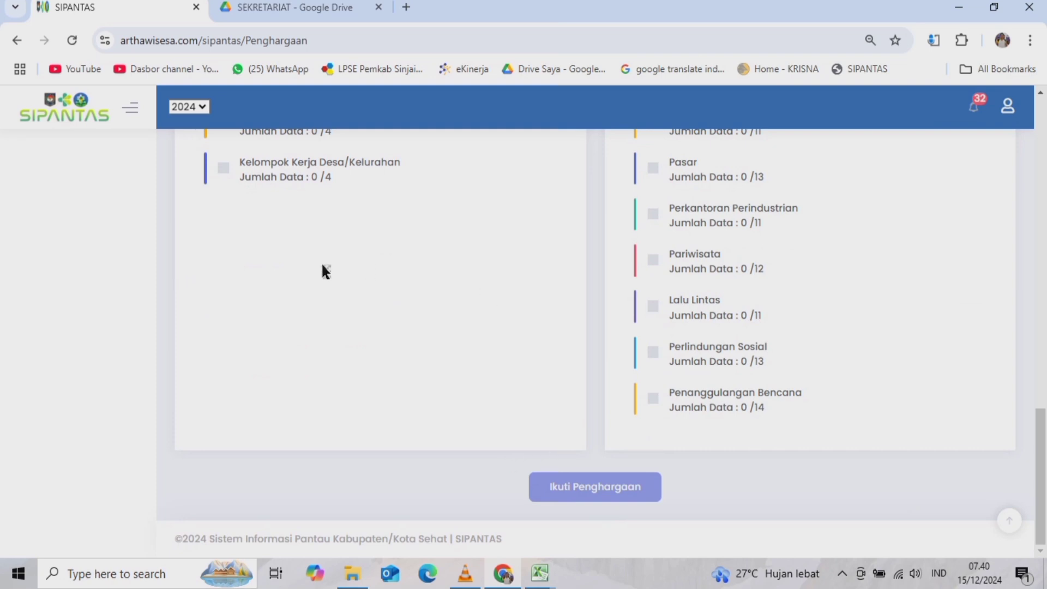
scroll(217, 293, "up", 12)
scroll(90, 214, "up", 2)
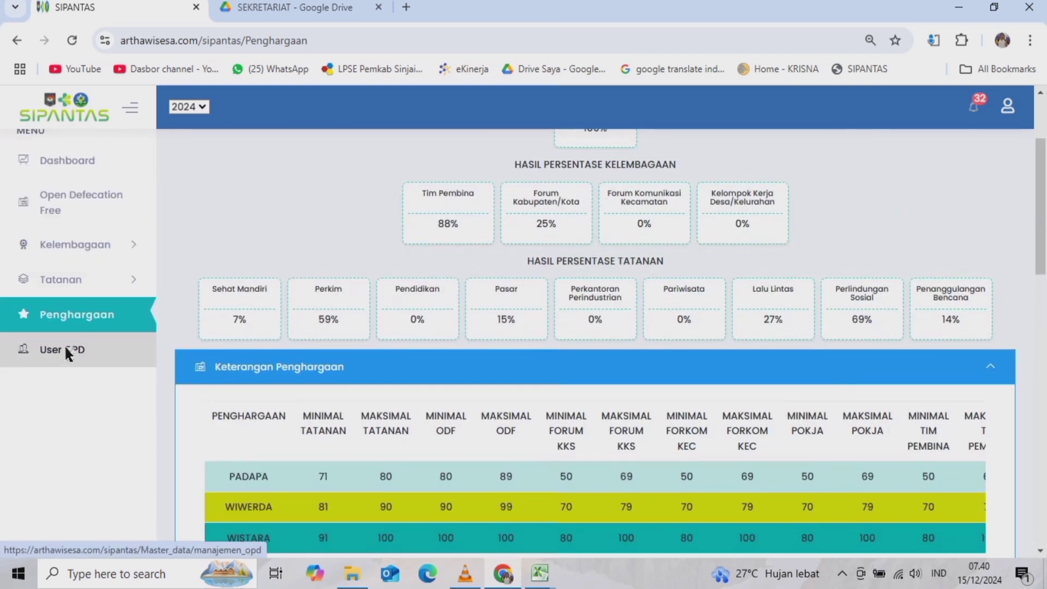
- Open User OPD and browse the Manajemen User OPD table of Tatanan-assigned Kabupaten Sinjai accounts
left_click(65, 351)
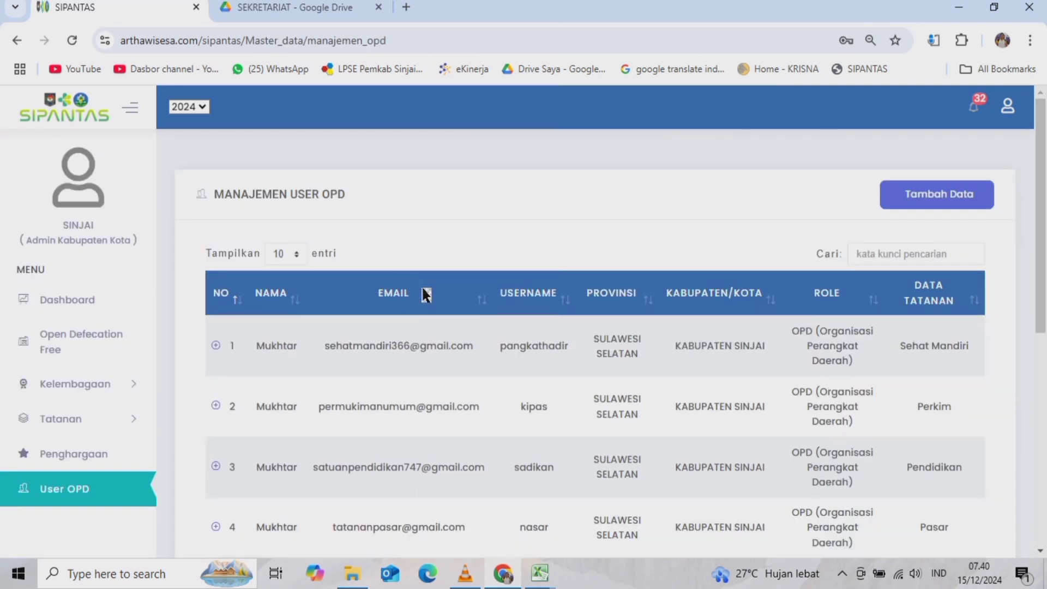
scroll(327, 336, "down", 2)
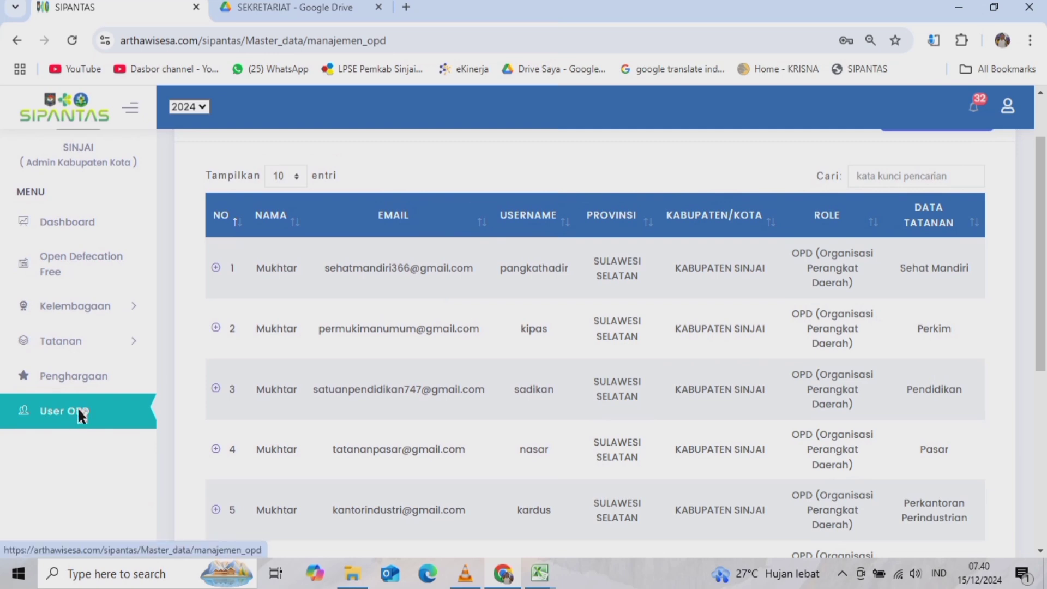
scroll(545, 327, "up", 2)
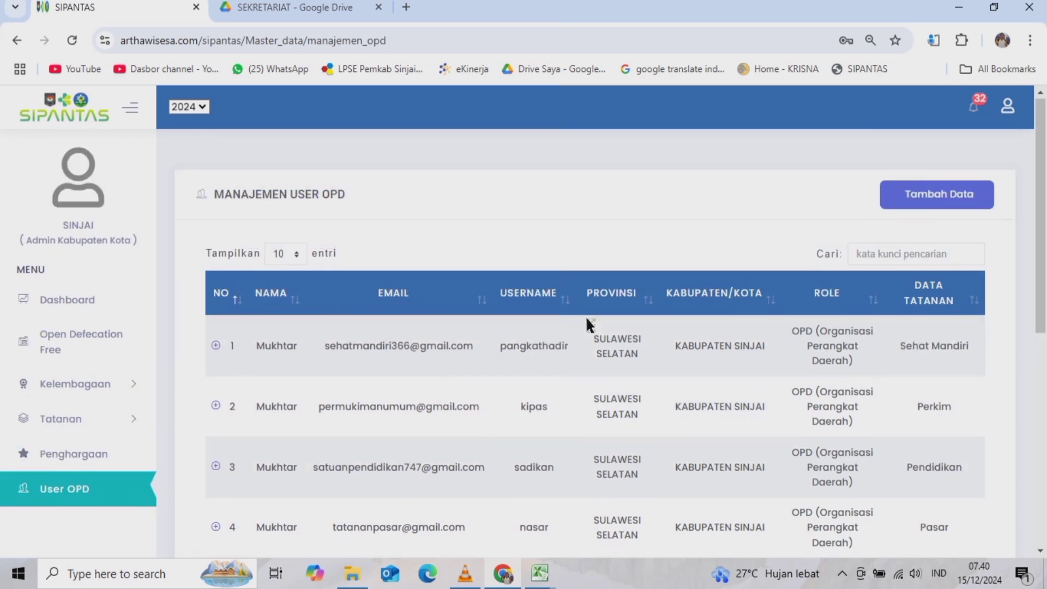
scroll(600, 311, "down", 1)
scroll(604, 313, "down", 3)
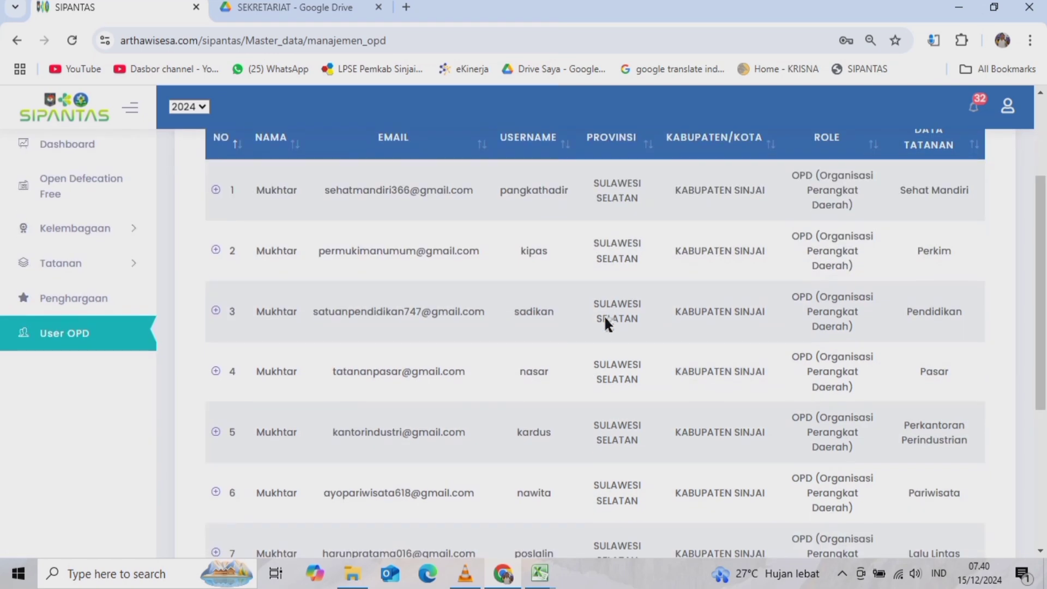
scroll(540, 319, "up", 4)
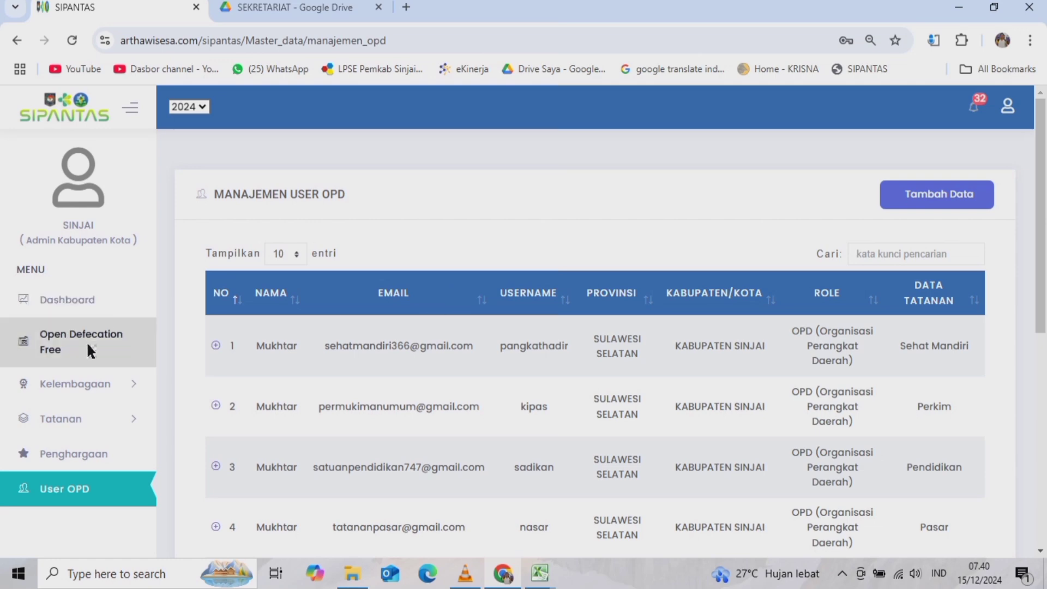
scroll(96, 351, "down", 5)
scroll(339, 338, "up", 5)
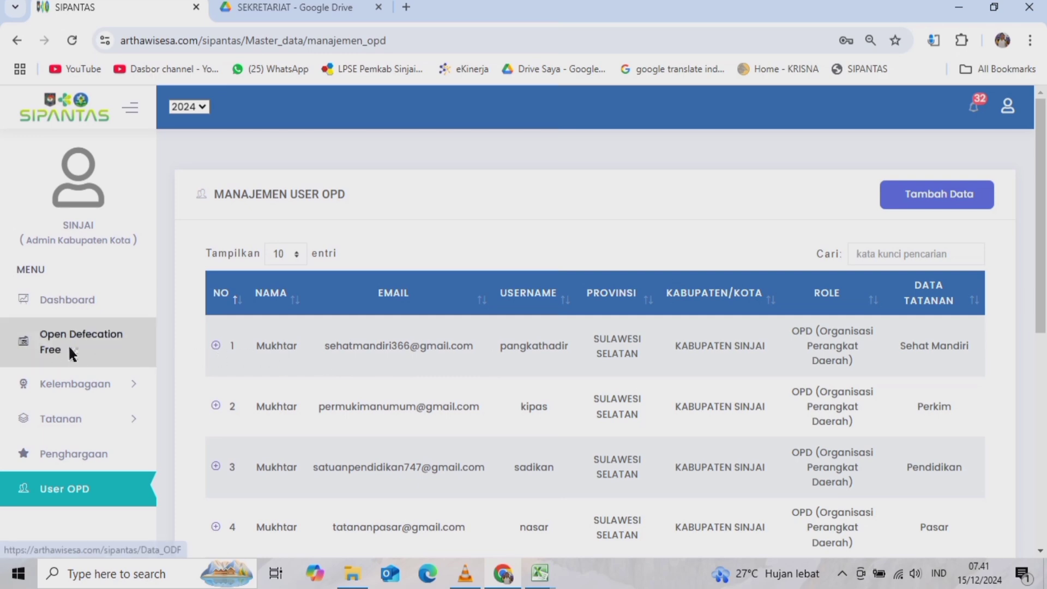
scroll(382, 403, "down", 3)
scroll(381, 394, "down", 5)
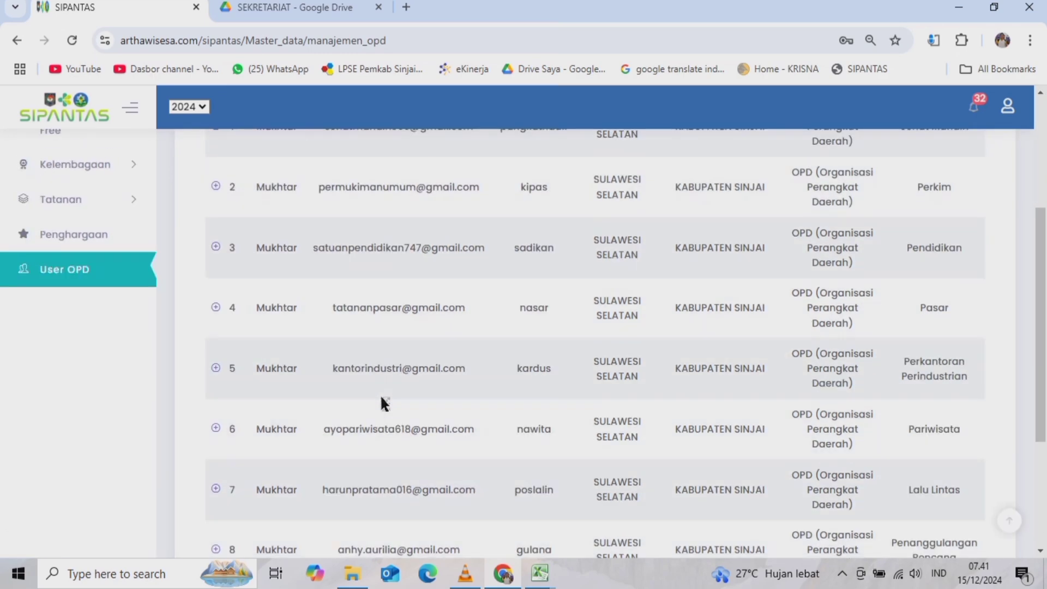
scroll(359, 401, "up", 6)
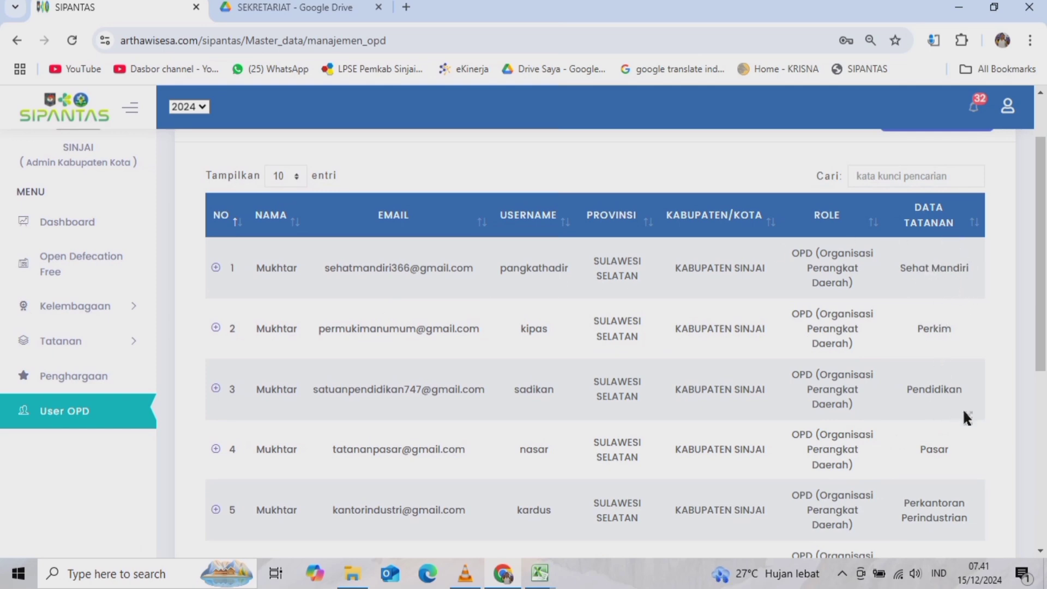
scroll(909, 371, "down", 3)
scroll(902, 320, "up", 5)
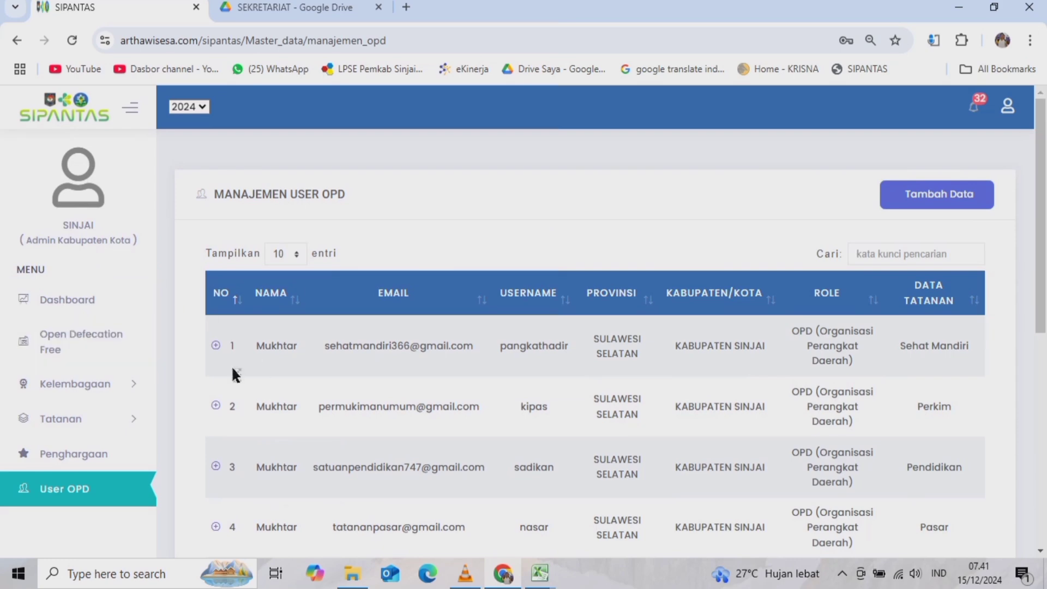
- Open the Tambah User form, dismiss the Gagal popup, then switch to the 3 FORUM KOMUNIKASI KECAMATAN folder
left_click(944, 197)
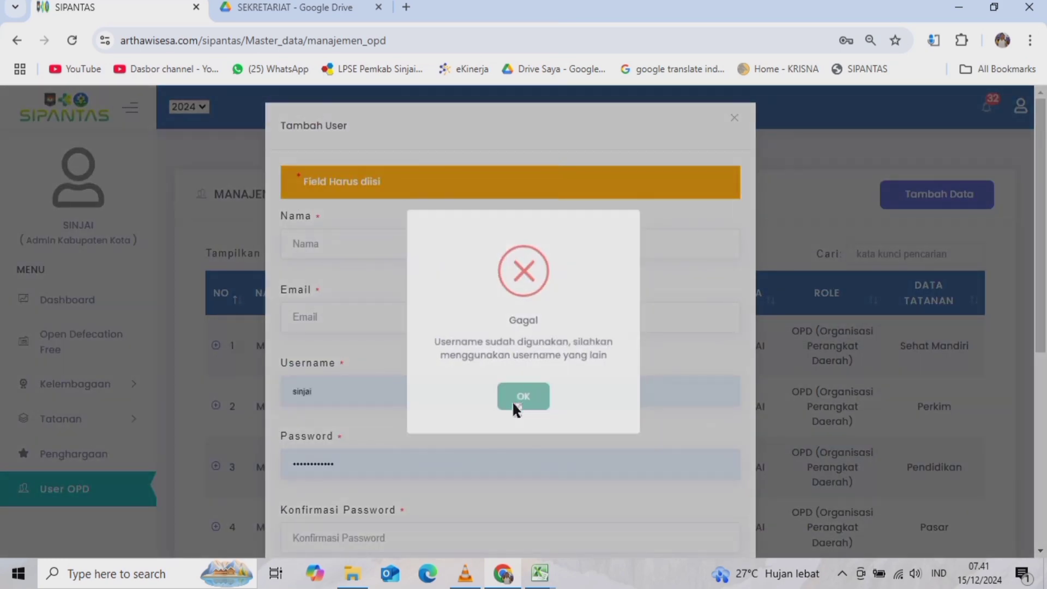
left_click(513, 400)
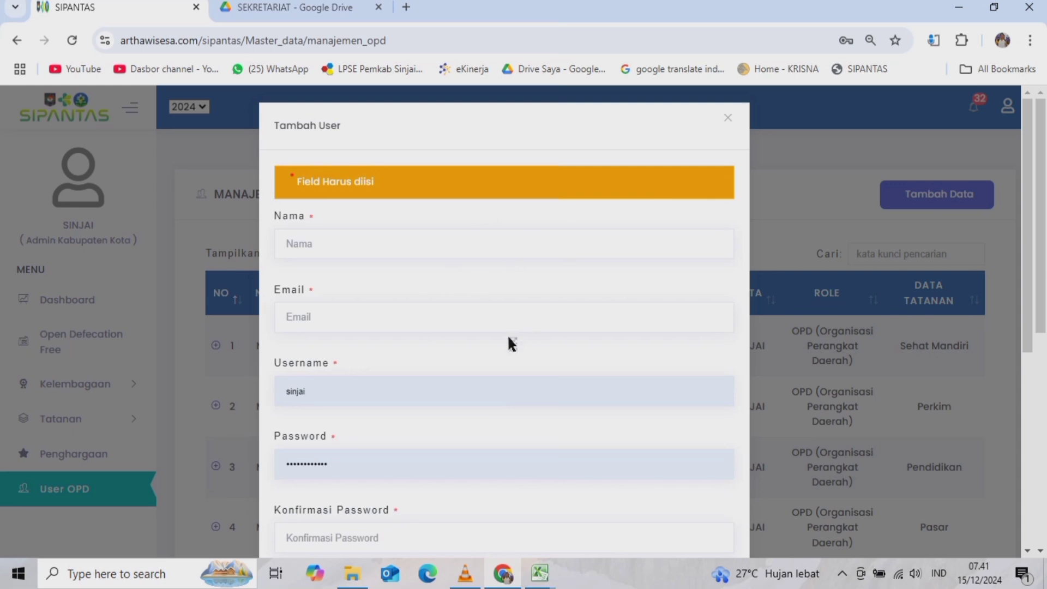
scroll(410, 410, "down", 5)
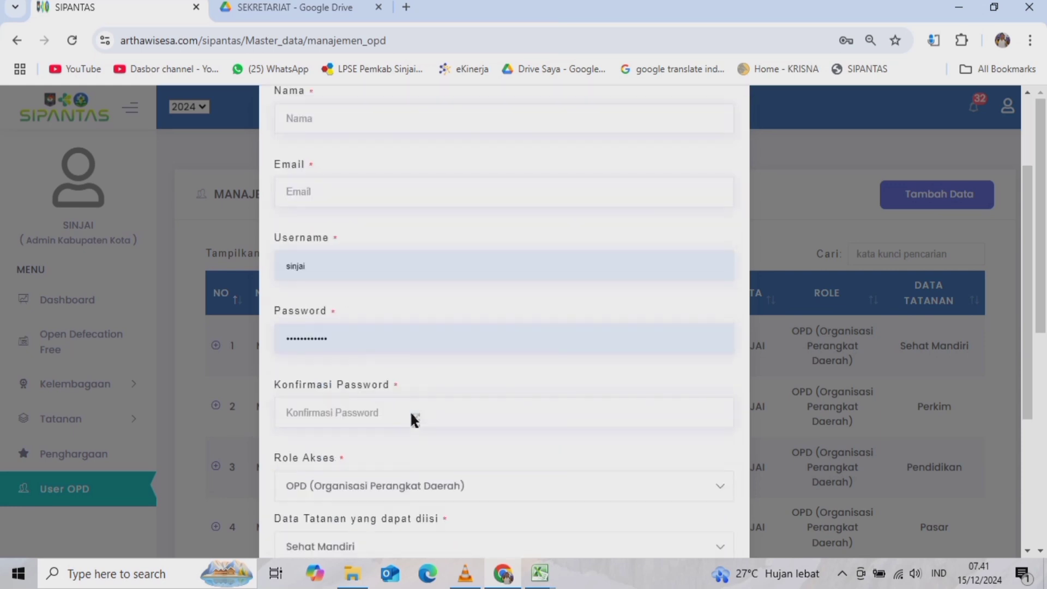
scroll(410, 410, "up", 4)
scroll(417, 426, "down", 1)
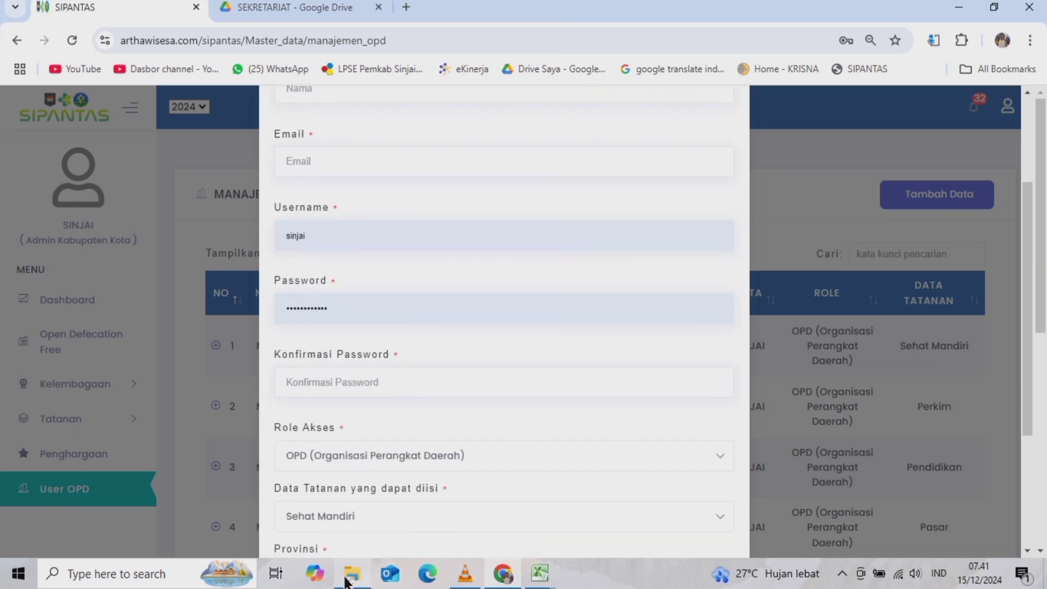
left_click(352, 572)
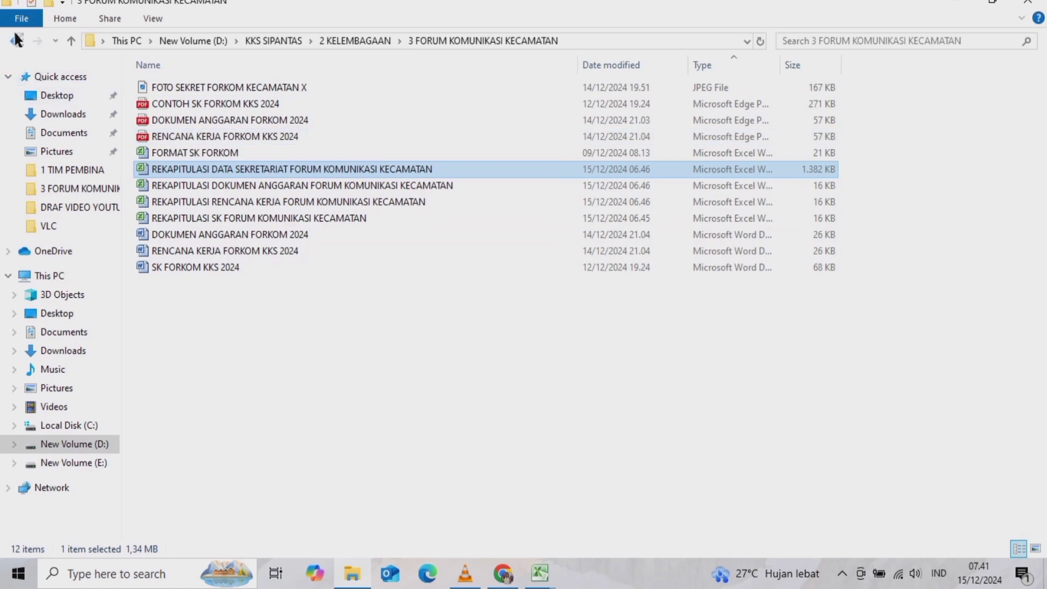
- Open the GMAIL SUB AKUN workbook from the KKS SIPANTAS folder and review the sub-account list
left_click(73, 41)
left_click(76, 42)
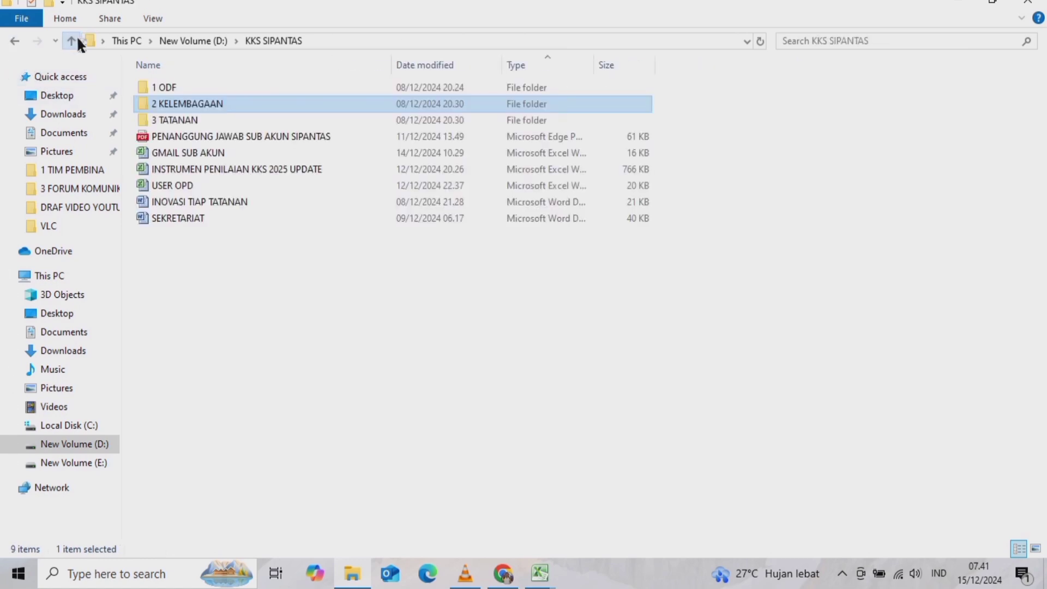
double_click(181, 153)
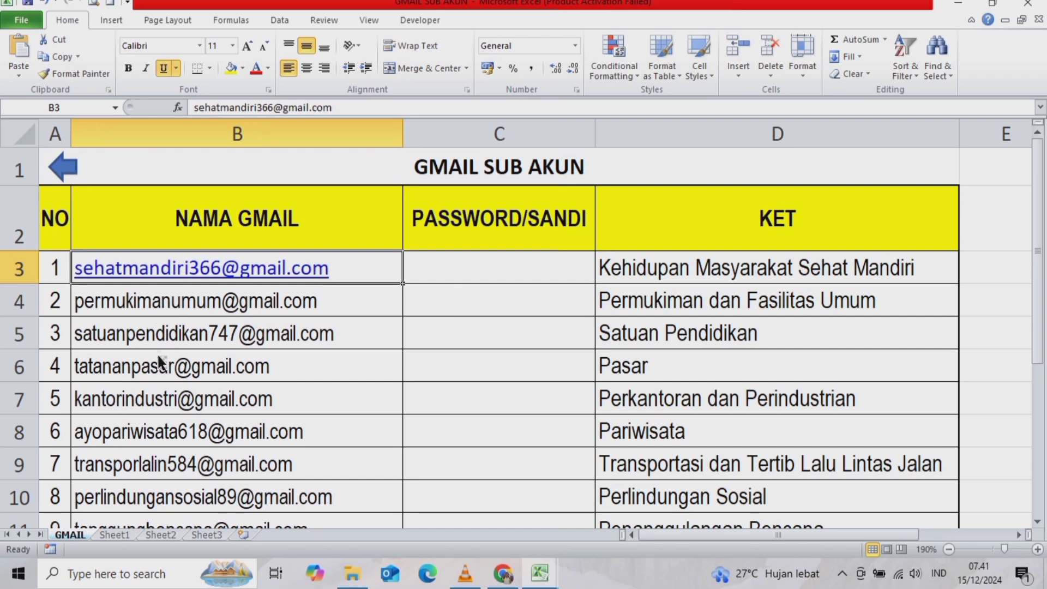
scroll(204, 339, "down", 1)
scroll(171, 331, "up", 1)
scroll(176, 338, "down", 2)
scroll(117, 251, "up", 1)
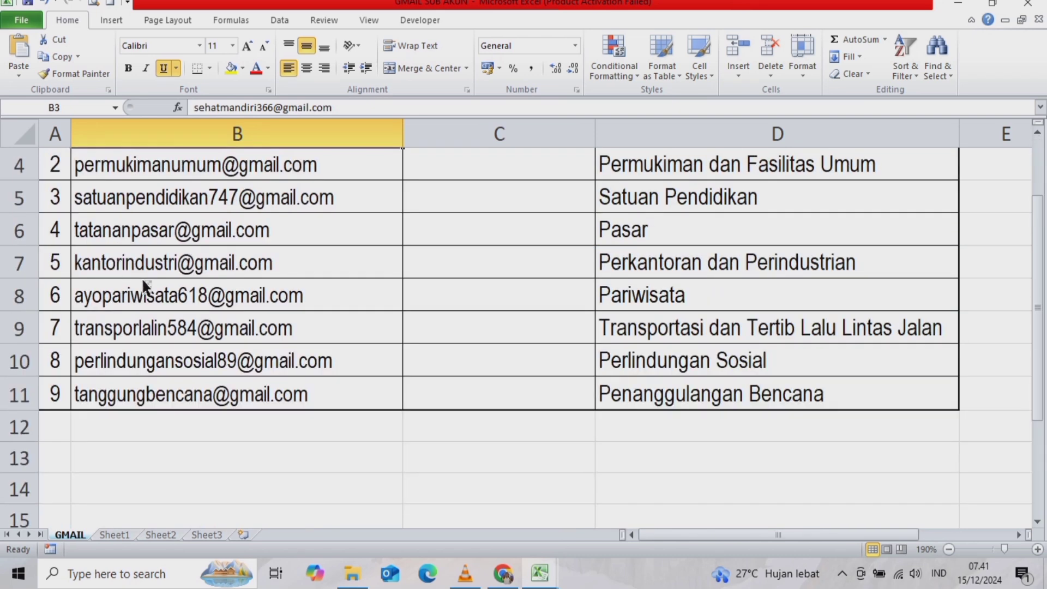
scroll(142, 277, "up", 1)
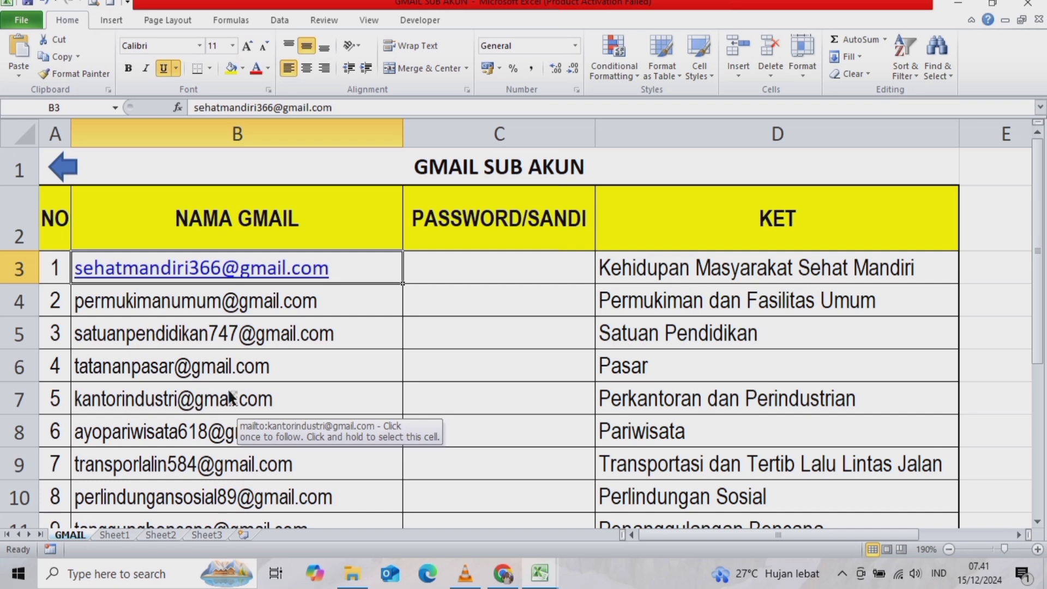
scroll(229, 385, "down", 1)
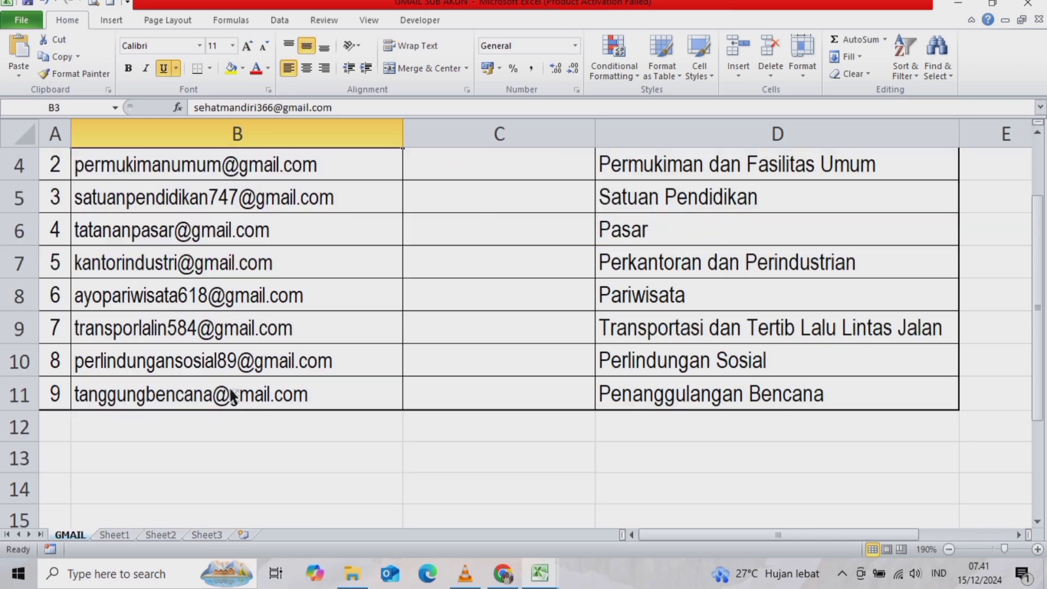
scroll(229, 387, "up", 1)
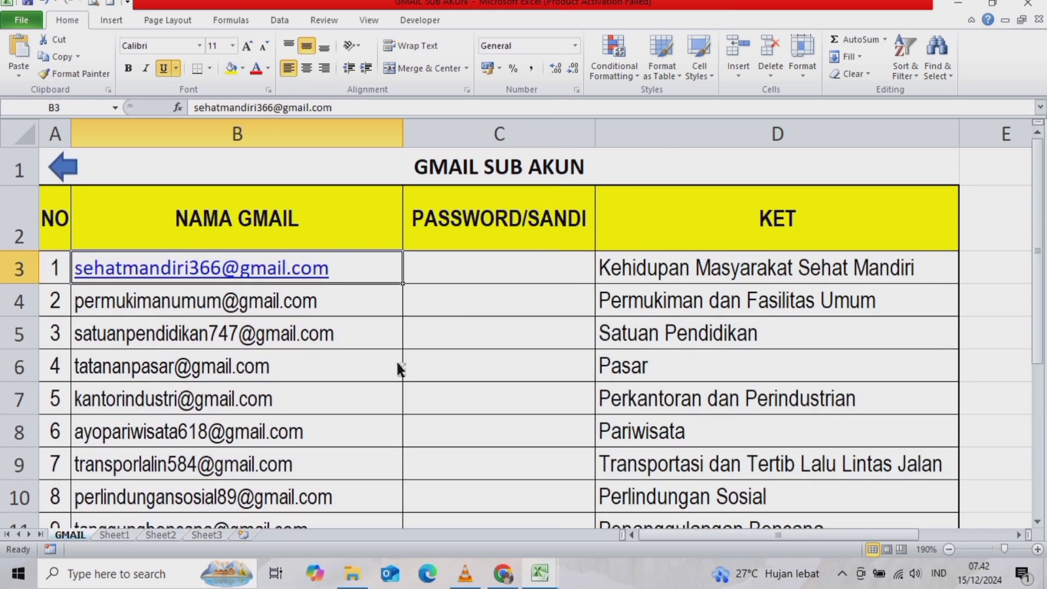
- Open the USER OPD workbook, keeping its external links unchanged, then return to the Tambah User form
left_click(355, 575)
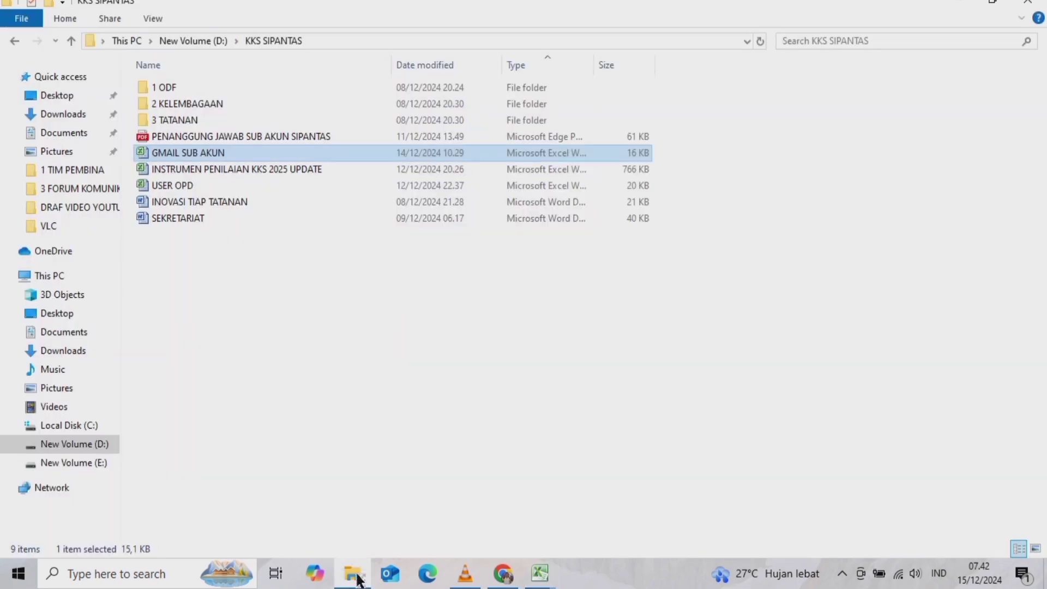
double_click(166, 185)
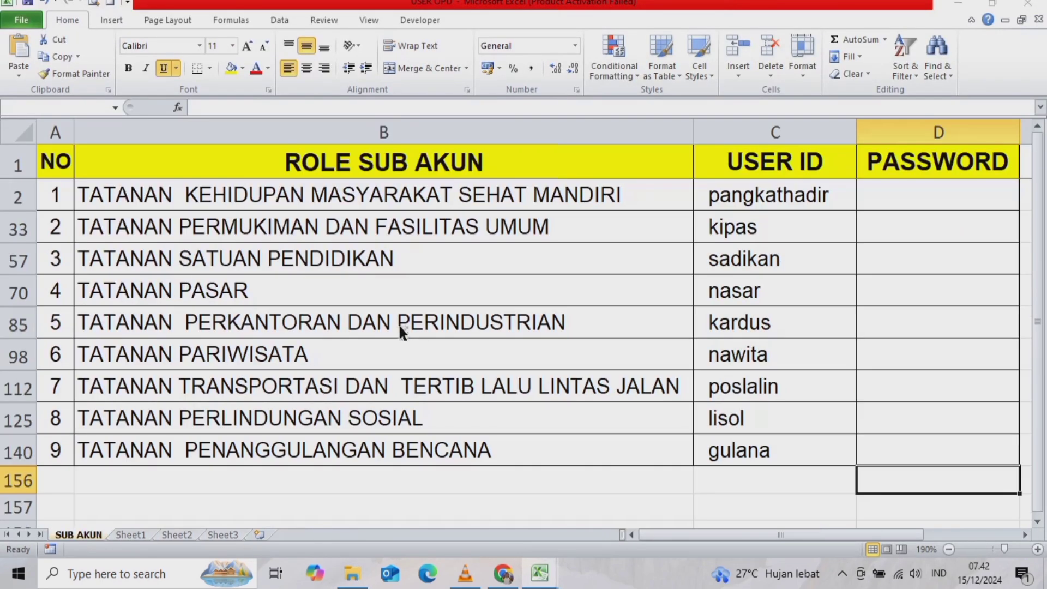
left_click(456, 338)
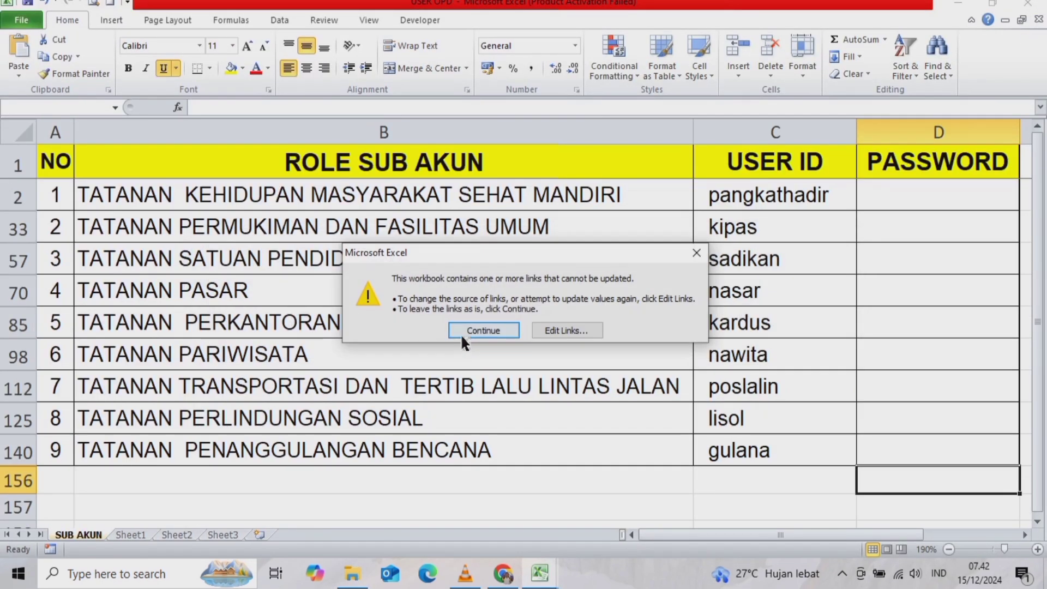
left_click(461, 334)
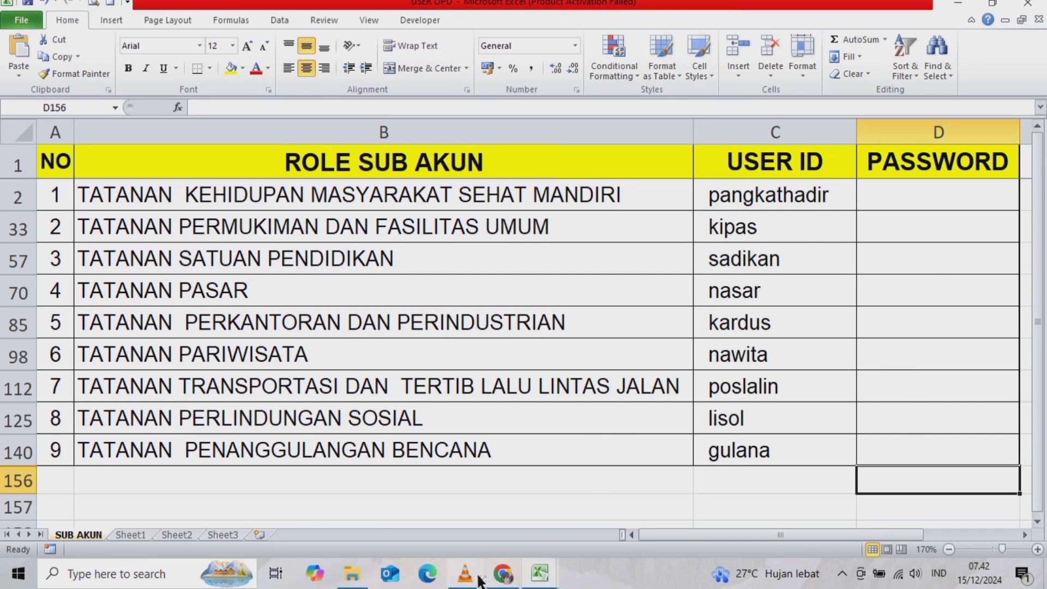
left_click(503, 577)
scroll(376, 205, "up", 3)
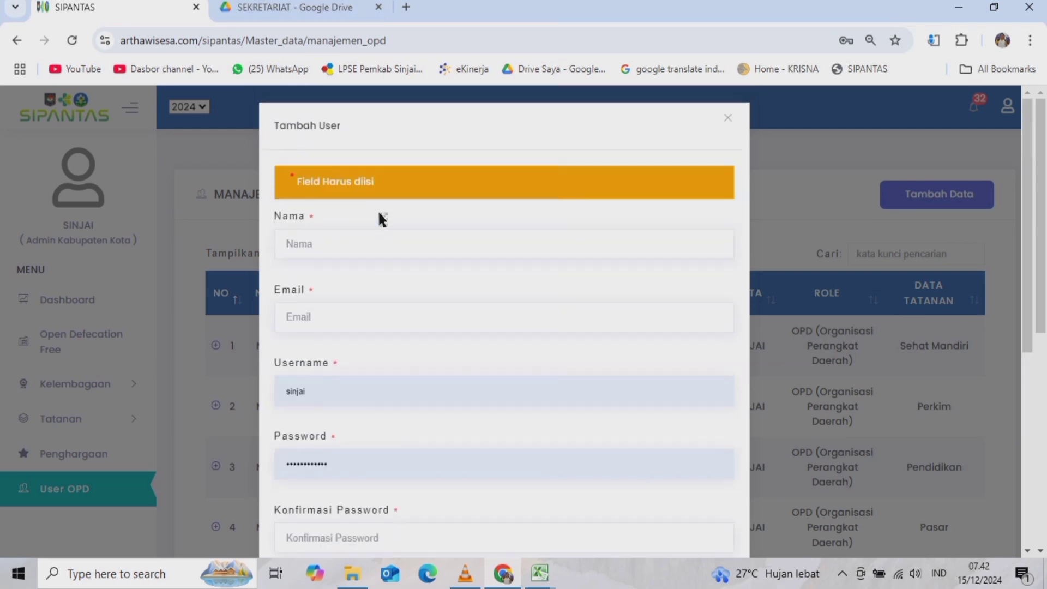
left_click(301, 244)
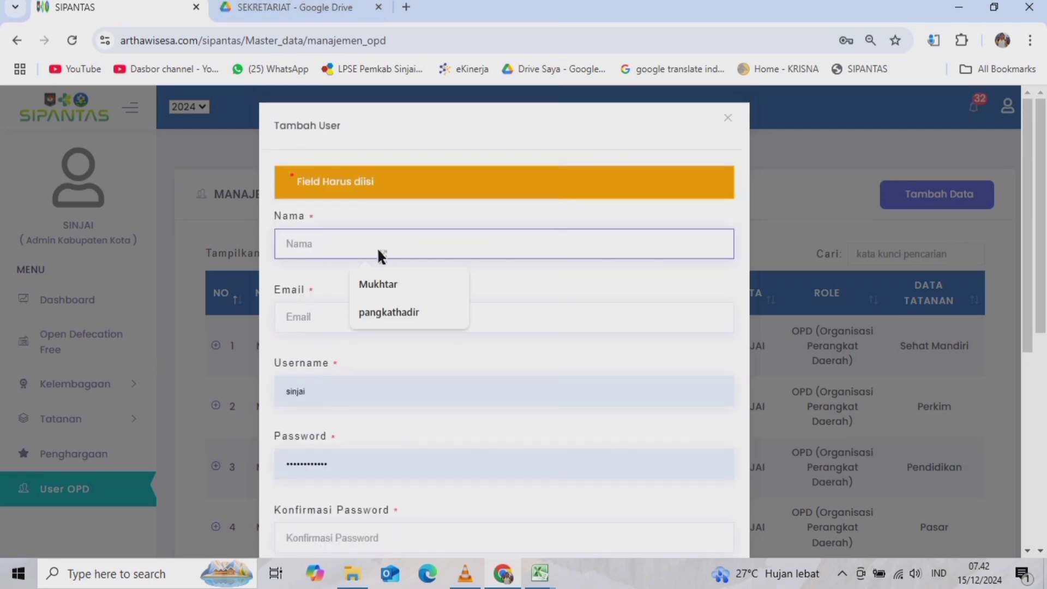
left_click(323, 324)
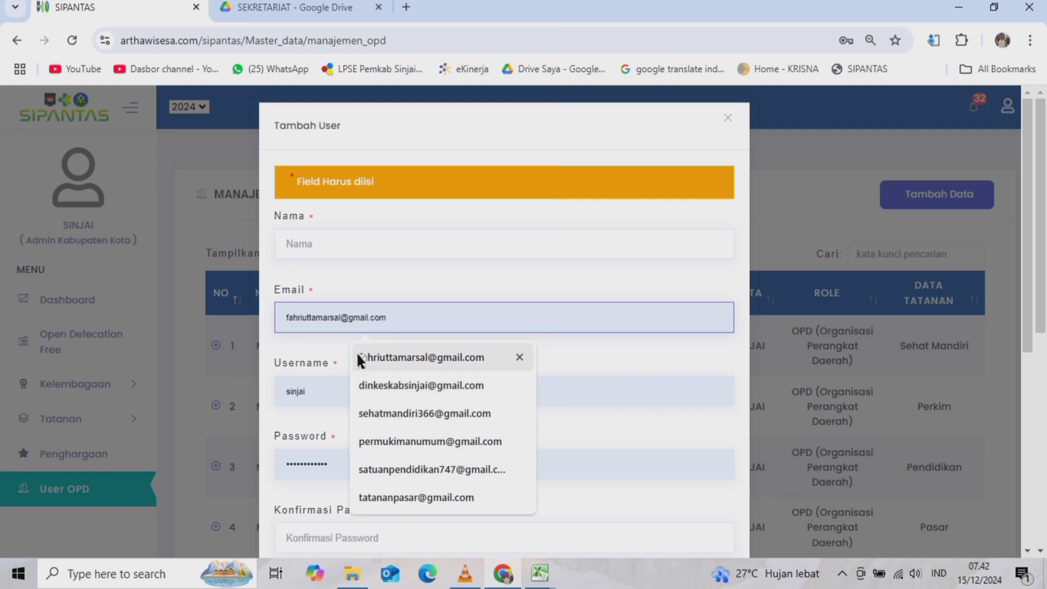
left_click(541, 575)
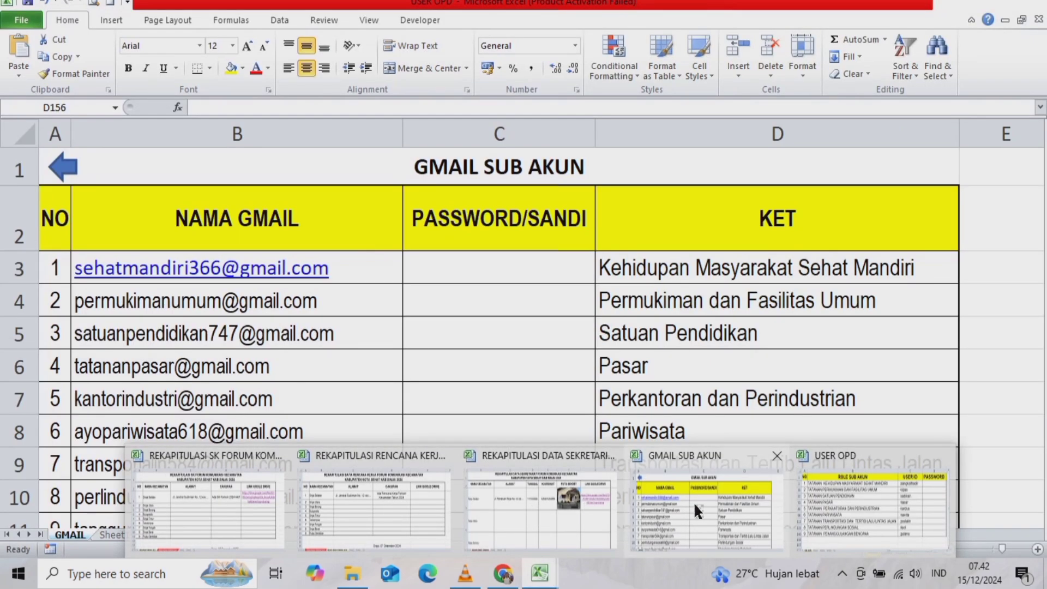
left_click(694, 502)
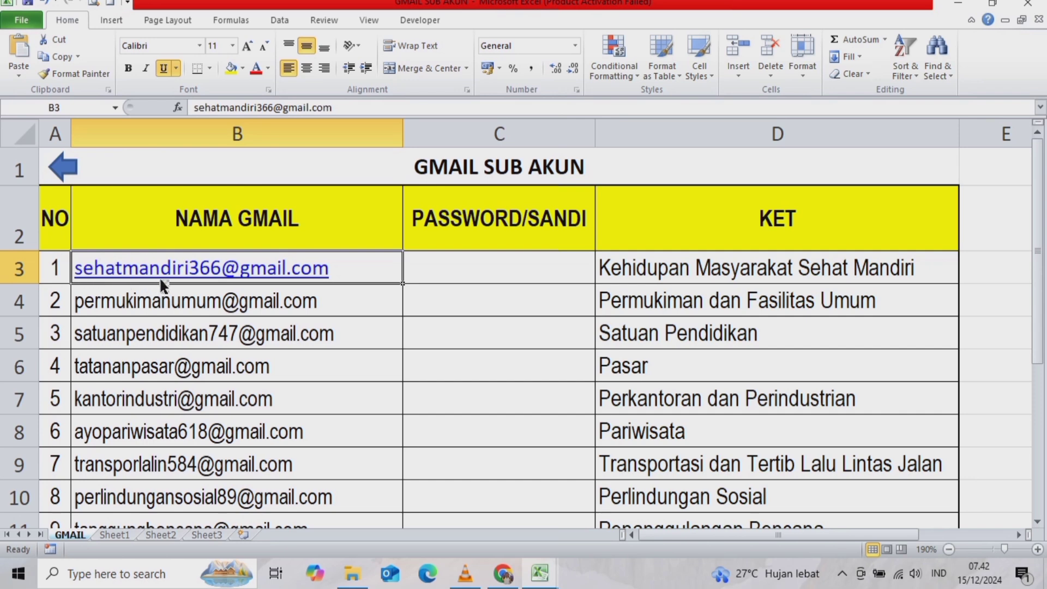
left_click(502, 573)
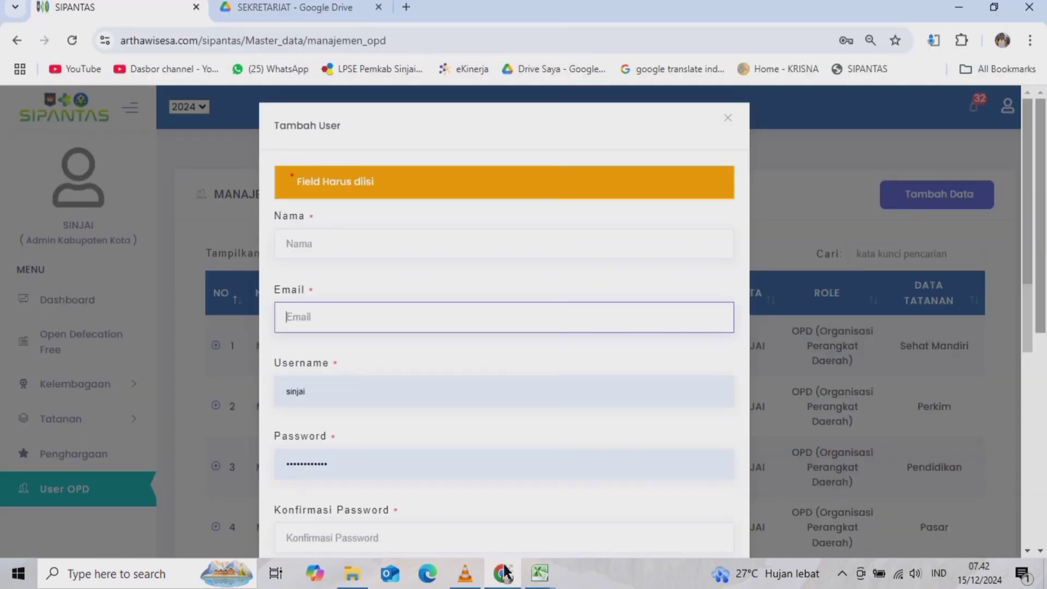
left_click(331, 321)
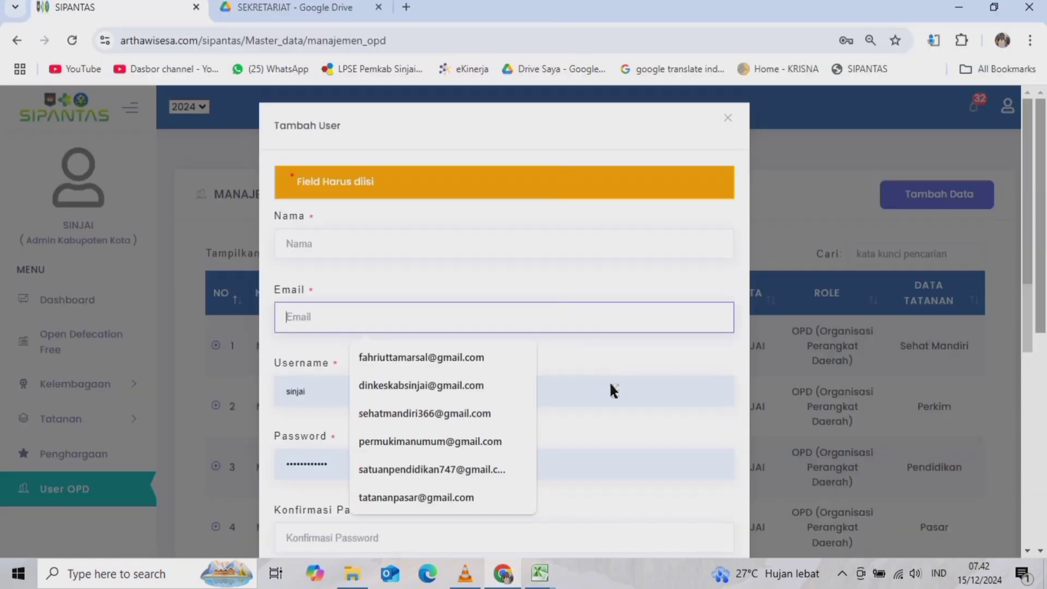
left_click(587, 400)
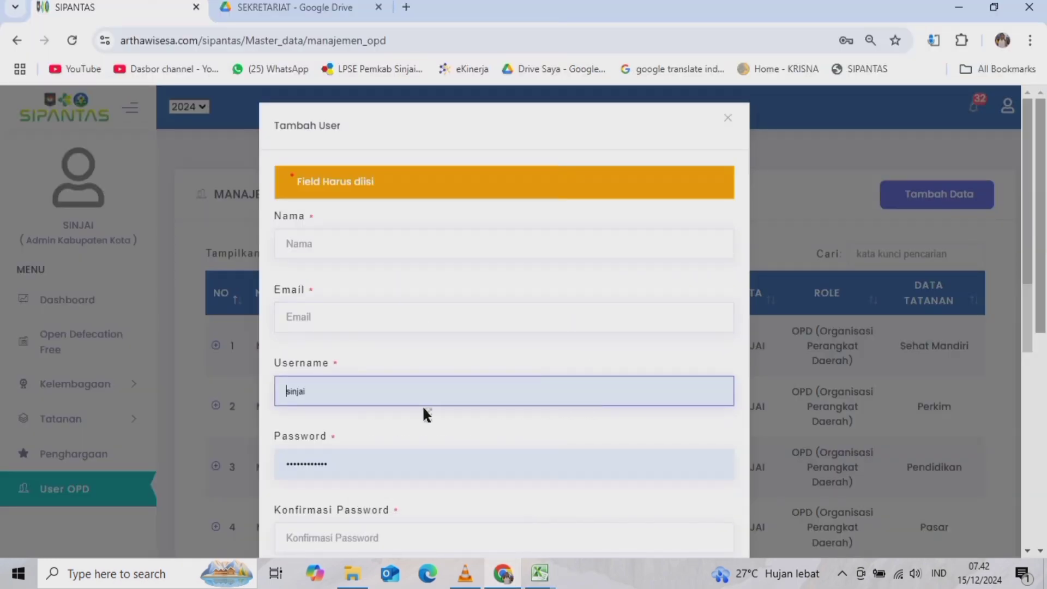
left_click(539, 572)
left_click(796, 523)
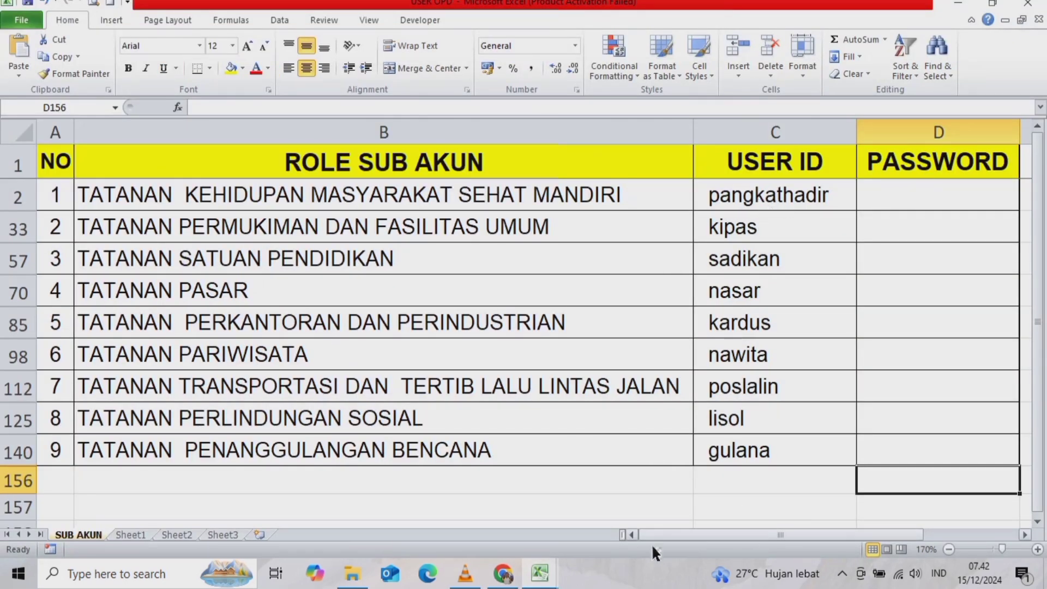
left_click(503, 572)
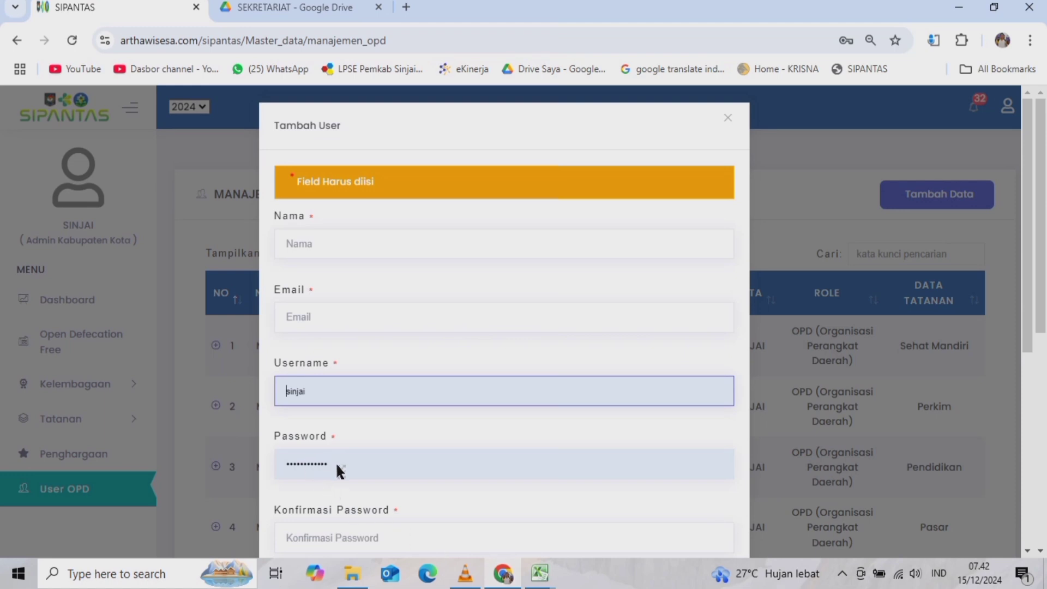
left_click(336, 463)
left_click(537, 573)
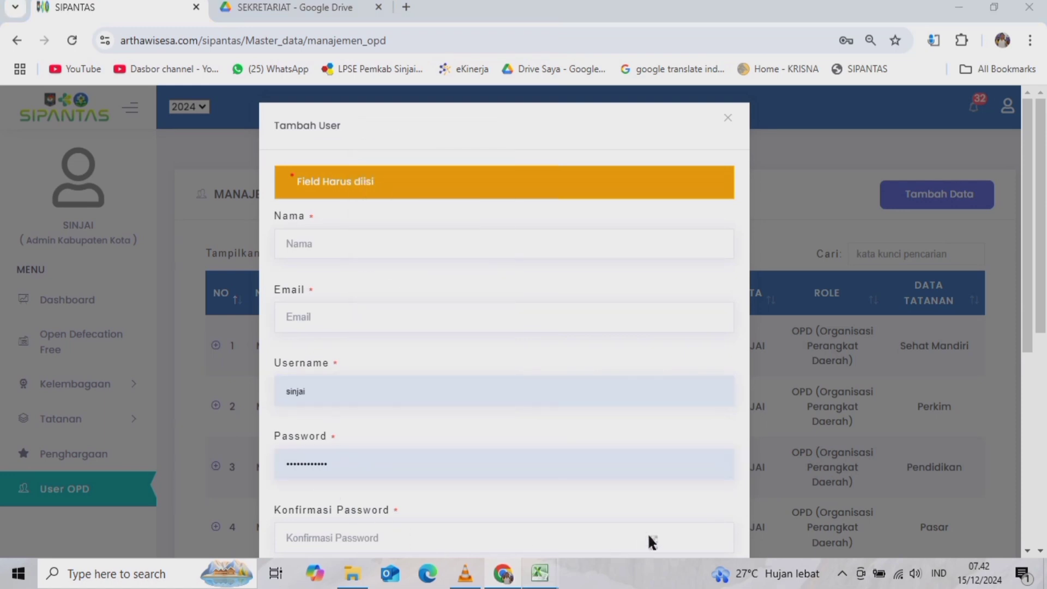
left_click(822, 507)
left_click(775, 207)
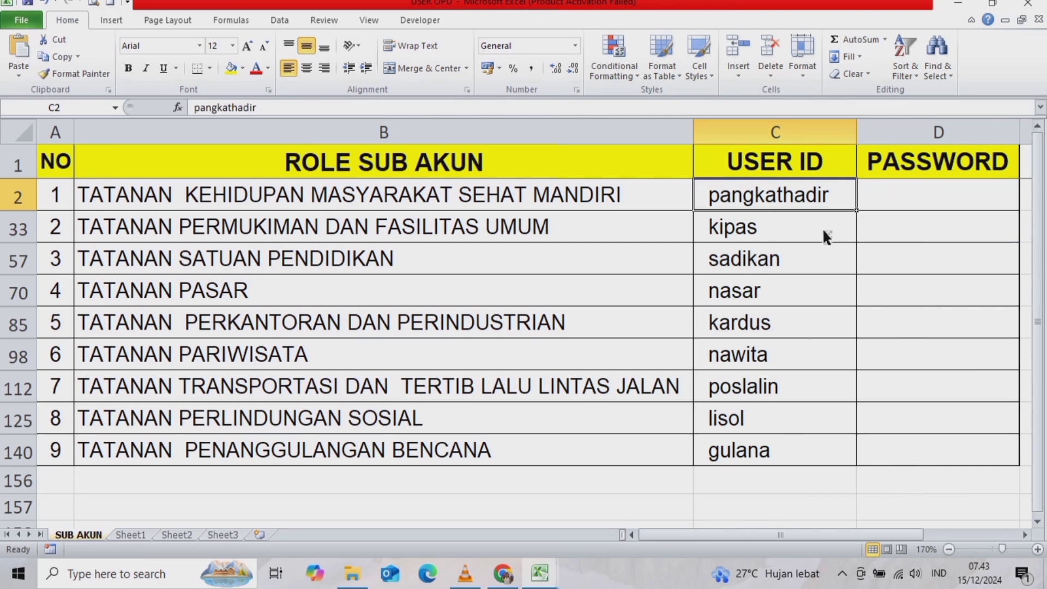
left_click(515, 571)
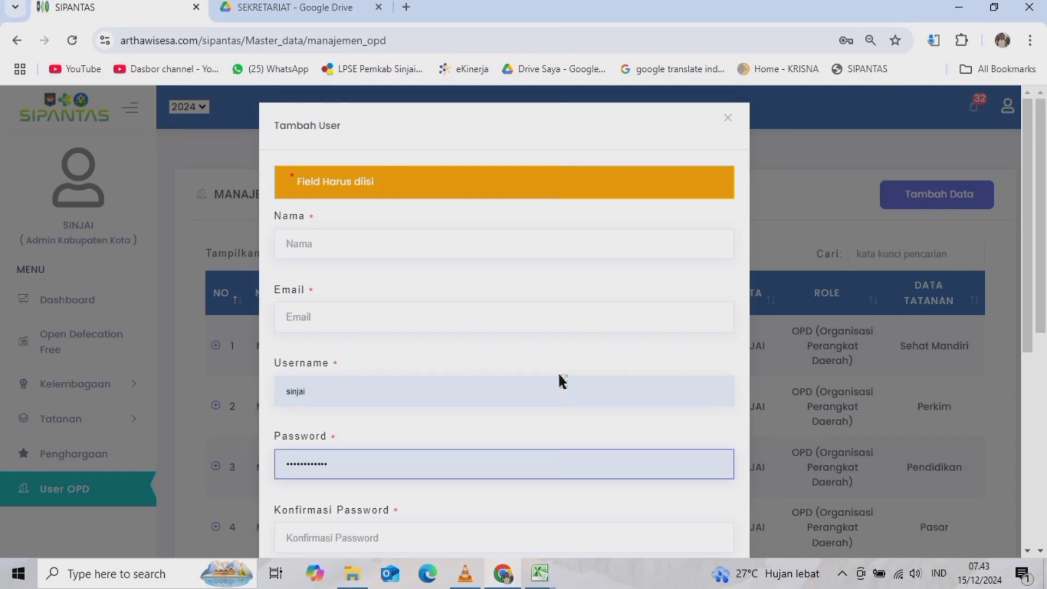
- Move to the password confirmation field and keep OPD as the Role Akses
scroll(557, 369, "down", 3)
left_click(304, 383)
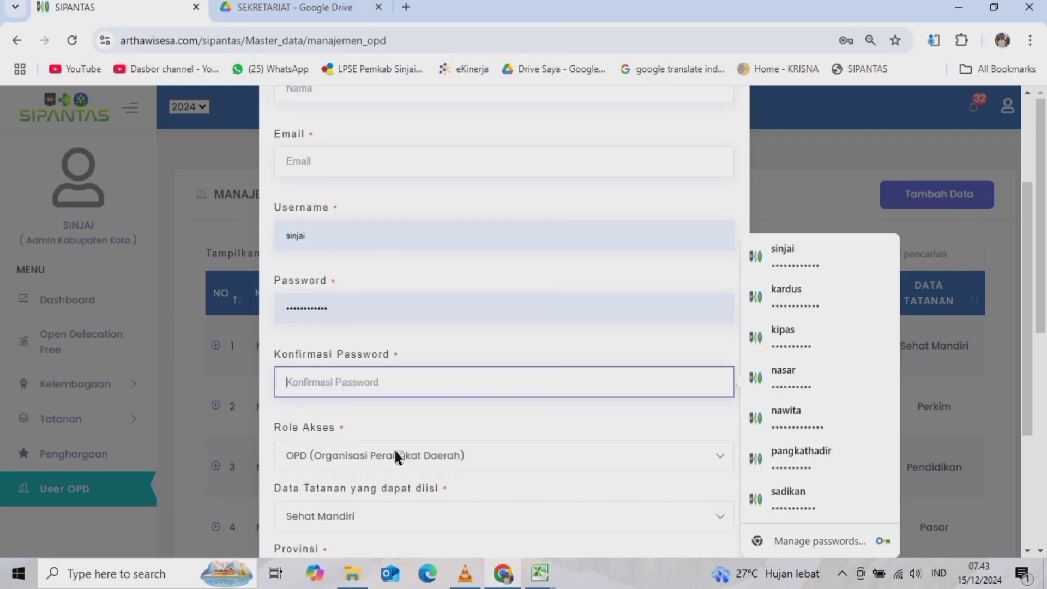
scroll(394, 447, "down", 3)
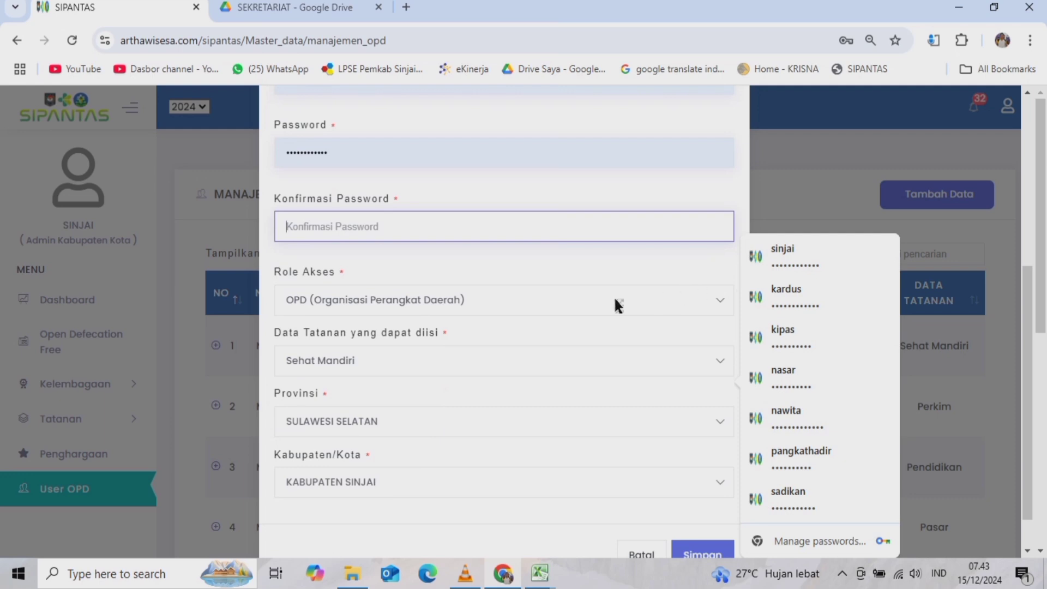
left_click(585, 302)
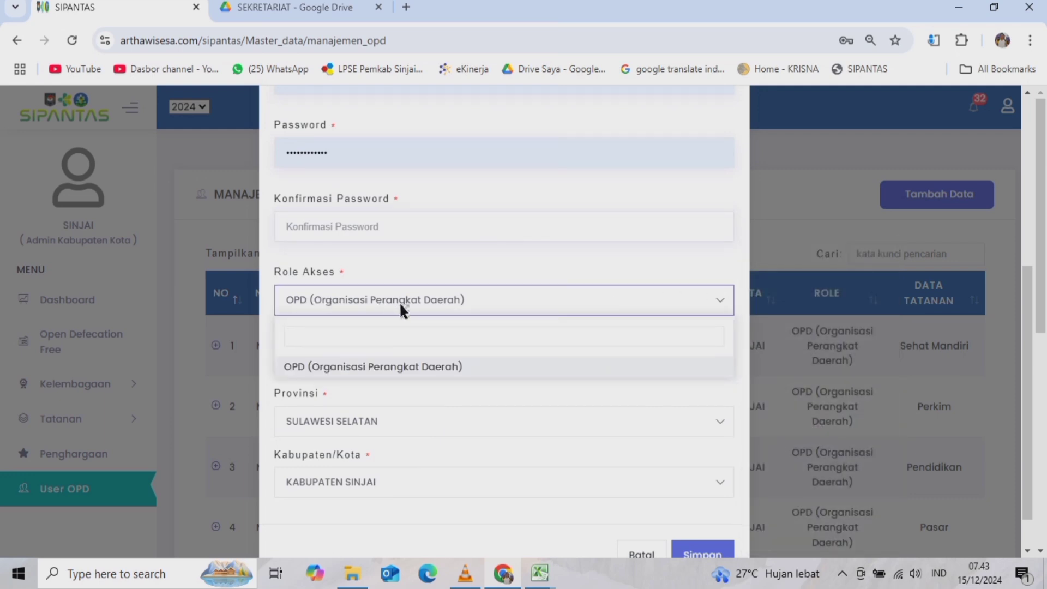
left_click(512, 298)
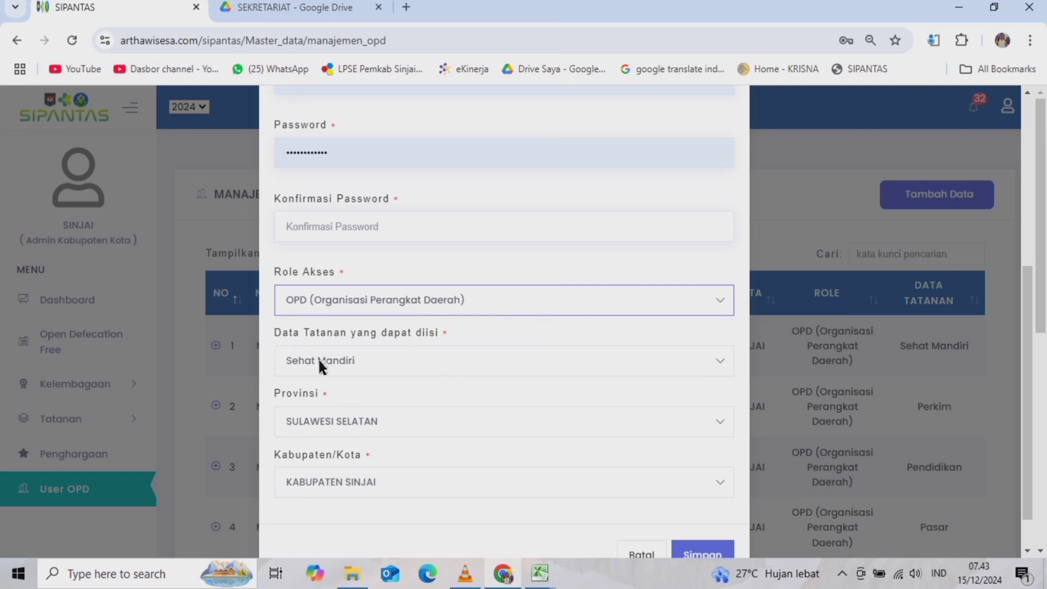
- Keep Sehat Mandiri as the Data Tatanan and save the new OPD user
left_click(658, 361)
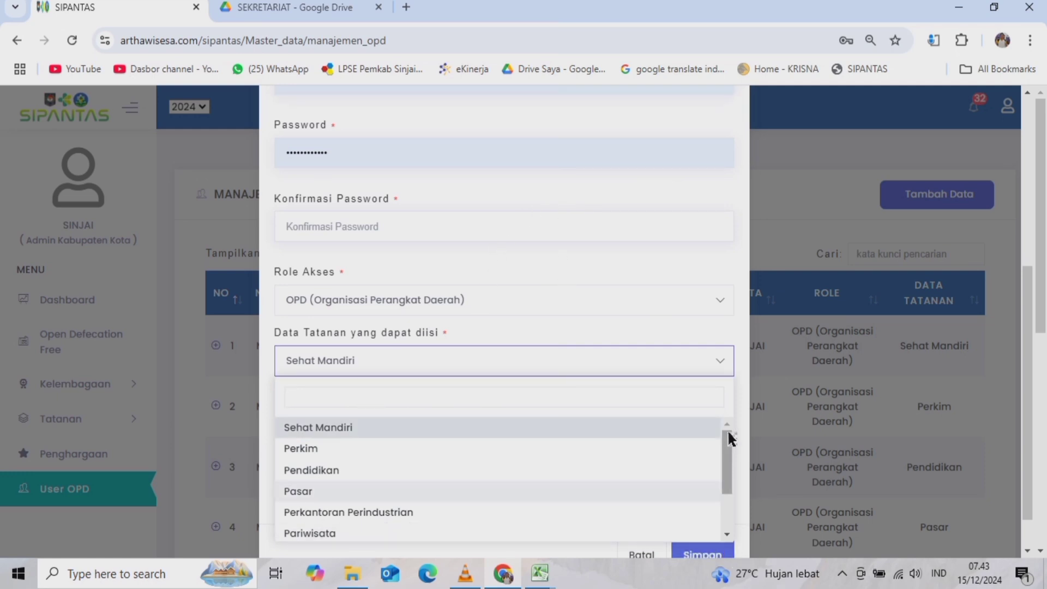
scroll(724, 485, "down", 1)
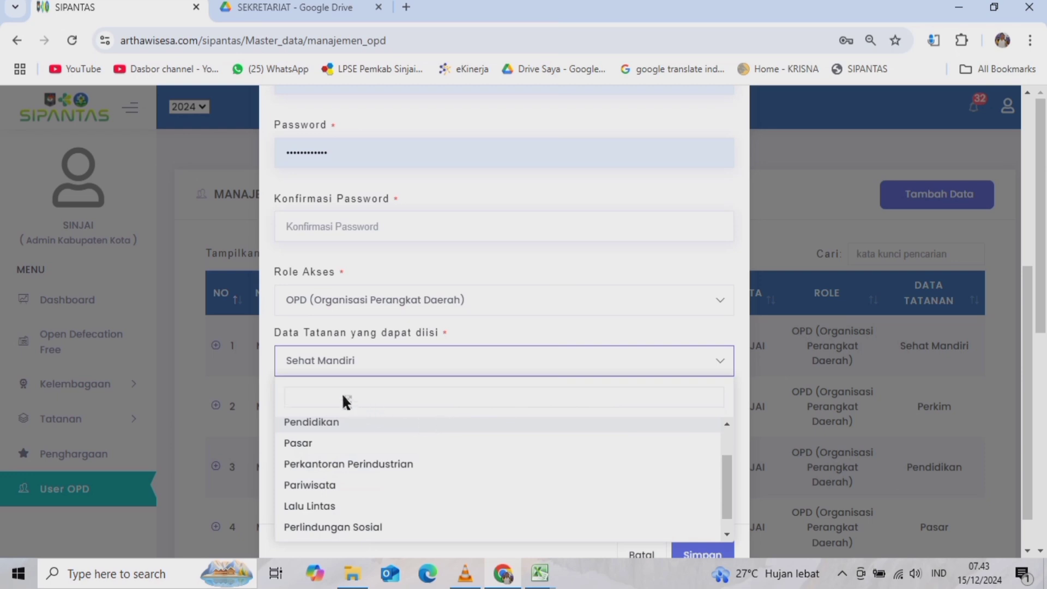
left_click(697, 370)
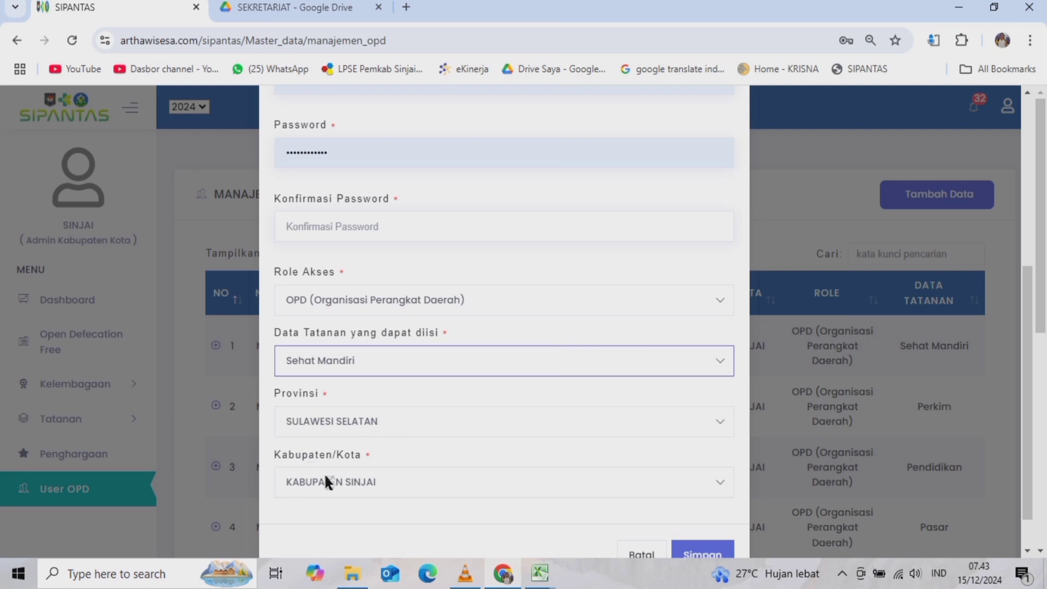
scroll(450, 523, "down", 1)
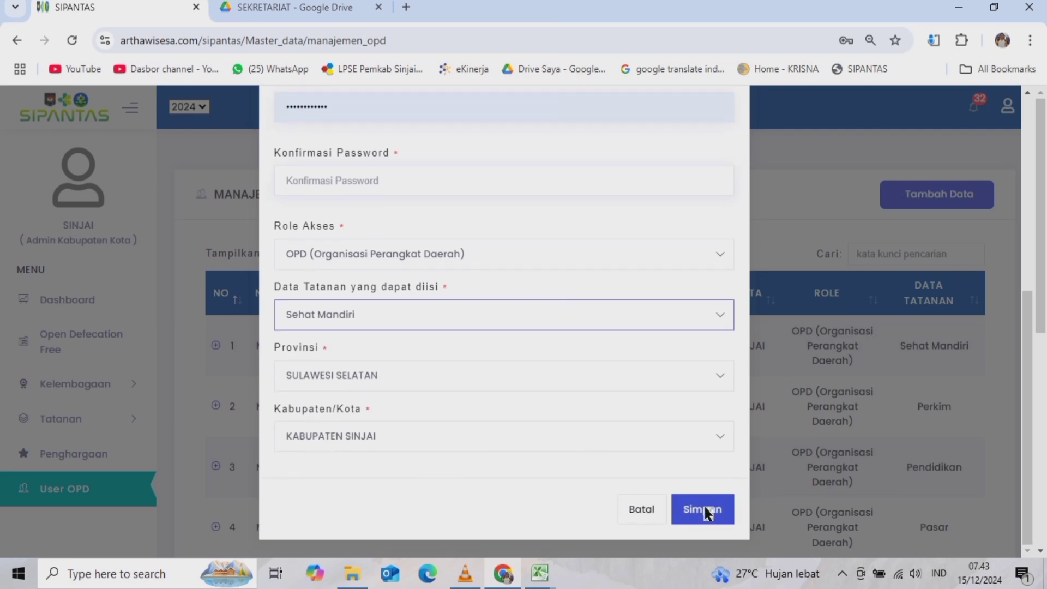
left_click(680, 515)
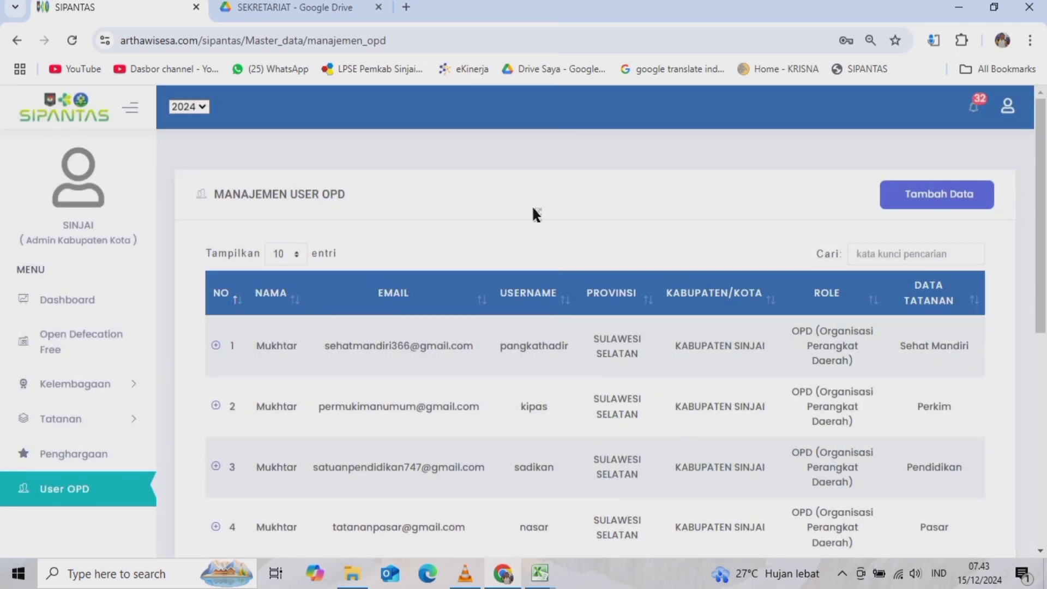
scroll(500, 344, "down", 8)
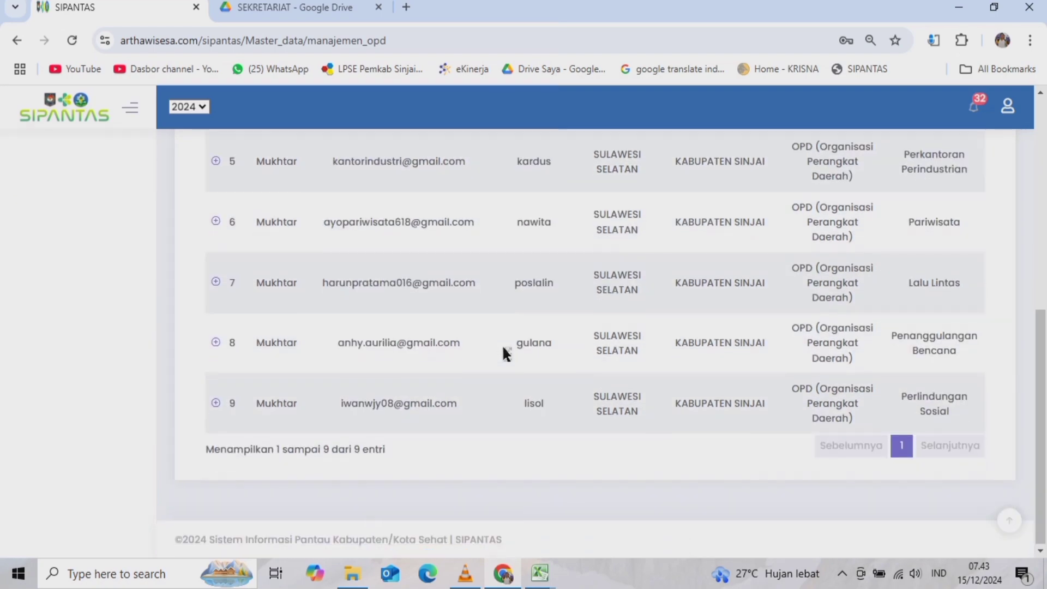
scroll(505, 350, "up", 8)
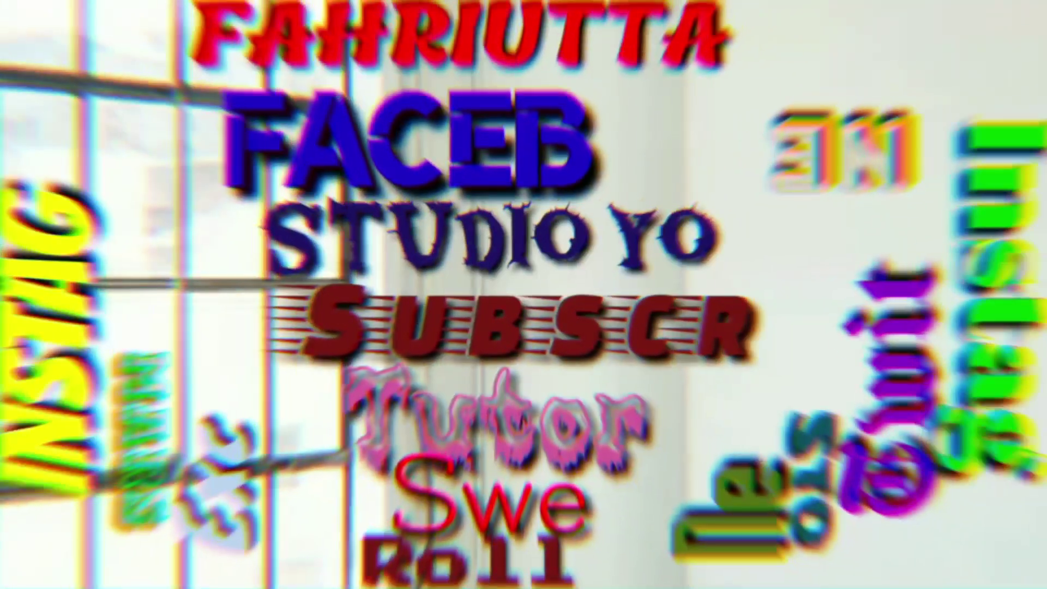